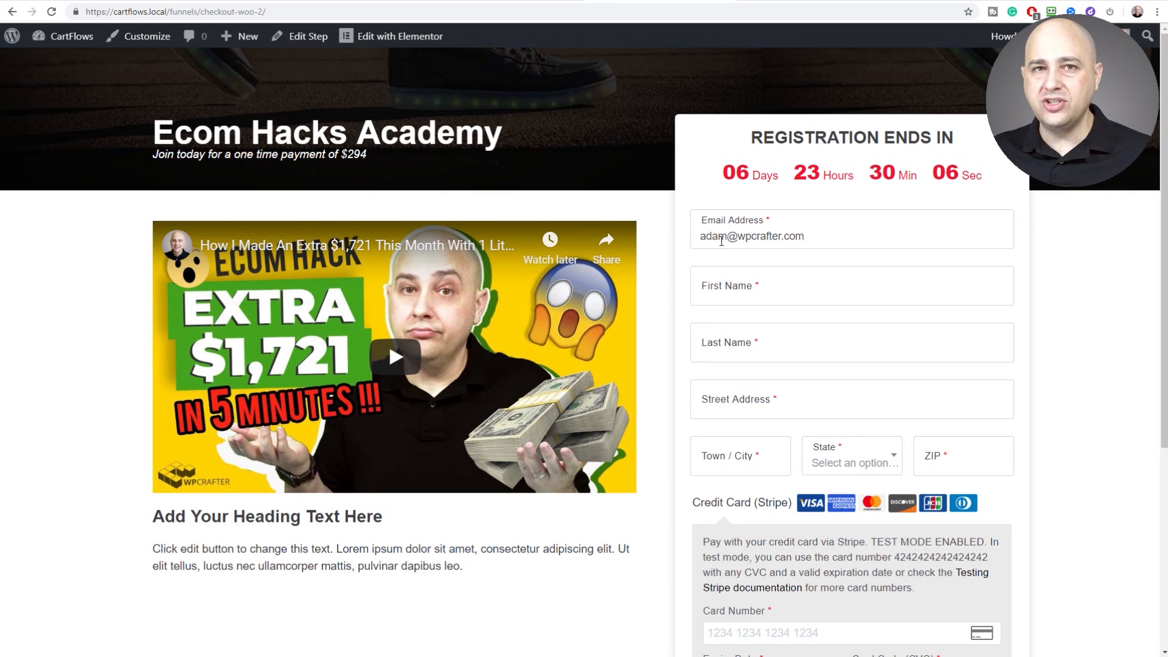
# Examine the Ecom Hacks Academy example checkout page, from the registration form's fields down to the payment section and order button.
pyautogui.scroll(-2, 724, 243)
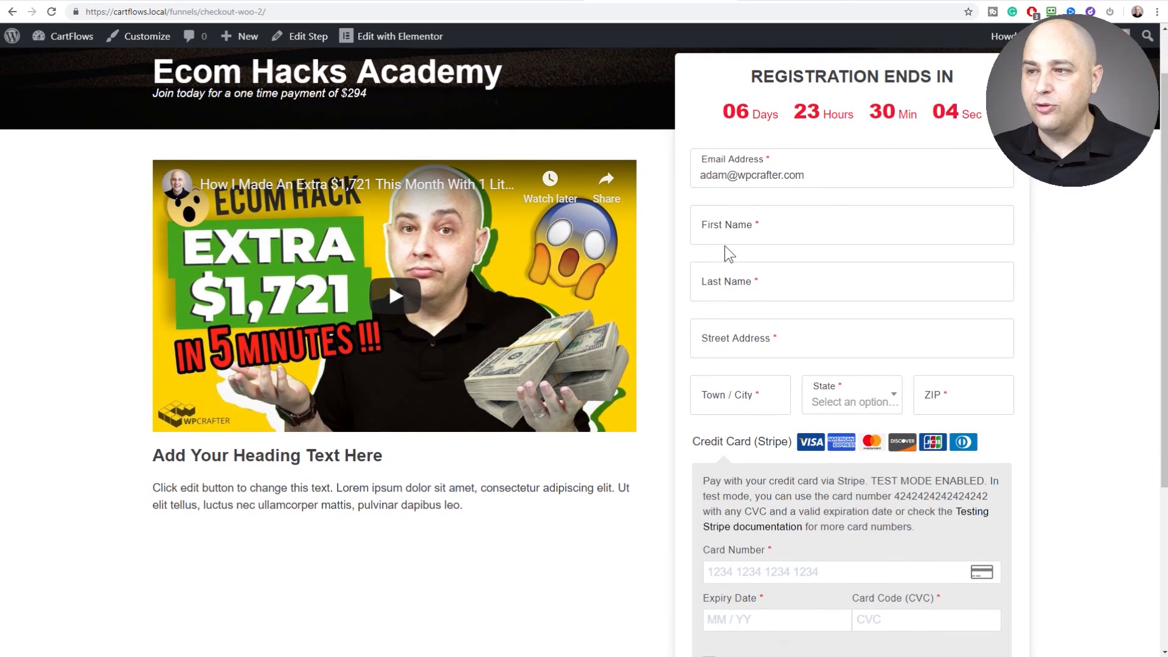
pyautogui.scroll(-3, 724, 246)
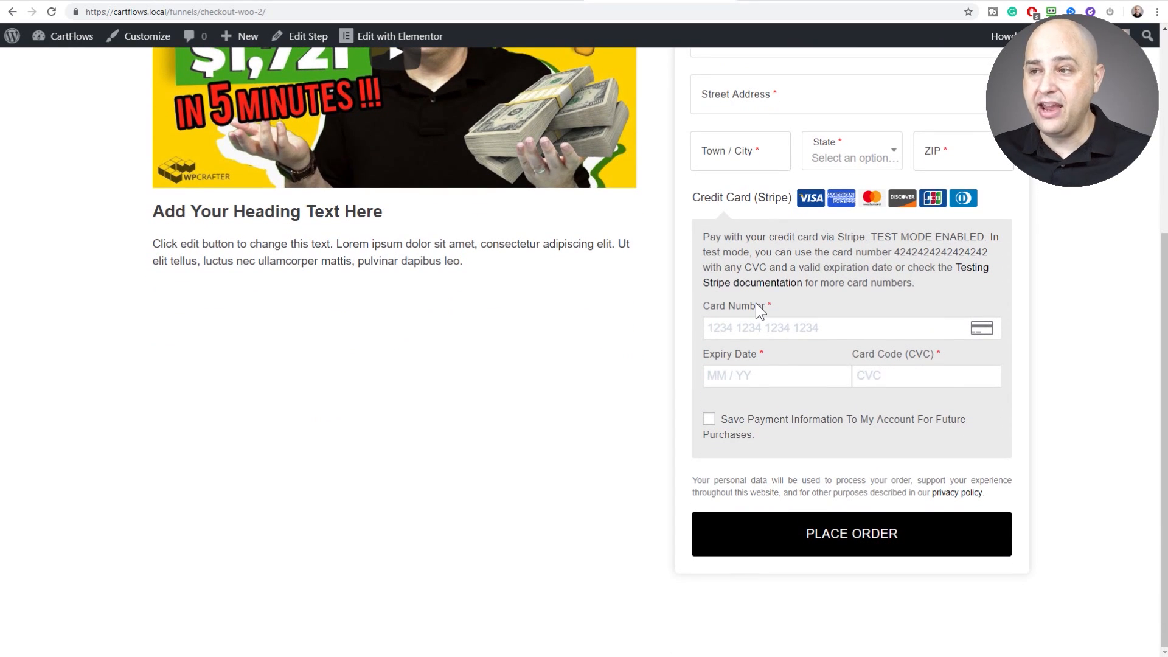
pyautogui.scroll(5, 756, 304)
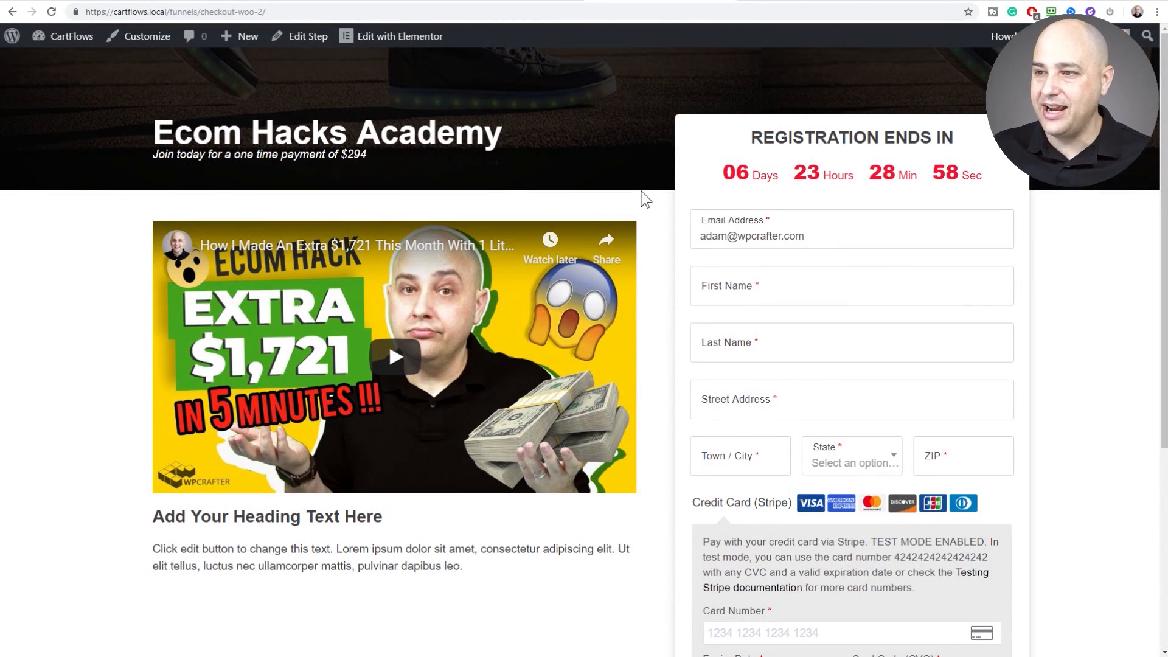
# Switch to the makeawebsitetutorials.com WordPress dashboard and create a new self-designed CartFlows flow instead of using a ready template.
pyautogui.click(790, 6)
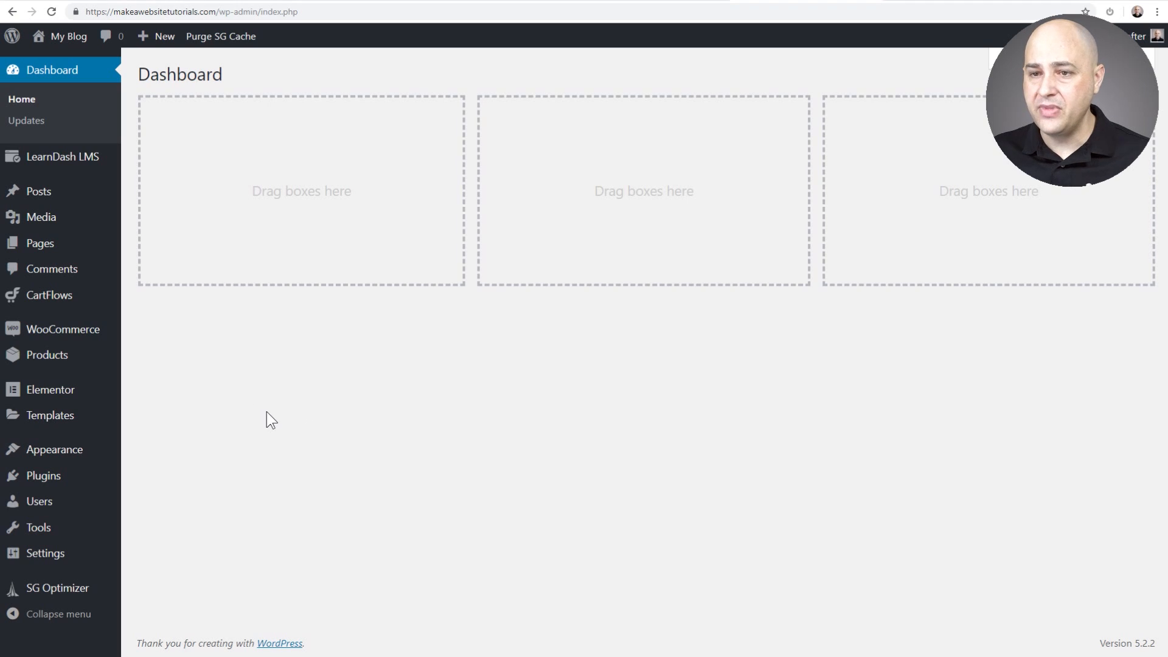
pyautogui.moveTo(65, 298)
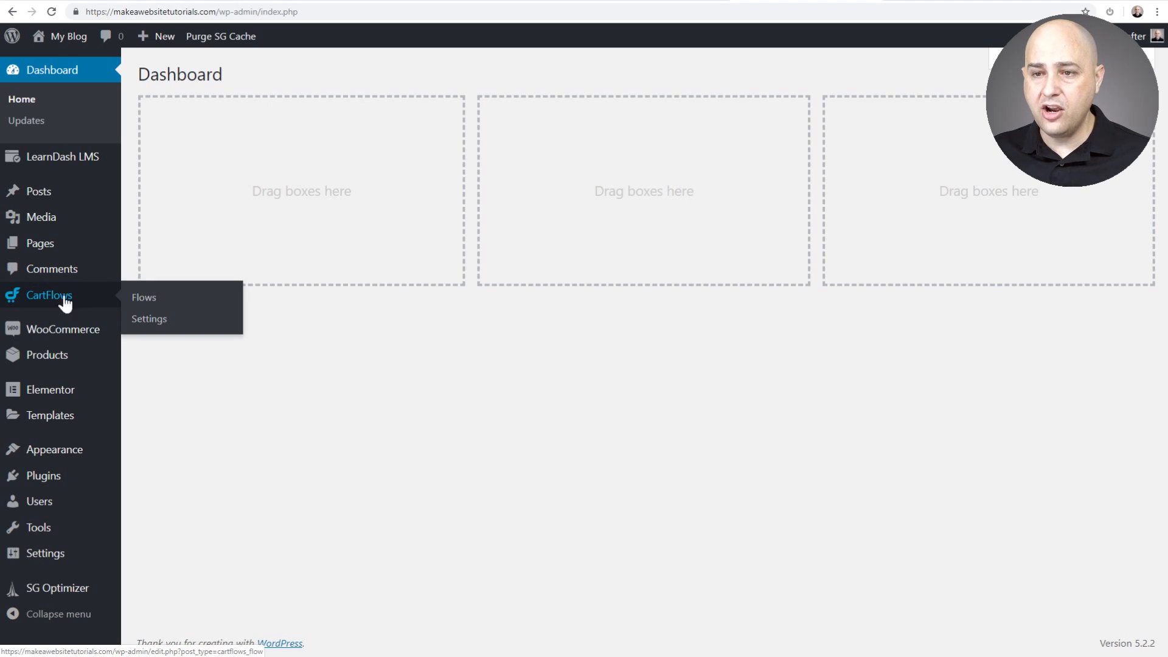
pyautogui.click(156, 295)
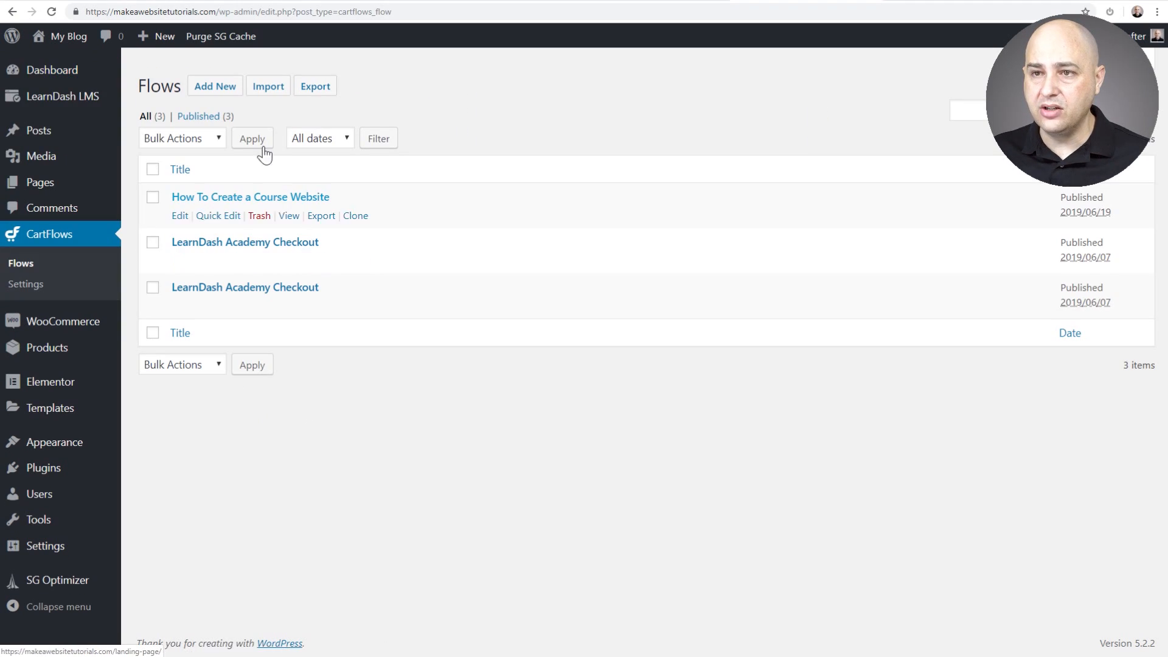
pyautogui.click(216, 88)
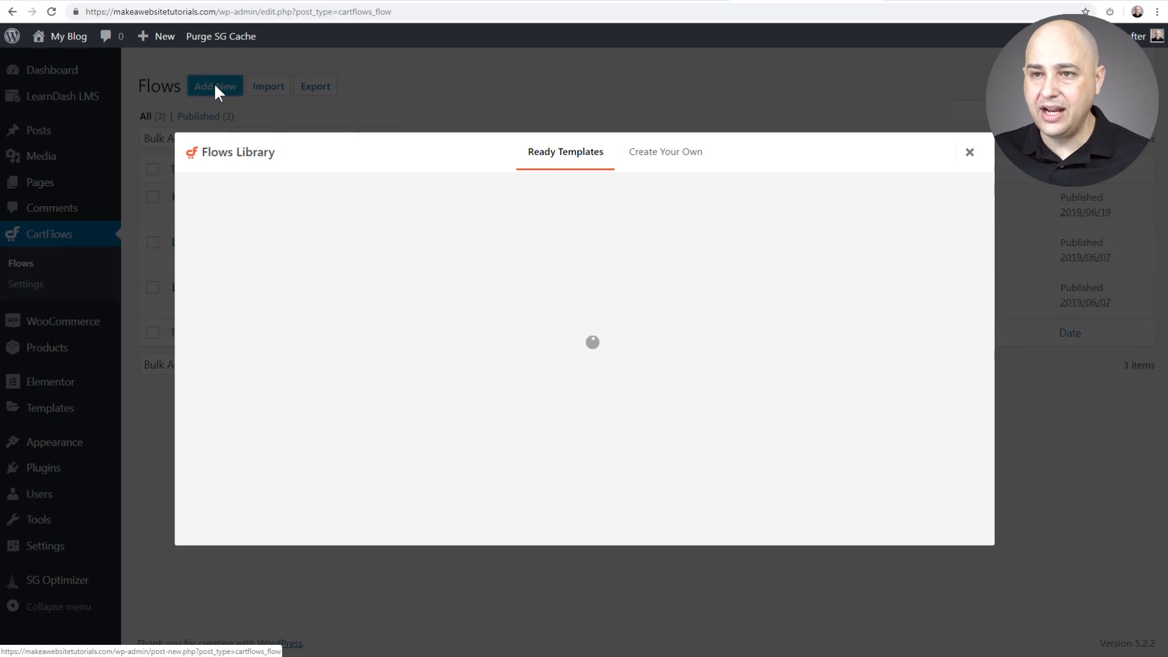
pyautogui.moveTo(612, 343)
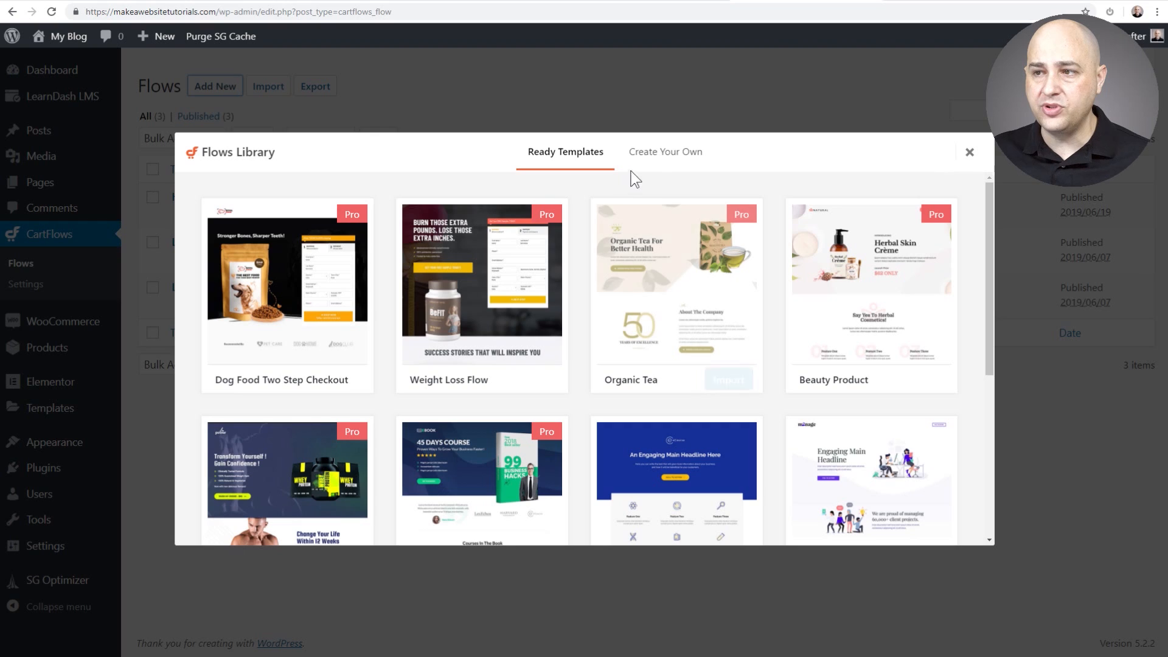
pyautogui.click(652, 160)
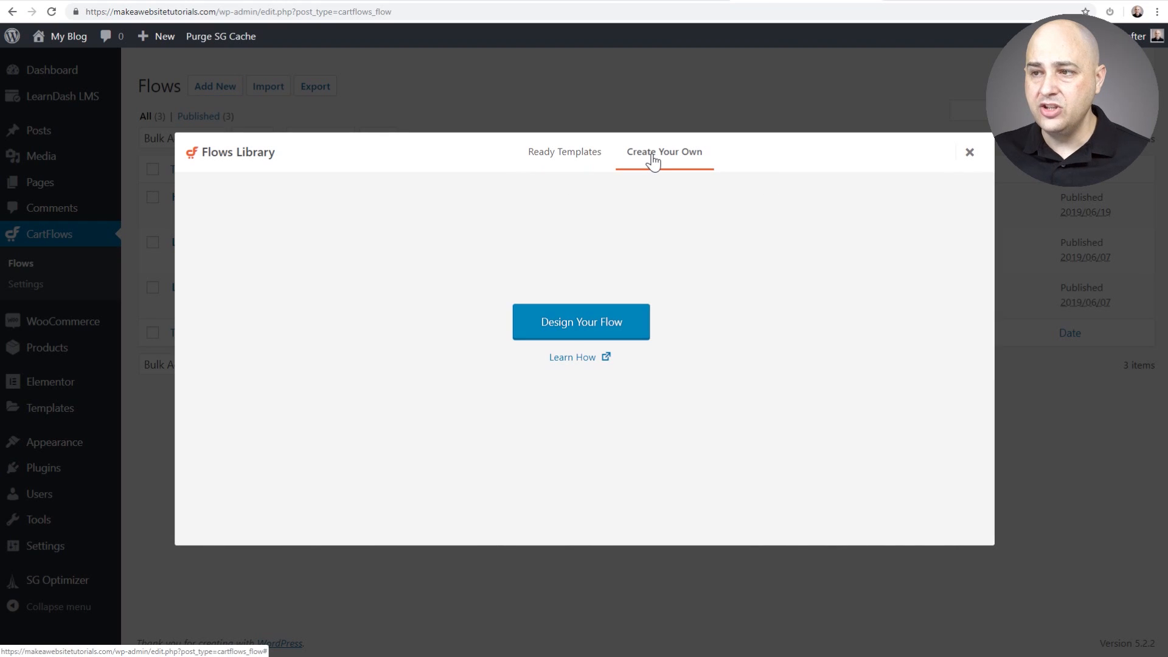
pyautogui.click(575, 329)
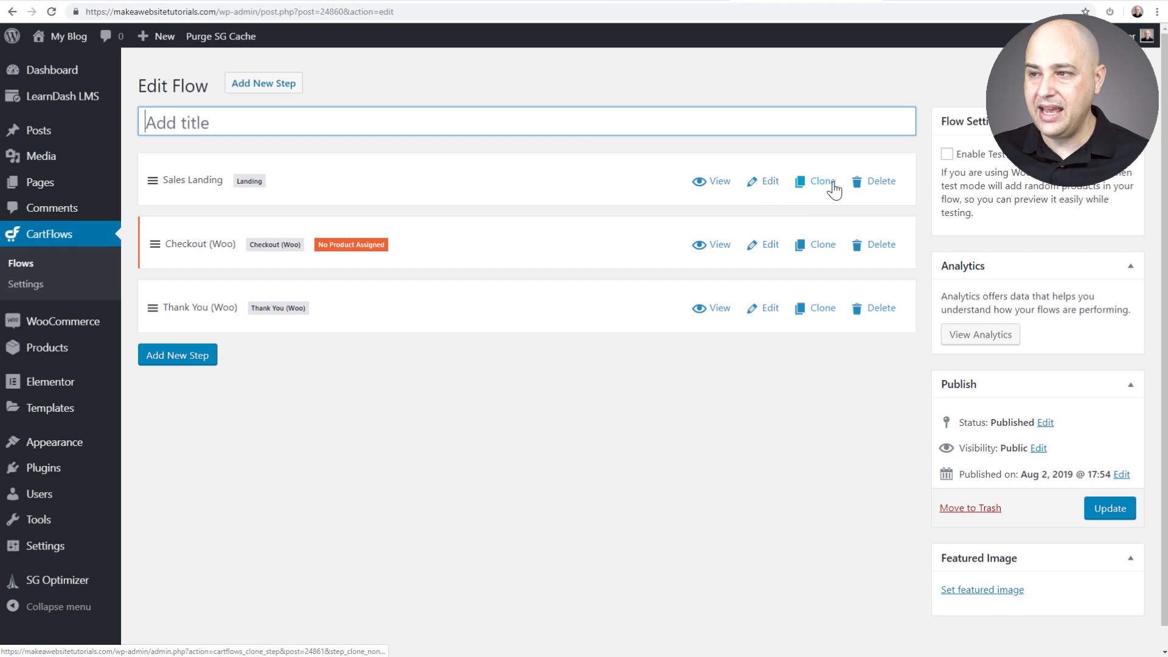
# Delete the Sales Landing step from the flow and save the flow with the title "Minimal Checkout".
pyautogui.click(867, 182)
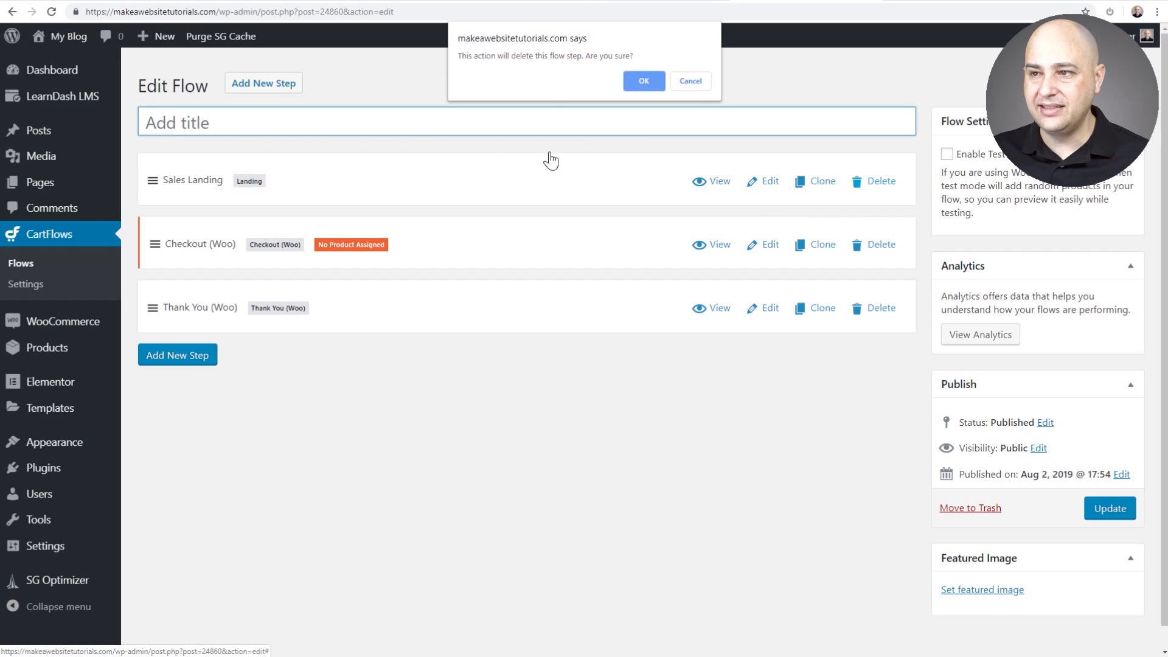
pyautogui.click(653, 88)
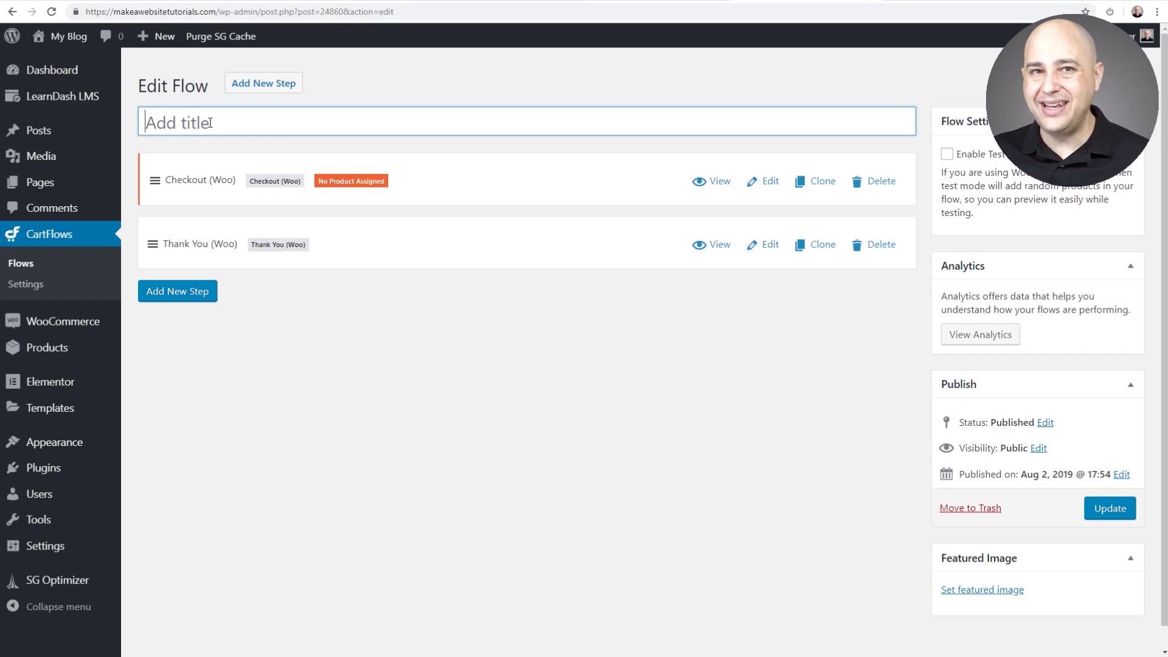
pyautogui.write('Minimal Checkout')
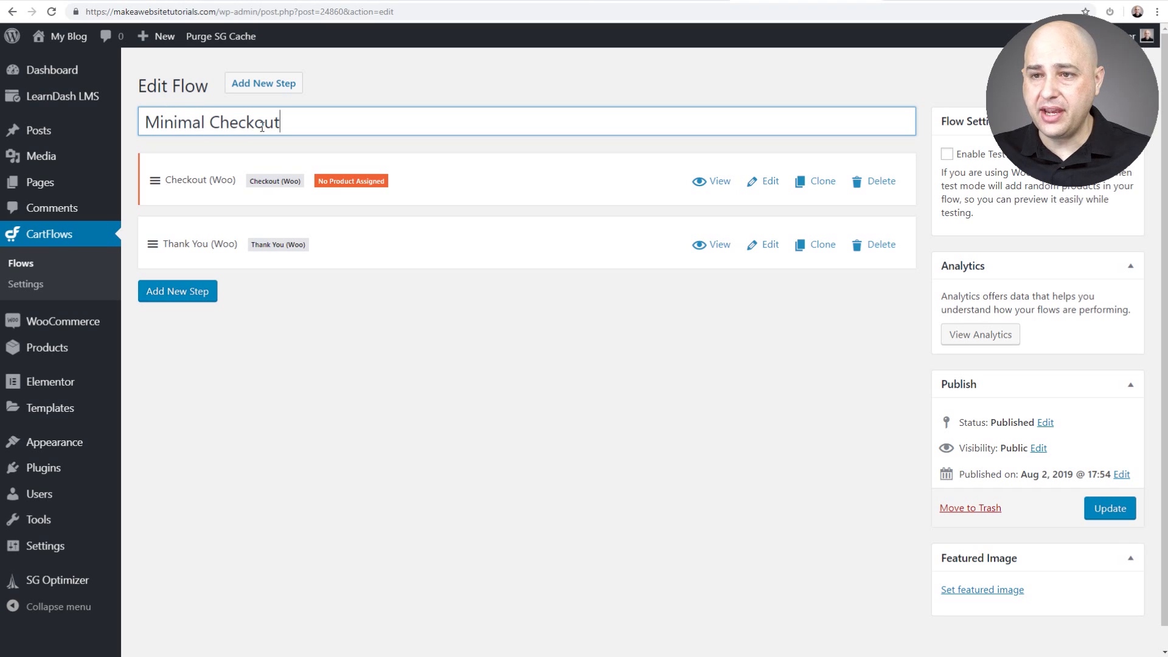
pyautogui.click(1110, 514)
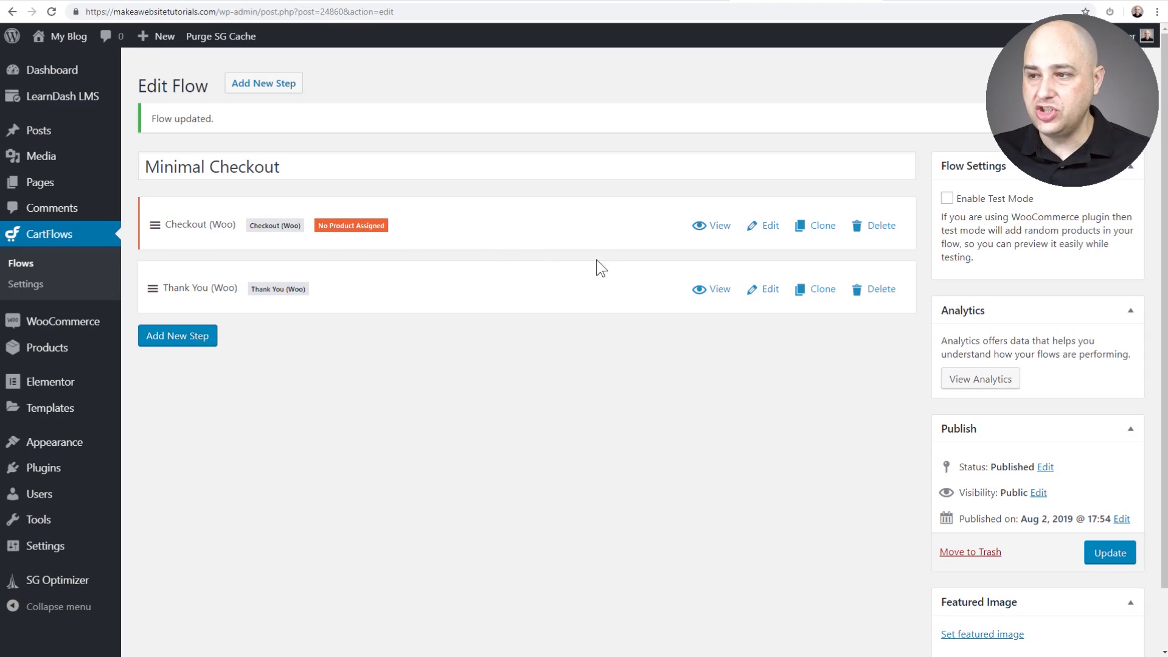
# Open the Checkout (Woo) step for editing, title it "Ecom Hacks" with the permalink slug ecom-hacks, and save it.
pyautogui.click(743, 227)
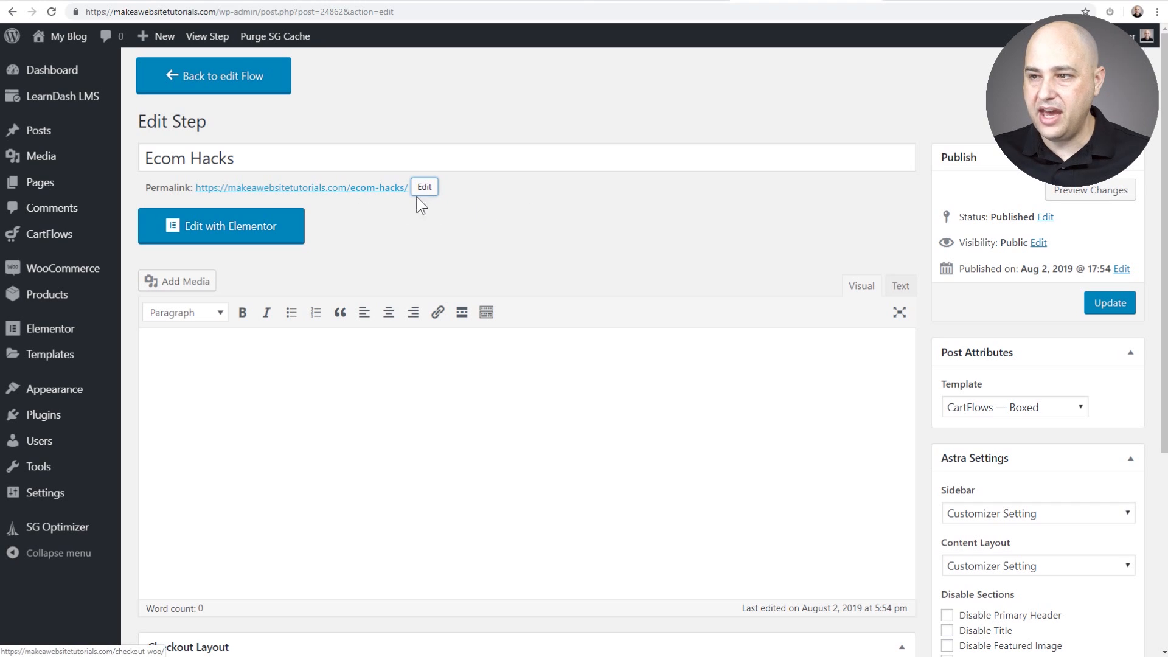
pyautogui.click(1109, 304)
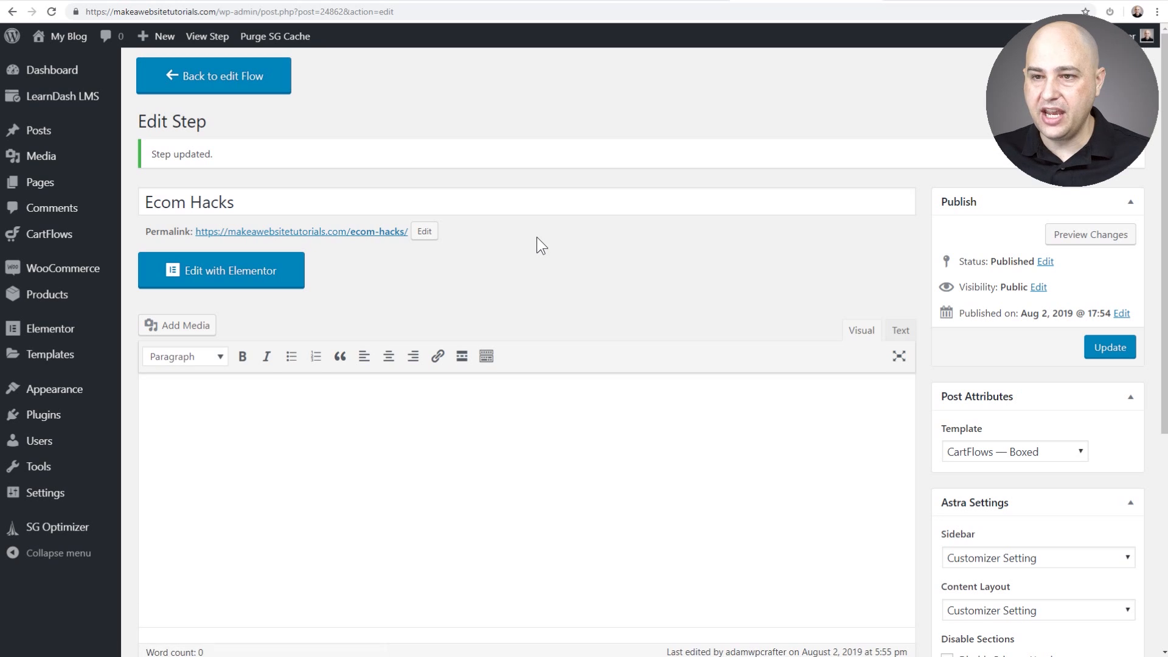
# Assign the Ecom Hacks Academy product to the checkout step.
pyautogui.scroll(-4, 432, 391)
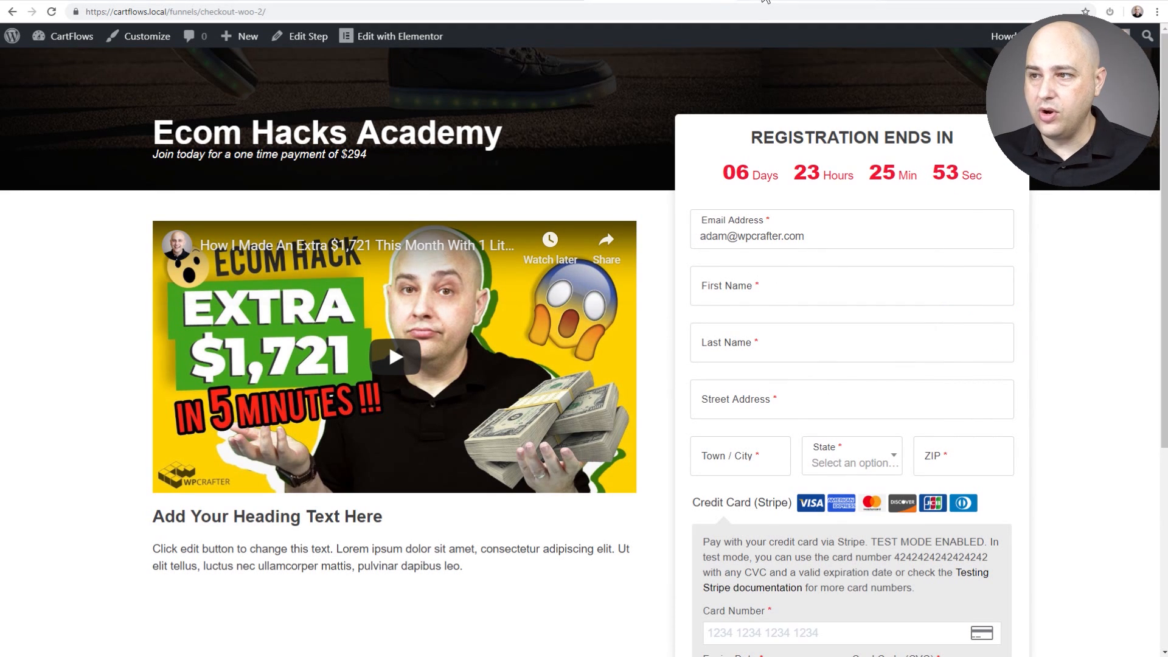
pyautogui.click(765, 0)
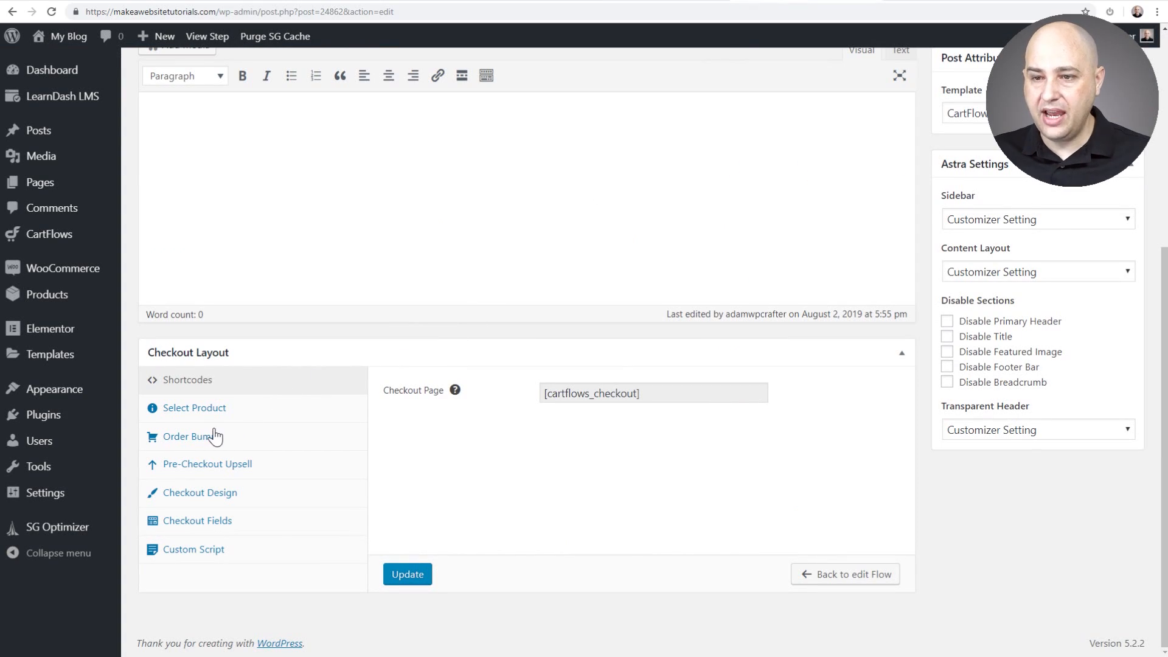
pyautogui.click(196, 416)
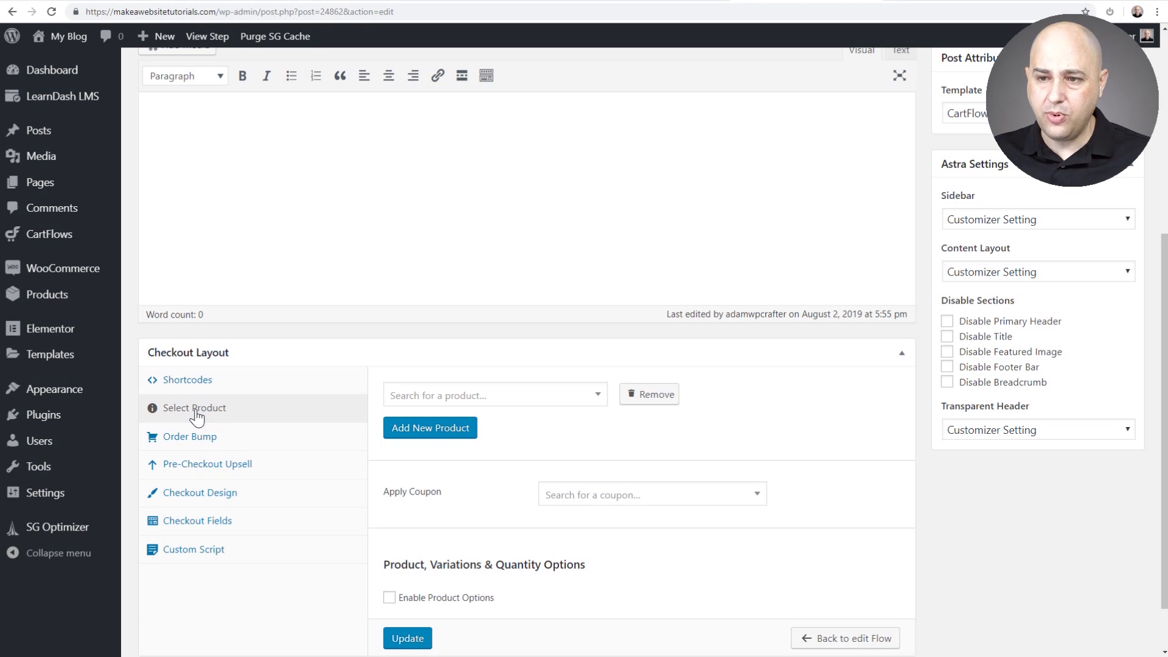
pyautogui.click(425, 397)
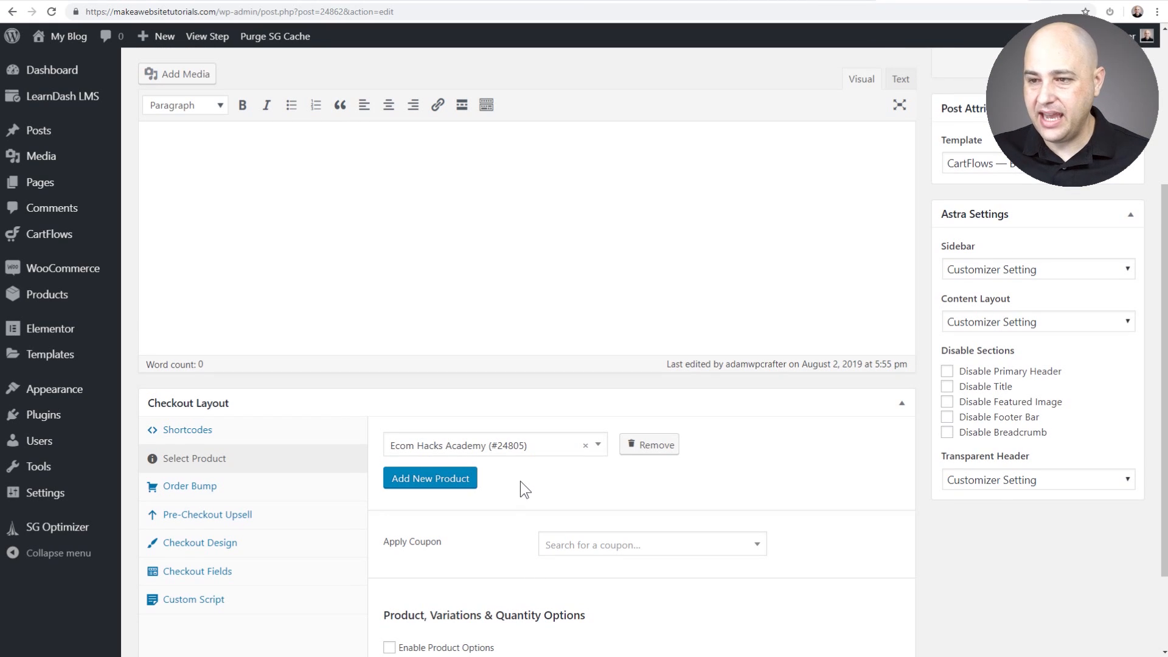
# Review the coupon, product options, Order Bump and Pre-Checkout Upsell settings of the checkout layout.
pyautogui.scroll(-2, 517, 473)
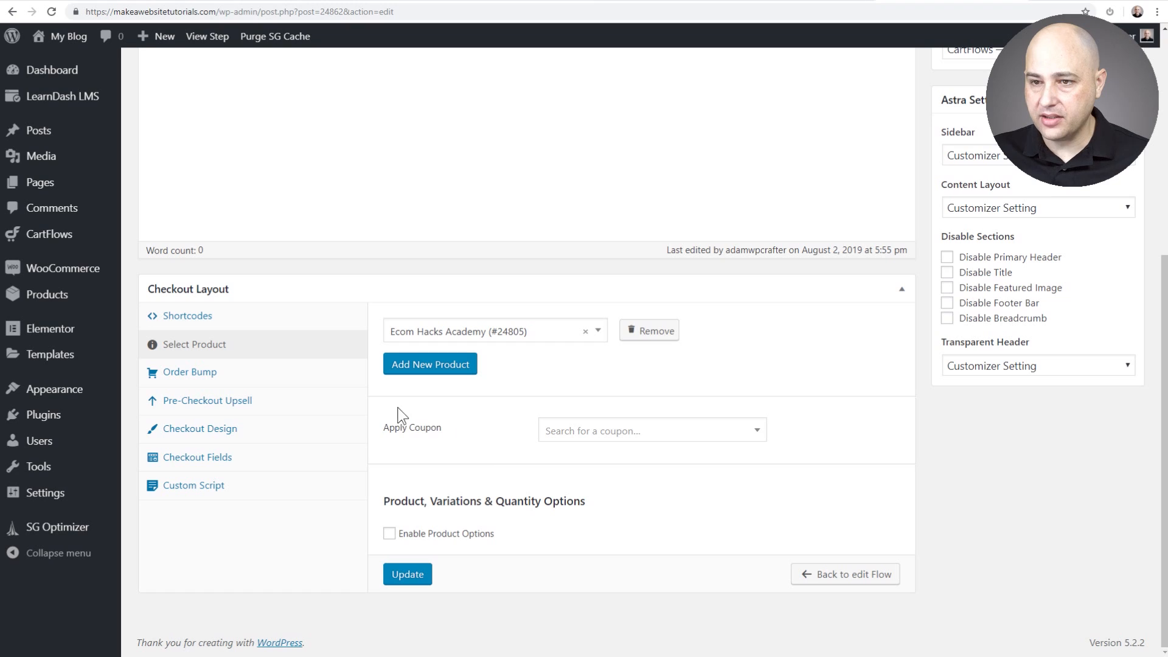
pyautogui.click(203, 381)
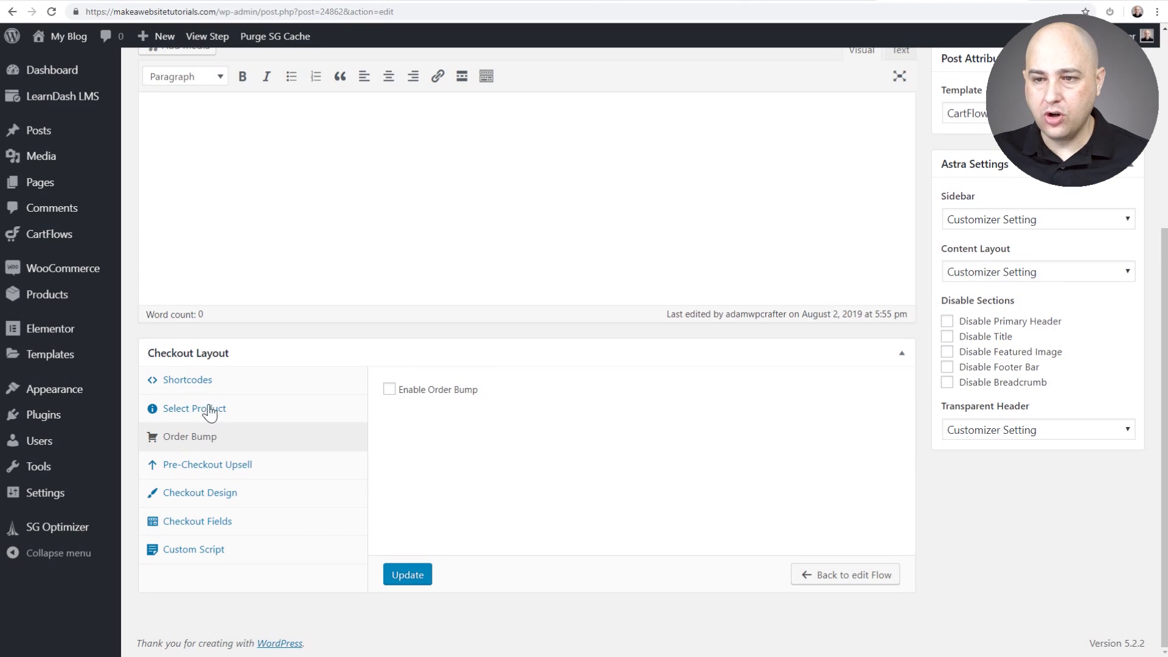
pyautogui.click(226, 468)
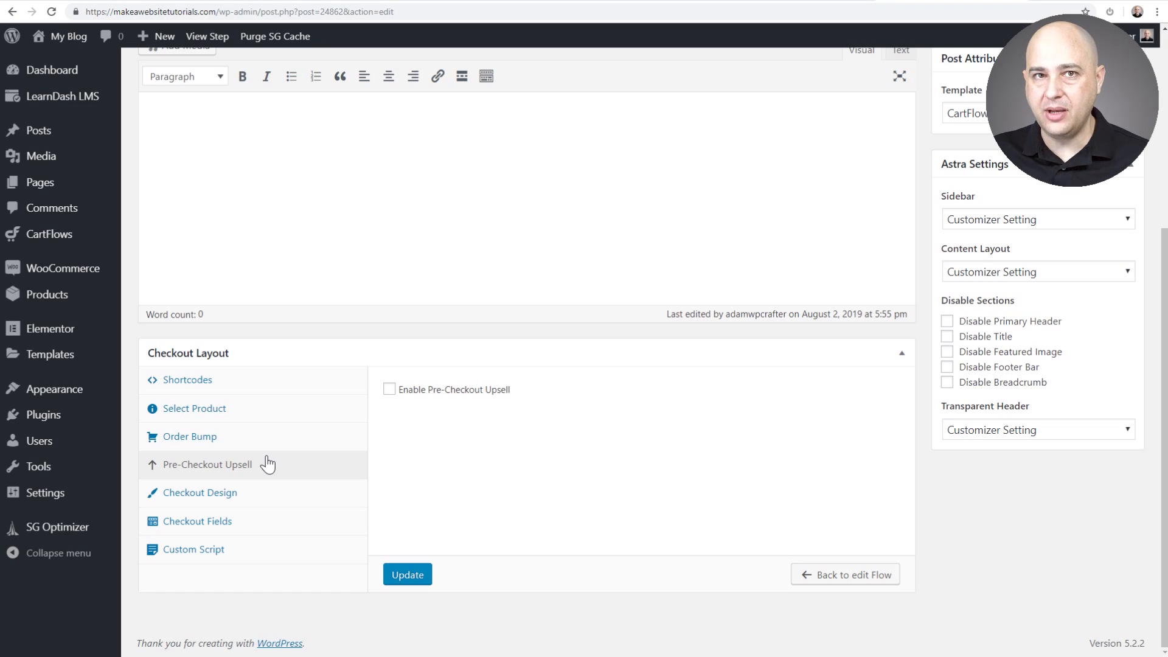
pyautogui.click(219, 409)
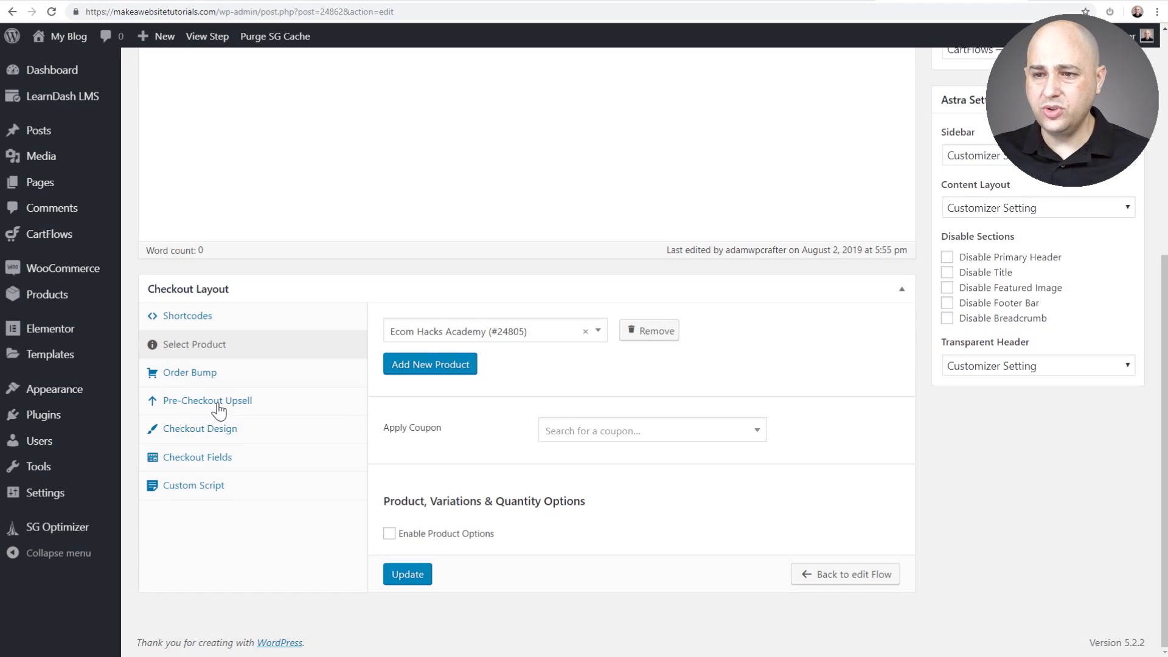
# Set the checkout design to the One Column skin with black as the primary color.
pyautogui.click(192, 430)
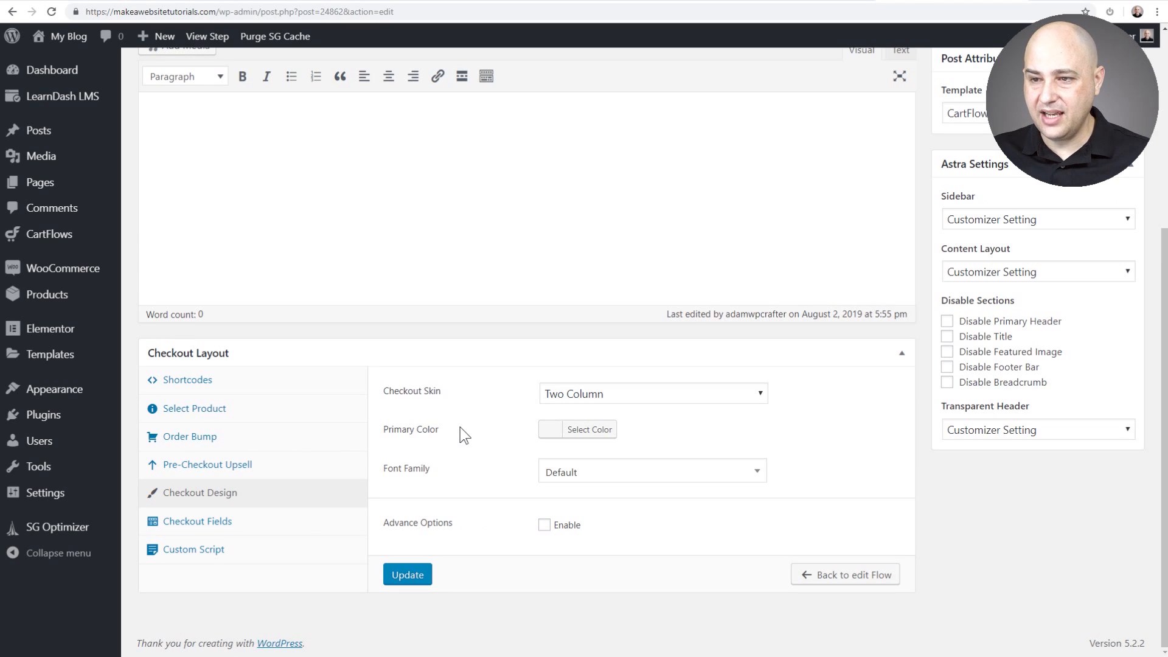
pyautogui.click(586, 395)
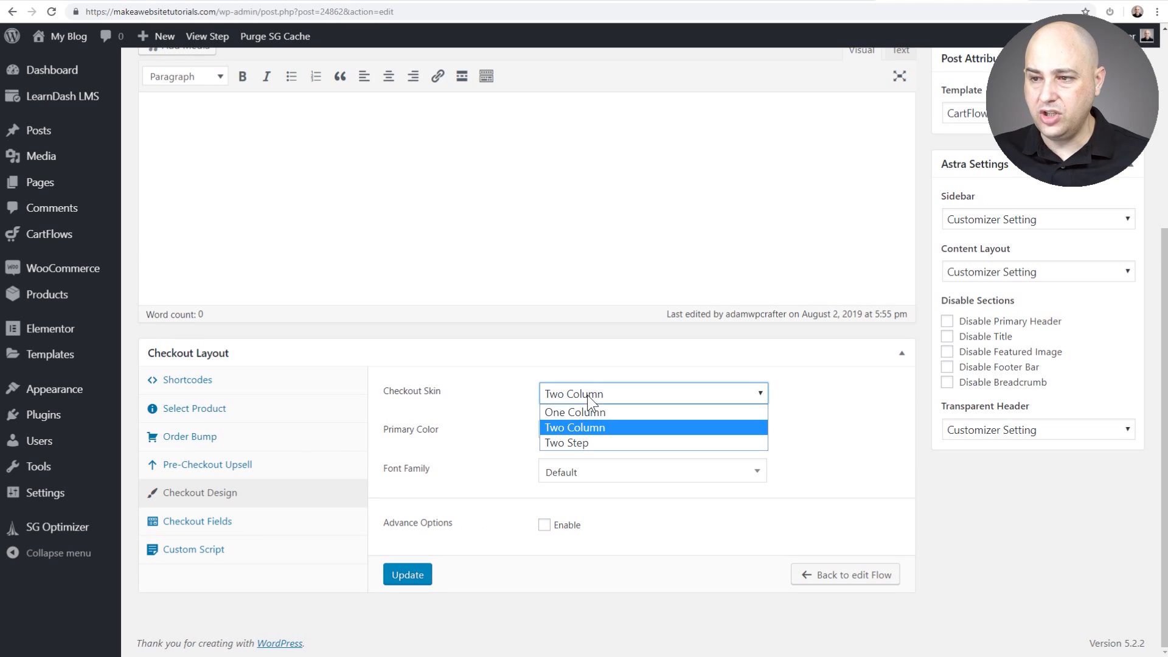
pyautogui.click(582, 415)
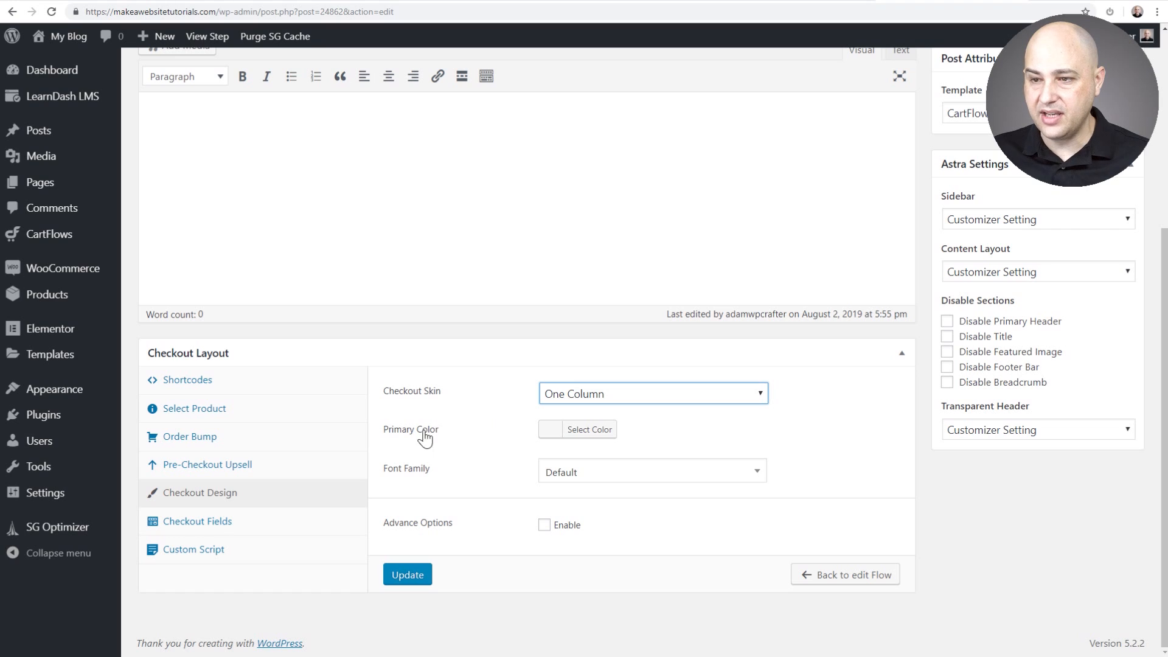
pyautogui.click(582, 431)
pyautogui.scroll(-1, 583, 429)
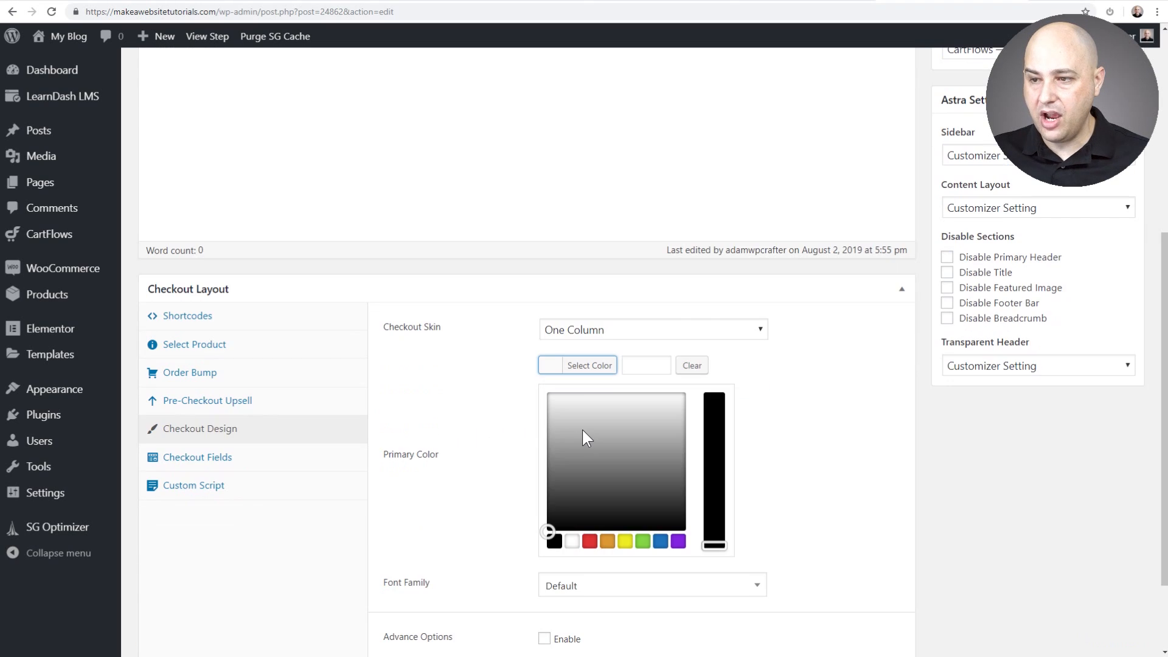
pyautogui.click(555, 544)
pyautogui.click(472, 440)
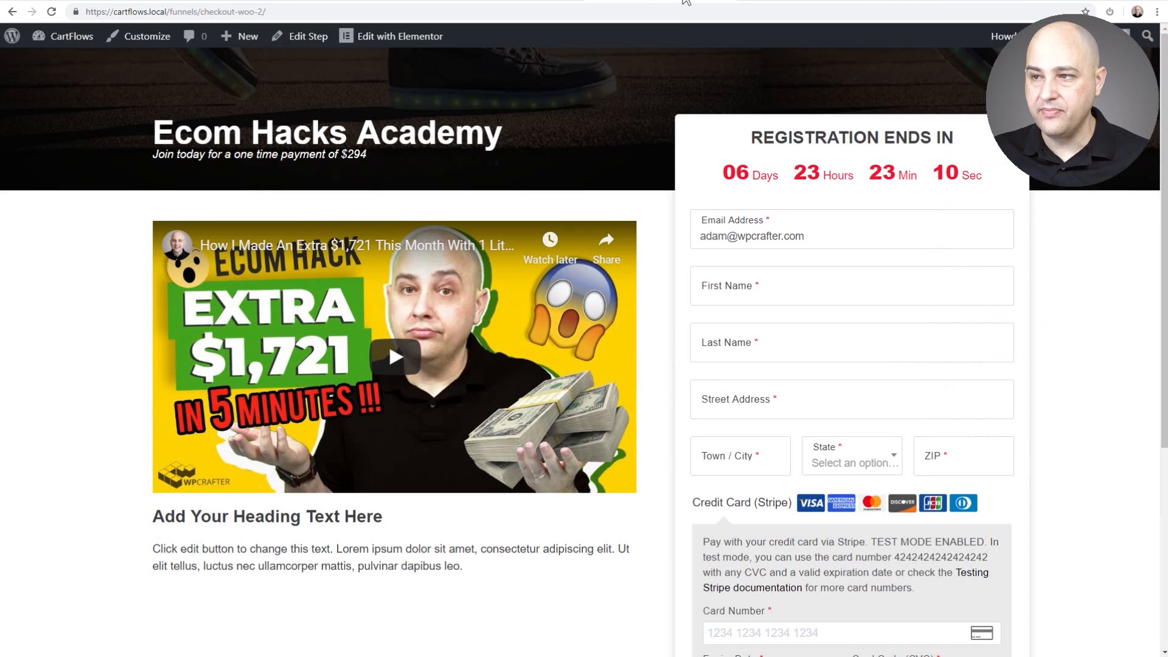
# Compare the example checkout page's order button and form fields with the checkout design settings.
pyautogui.scroll(-5, 389, 340)
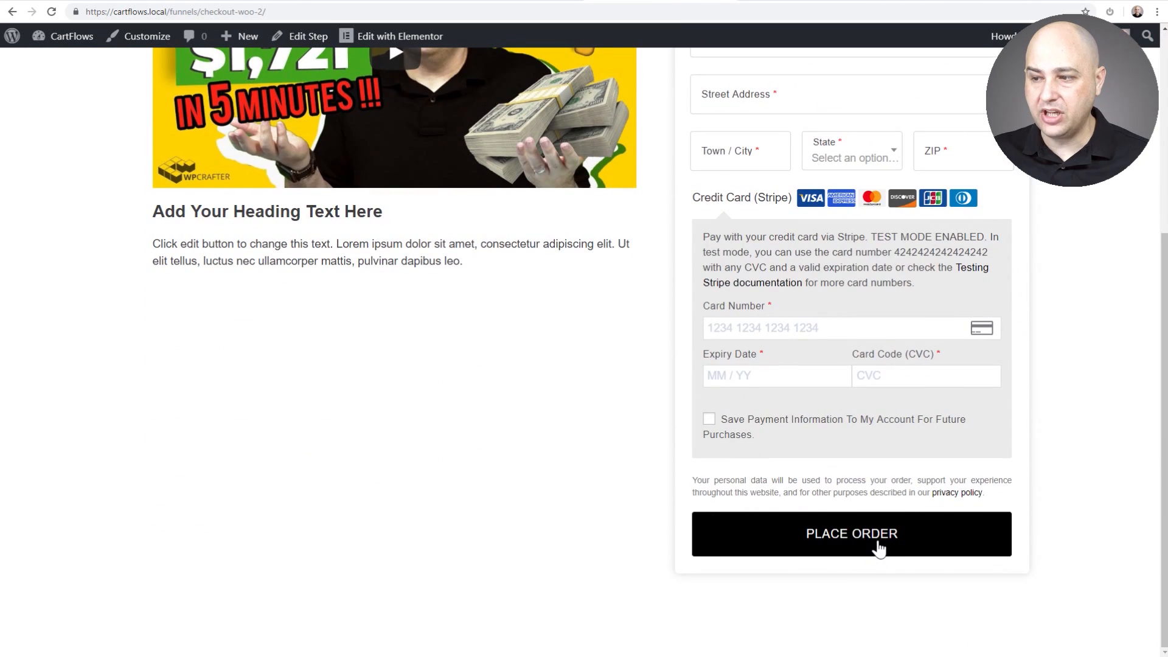
pyautogui.click(878, 548)
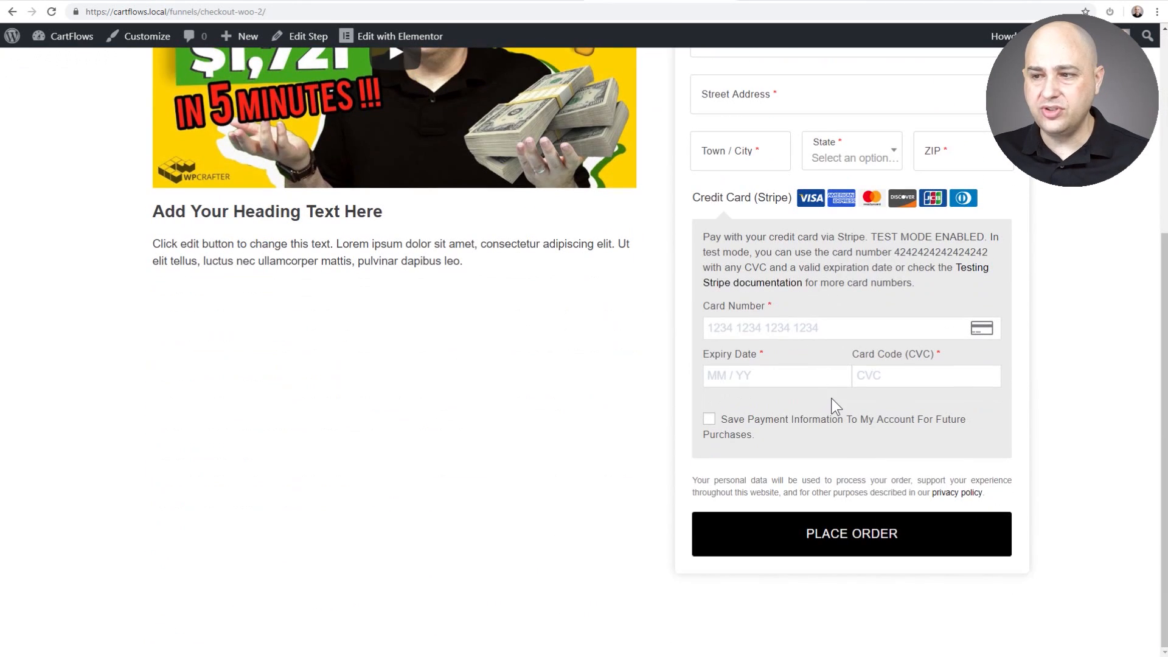
pyautogui.scroll(5, 851, 216)
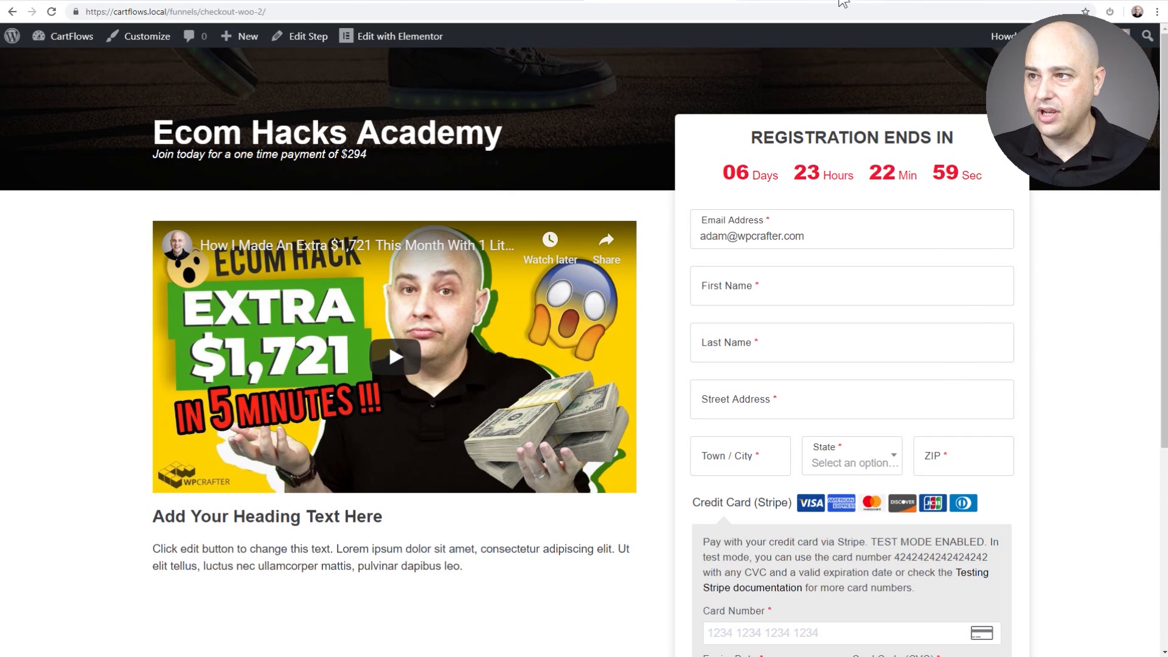
pyautogui.click(841, 3)
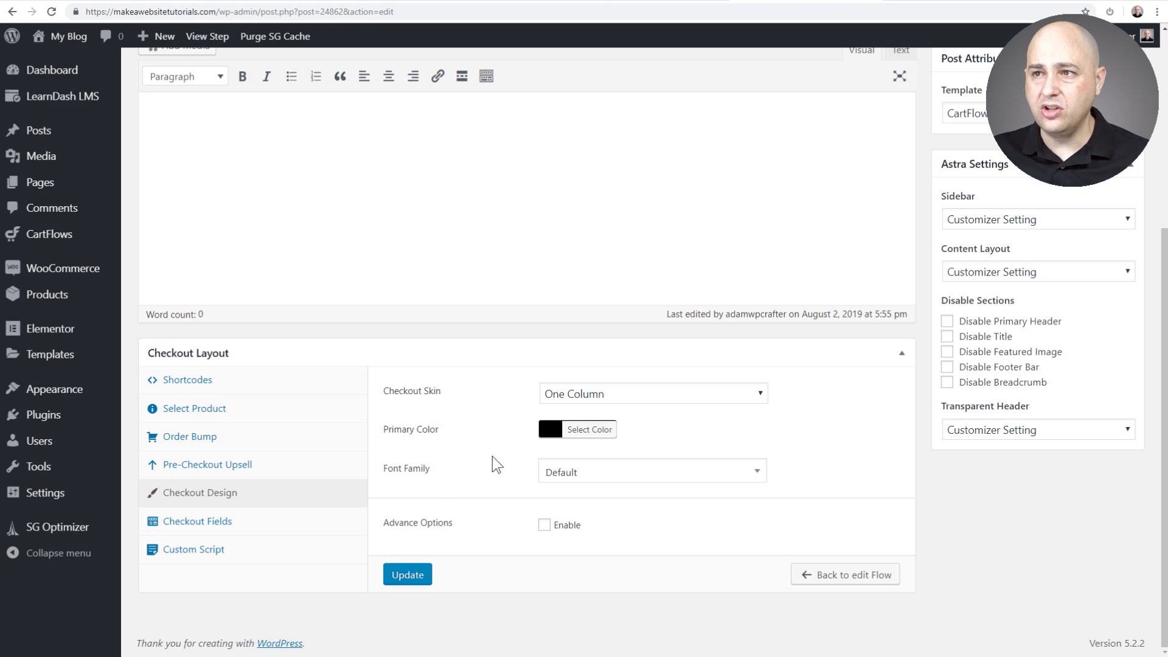
pyautogui.click(665, 3)
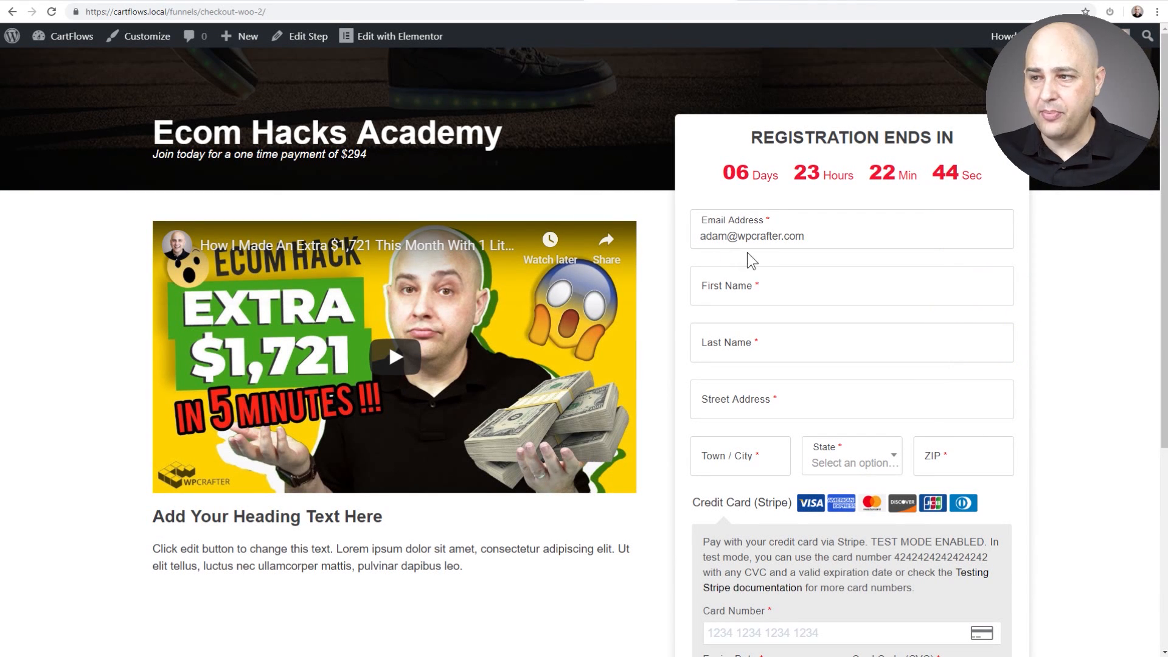
pyautogui.click(759, 291)
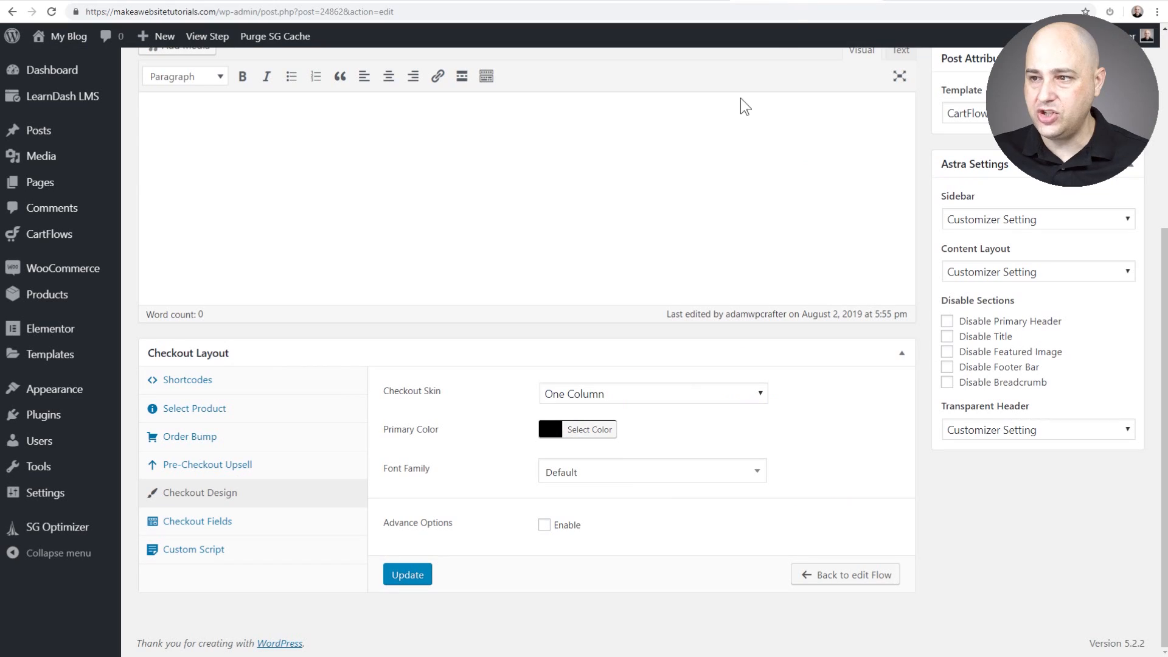
# Enable the advance options of the checkout design and set the input fields' style to Floating Labels.
pyautogui.click(543, 525)
pyautogui.scroll(-7, 472, 456)
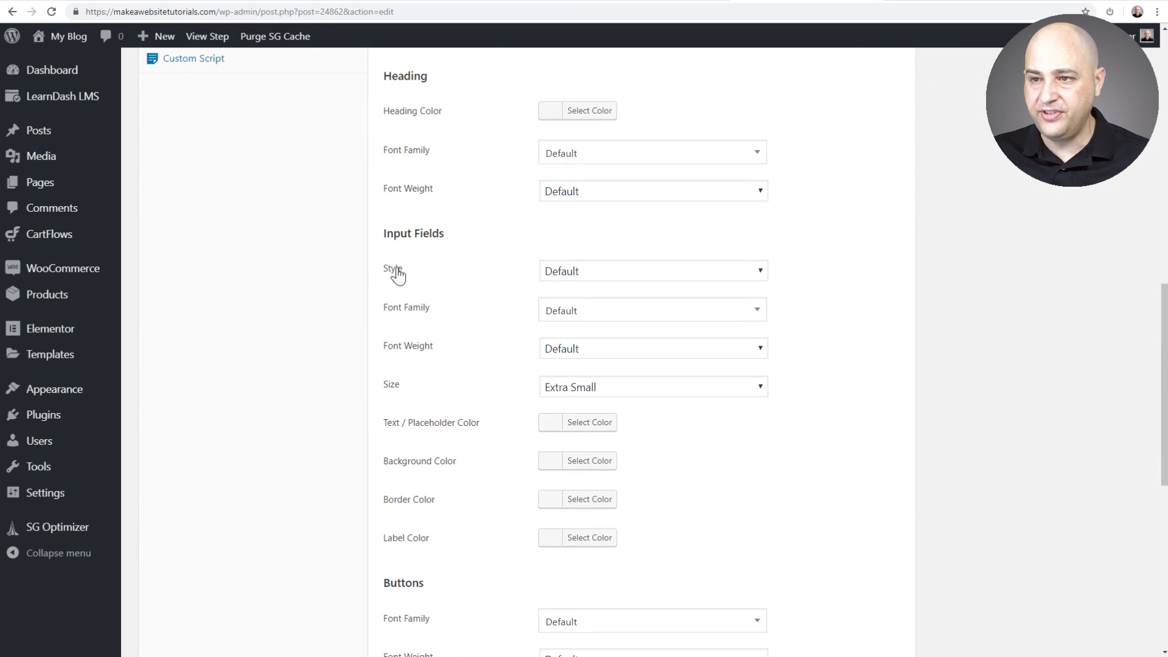
pyautogui.click(568, 278)
pyautogui.click(575, 303)
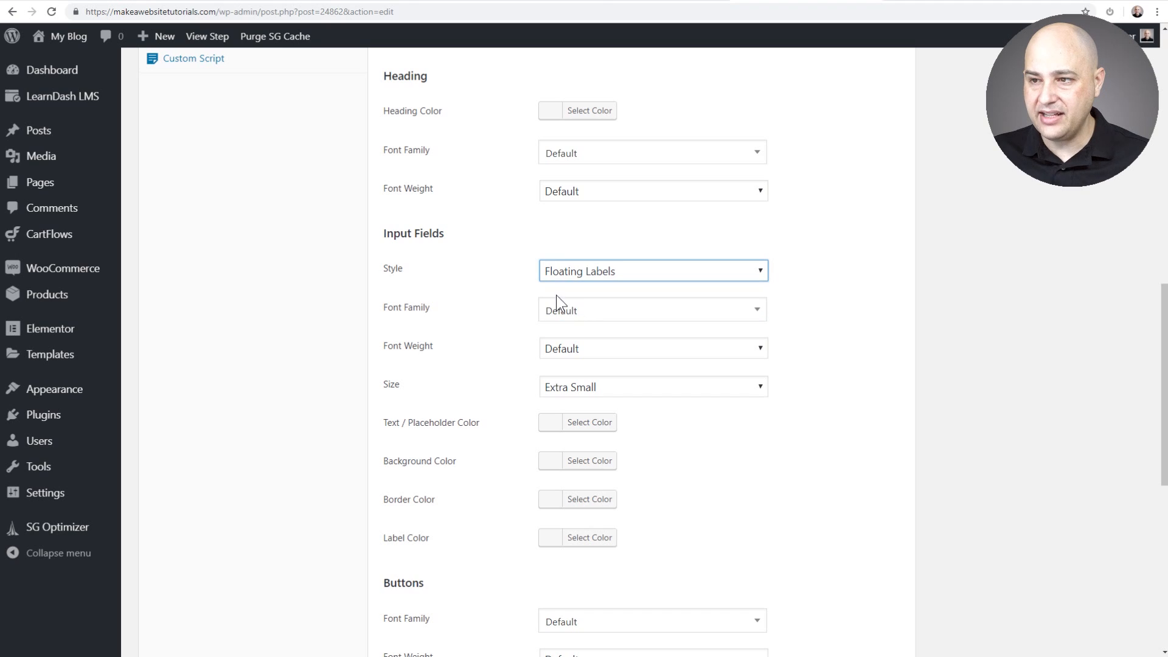
# In the Checkout Fields settings, disable the coupon, additional and ship-to-different-address fields and enable the custom field editor.
pyautogui.scroll(6, 414, 359)
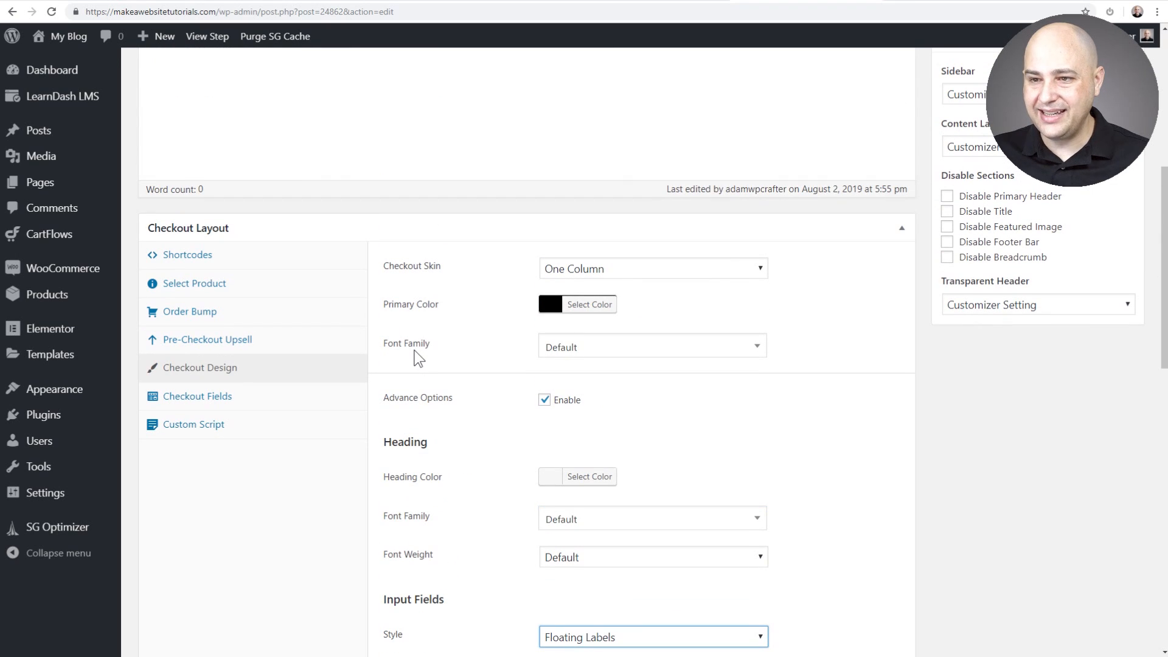
pyautogui.click(198, 398)
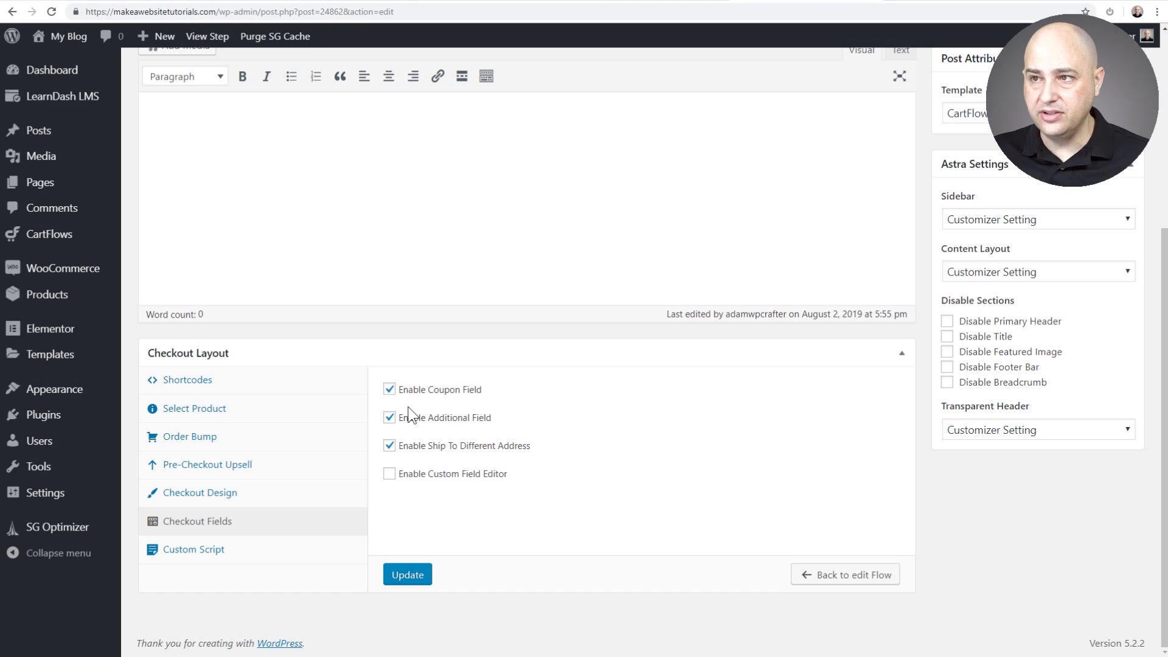
pyautogui.click(672, 5)
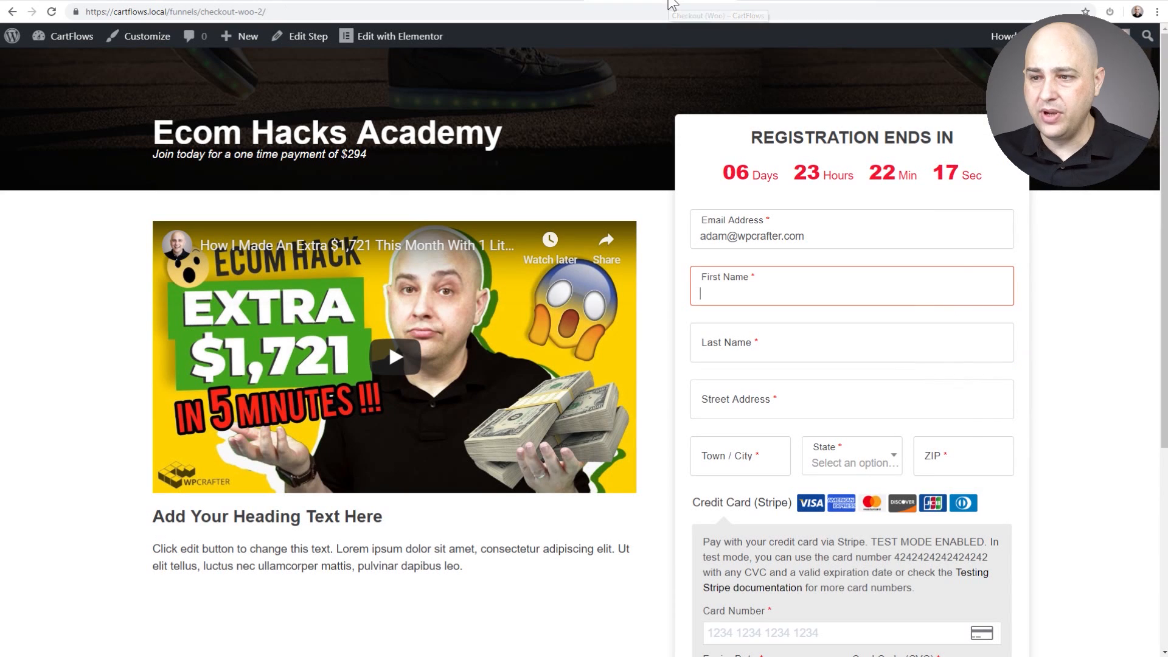
pyautogui.click(683, 228)
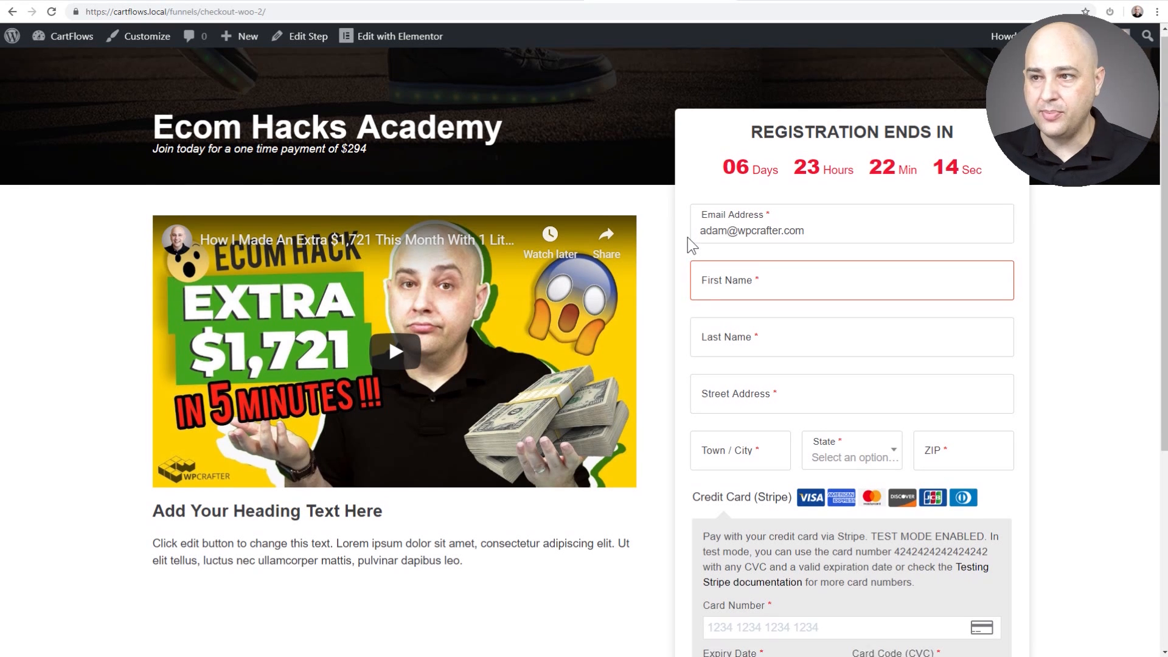
pyautogui.scroll(-5, 688, 238)
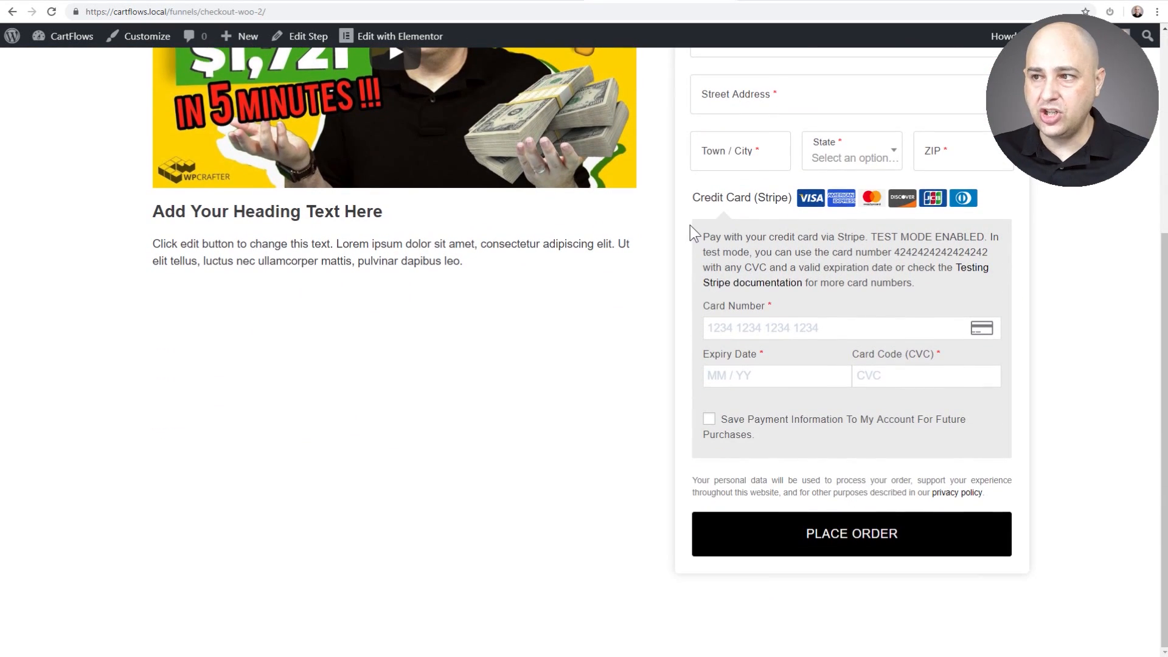
pyautogui.click(789, 4)
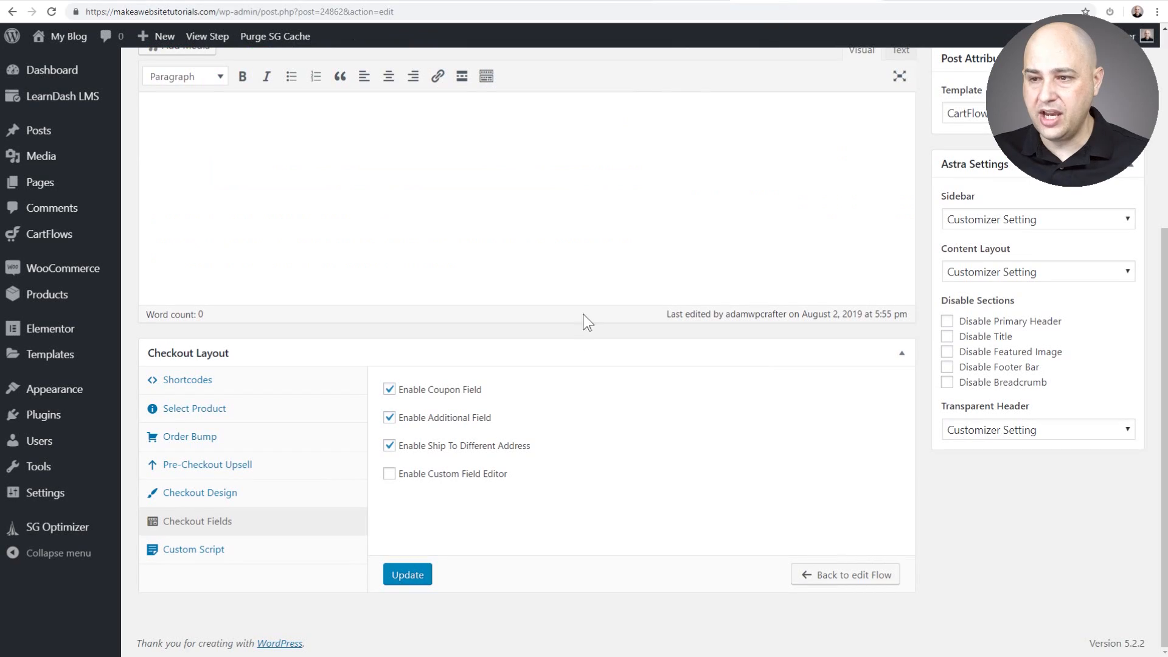
pyautogui.click(388, 391)
pyautogui.click(389, 419)
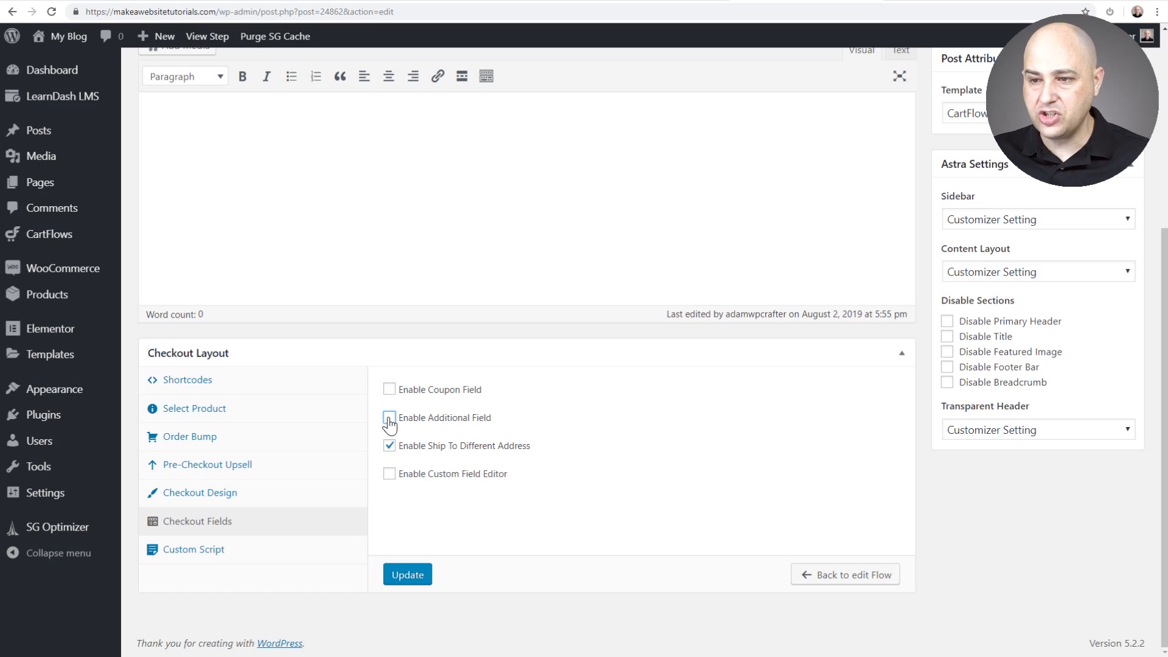
pyautogui.click(389, 450)
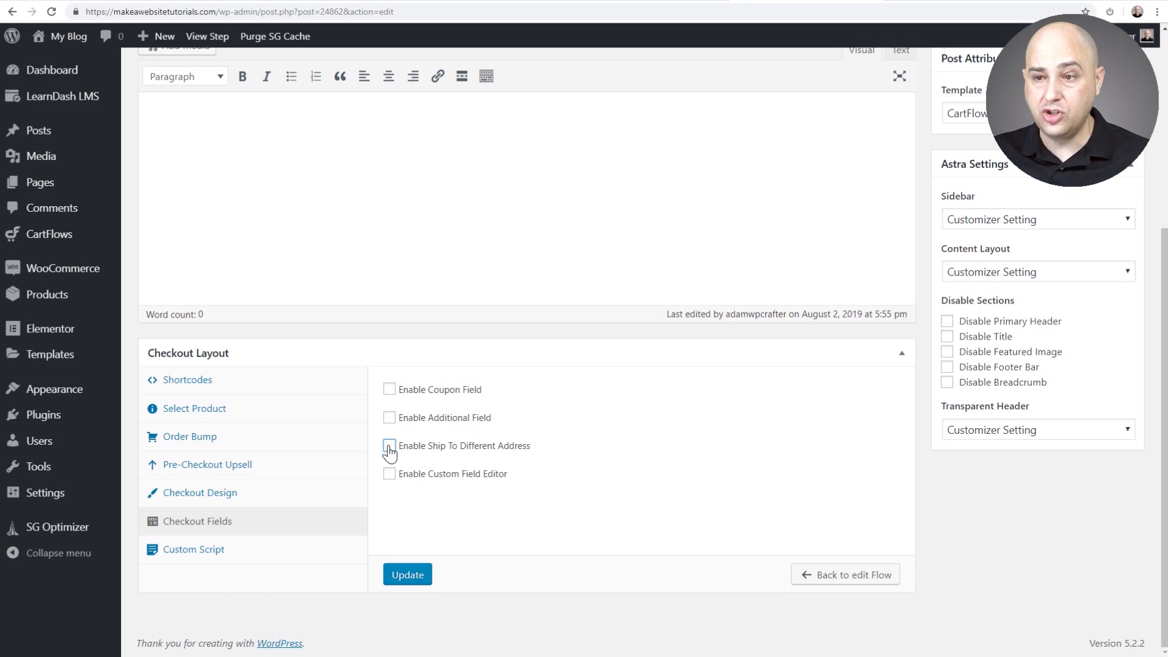
pyautogui.click(389, 473)
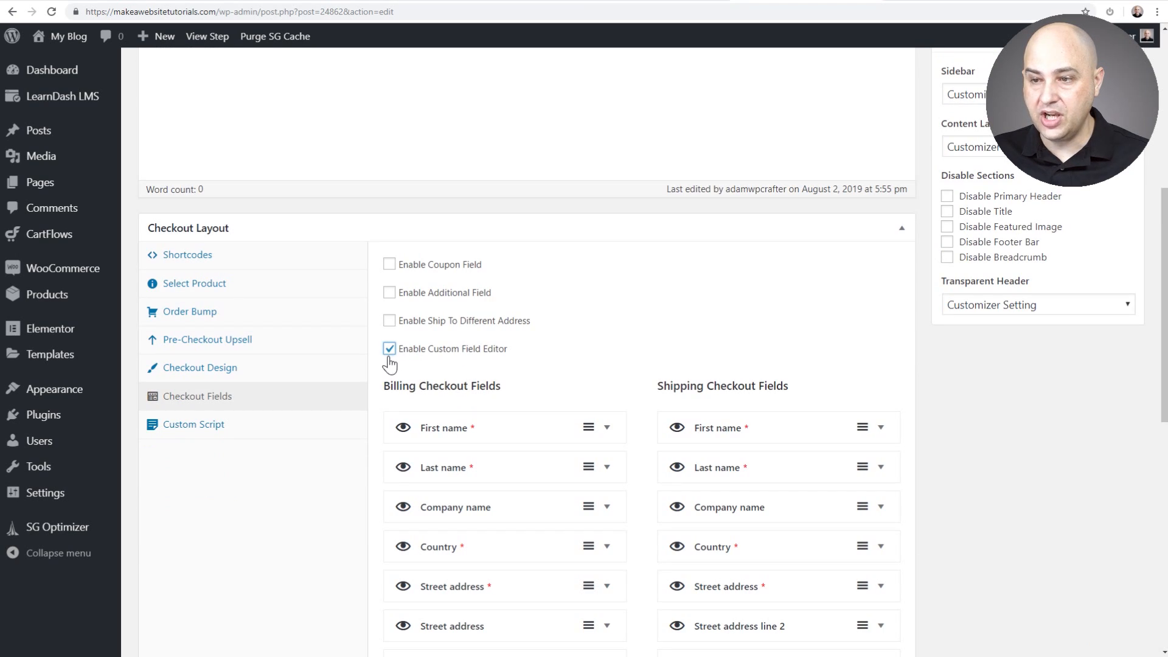
# Move the Email address field to the start of the billing checkout fields and hide the Phone field.
pyautogui.scroll(-2, 543, 356)
pyautogui.scroll(-3, 544, 355)
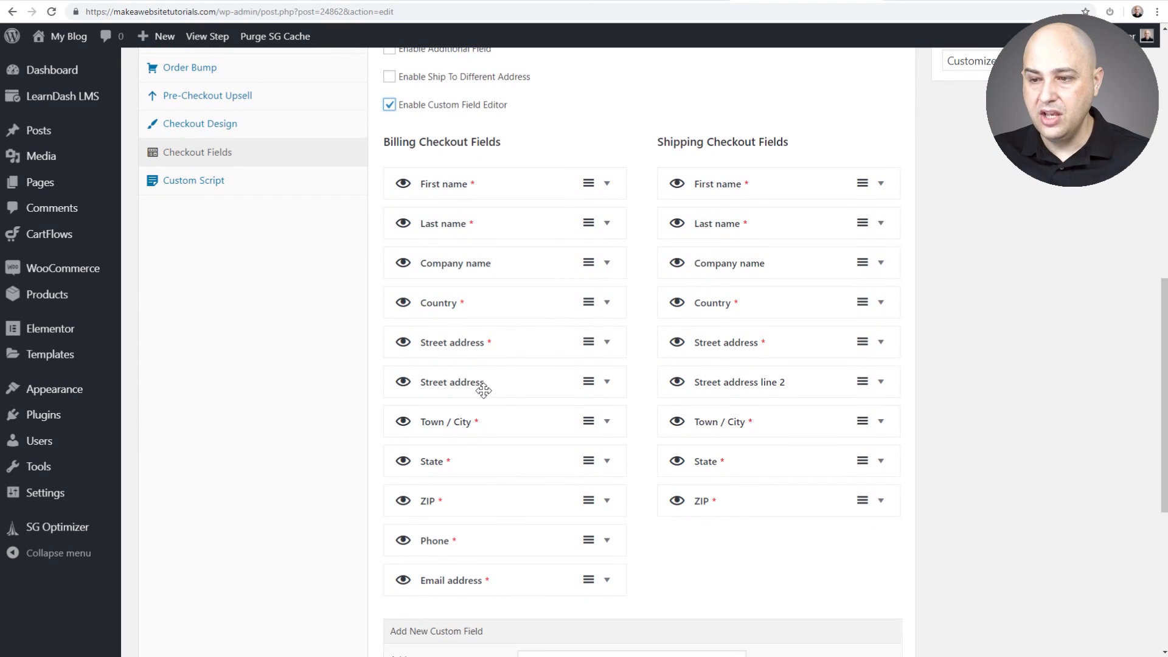
pyautogui.moveTo(511, 584); pyautogui.dragTo(509, 182)
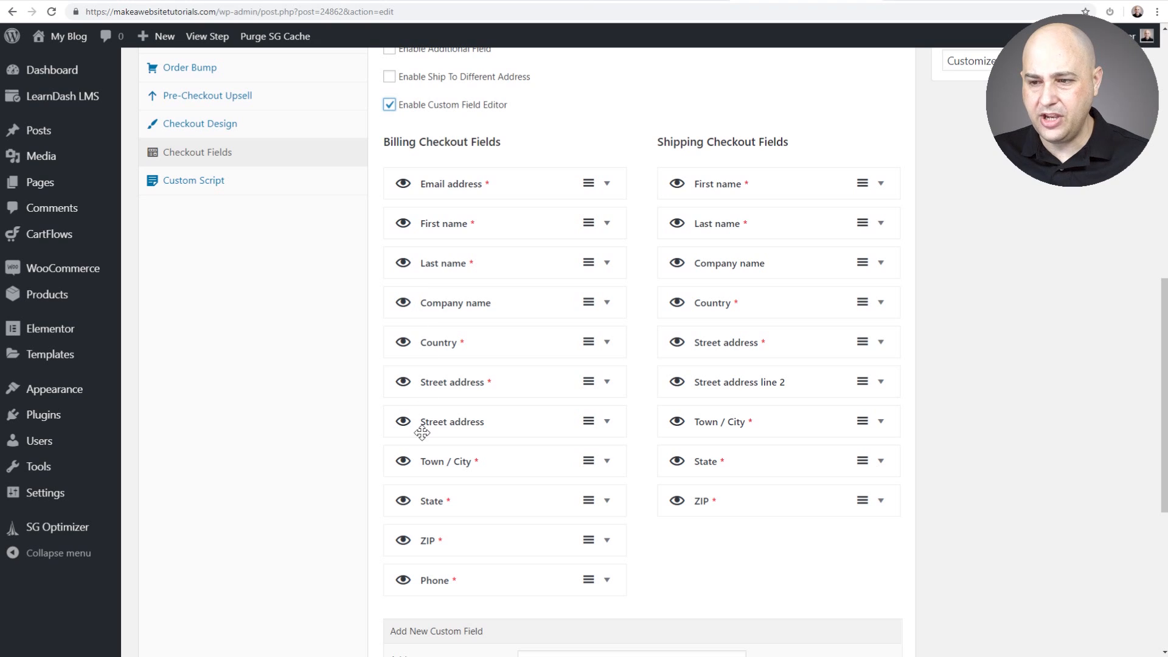
pyautogui.click(404, 581)
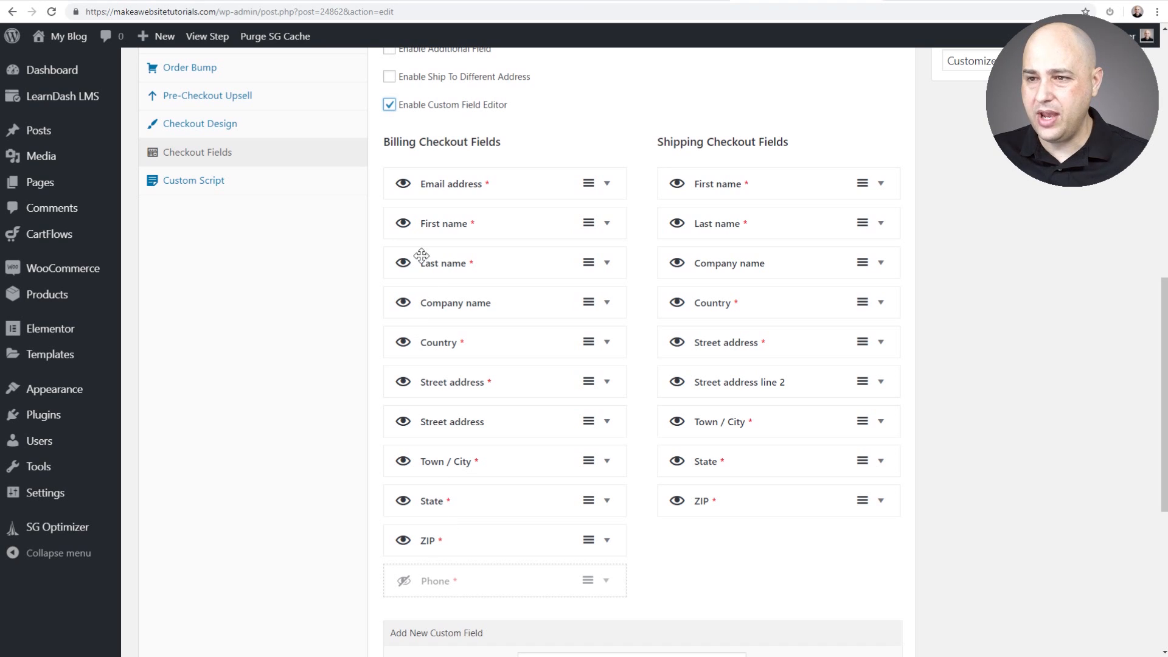
# Hide the Company name, Country and second Street address billing fields to match the example checkout page.
pyautogui.click(647, 6)
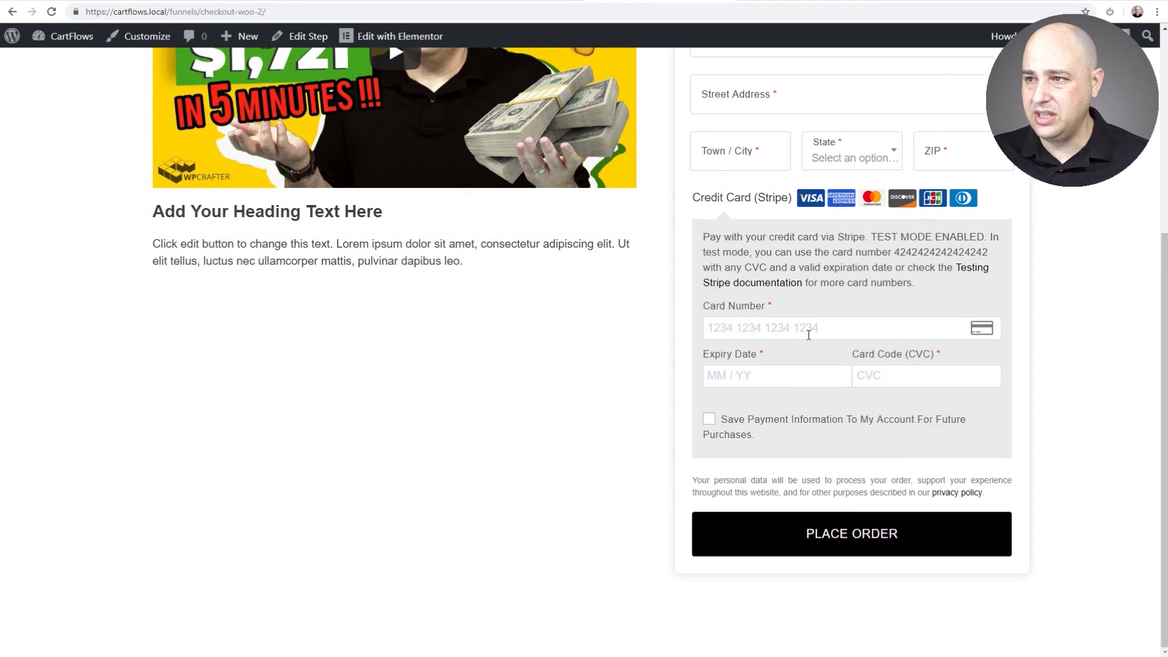
pyautogui.scroll(5, 809, 335)
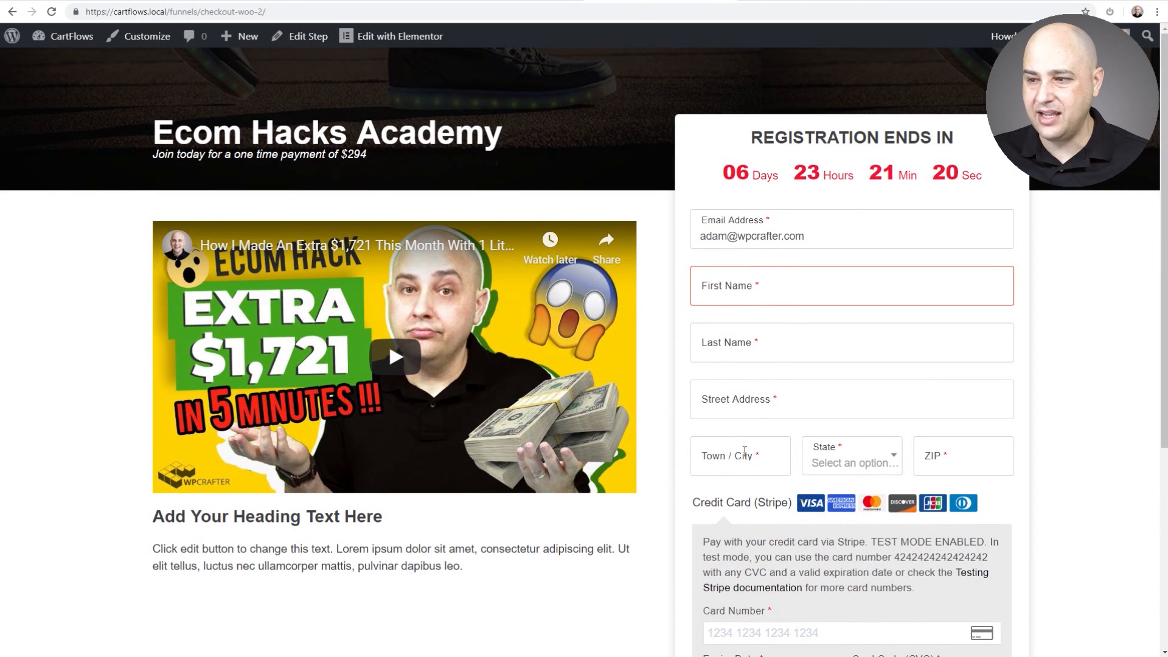
pyautogui.click(800, 2)
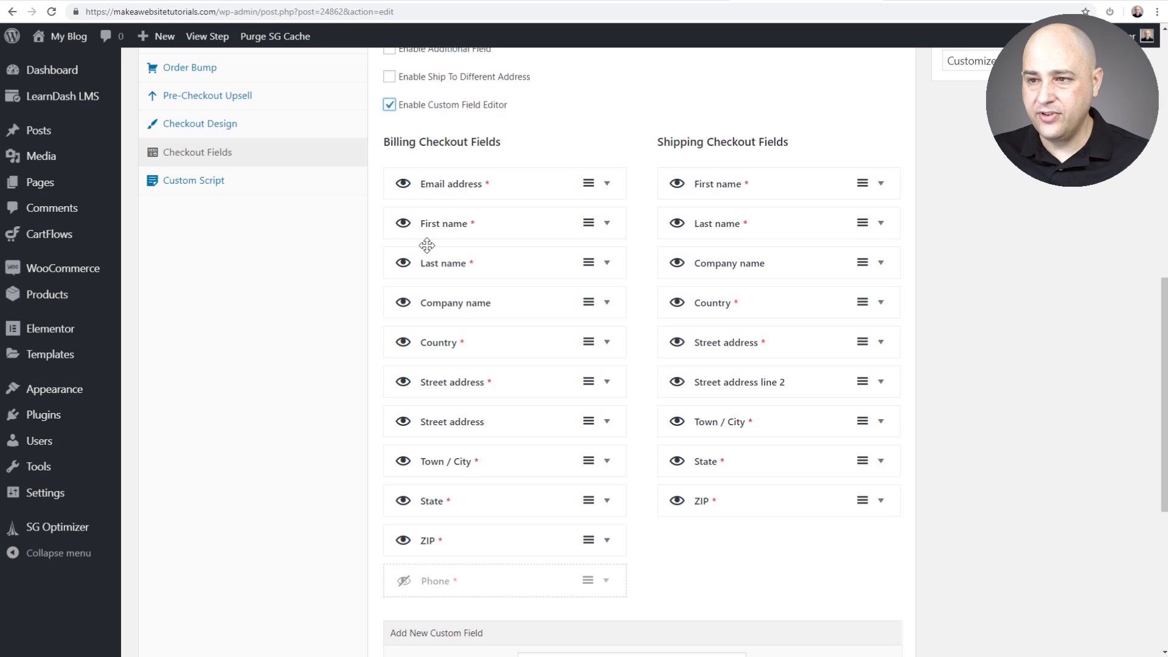
pyautogui.click(404, 306)
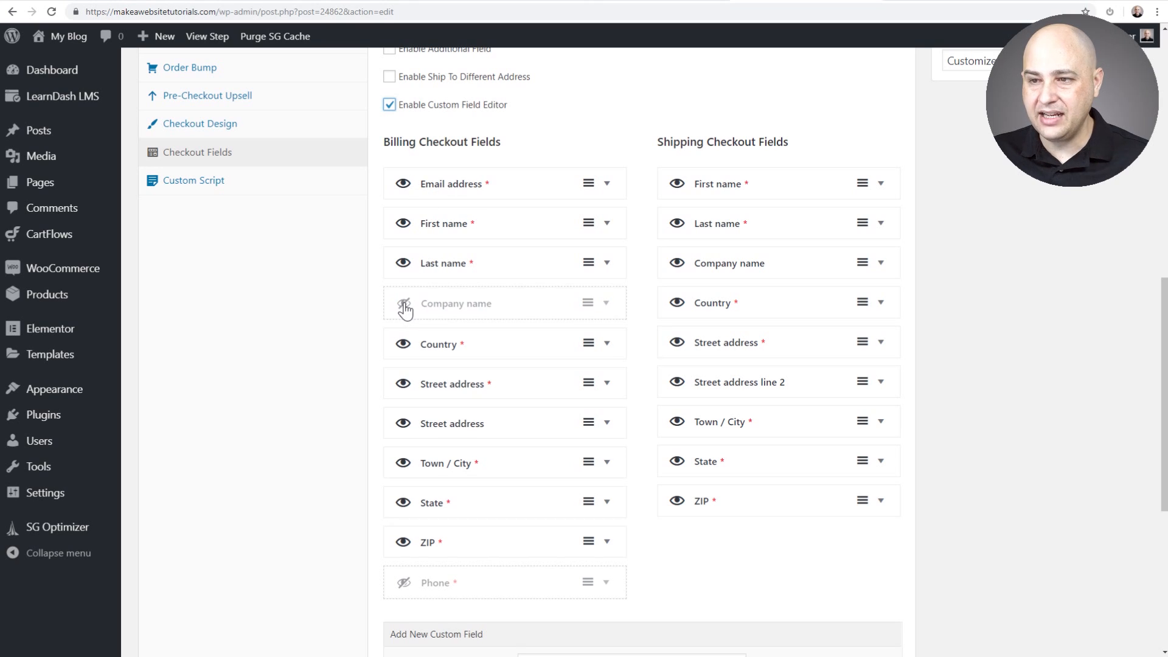
pyautogui.click(402, 345)
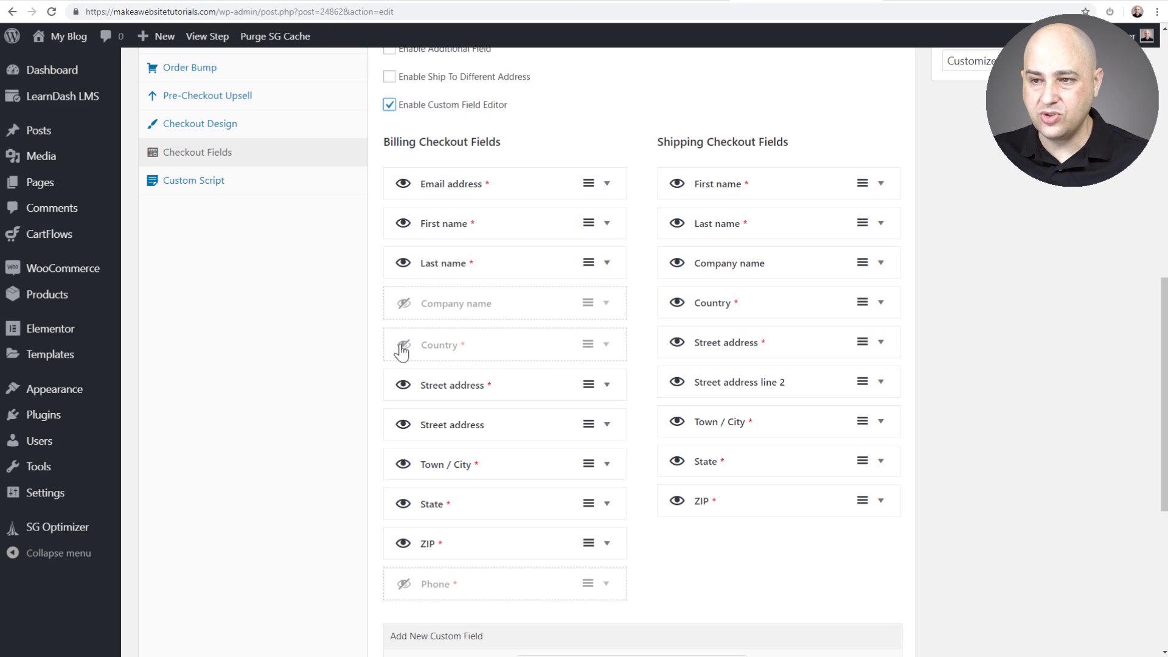
pyautogui.scroll(-3, 402, 352)
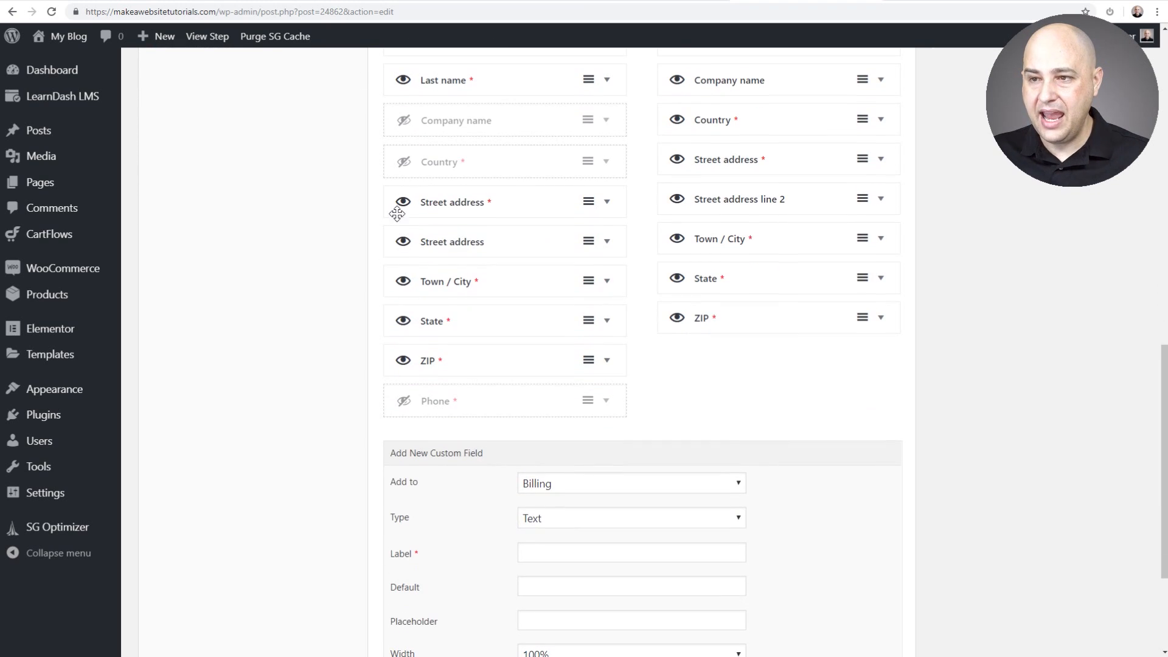
pyautogui.click(403, 243)
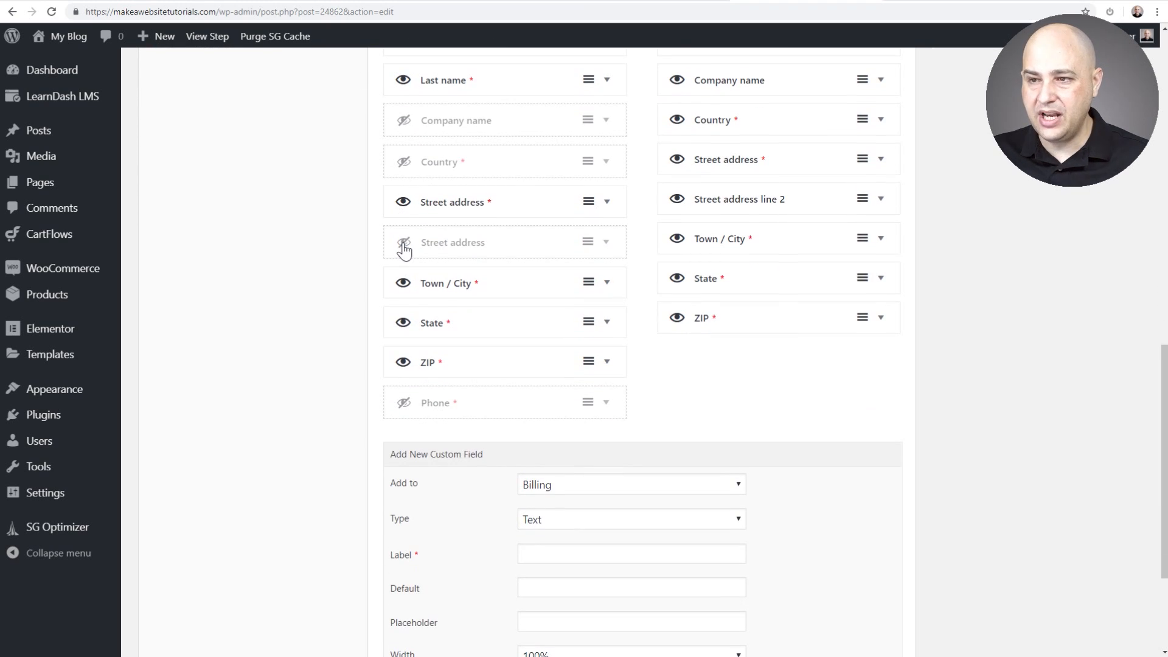
pyautogui.click(403, 244)
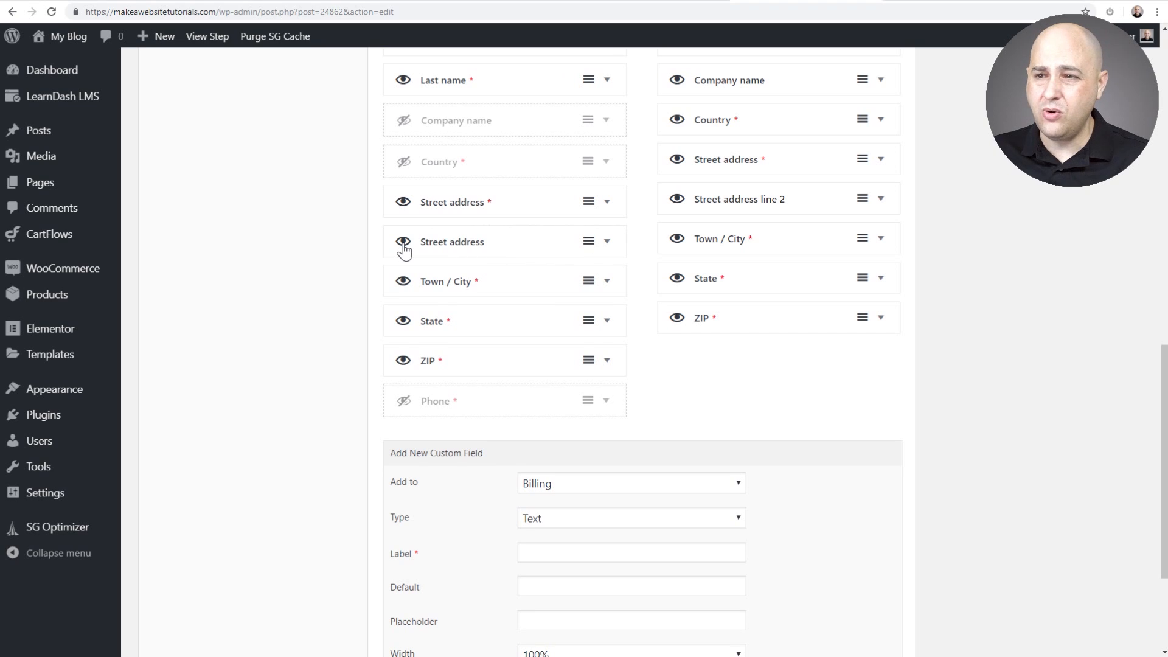
pyautogui.click(404, 244)
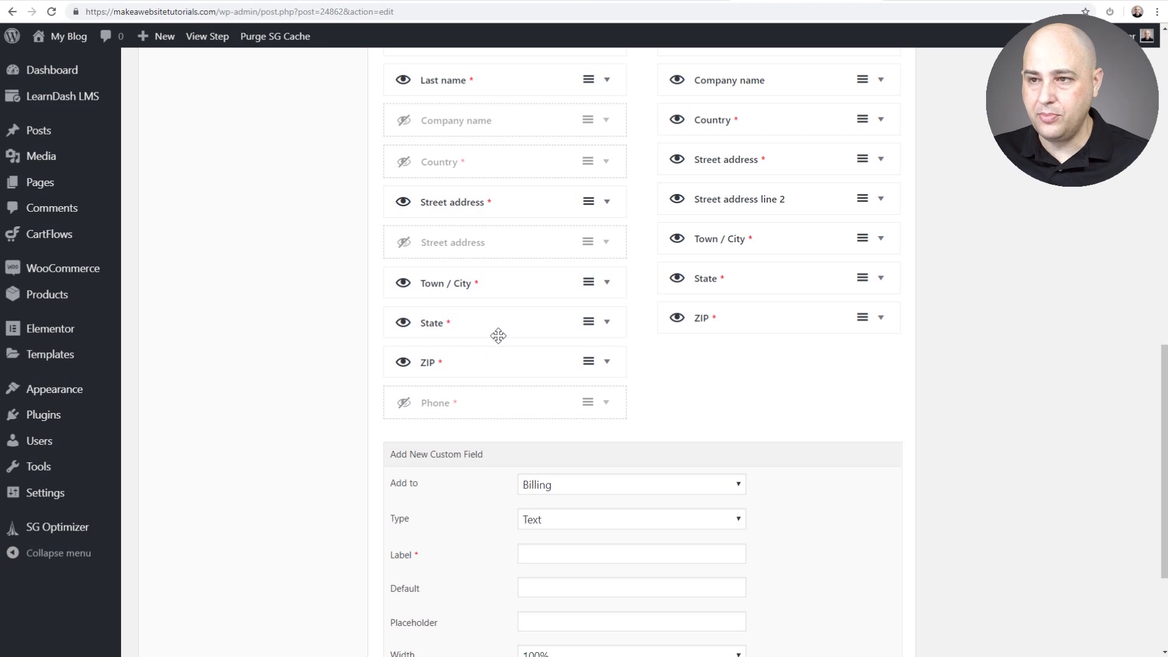
# Check the Email address billing field's settings and set the First name billing field's width to 100%.
pyautogui.scroll(7, 498, 336)
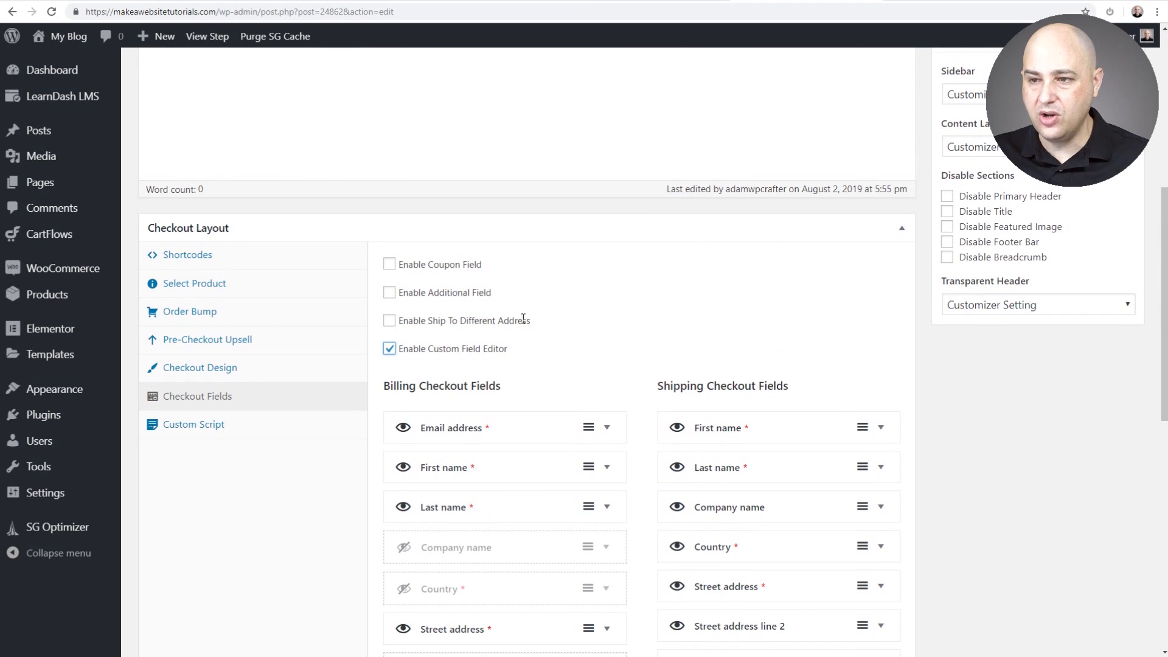
pyautogui.scroll(-3, 533, 315)
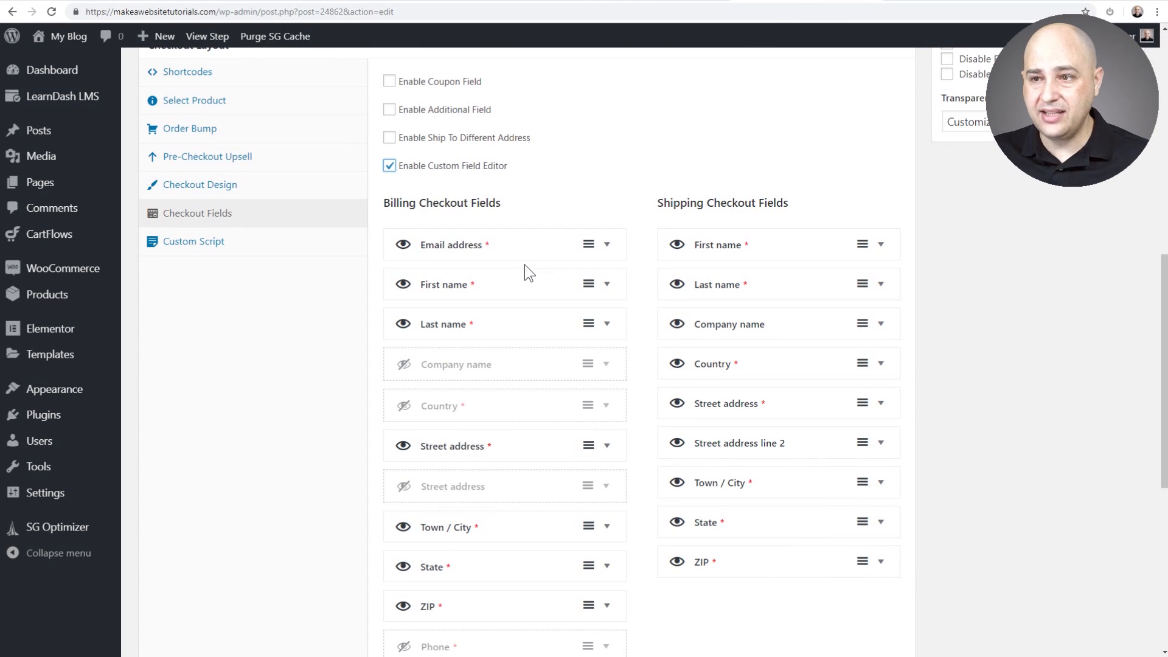
pyautogui.click(607, 245)
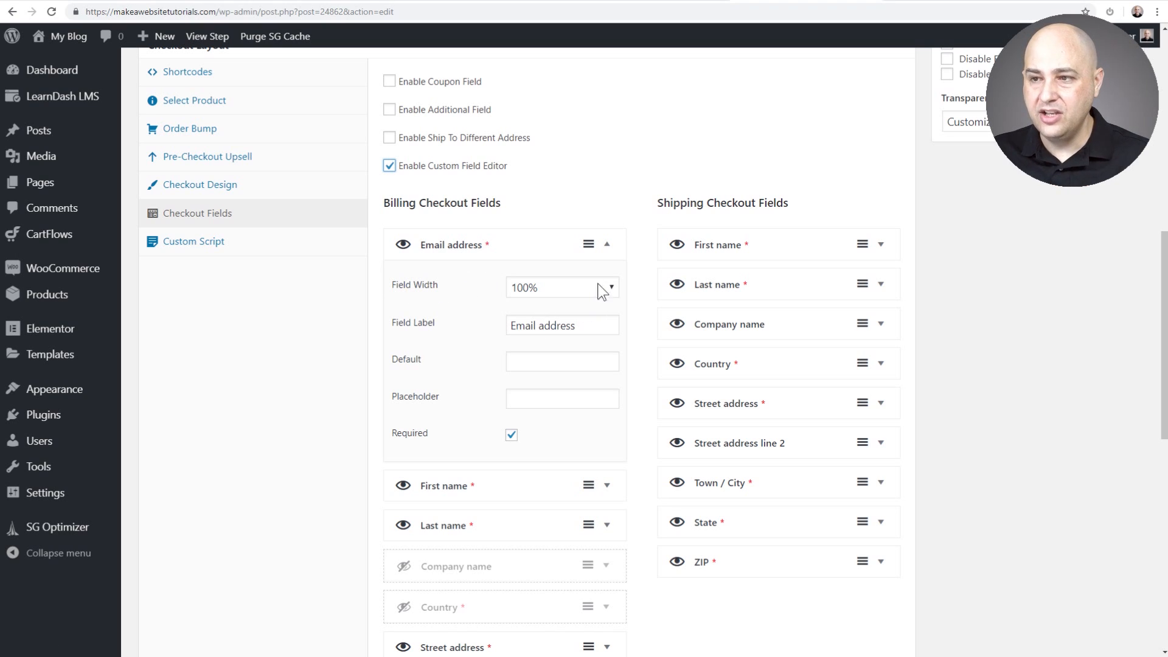
pyautogui.click(606, 244)
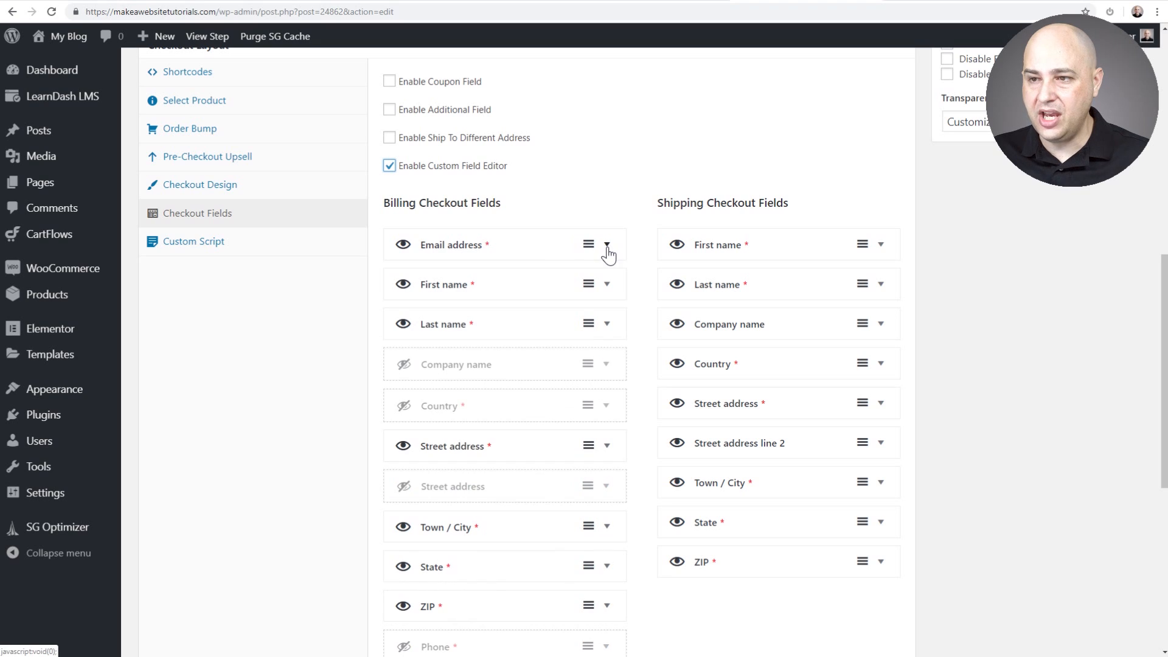
pyautogui.click(607, 285)
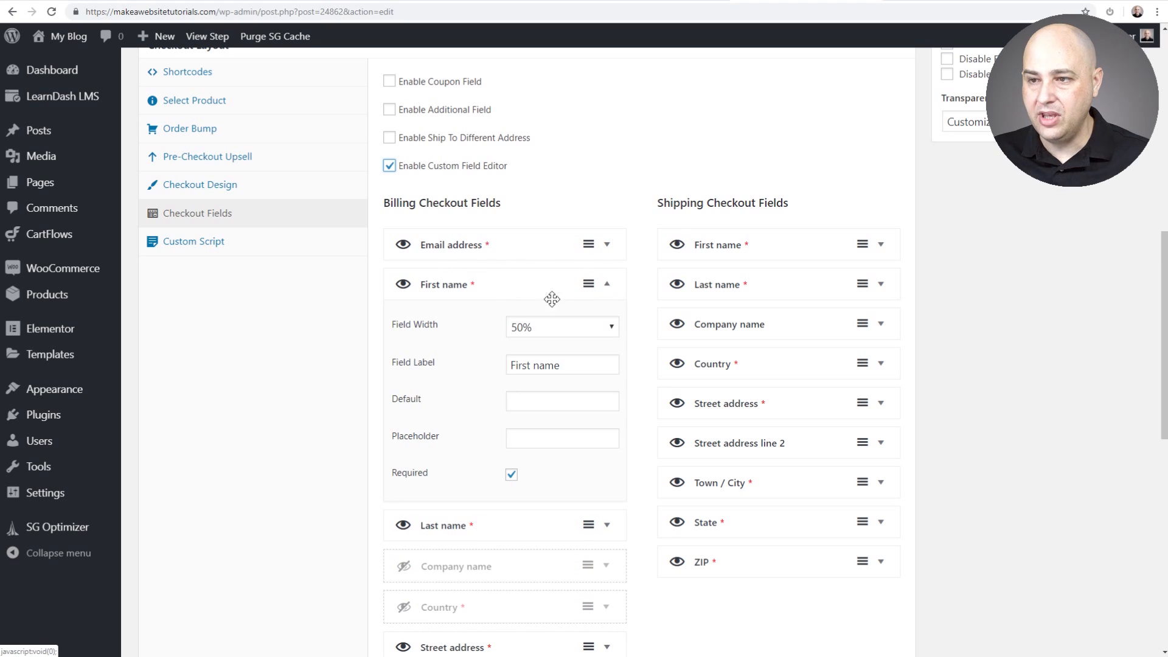
pyautogui.click(533, 326)
pyautogui.click(537, 371)
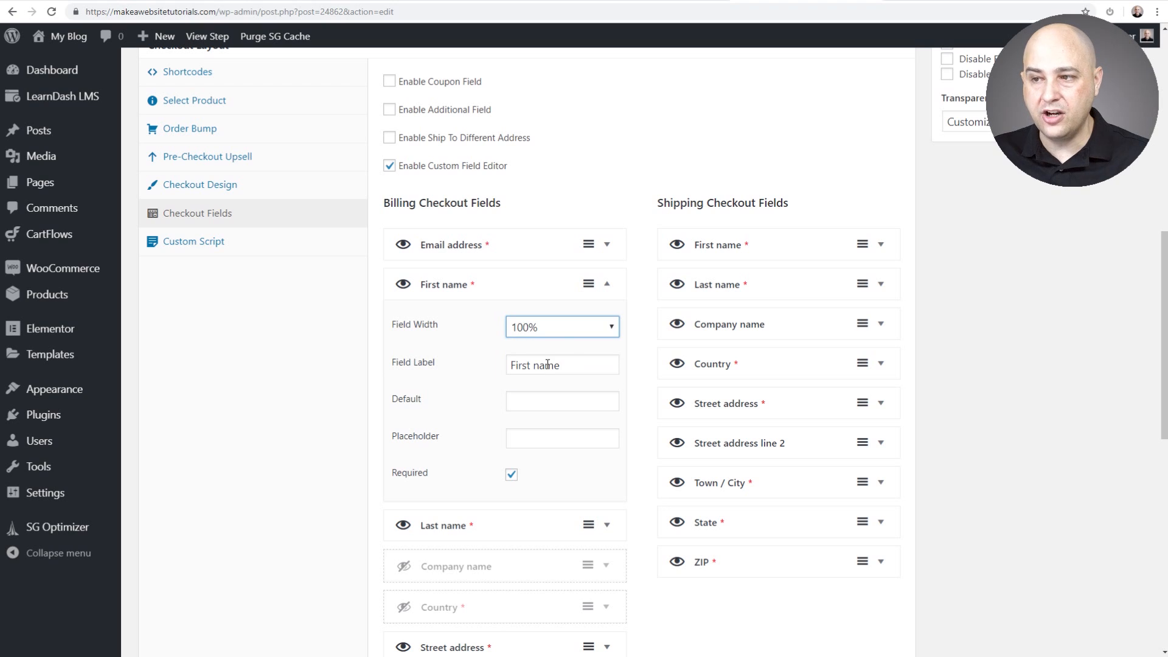
pyautogui.click(607, 287)
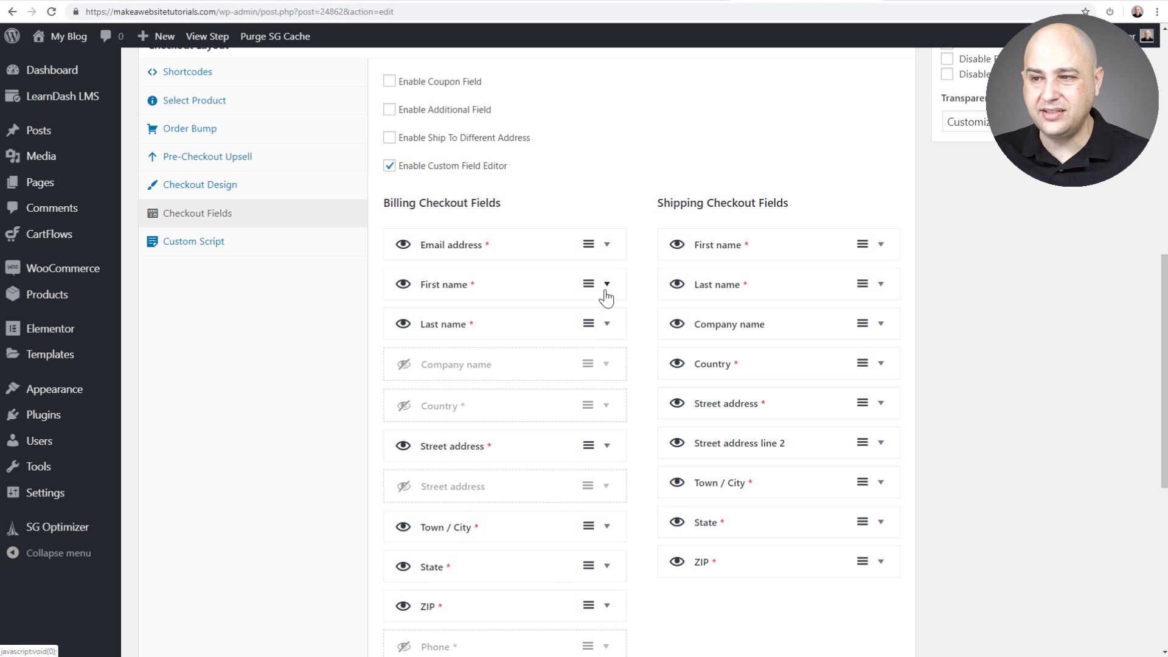
# Set the Last name billing field's width to 100%.
pyautogui.click(611, 329)
pyautogui.click(570, 364)
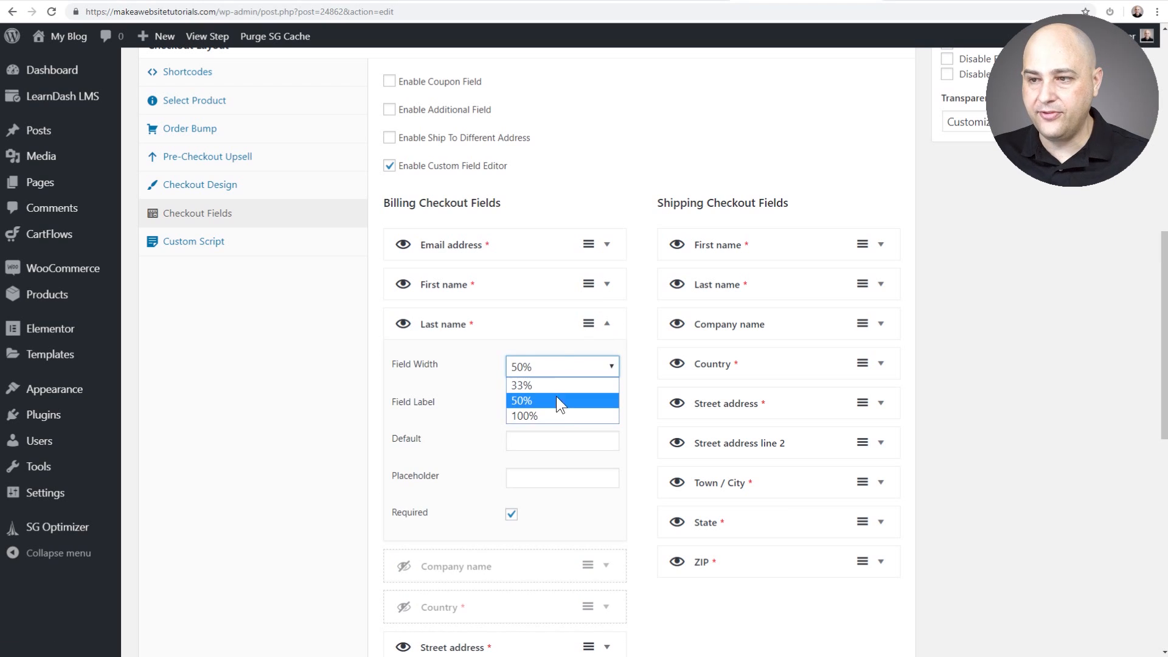
pyautogui.click(556, 416)
pyautogui.click(607, 325)
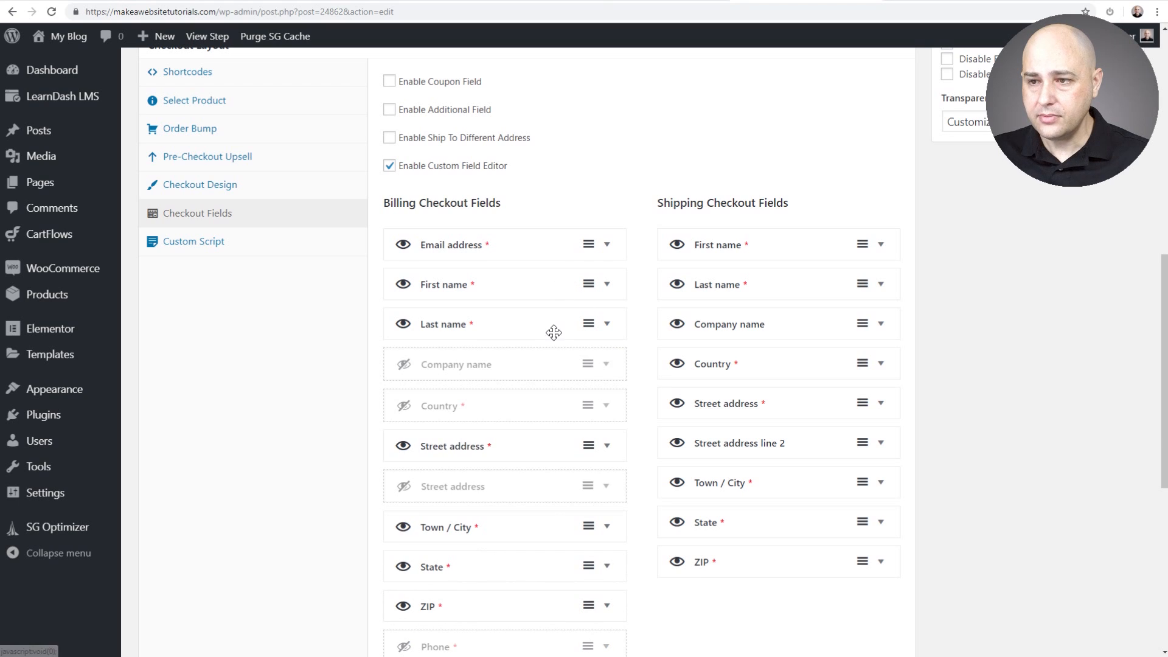
# Set the width of the required Street address billing field to 100%.
pyautogui.scroll(-3, 553, 333)
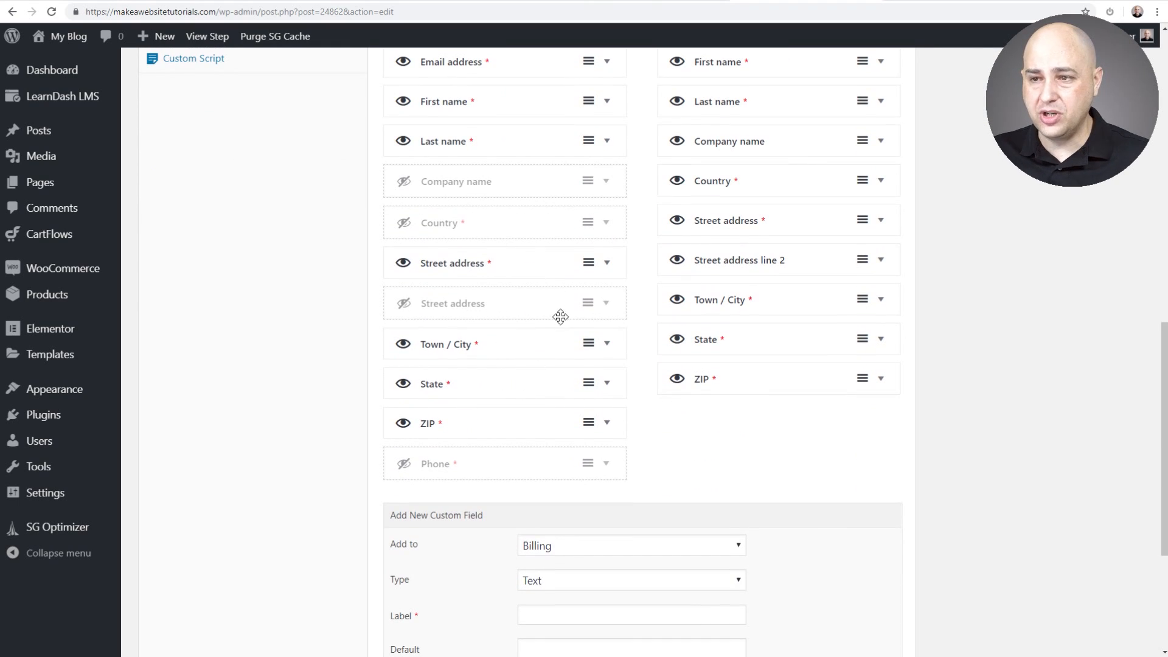
pyautogui.click(607, 264)
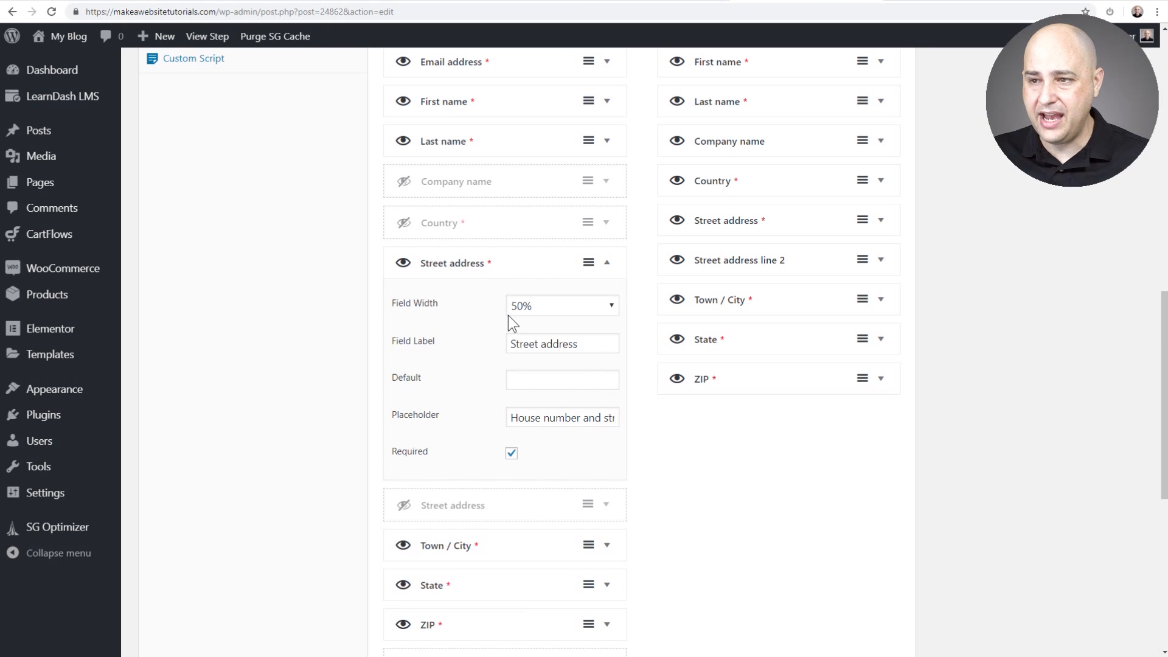
pyautogui.click(540, 305)
pyautogui.click(525, 355)
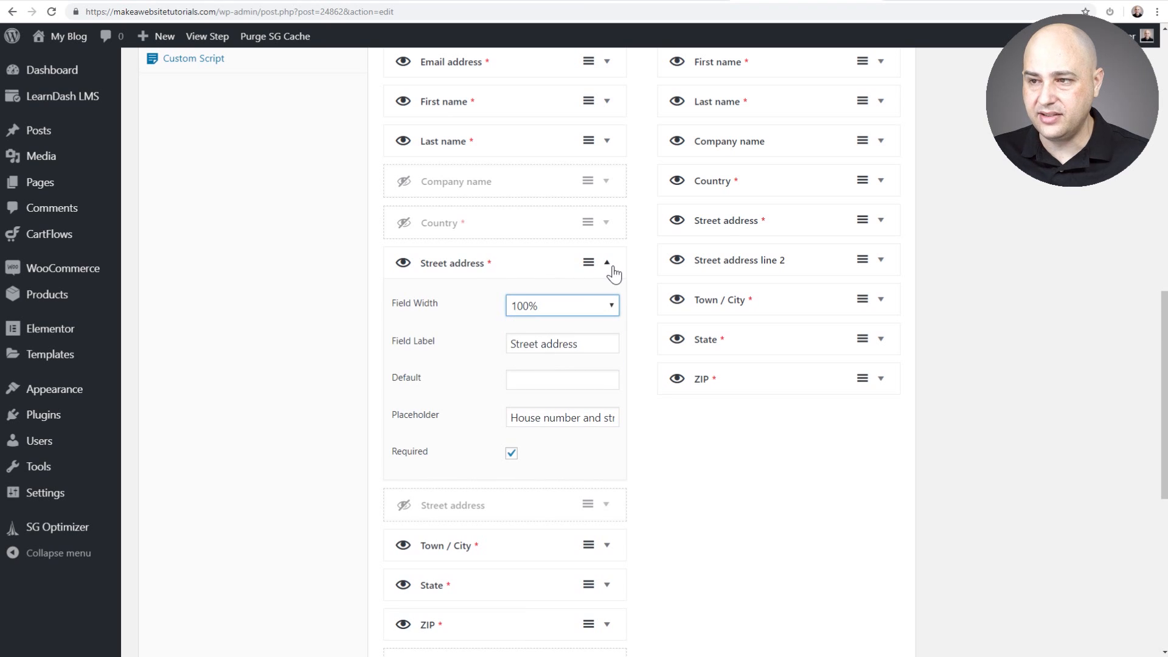
# Check the widths of the Town / City, State and ZIP billing fields against the example checkout page.
pyautogui.click(608, 265)
pyautogui.scroll(-2, 578, 291)
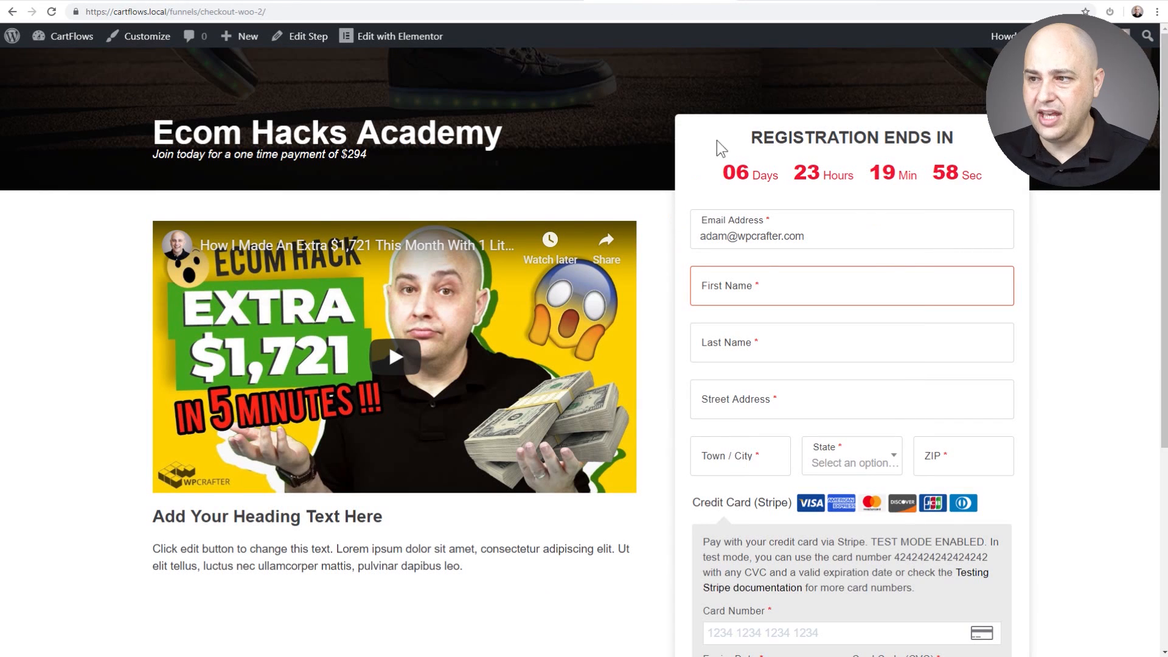
pyautogui.scroll(-1, 739, 414)
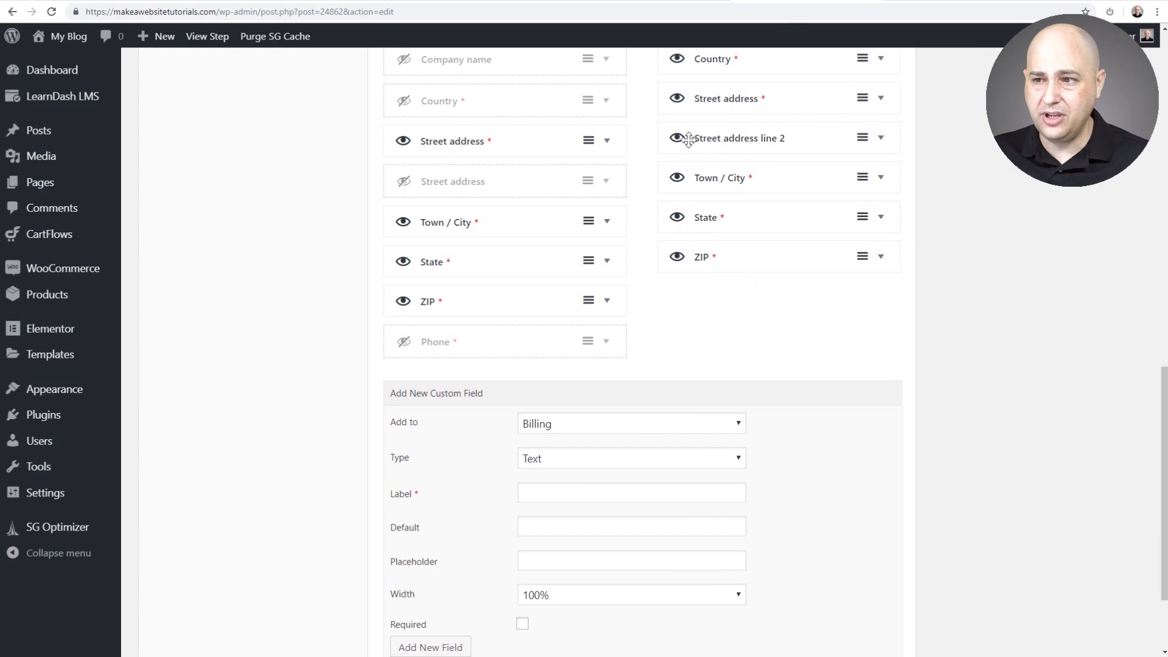
pyautogui.click(607, 224)
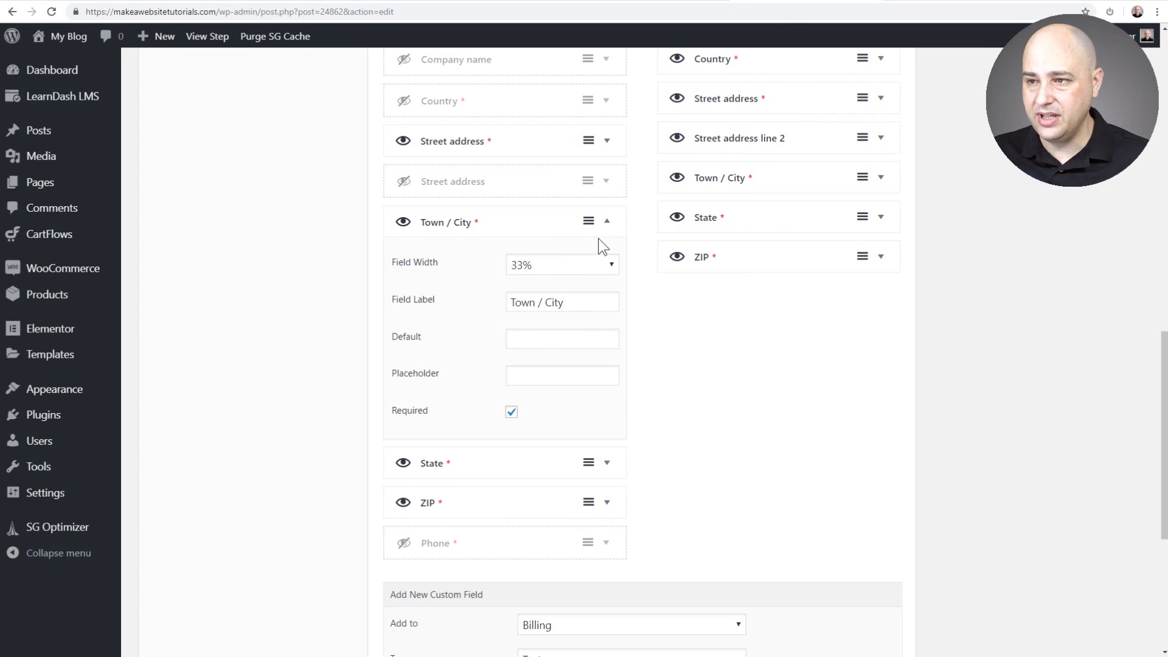
pyautogui.click(607, 223)
pyautogui.click(607, 262)
pyautogui.click(608, 262)
pyautogui.click(608, 302)
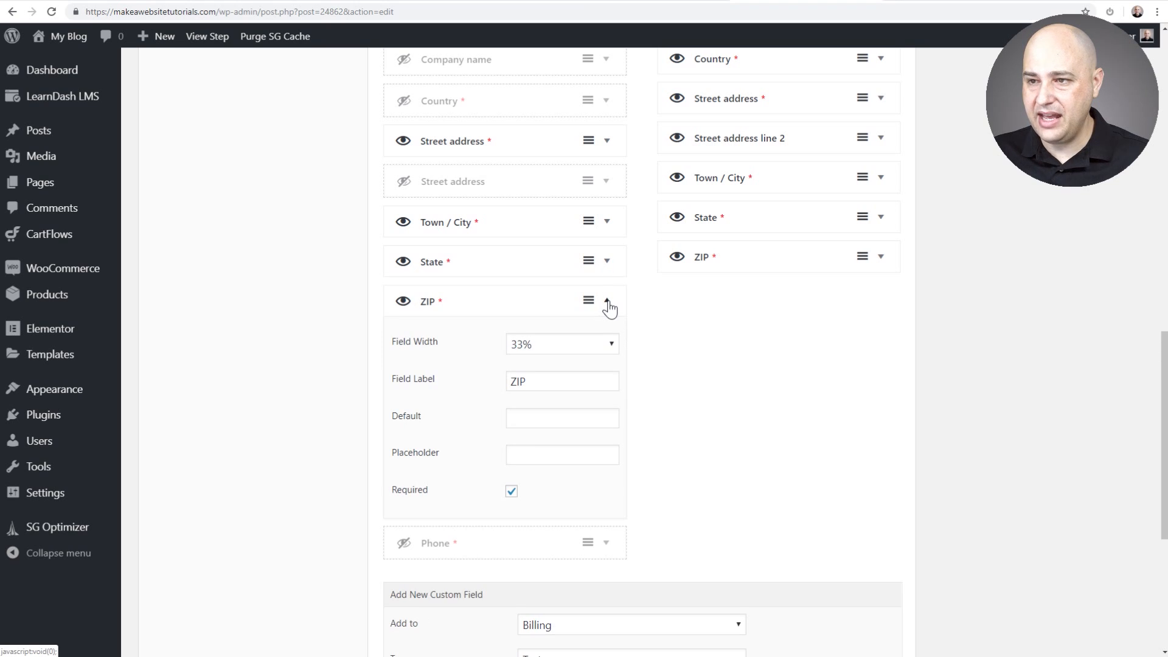
pyautogui.click(608, 304)
# Change the Town / City billing field's label to City.
pyautogui.click(607, 224)
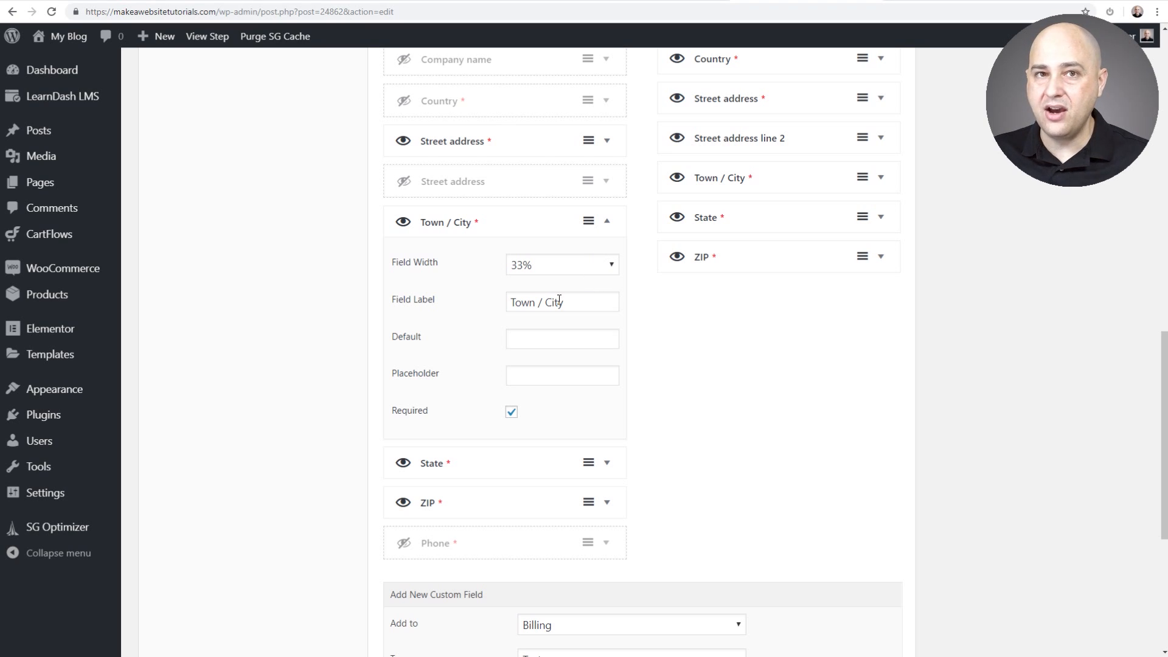
pyautogui.moveTo(544, 302); pyautogui.dragTo(506, 302)
pyautogui.press('BackSpace')
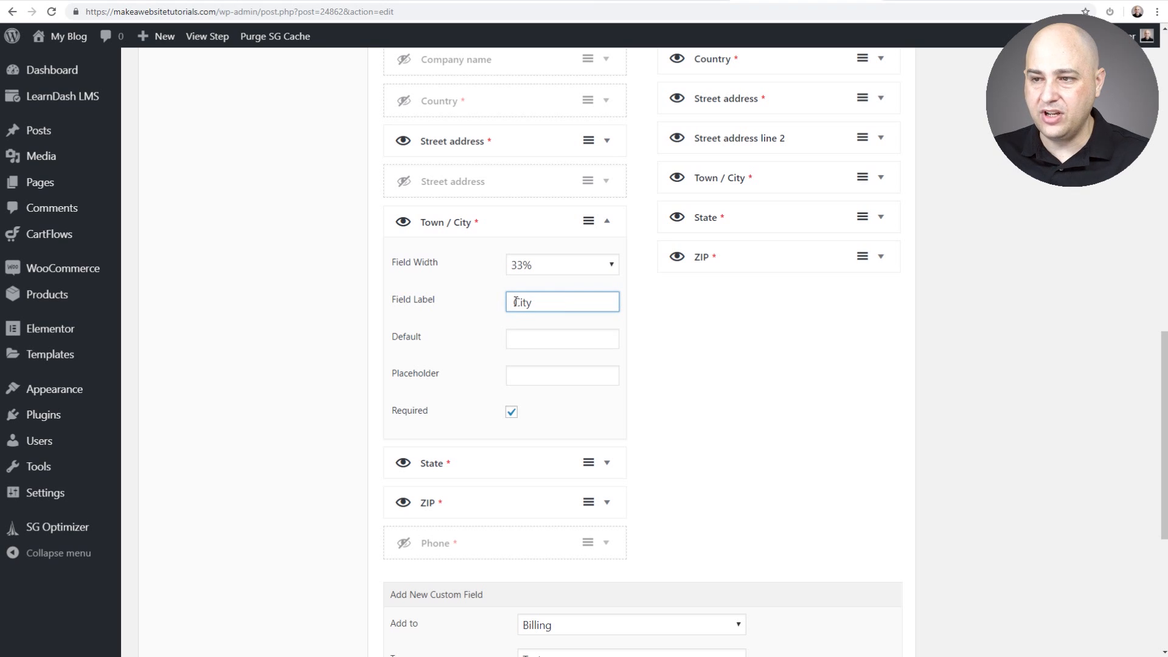
pyautogui.click(670, 322)
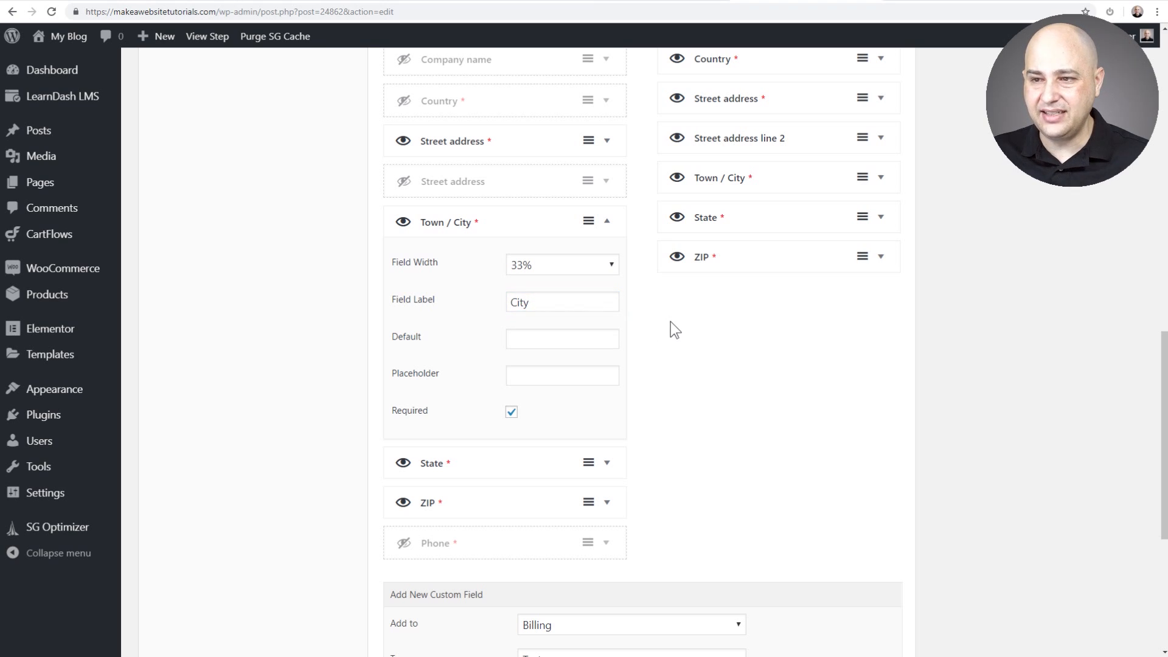
pyautogui.click(607, 222)
# Update the Ecom Hacks checkout step and review the field layout on the example checkout page.
pyautogui.scroll(5, 503, 266)
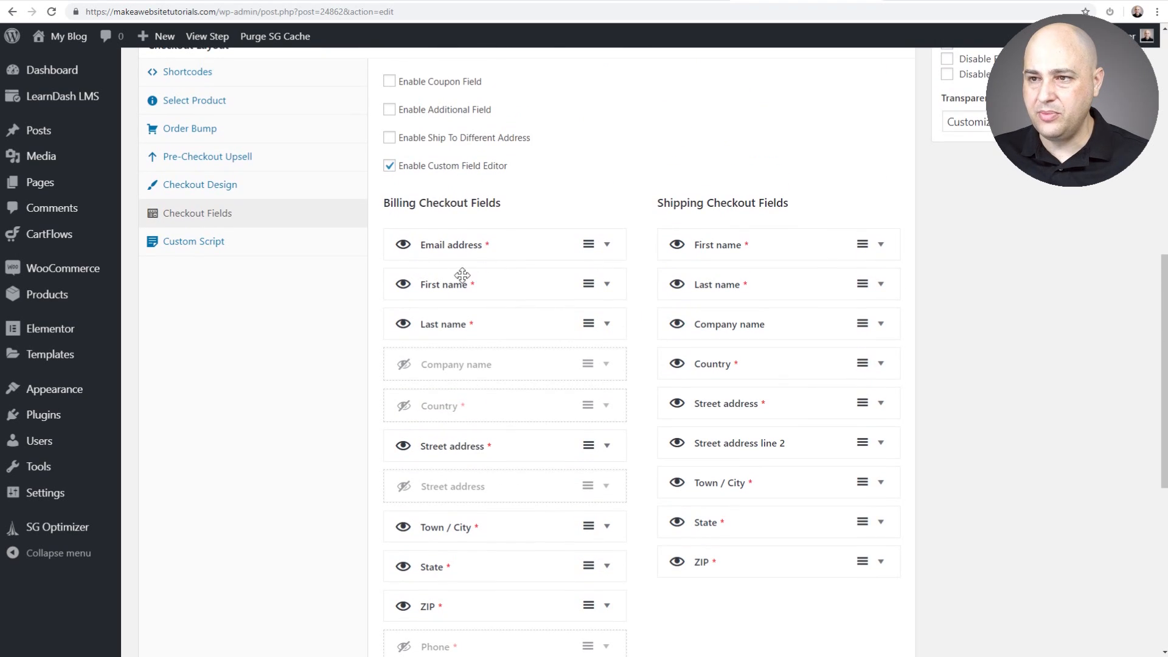
pyautogui.scroll(-6, 550, 301)
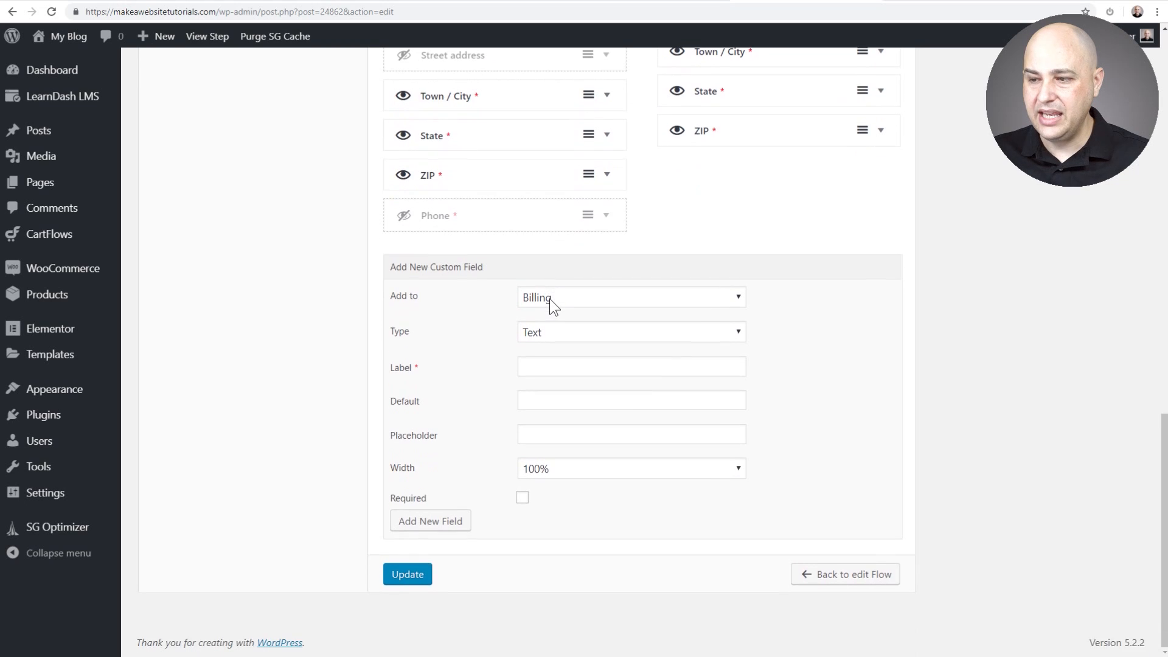
pyautogui.scroll(15, 550, 298)
pyautogui.click(1108, 303)
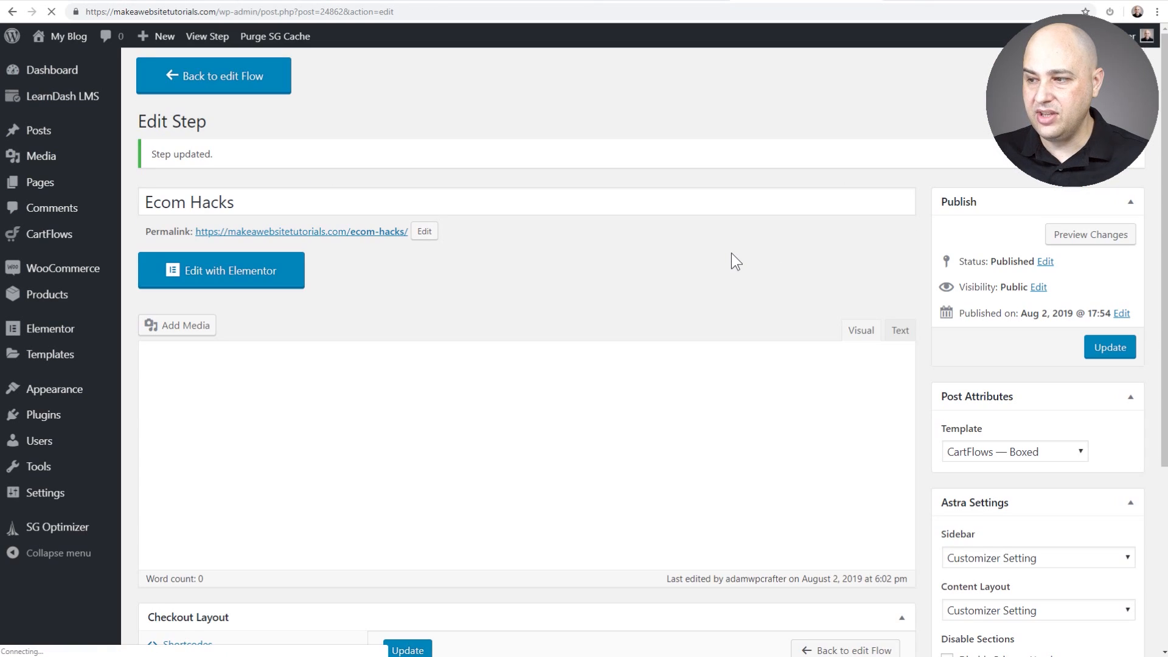
pyautogui.click(667, 3)
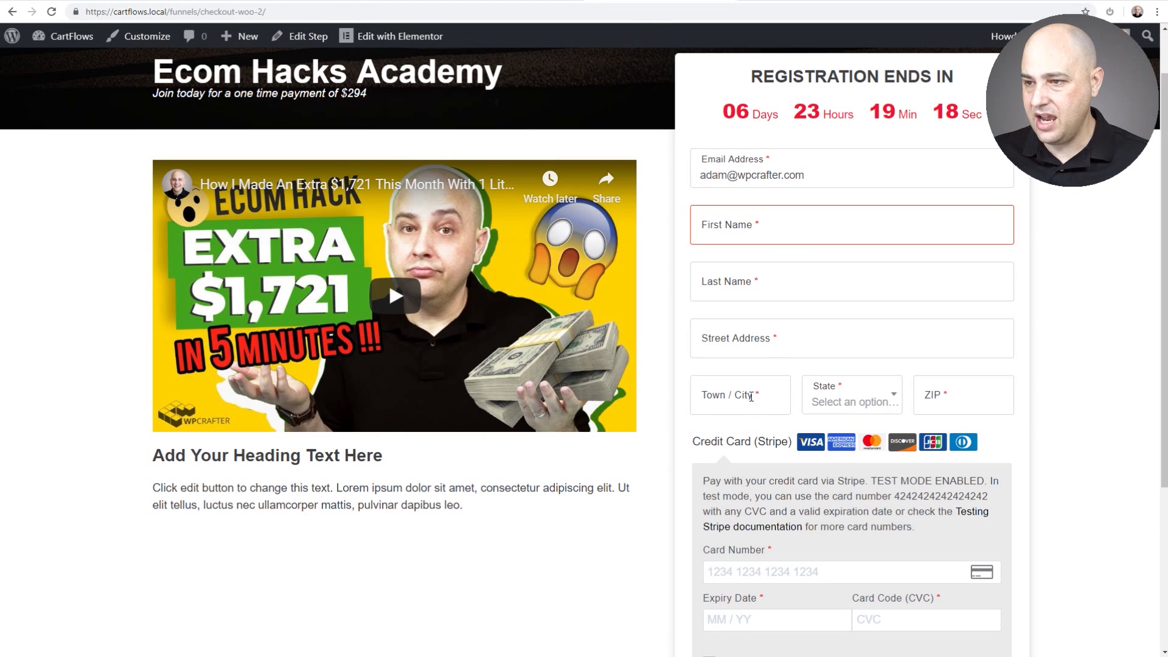
pyautogui.click(804, 2)
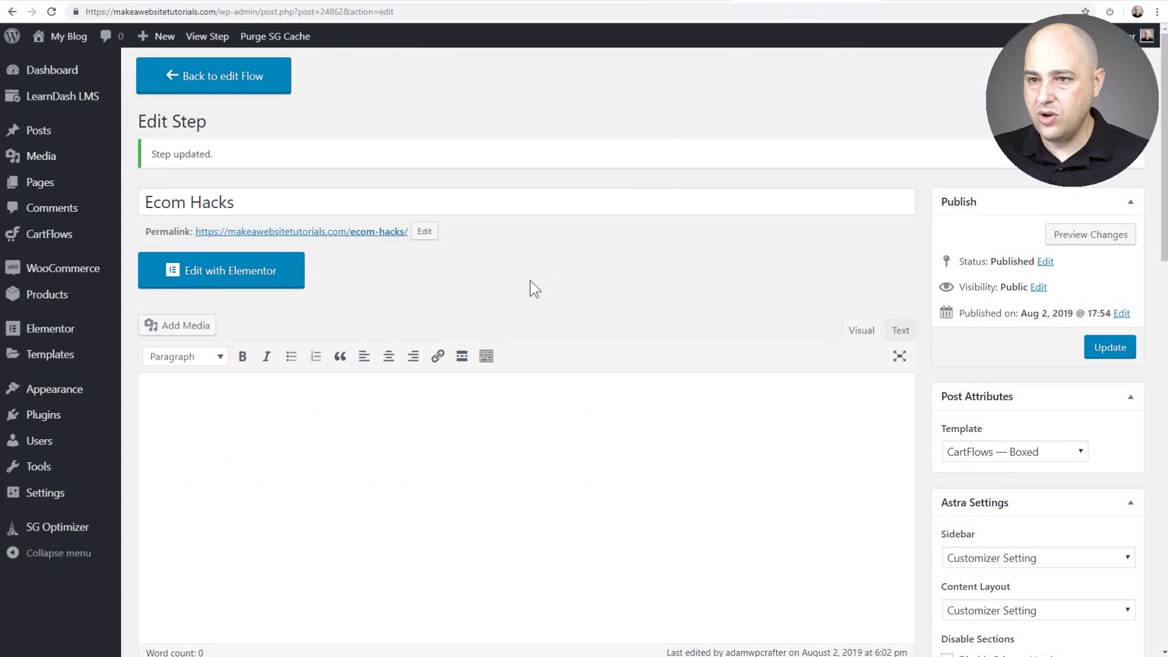
# Copy the [cartflows_checkout] shortcode from the step's checkout layout settings.
pyautogui.scroll(-4, 530, 280)
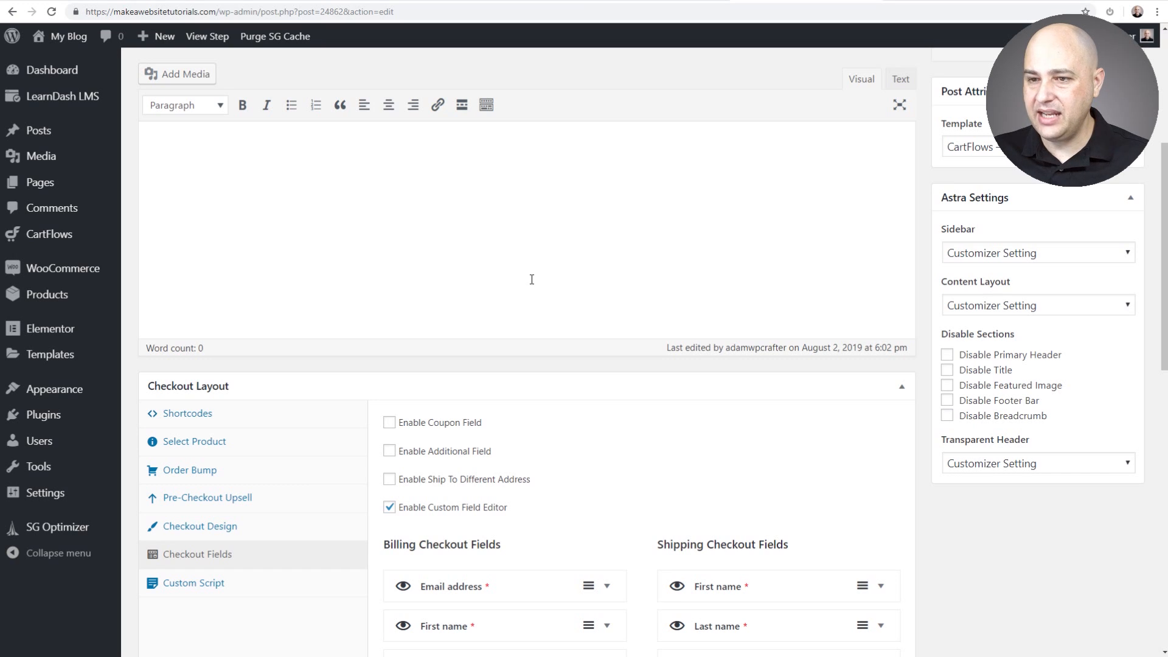
pyautogui.scroll(-3, 532, 279)
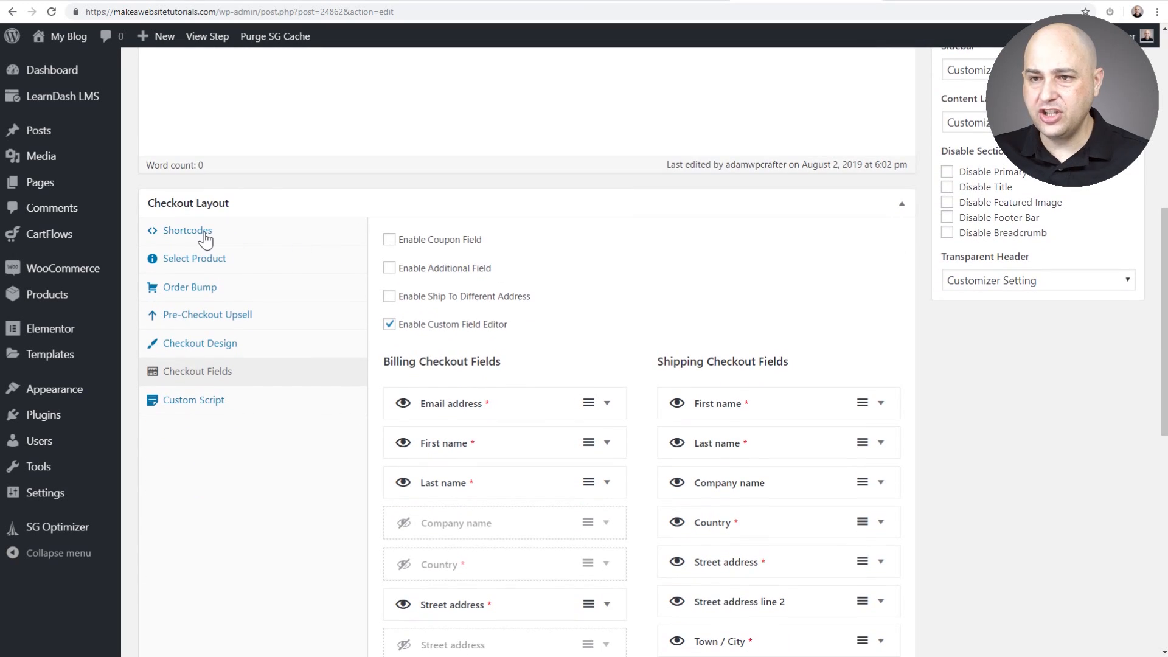
pyautogui.click(182, 231)
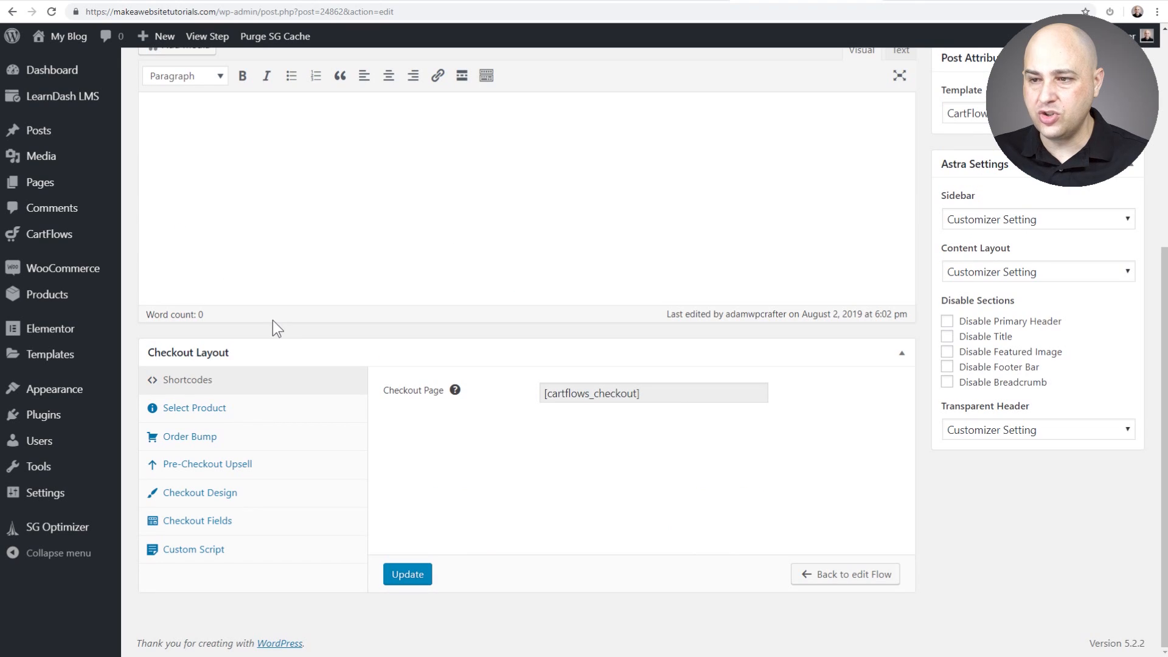
pyautogui.click(672, 392)
pyautogui.rightClick(597, 394)
pyautogui.click(587, 394)
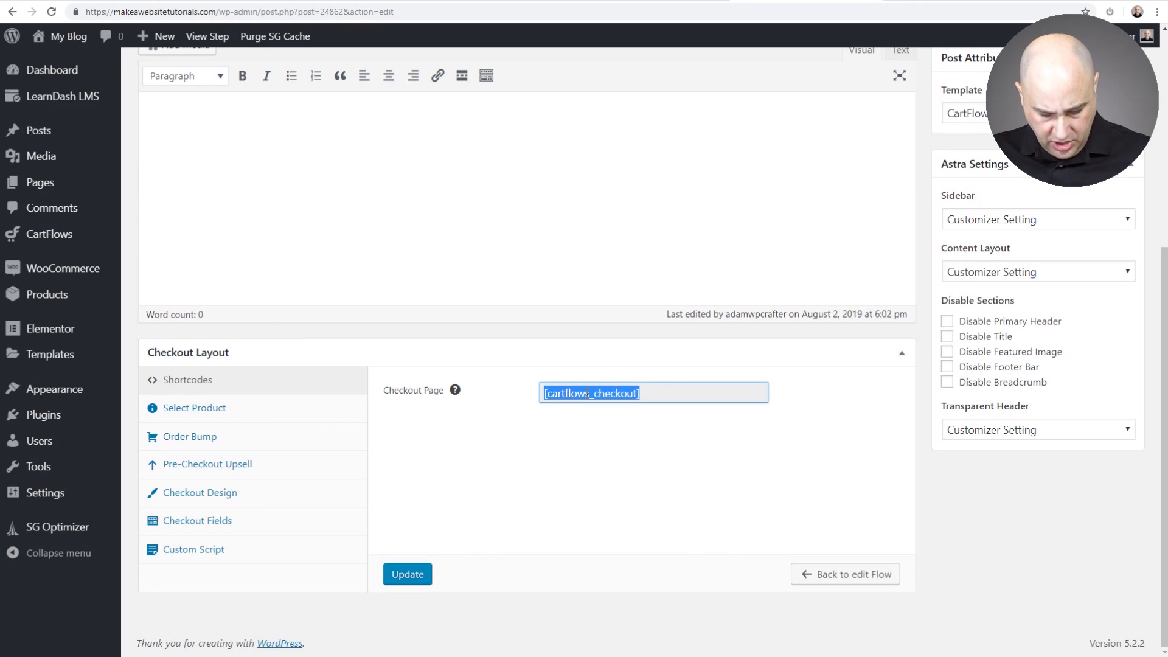
# Set the step's page template to Template for Page Builders, update the step and open it in Elementor.
pyautogui.scroll(5, 816, 320)
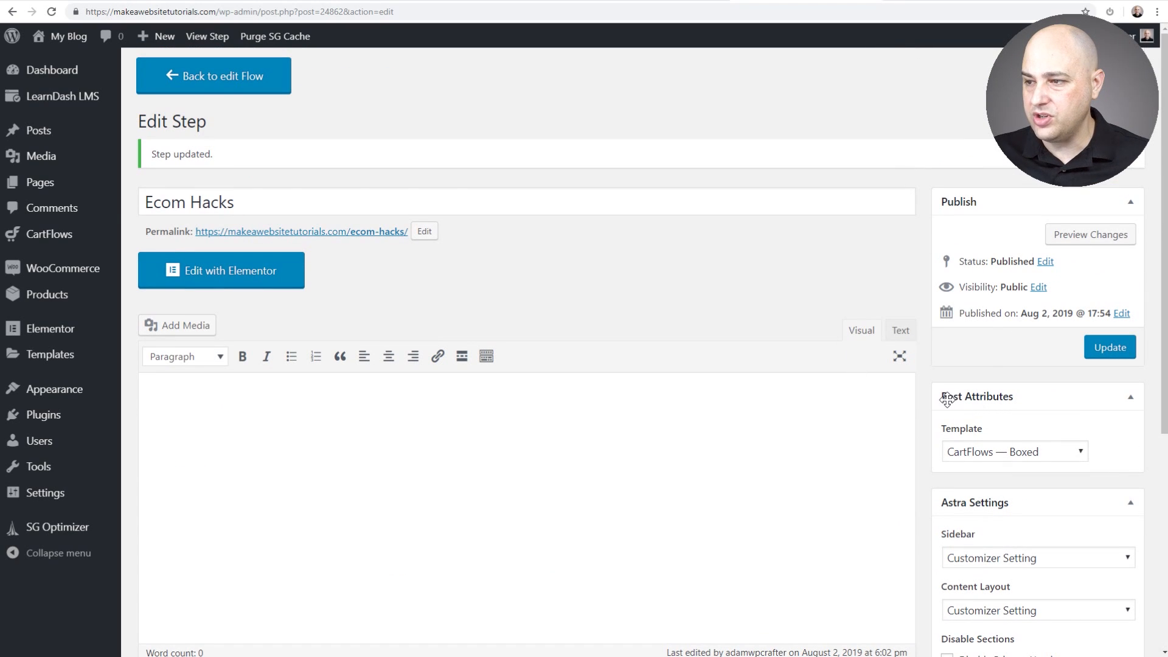
pyautogui.click(973, 451)
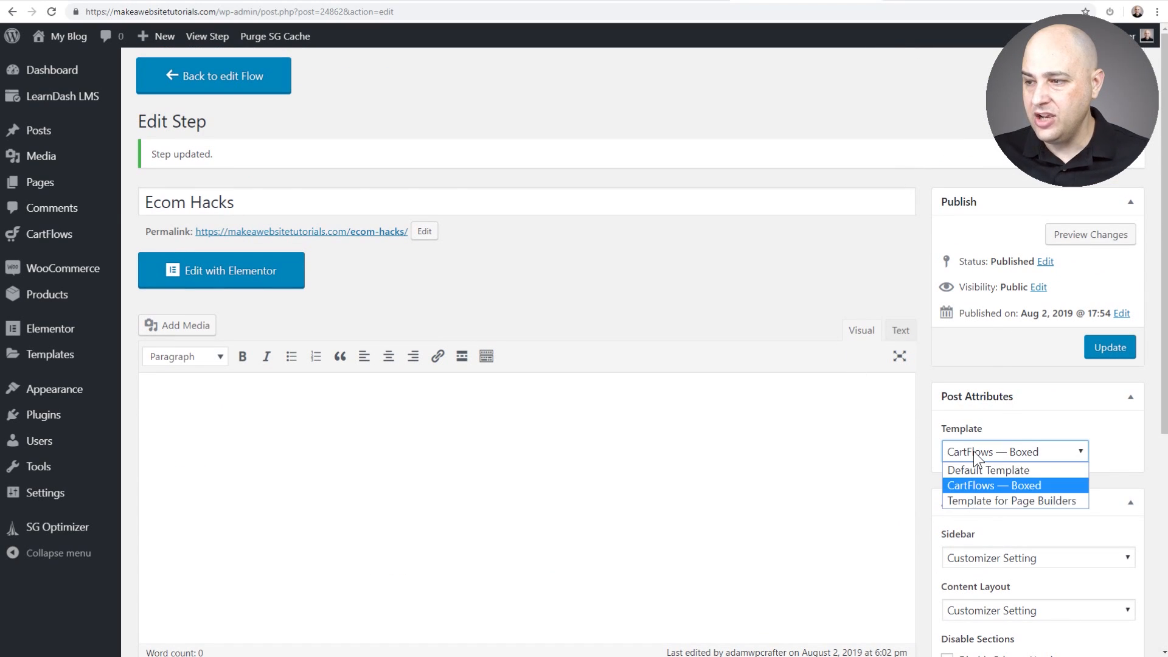
pyautogui.click(1006, 501)
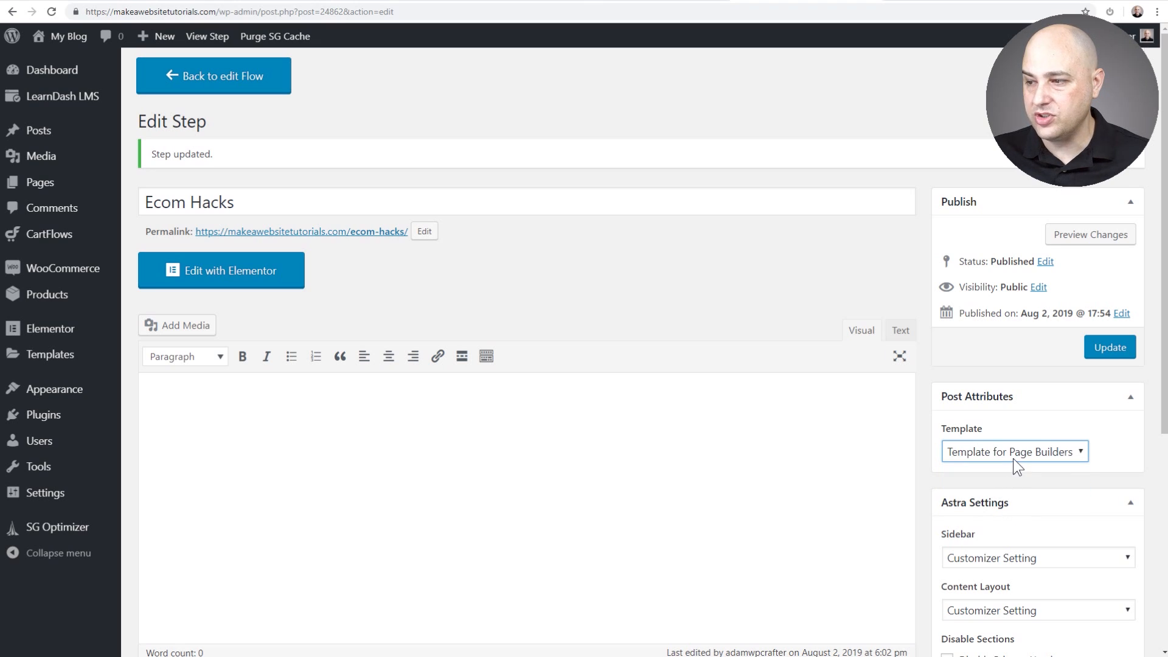
pyautogui.click(1102, 353)
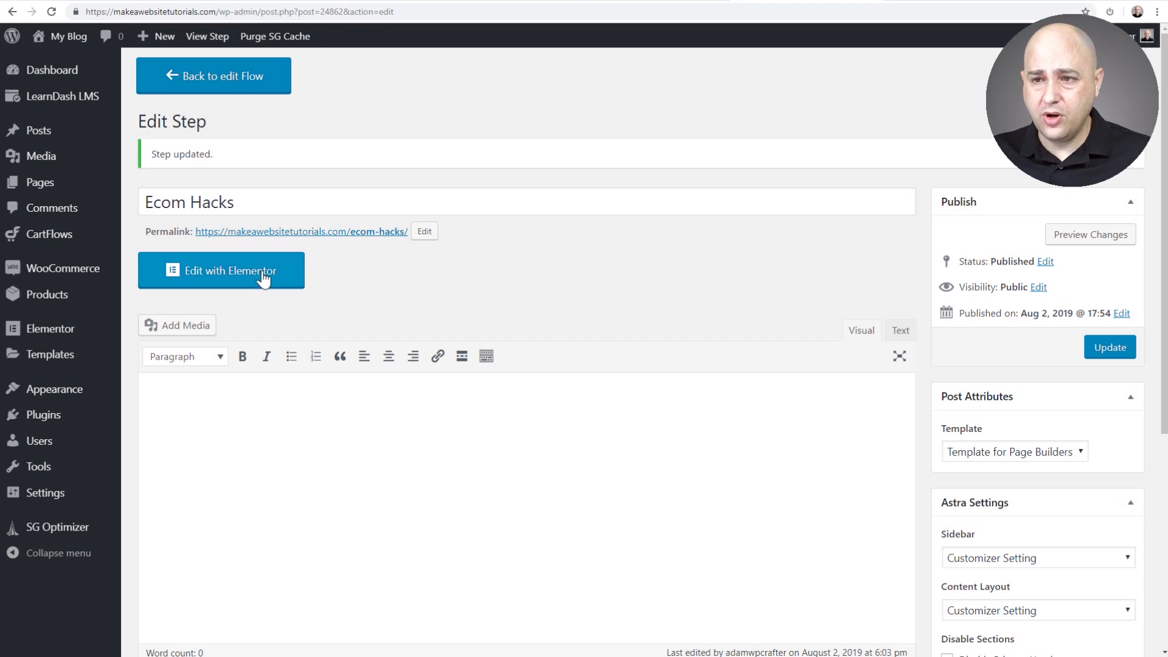
pyautogui.click(229, 275)
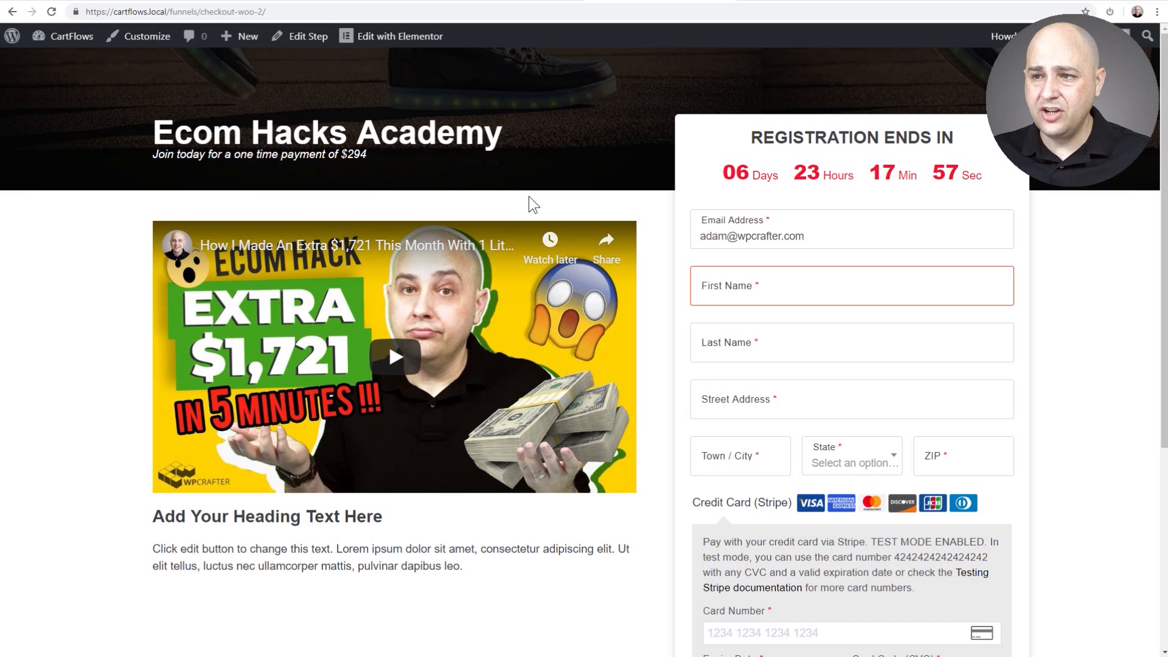
# Review the example checkout page's layout and add a section with two equal columns to the empty Elementor page.
pyautogui.scroll(-1, 509, 201)
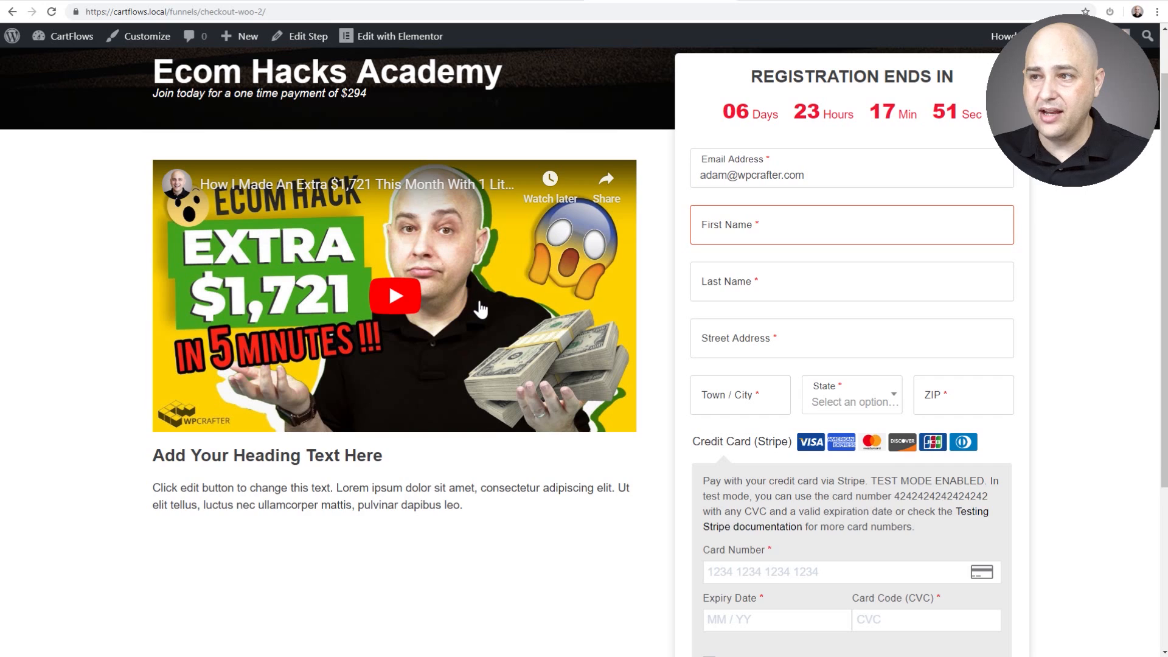
pyautogui.scroll(1, 719, 293)
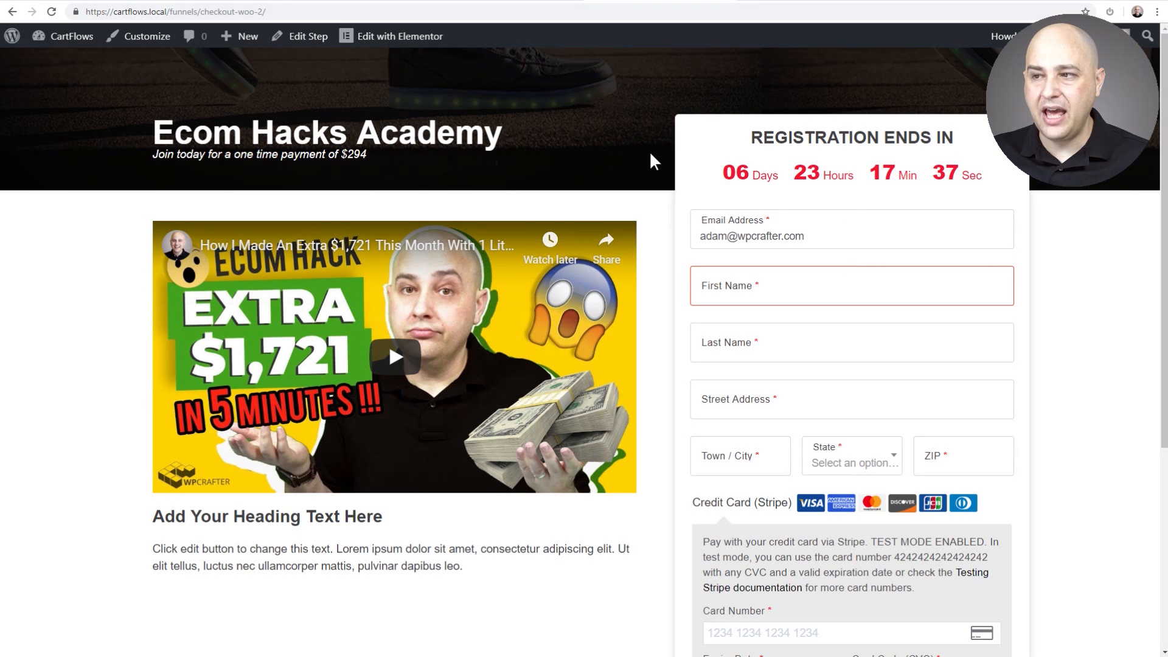
pyautogui.scroll(-5, 651, 155)
pyautogui.scroll(5, 673, 225)
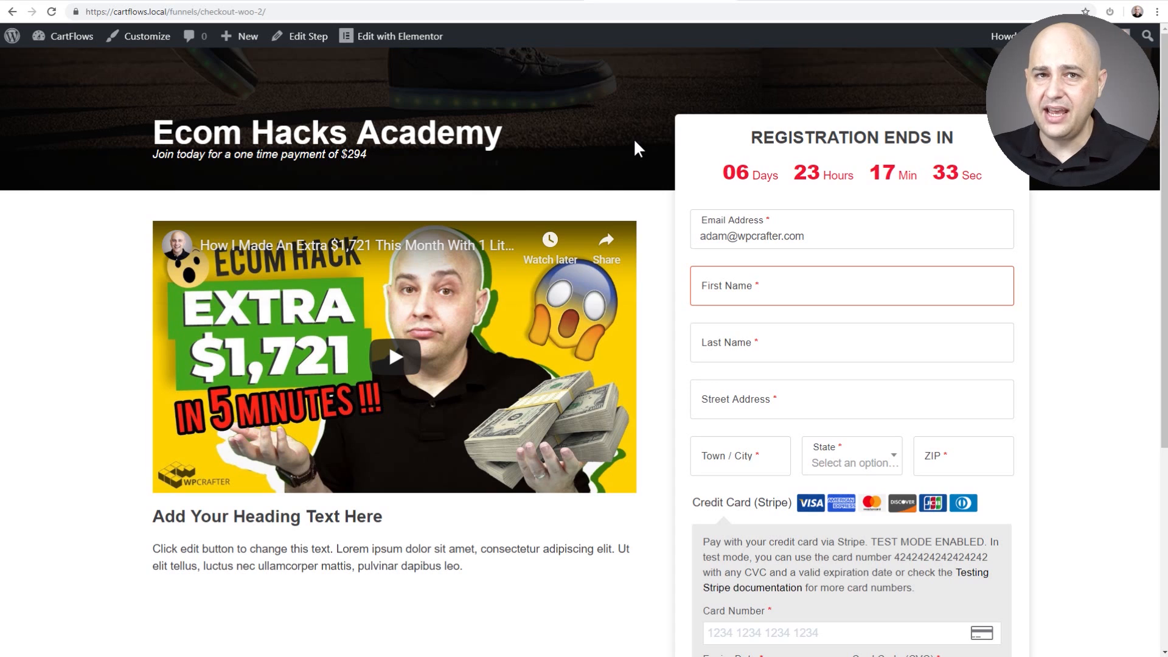
pyautogui.click(797, 2)
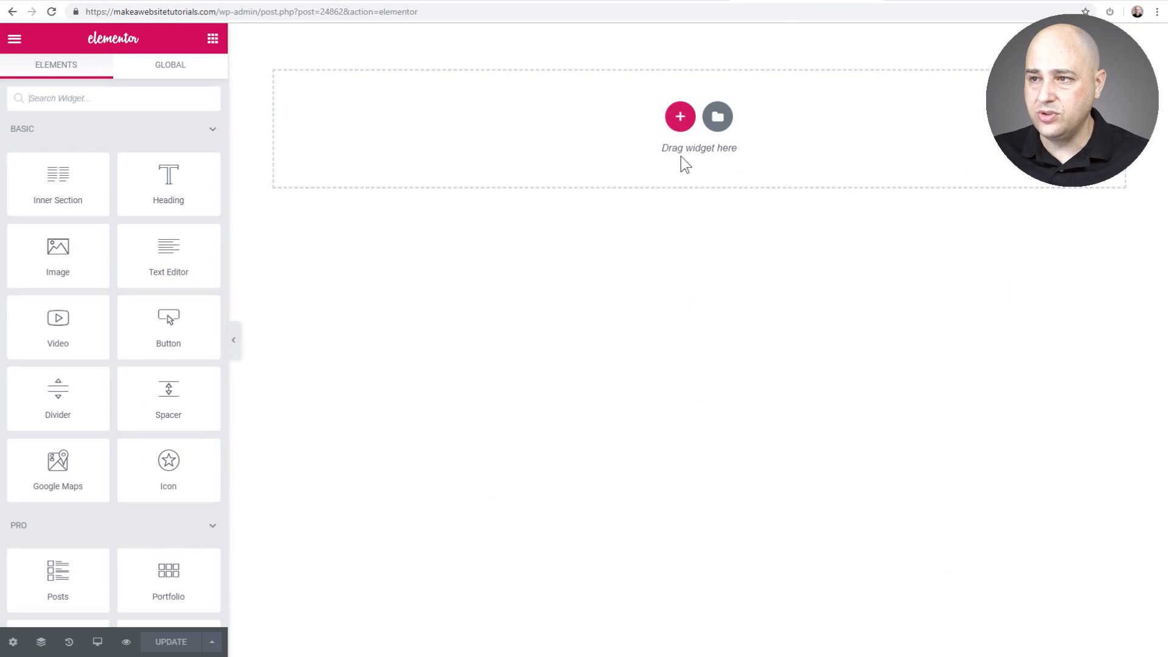
pyautogui.click(678, 117)
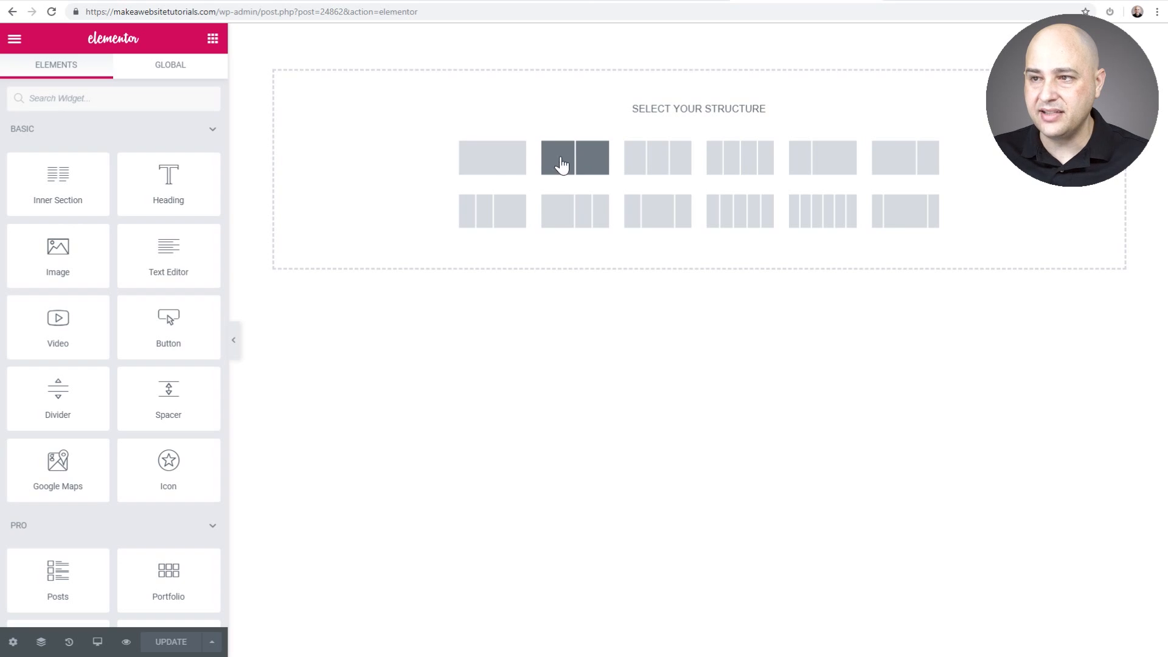
pyautogui.click(577, 164)
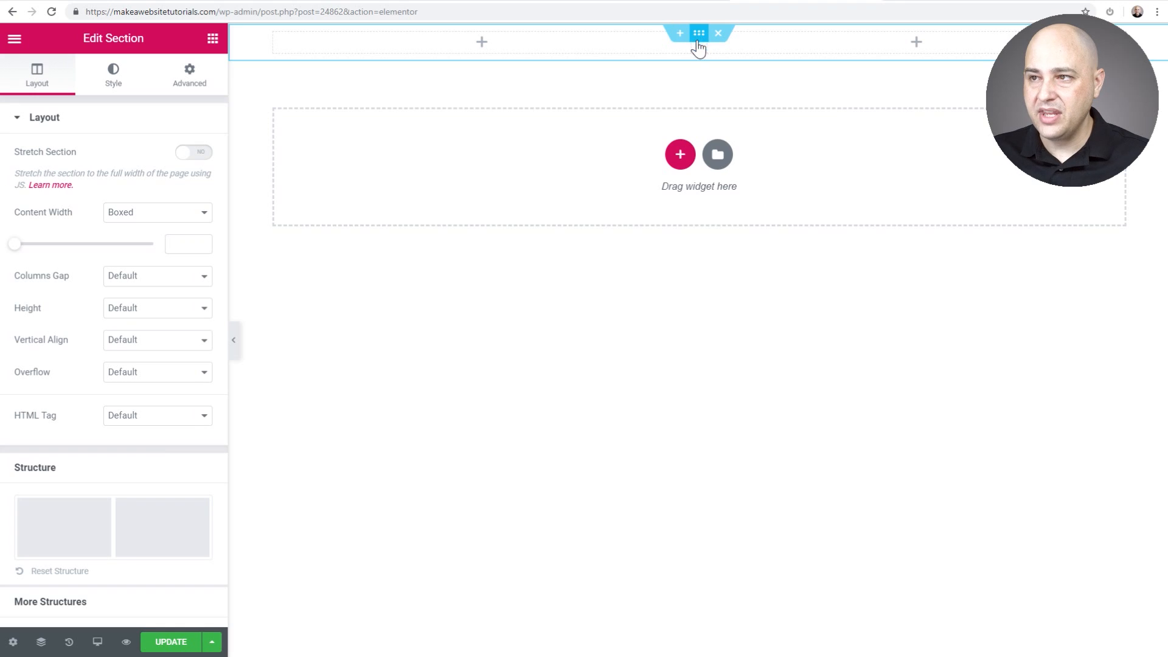
# Give the two-column section a classic background image, using the 1920 by 1080 photo of the man at a laptop from the media library.
pyautogui.click(114, 78)
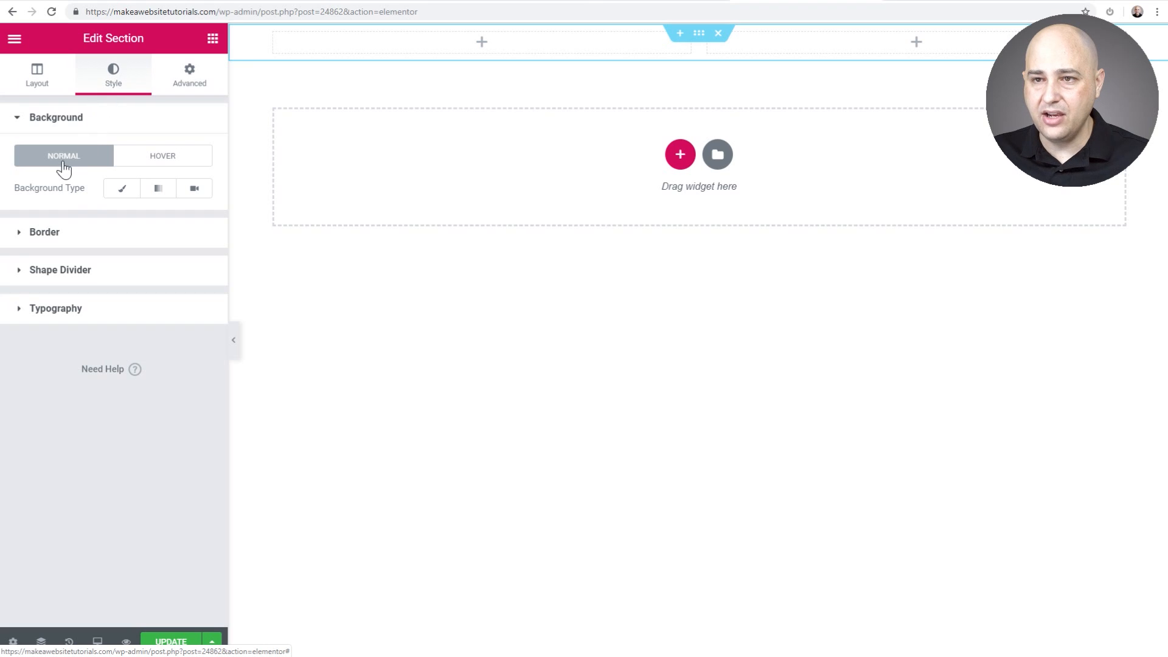
pyautogui.click(118, 192)
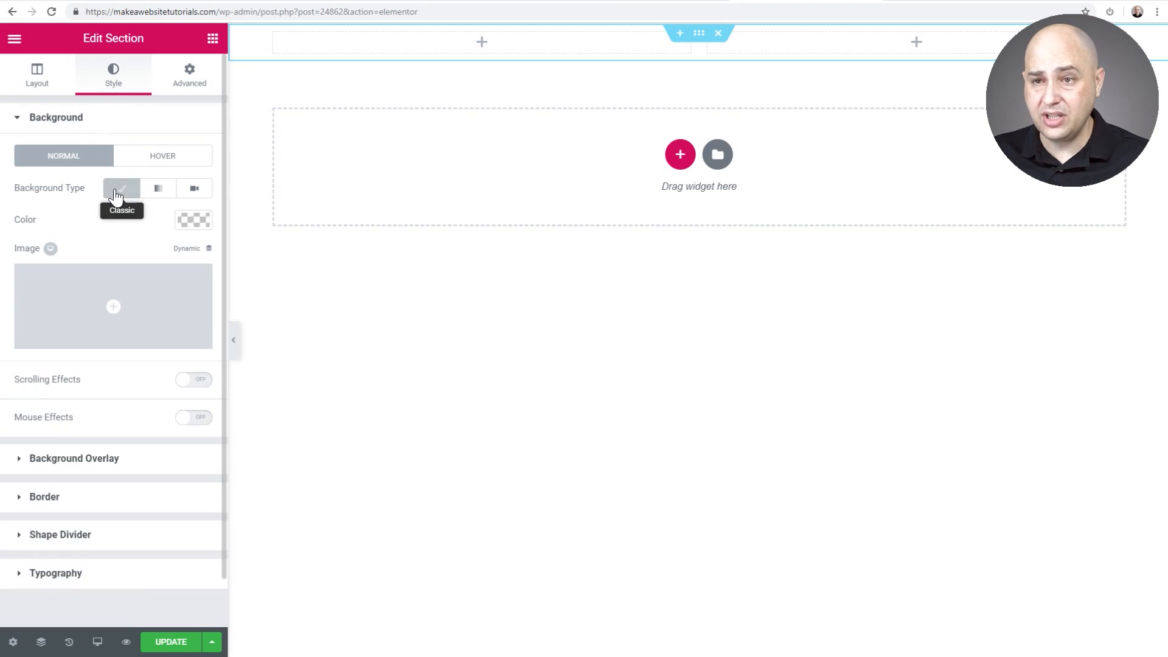
pyautogui.moveTo(27, 265)
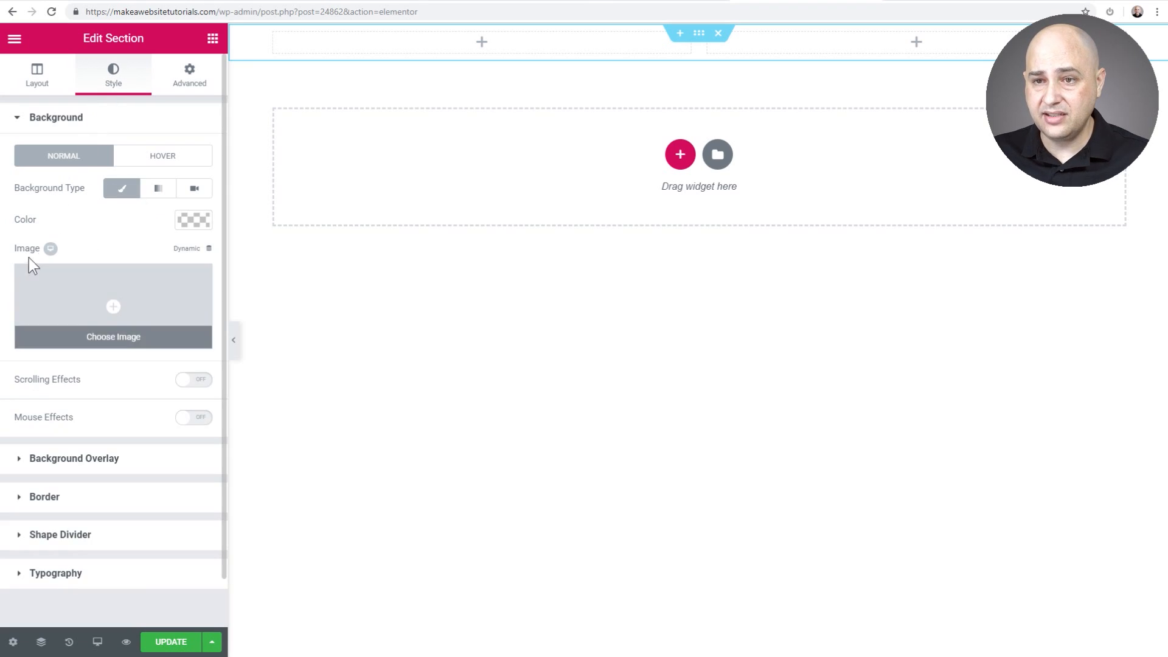
pyautogui.click(105, 341)
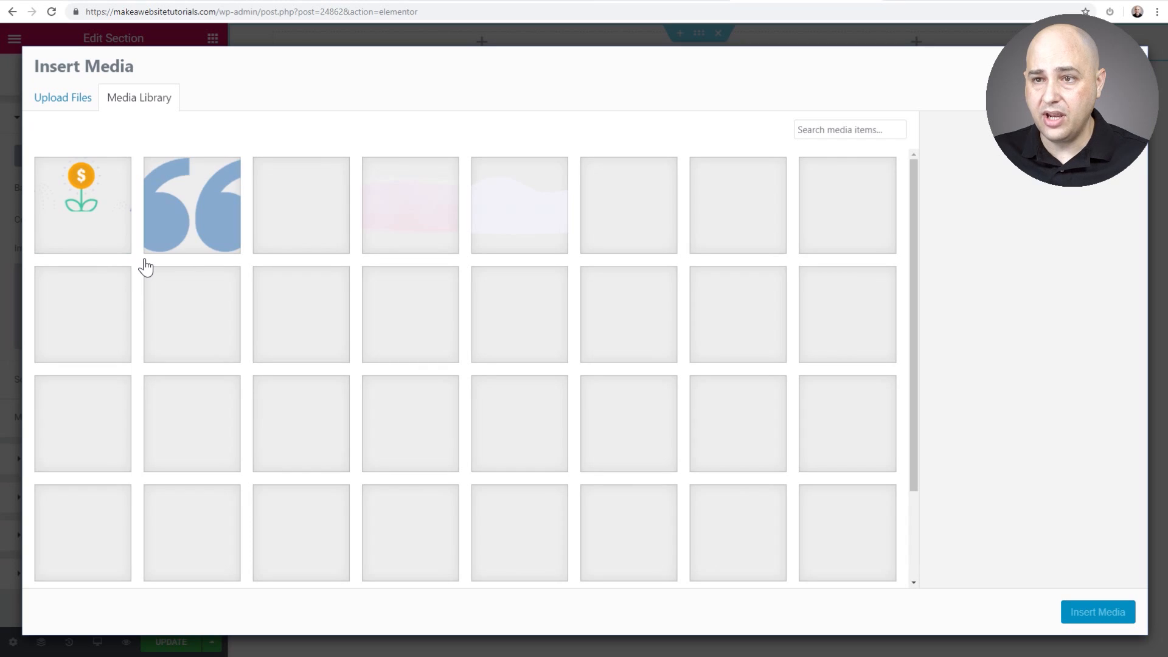
pyautogui.scroll(-8, 345, 268)
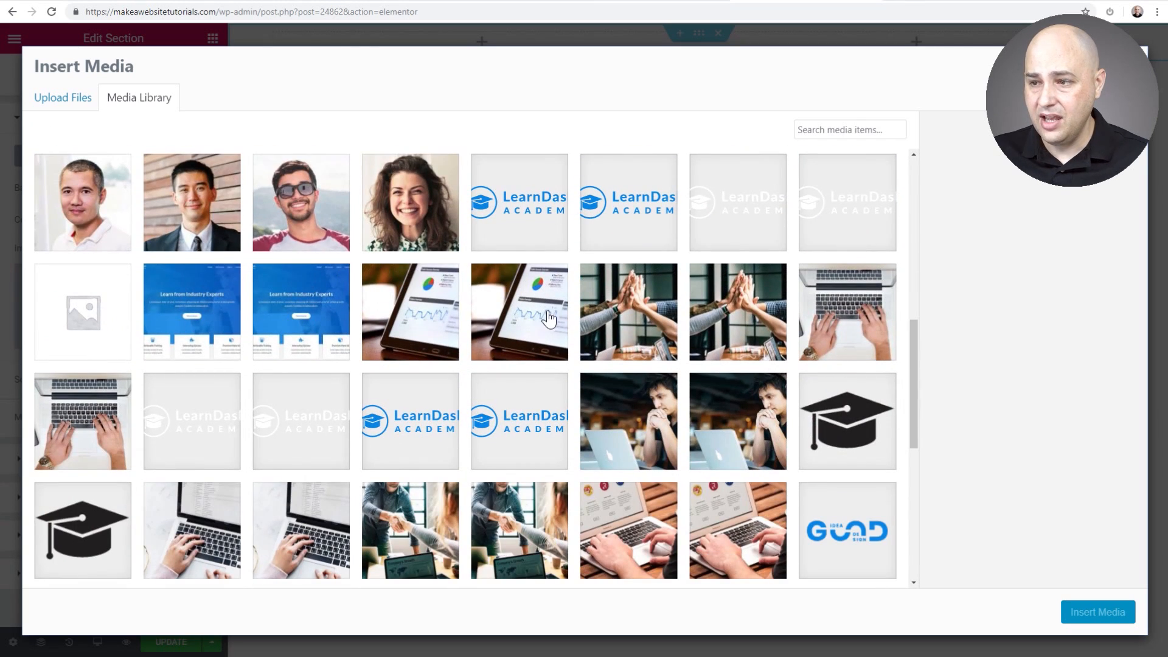
pyautogui.scroll(-3, 569, 331)
pyautogui.click(608, 356)
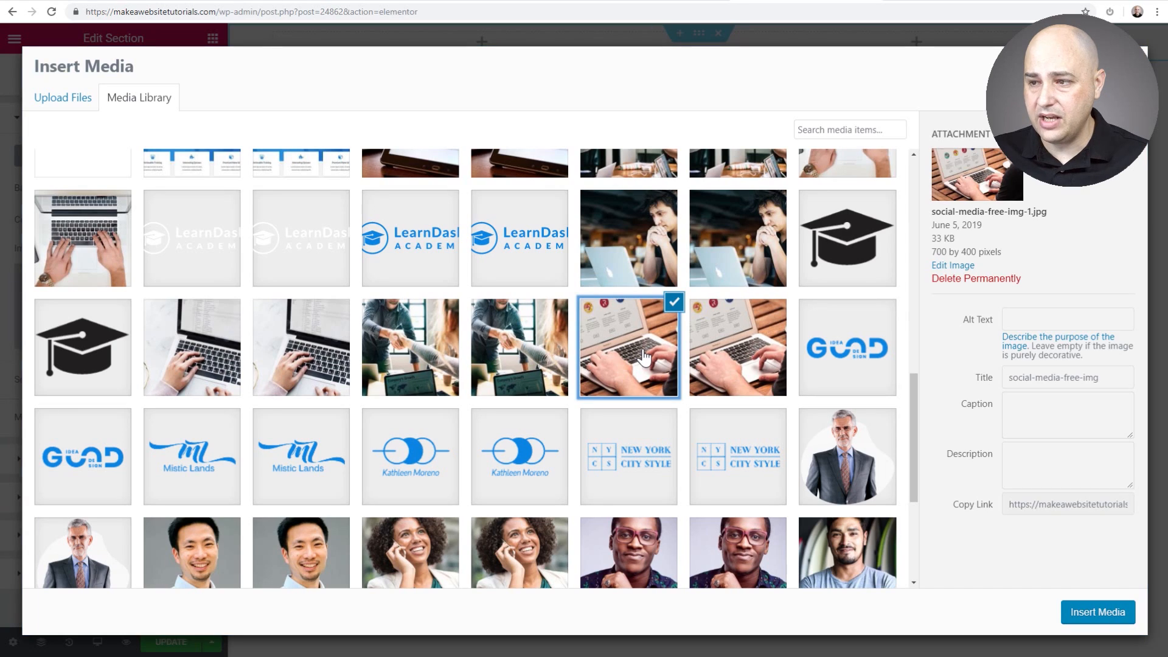
pyautogui.click(486, 355)
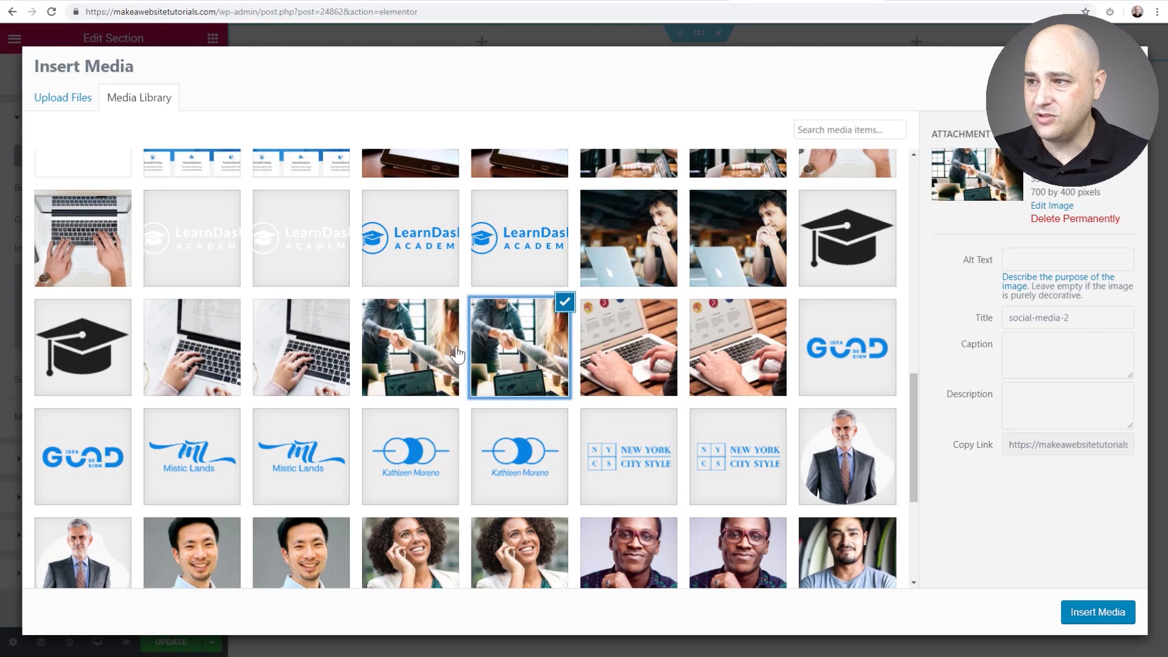
pyautogui.click(633, 250)
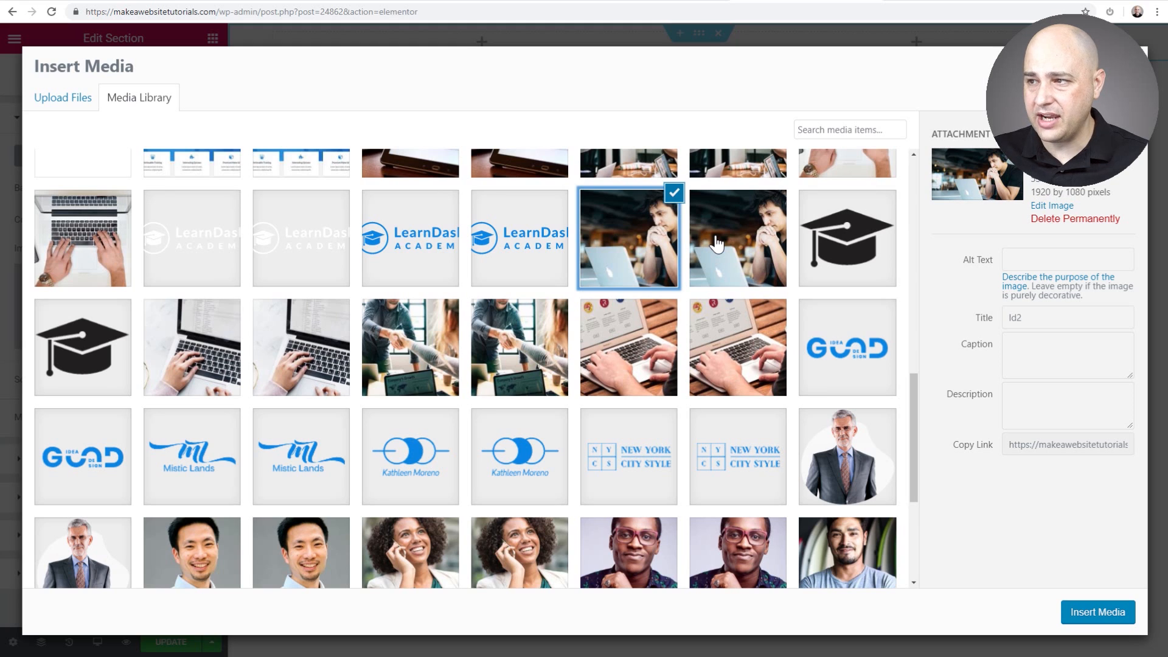
pyautogui.scroll(-4, 717, 244)
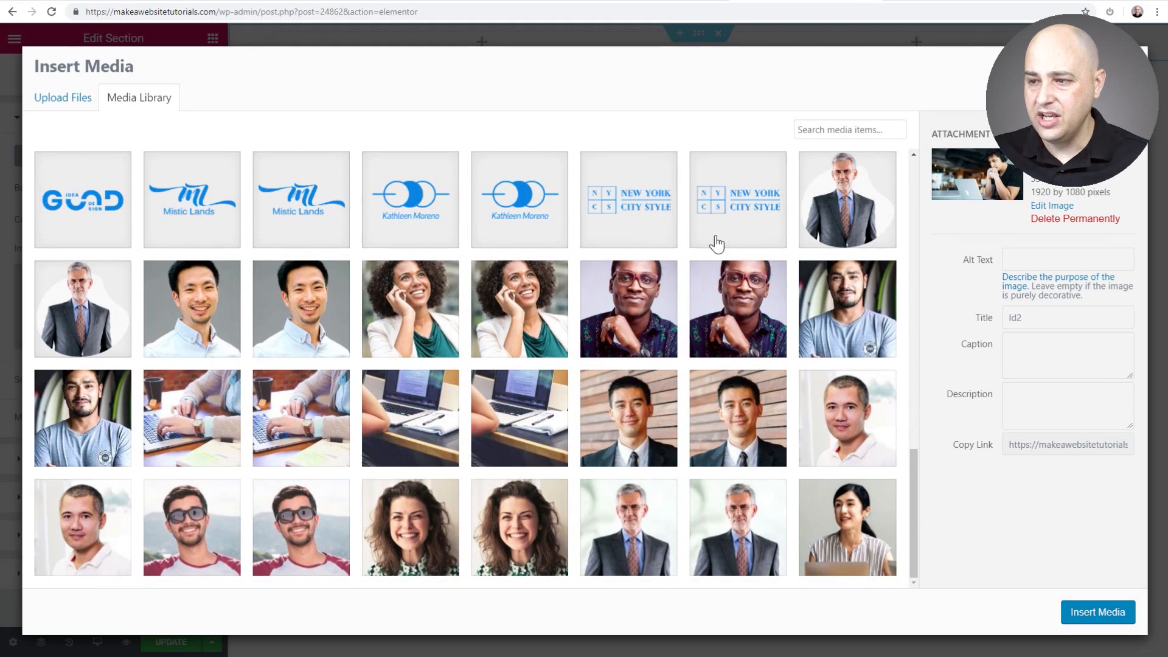
pyautogui.scroll(5, 717, 243)
pyautogui.scroll(5, 716, 243)
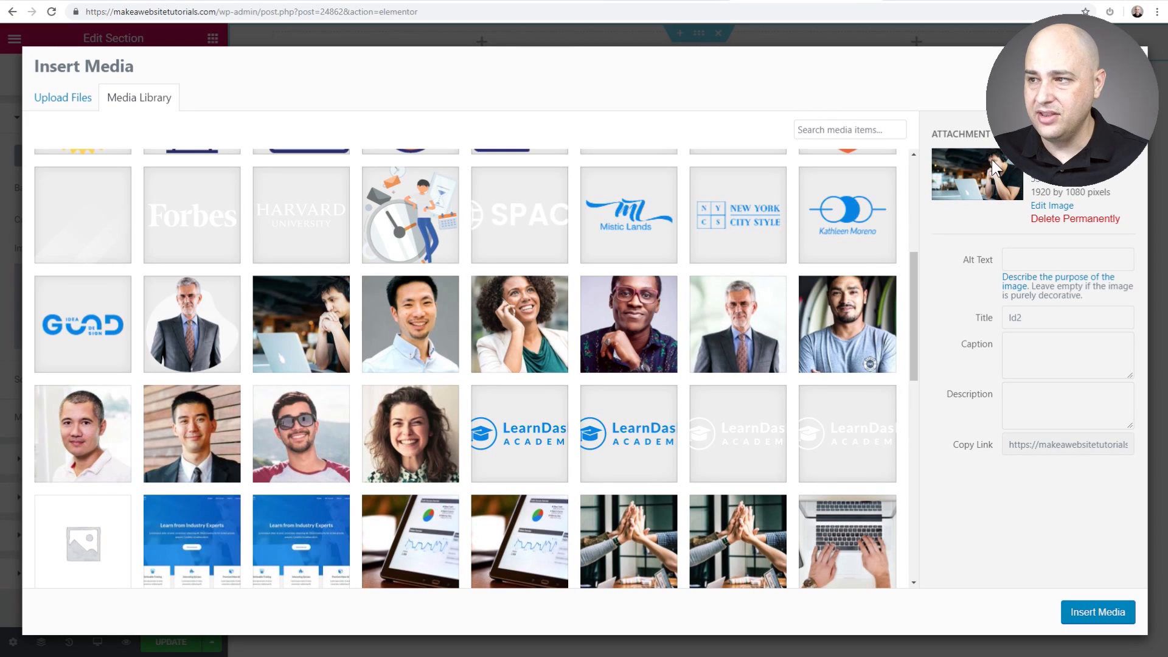
pyautogui.click(1095, 614)
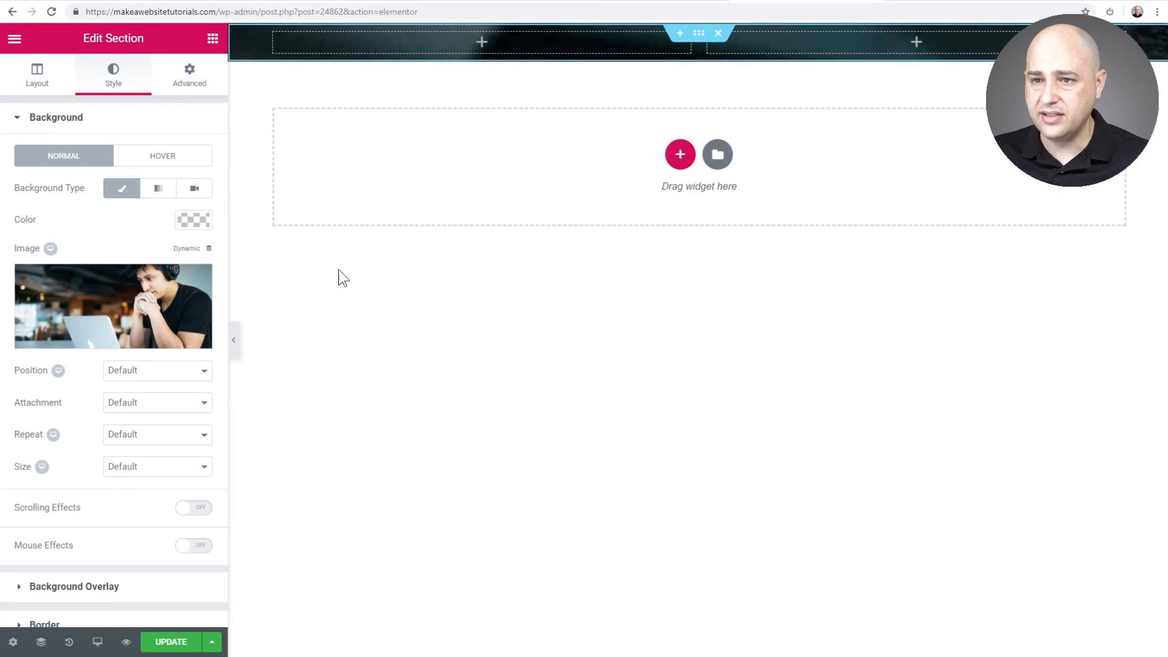
# Add a classic background overlay to the section in black (#000000).
pyautogui.click(93, 587)
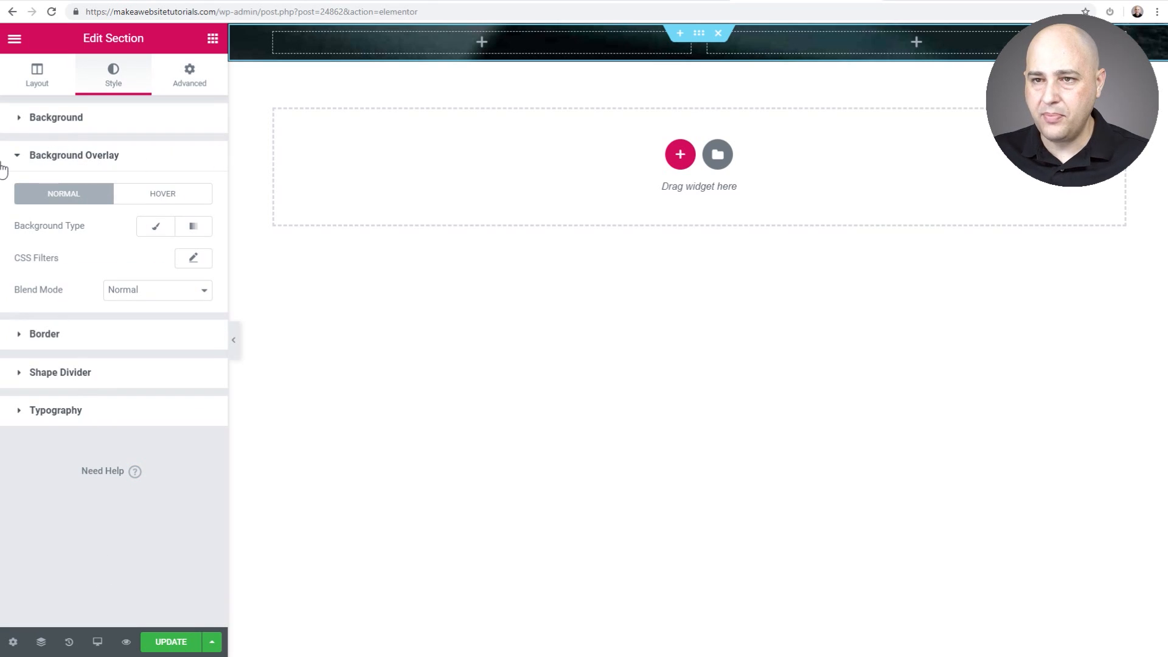
pyautogui.click(149, 234)
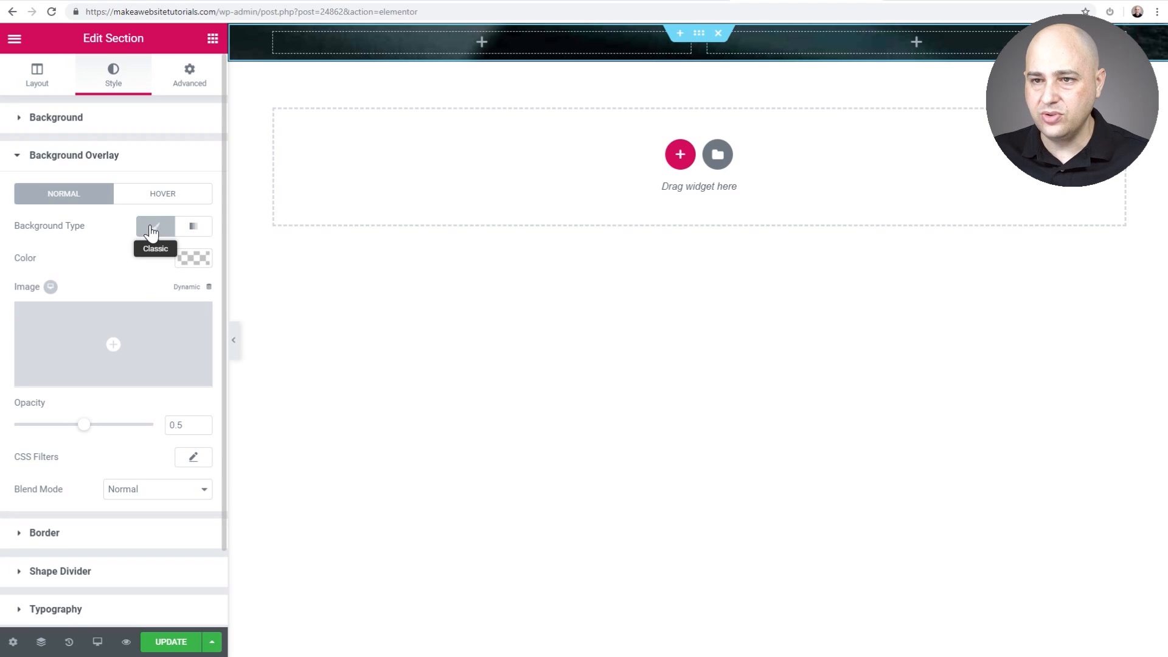
pyautogui.click(195, 260)
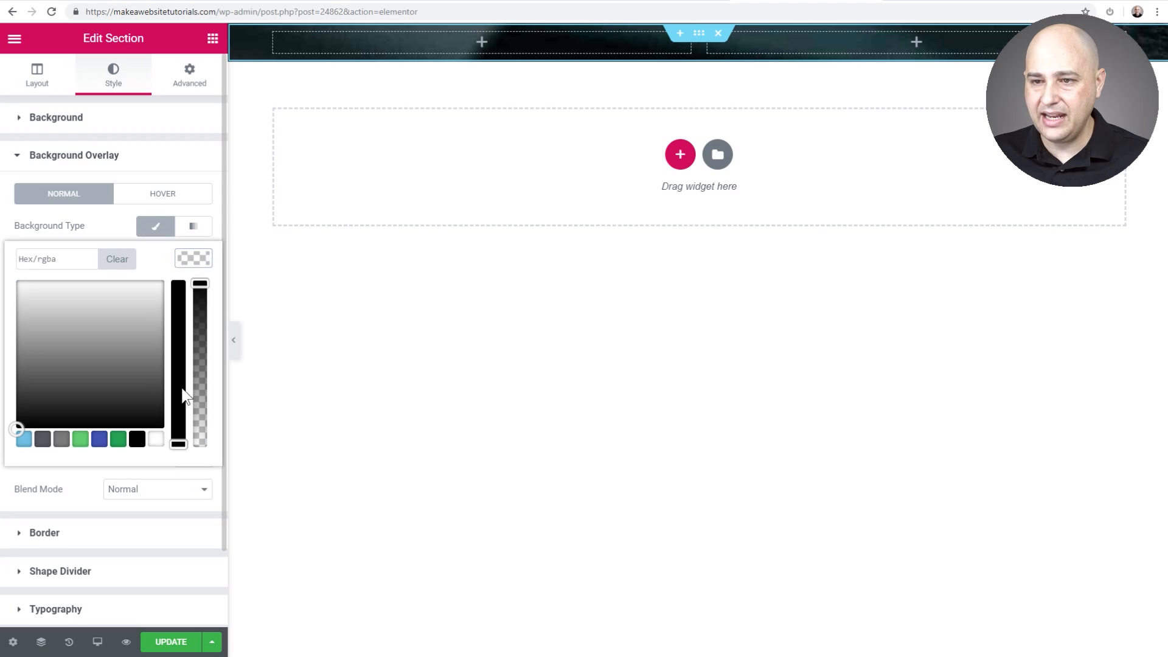
pyautogui.click(136, 440)
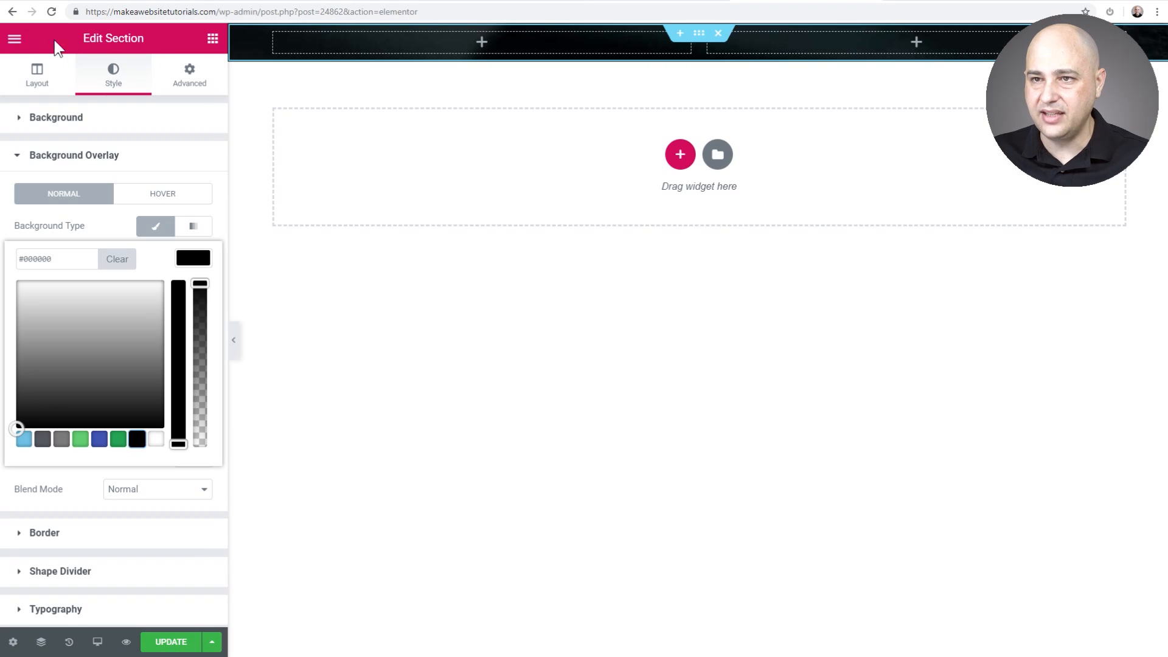
# Add a Heading widget to the section's left column and set its text color to white (#ffffff).
pyautogui.click(212, 41)
pyautogui.moveTo(167, 177); pyautogui.dragTo(361, 49)
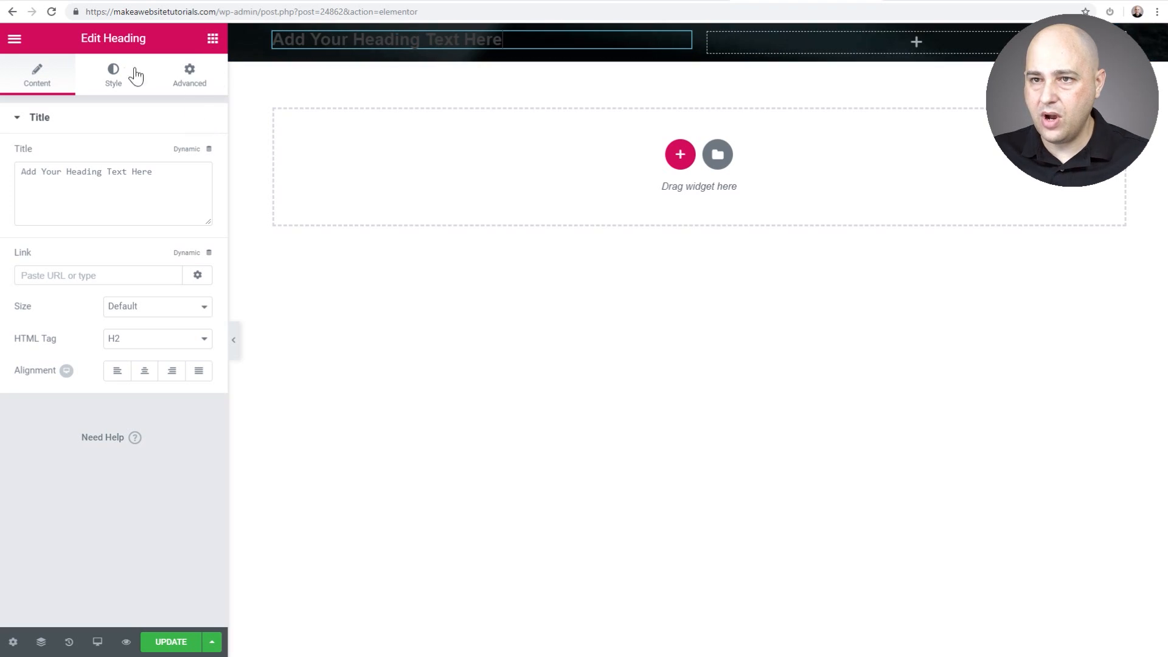
pyautogui.click(112, 79)
pyautogui.click(189, 159)
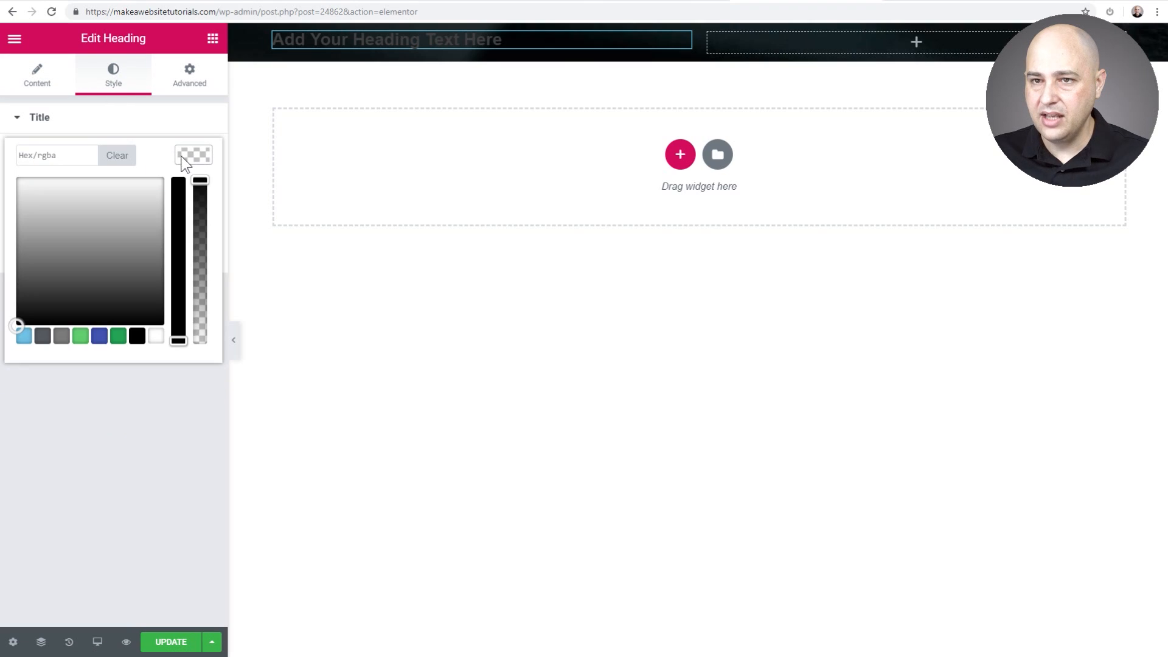
pyautogui.click(156, 336)
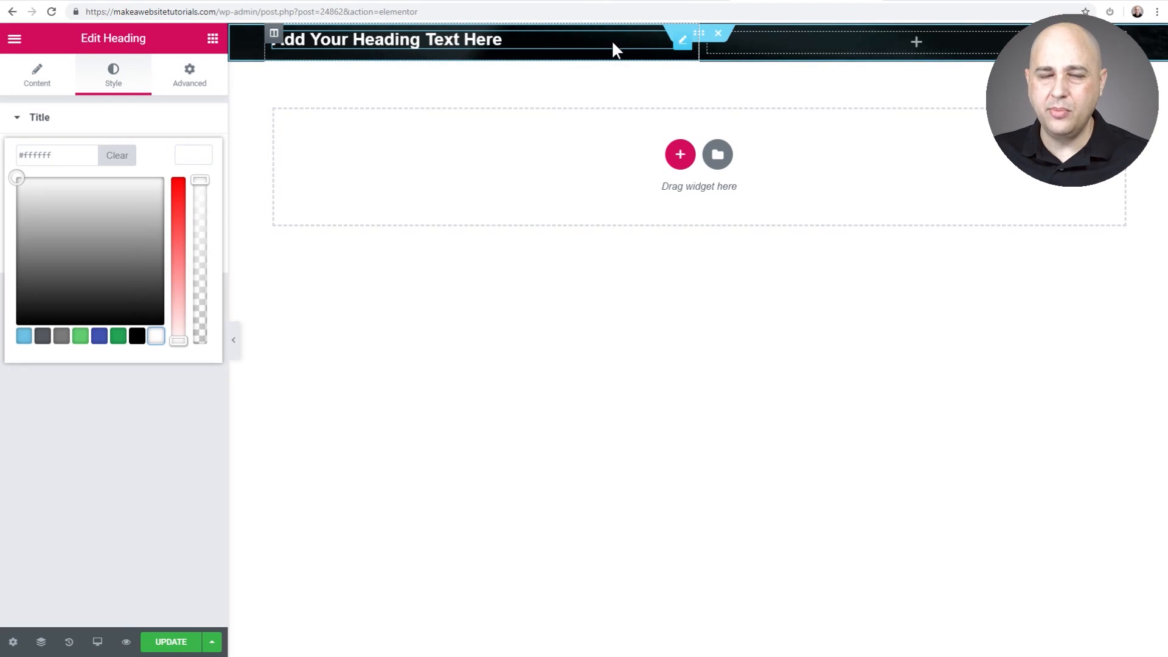
# Duplicate the heading in the left column and set that column's widgets space to 0 px.
pyautogui.rightClick(651, 44)
pyautogui.click(678, 83)
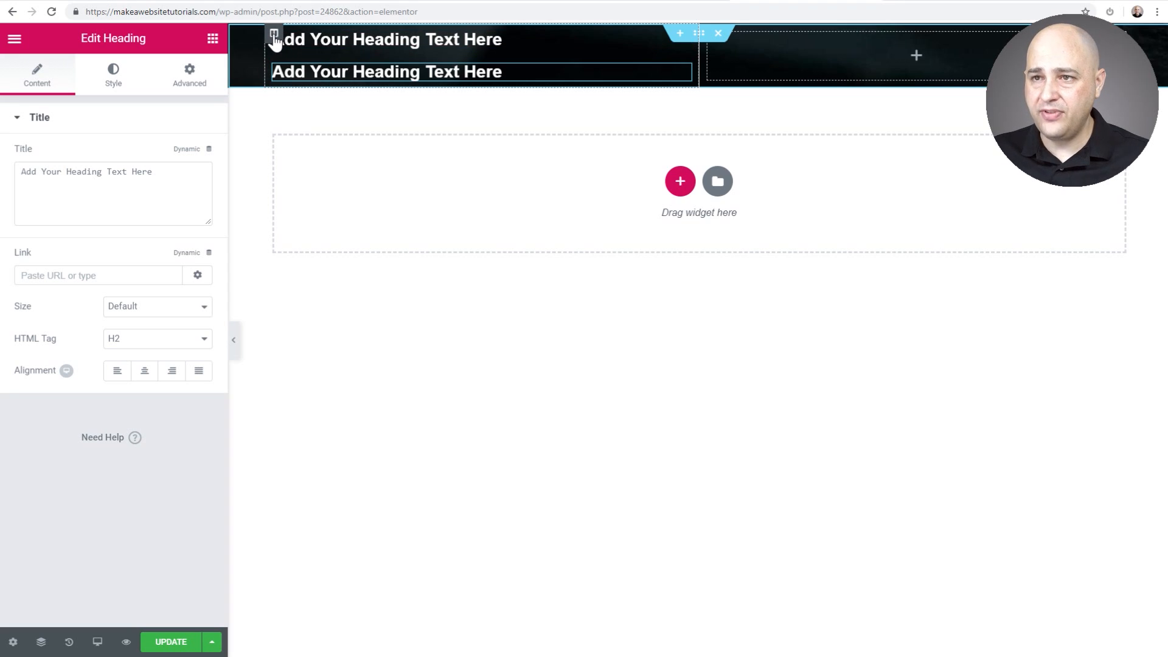
pyautogui.click(274, 35)
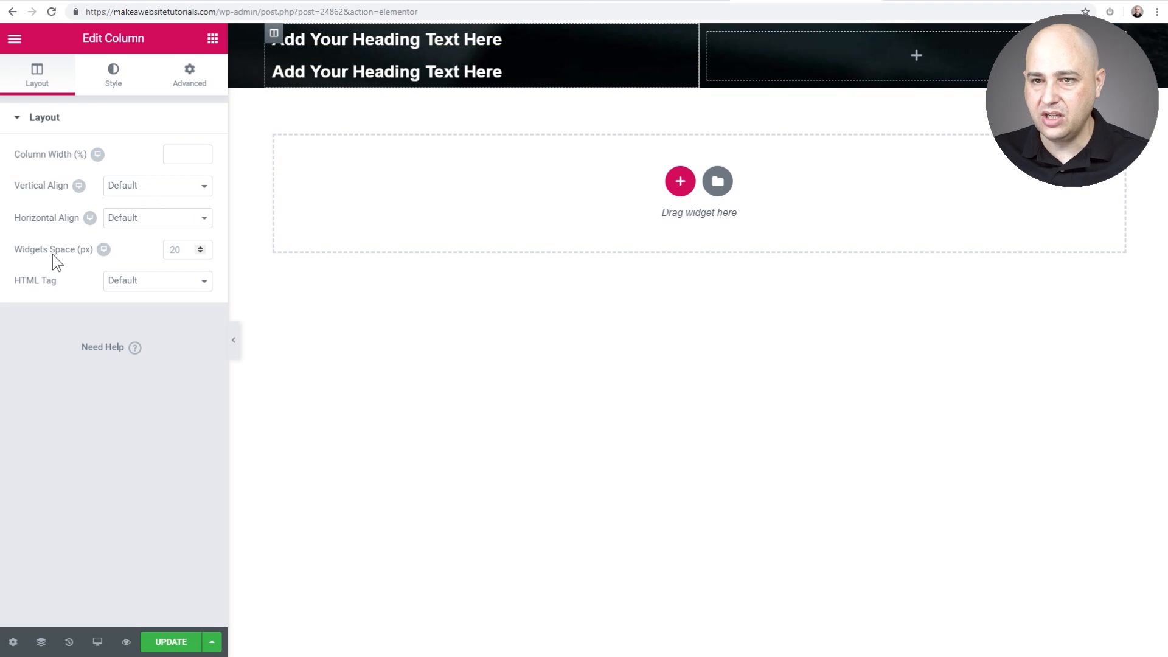
pyautogui.click(173, 249)
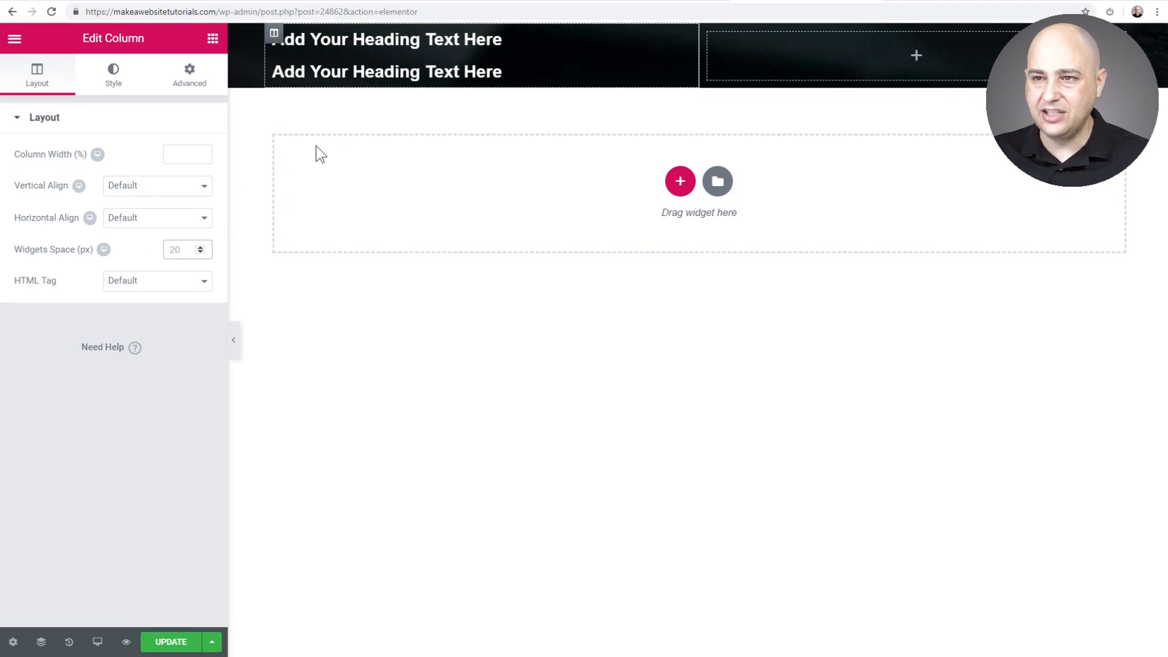
pyautogui.write('0')
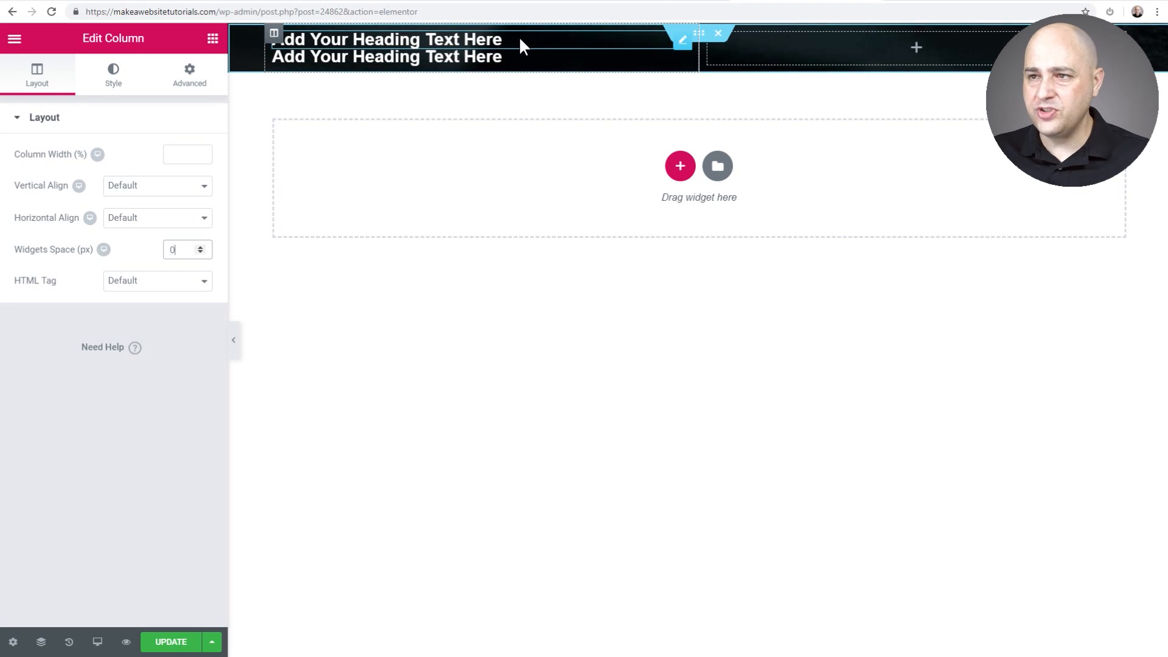
# Set the HTML tag of the upper heading to H1 and of the lower heading to H4.
pyautogui.click(388, 40)
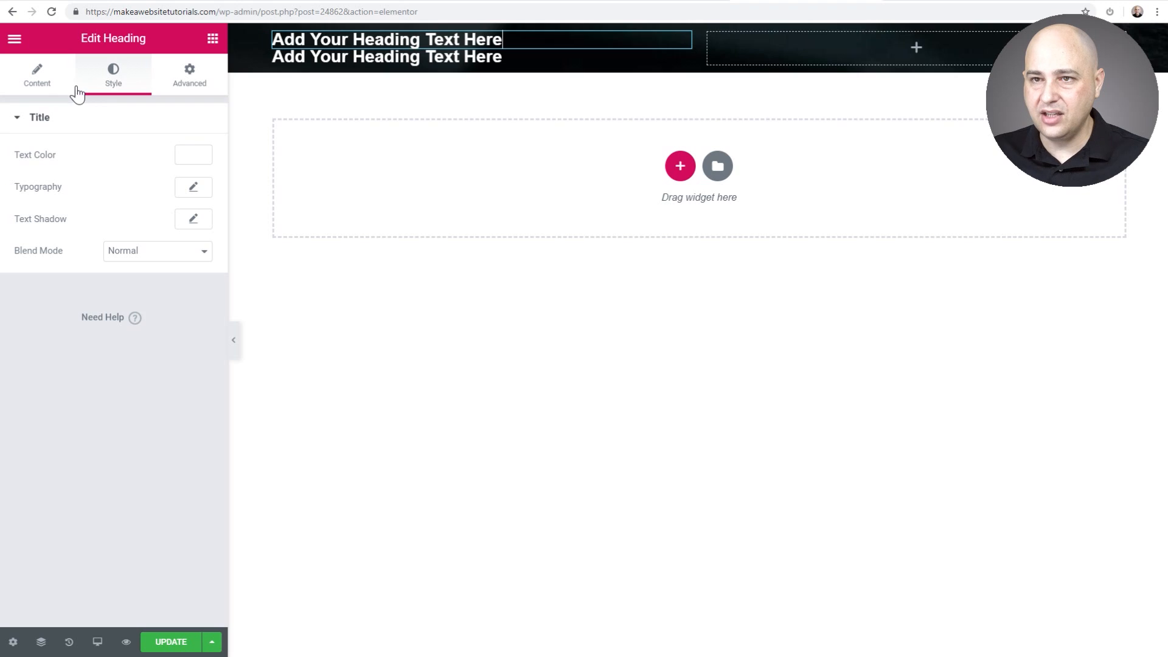
pyautogui.click(38, 78)
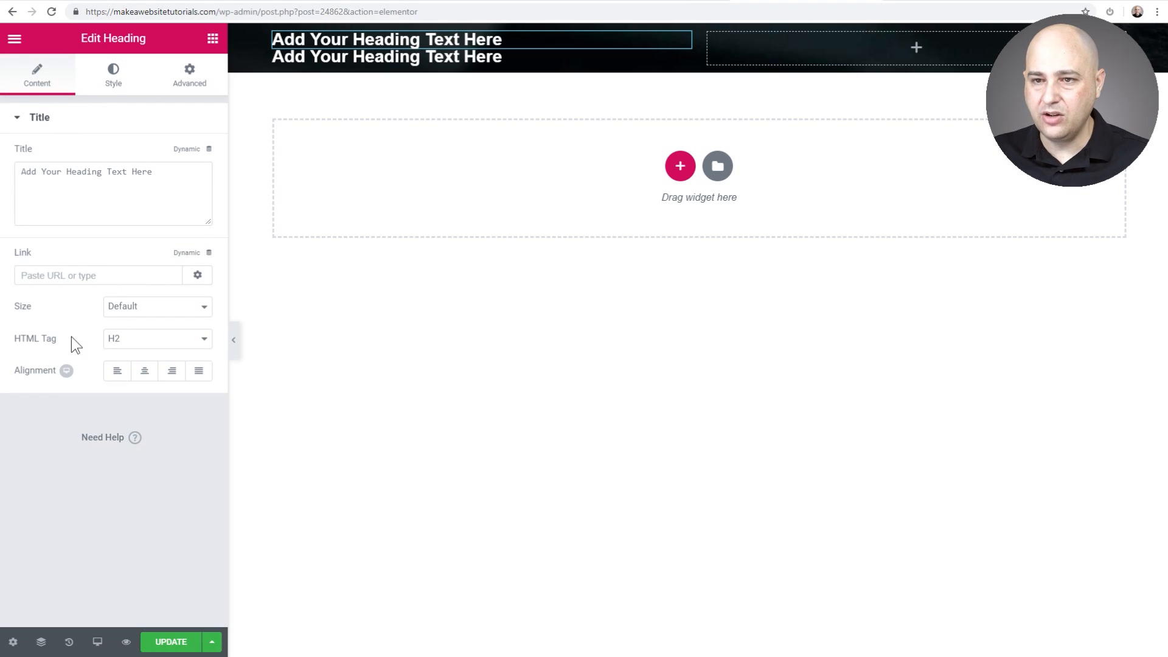
pyautogui.click(128, 347)
pyautogui.click(127, 352)
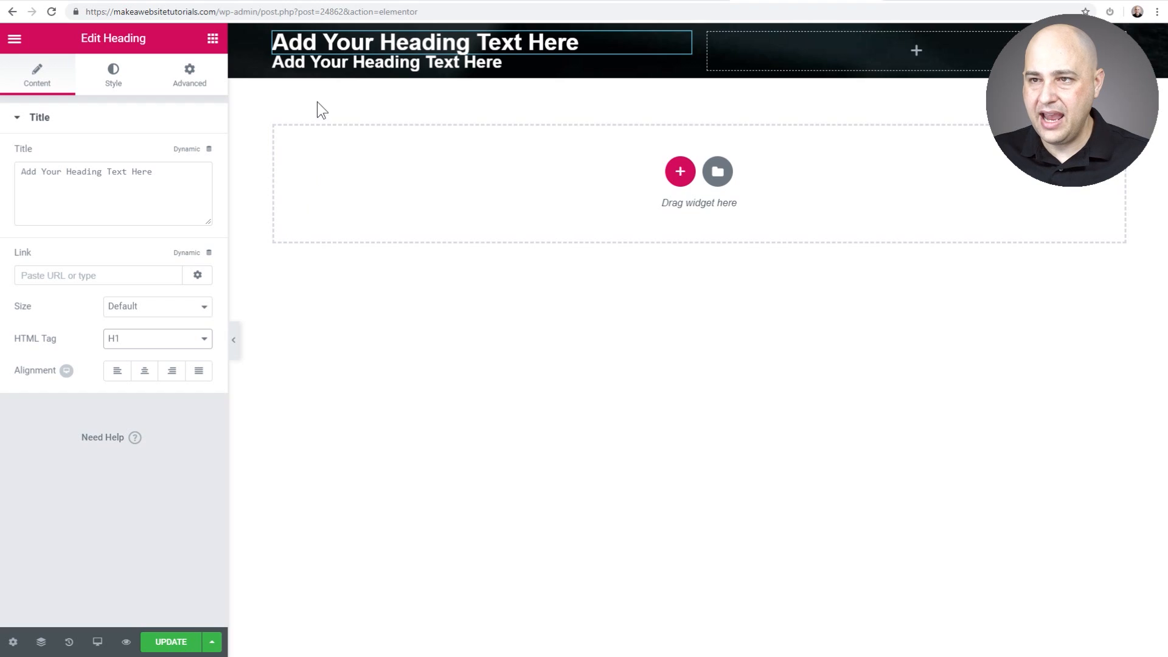
pyautogui.click(330, 59)
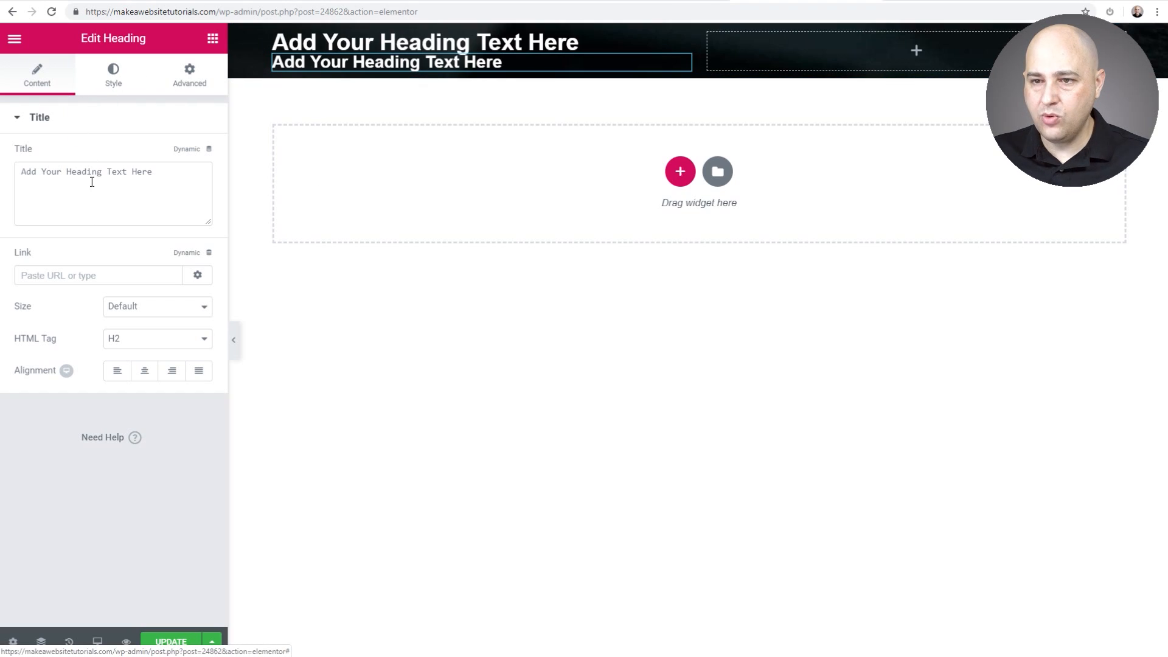
pyautogui.click(151, 342)
pyautogui.click(149, 390)
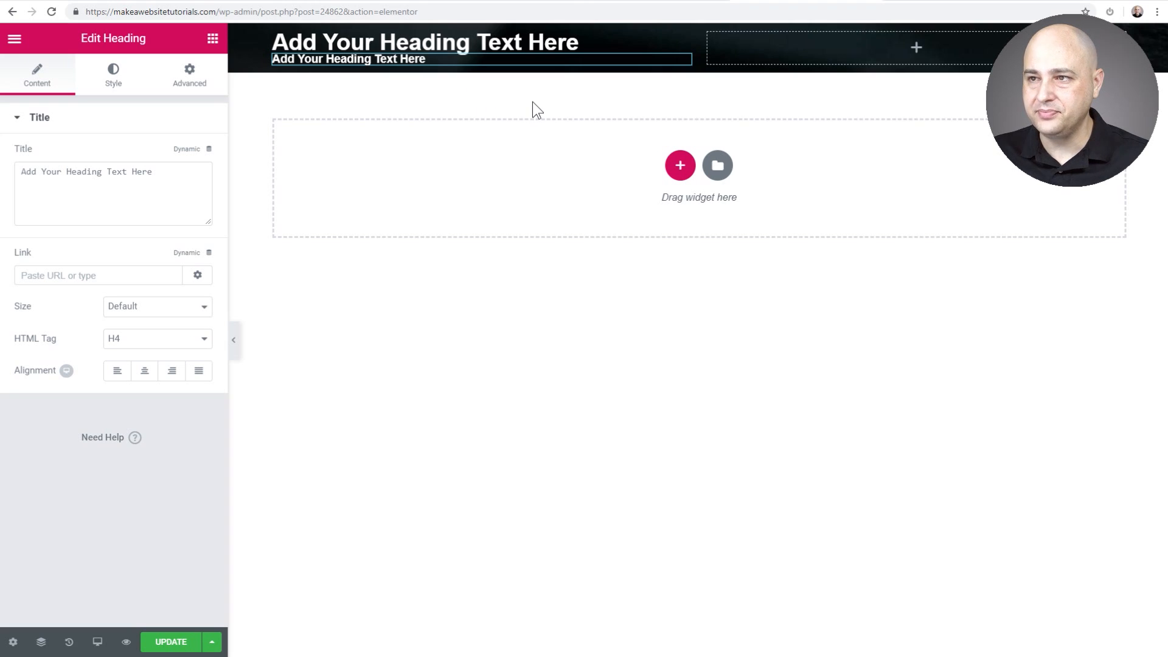
# Set the section's height to Min Height with a minimum of 200 px and its column position to Bottom.
pyautogui.moveTo(625, 55)
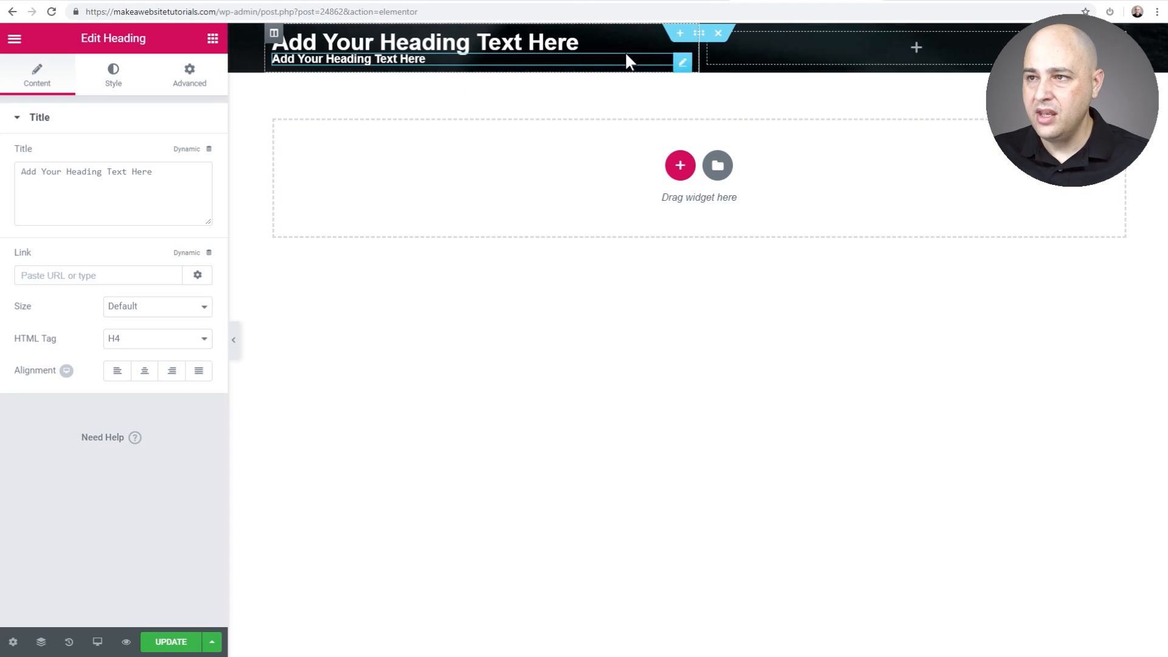
pyautogui.click(699, 36)
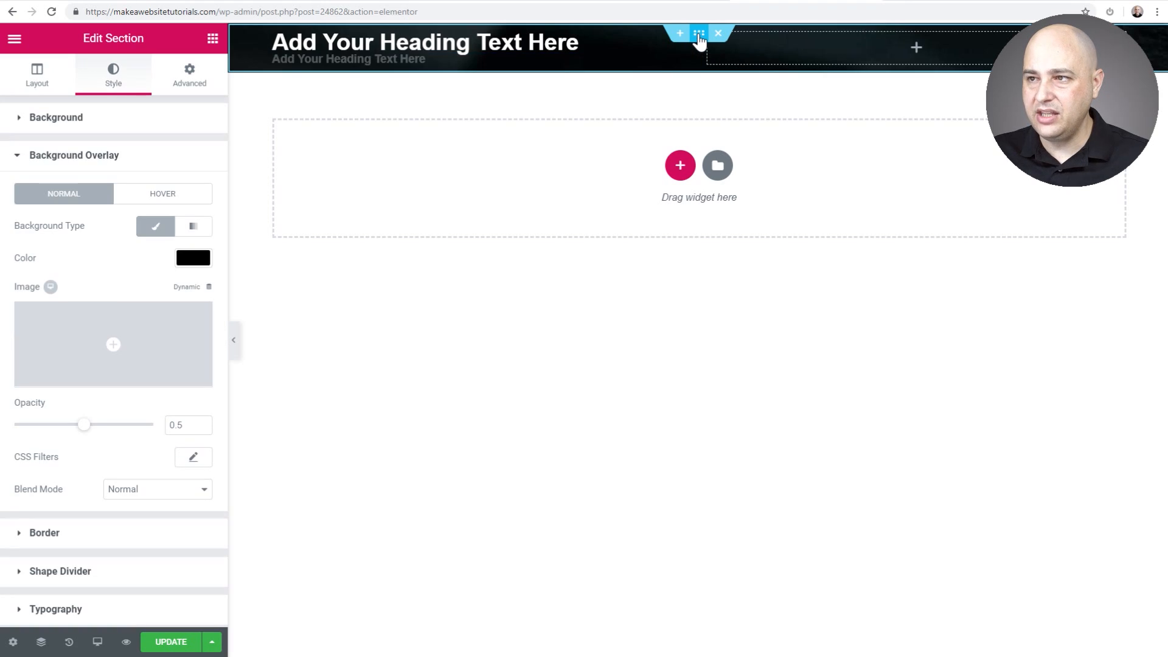
pyautogui.click(54, 78)
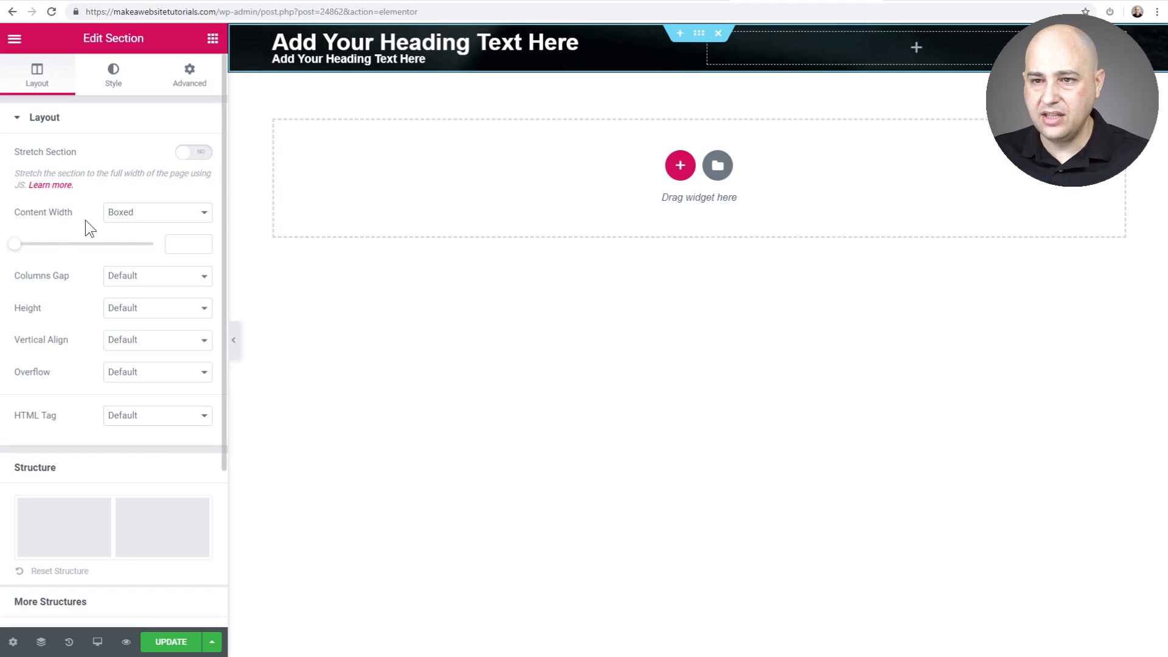
pyautogui.click(116, 317)
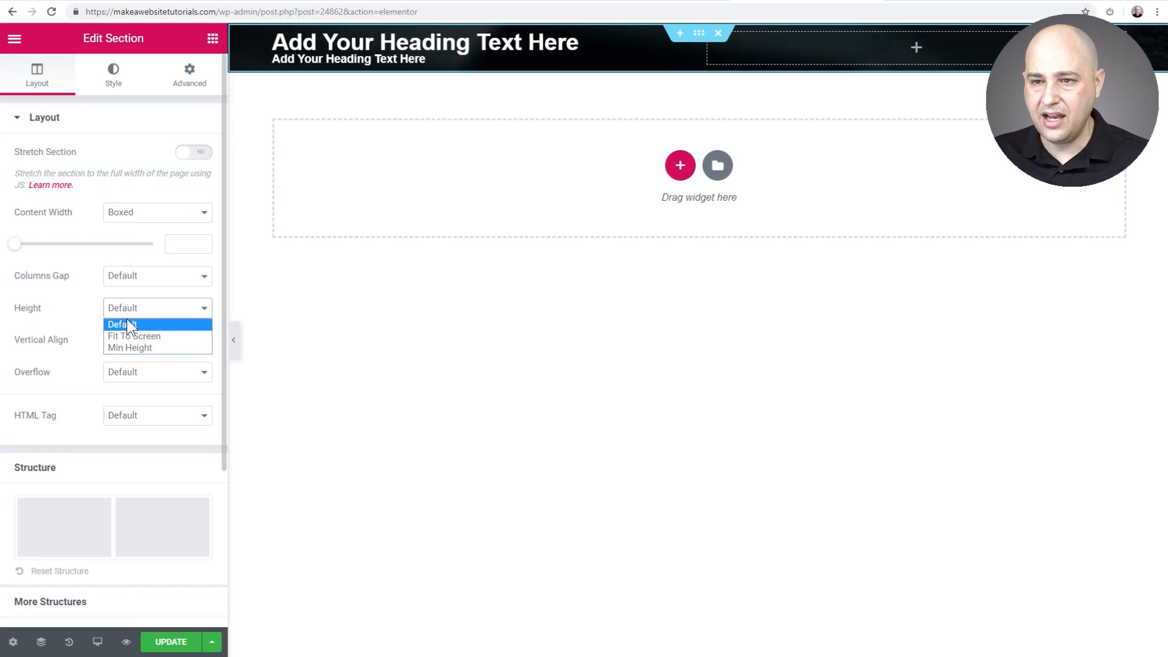
pyautogui.click(134, 344)
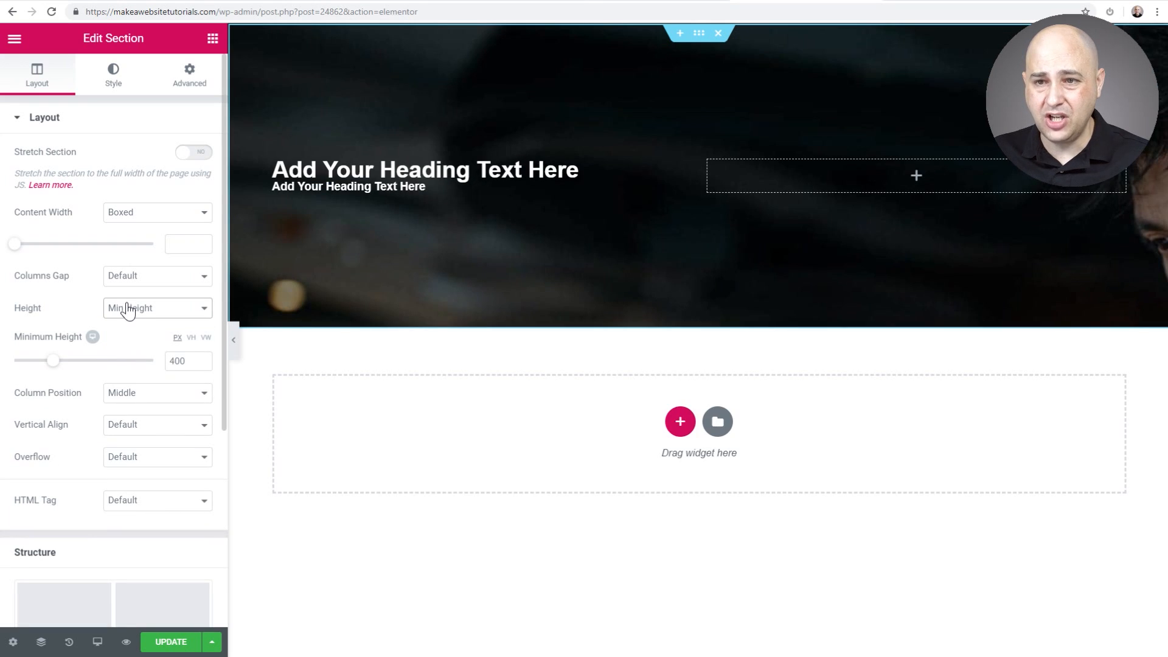
pyautogui.moveTo(54, 360)
pyautogui.mouseDown()
pyautogui.moveTo(39, 360)
pyautogui.moveTo(65, 363)
pyautogui.moveTo(34, 365)
pyautogui.mouseUp()
pyautogui.click(200, 364)
pyautogui.click(201, 363)
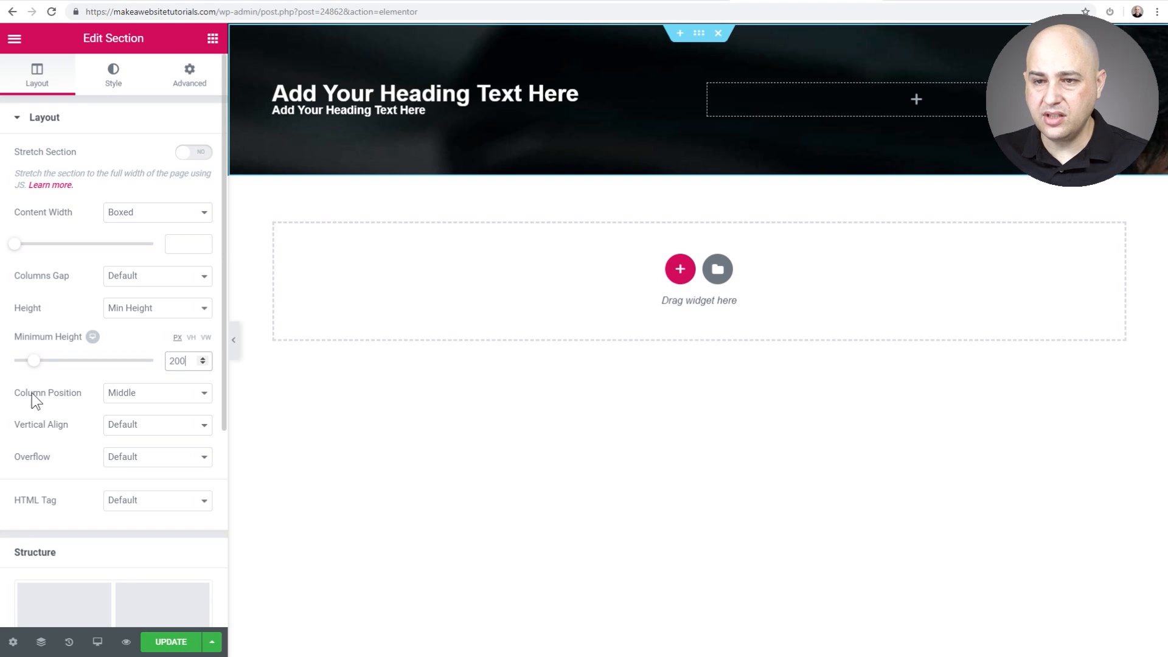
pyautogui.click(122, 394)
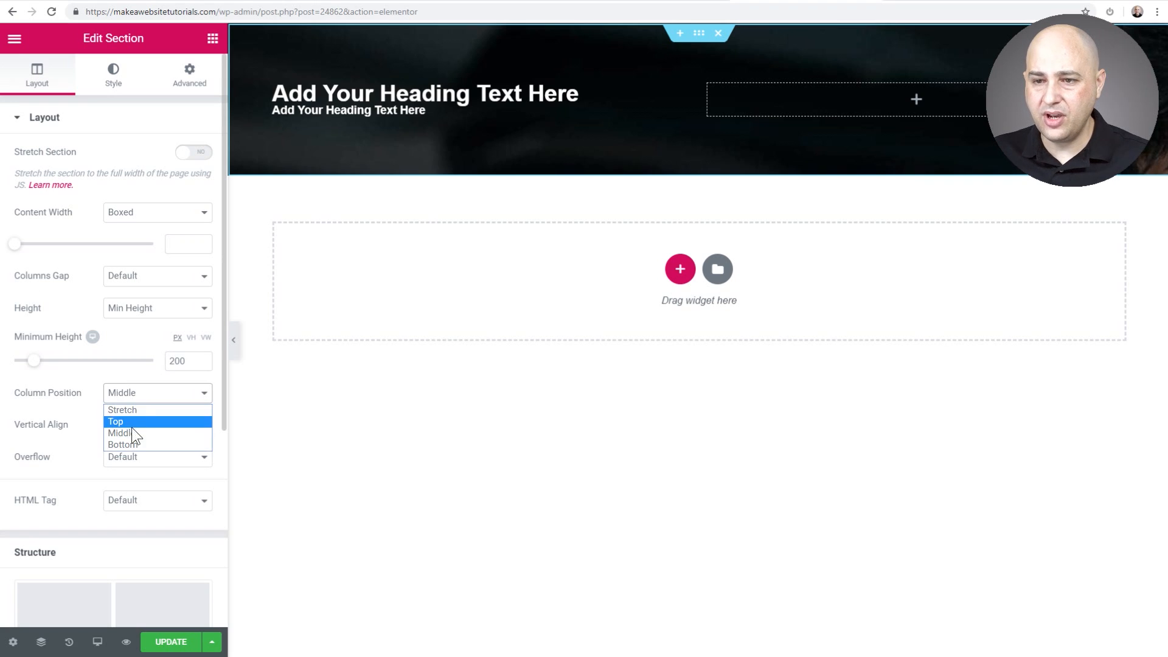
pyautogui.click(133, 444)
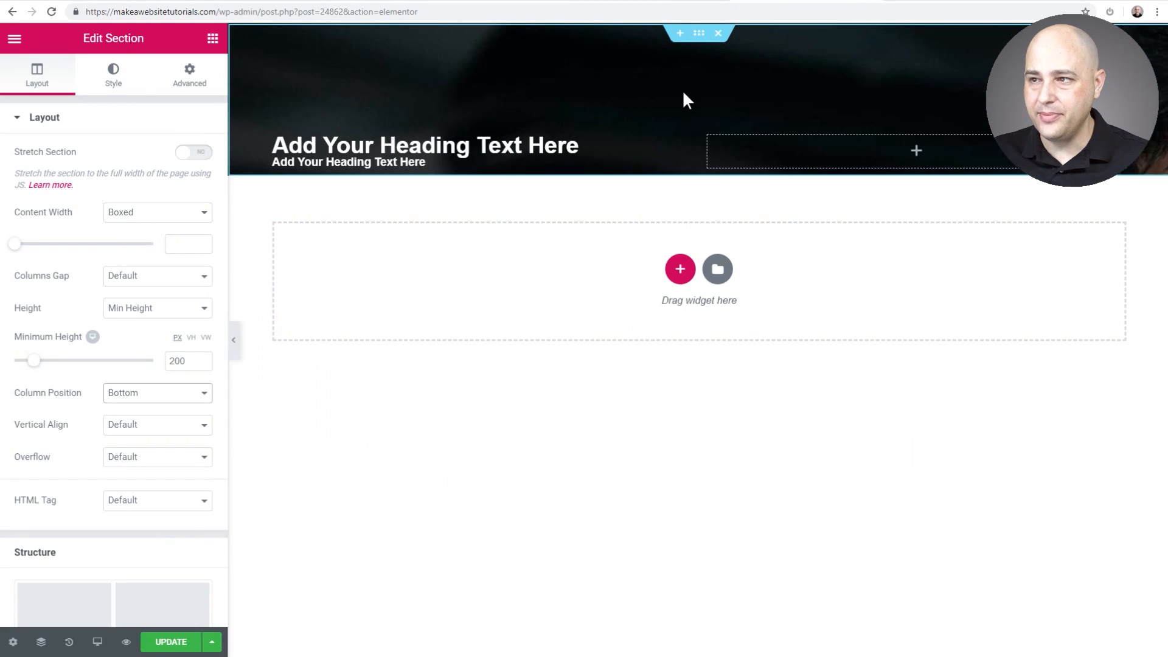
# Widen the header's left column to about 60% and add a two-column section below it with a matching 60/40 column split.
pyautogui.moveTo(699, 148); pyautogui.dragTo(787, 160)
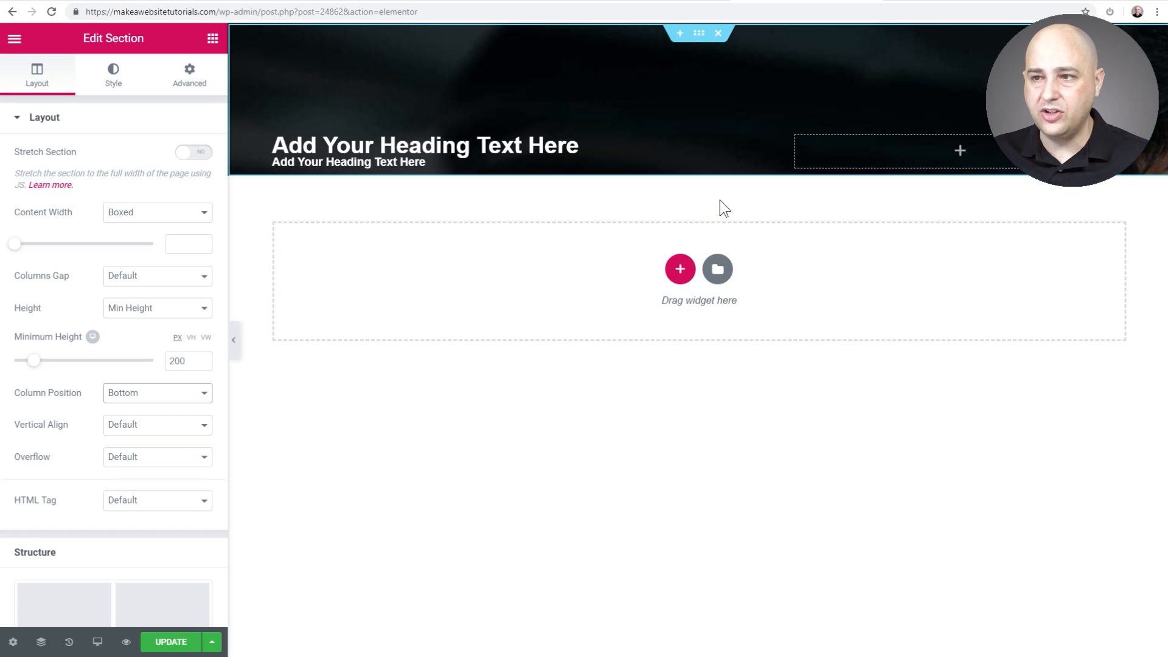
pyautogui.click(680, 270)
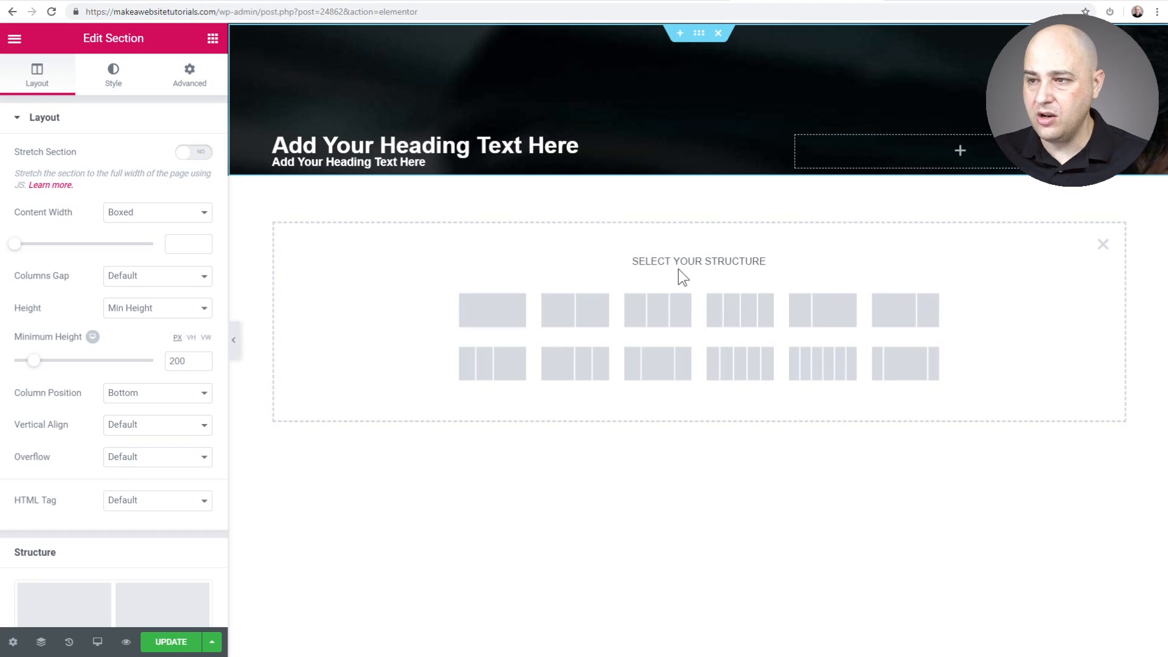
pyautogui.click(570, 319)
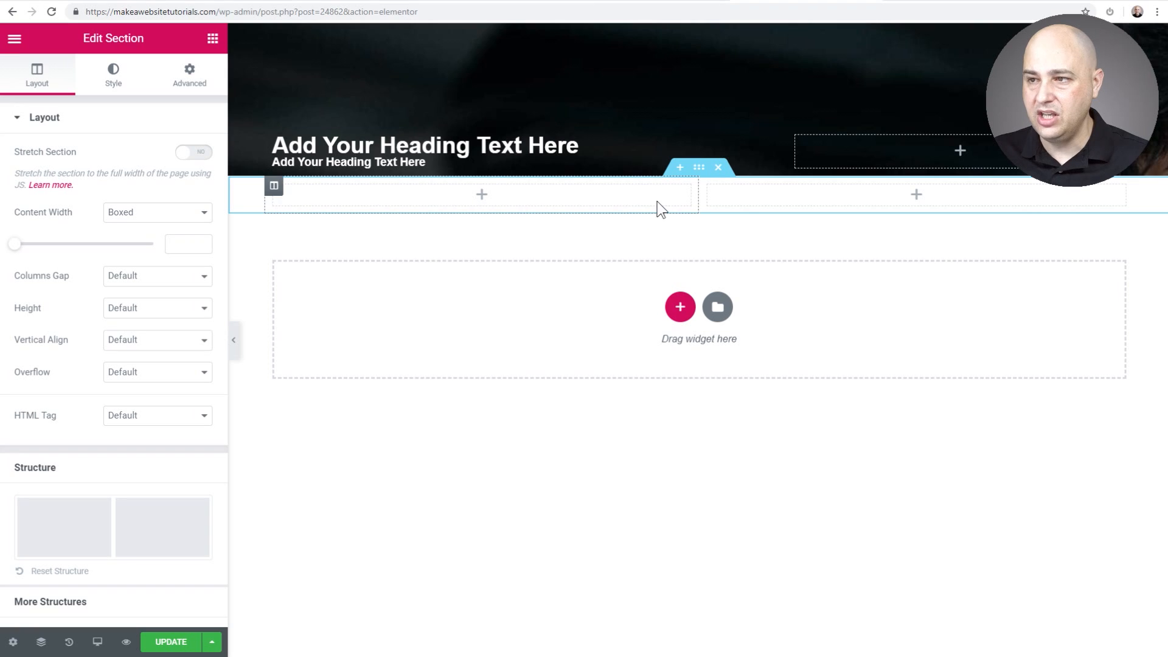
pyautogui.moveTo(700, 194); pyautogui.dragTo(789, 202)
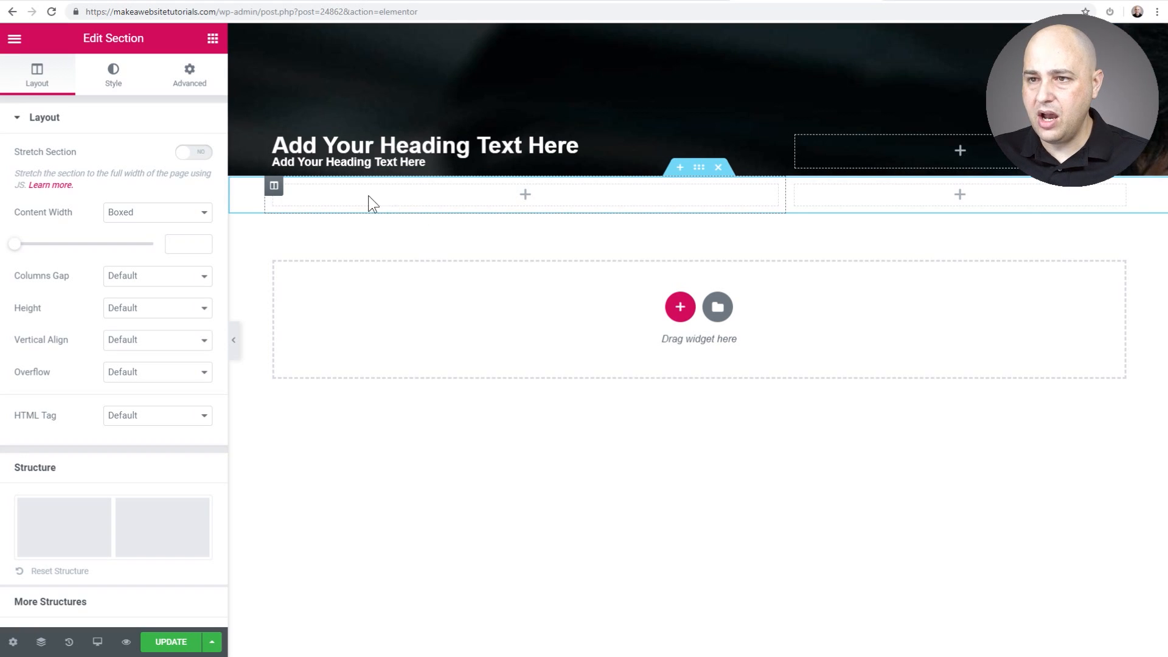
# Add a Video widget to the left column of the new section and check its source options, keeping YouTube.
pyautogui.click(213, 38)
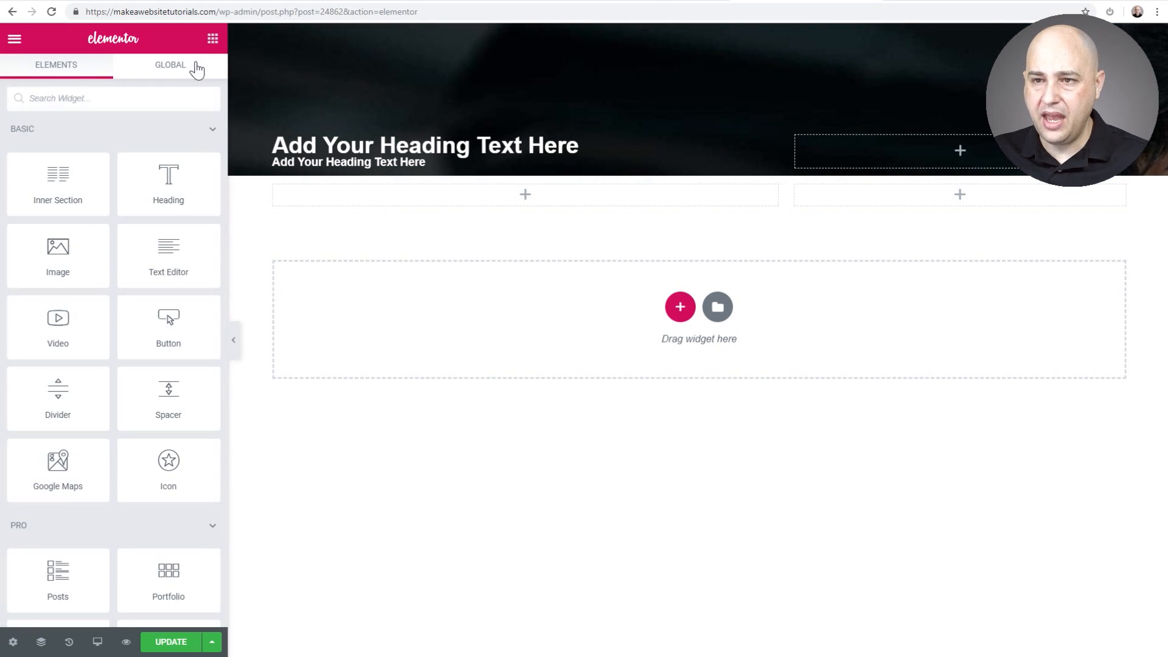
pyautogui.moveTo(68, 325); pyautogui.dragTo(461, 210)
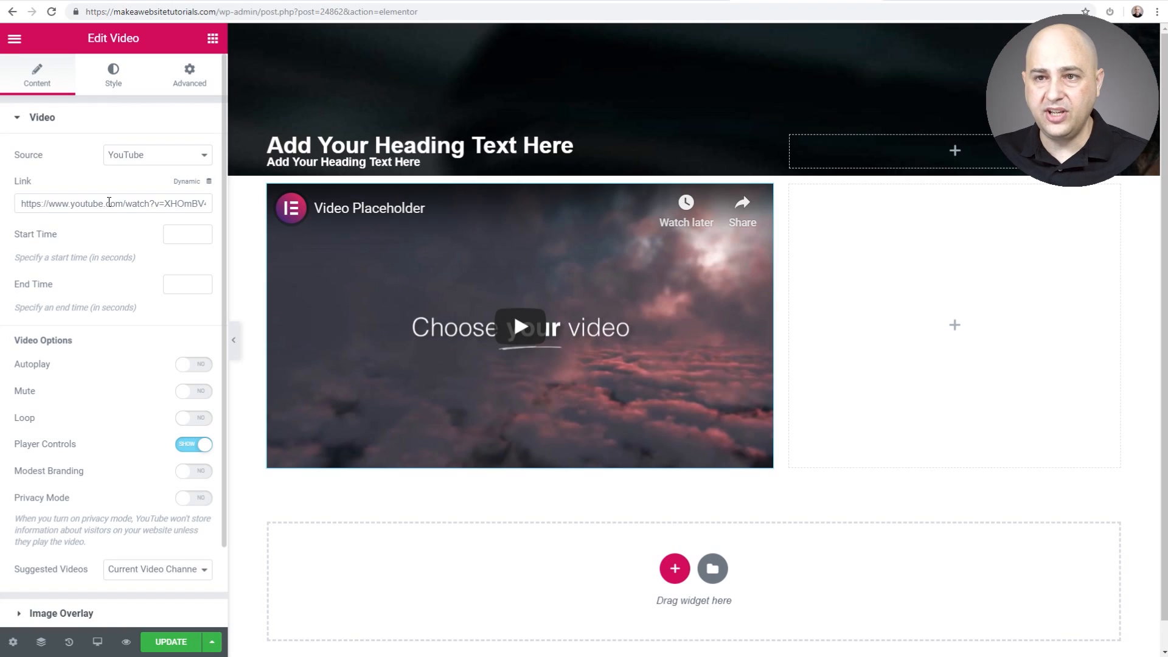
pyautogui.click(140, 155)
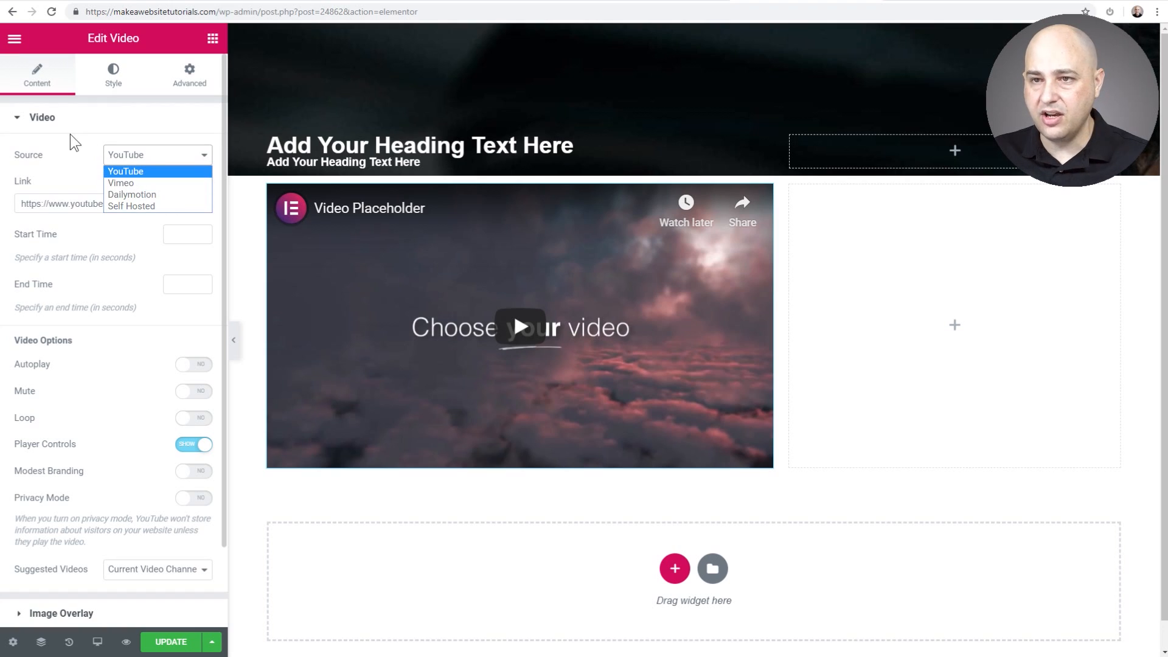
pyautogui.click(86, 157)
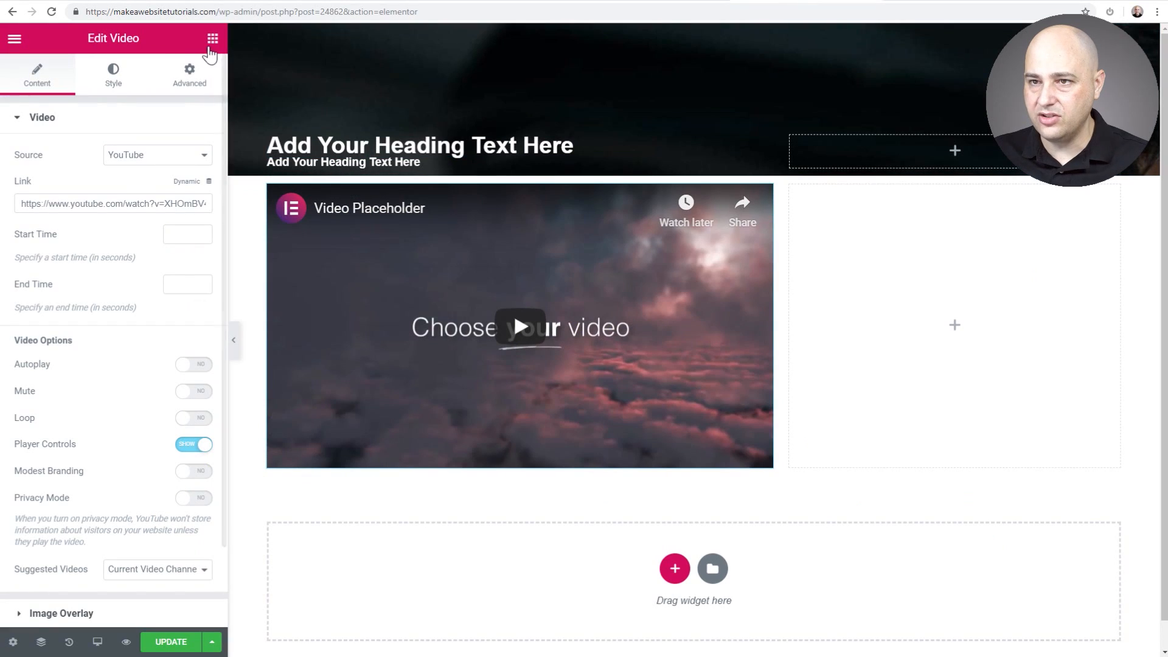
# Add a Heading widget below the video and a Text Editor widget below that heading.
pyautogui.click(212, 39)
pyautogui.moveTo(153, 179); pyautogui.dragTo(392, 463)
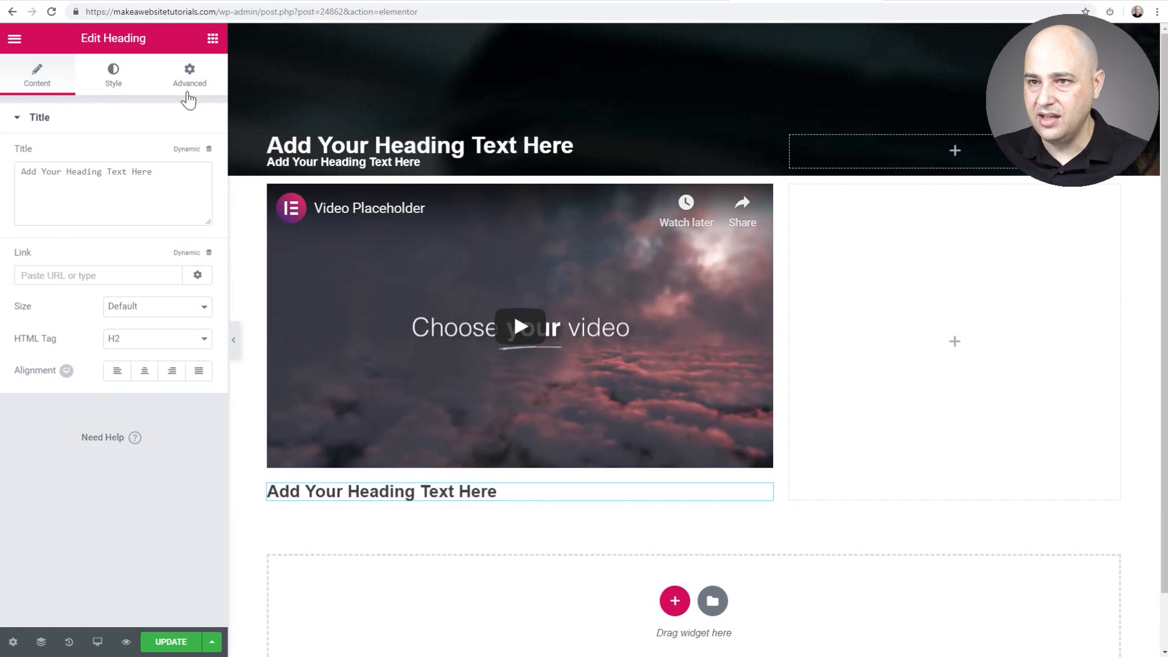
pyautogui.click(212, 40)
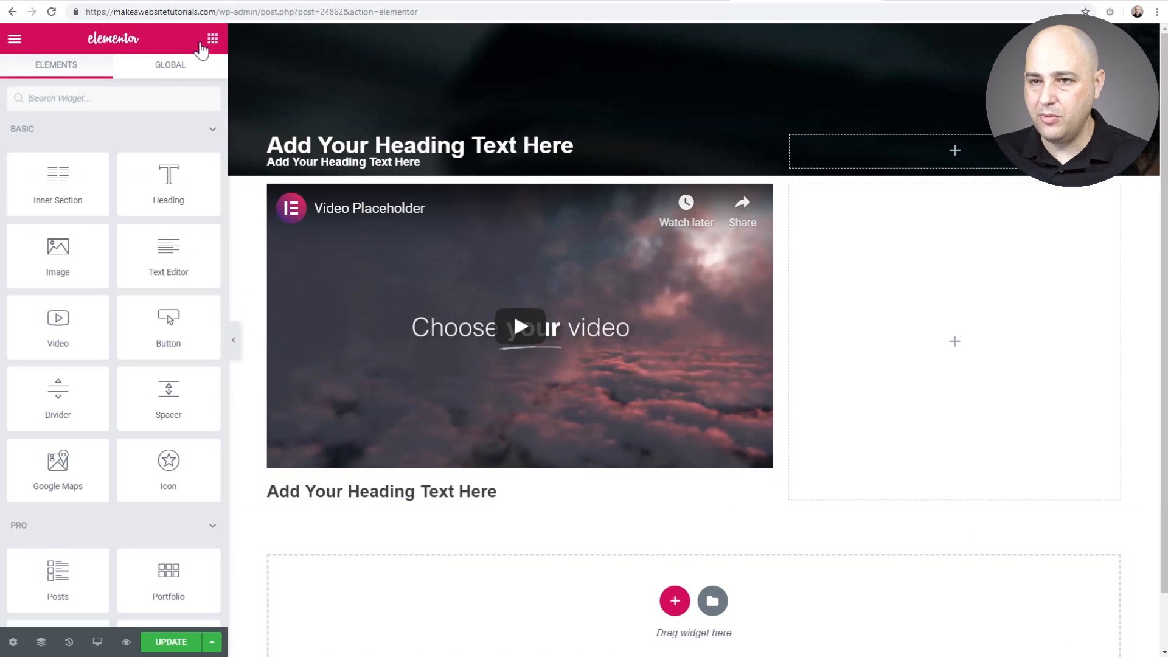
pyautogui.moveTo(148, 257); pyautogui.dragTo(365, 504)
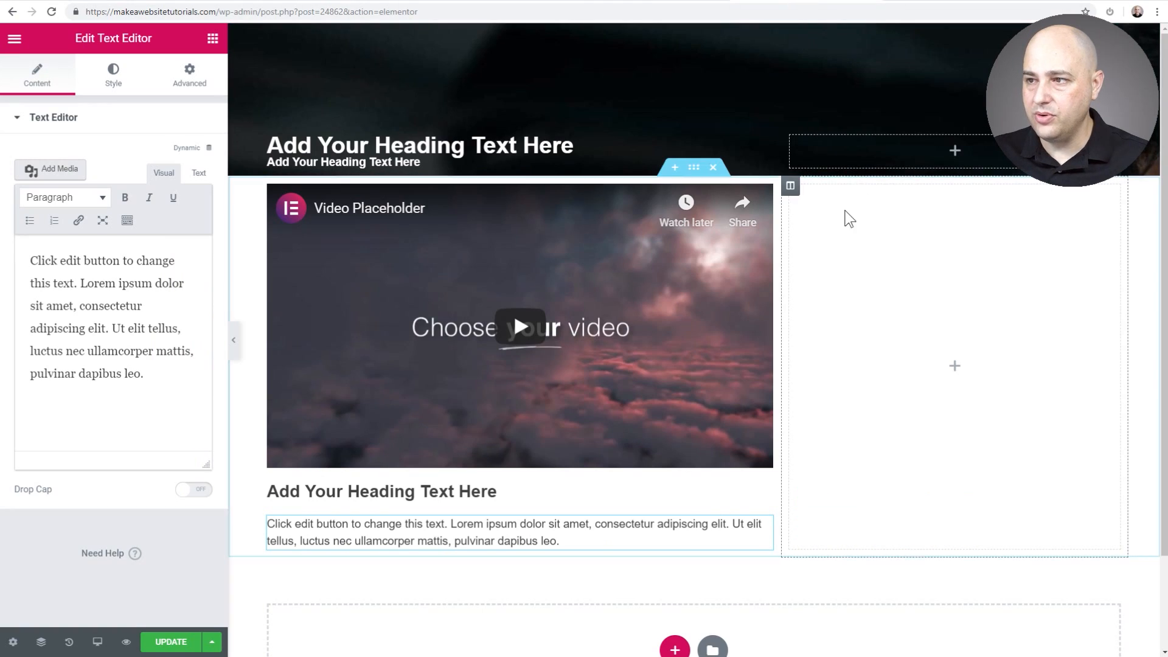
# Add a Shortcode widget to the lower section's right column and apply the shortcode [cartflows_checkout].
pyautogui.click(213, 40)
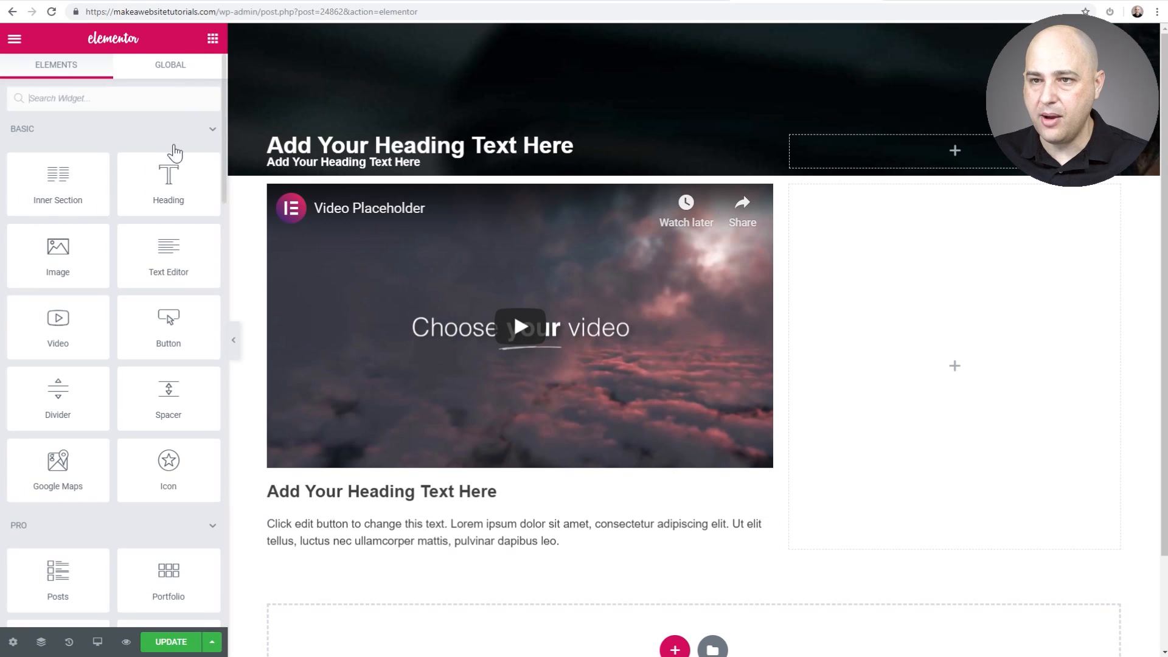
pyautogui.click(96, 100)
pyautogui.write('sh')
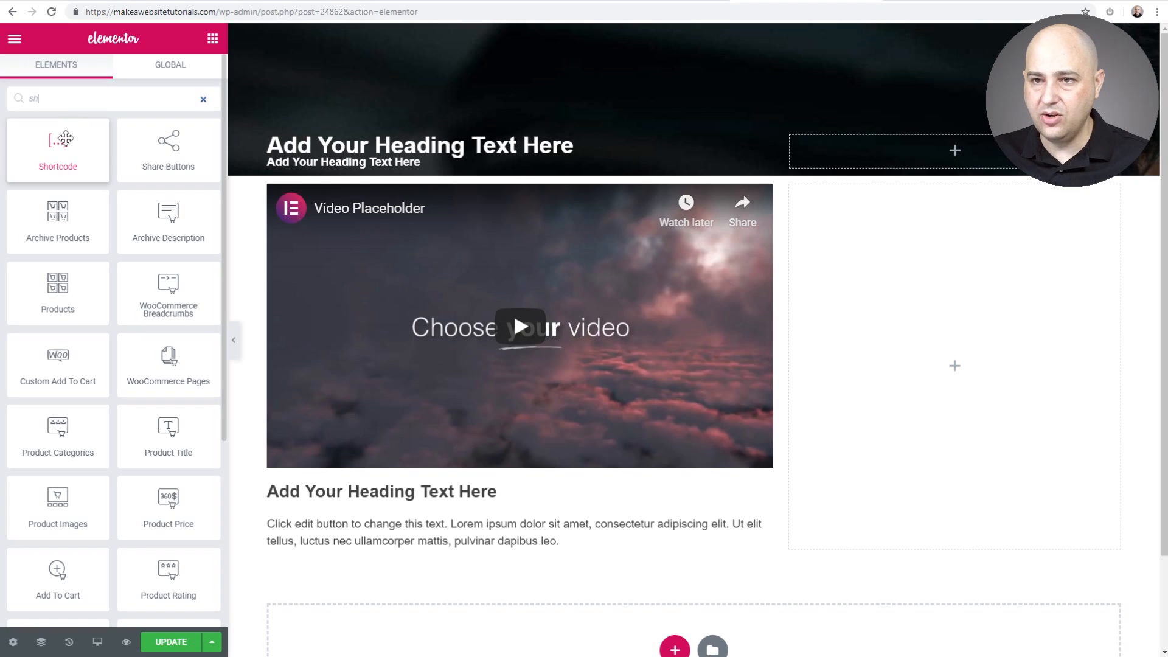
pyautogui.moveTo(58, 146); pyautogui.dragTo(919, 353)
pyautogui.click(105, 211)
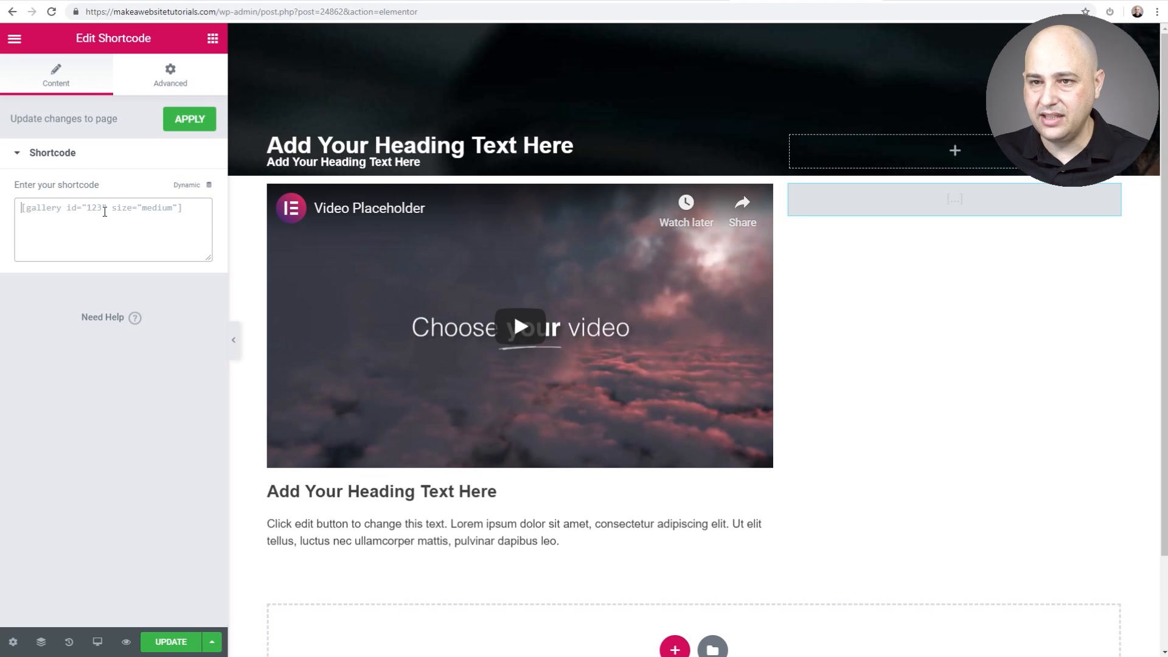
pyautogui.write('[cartflows_checkout]')
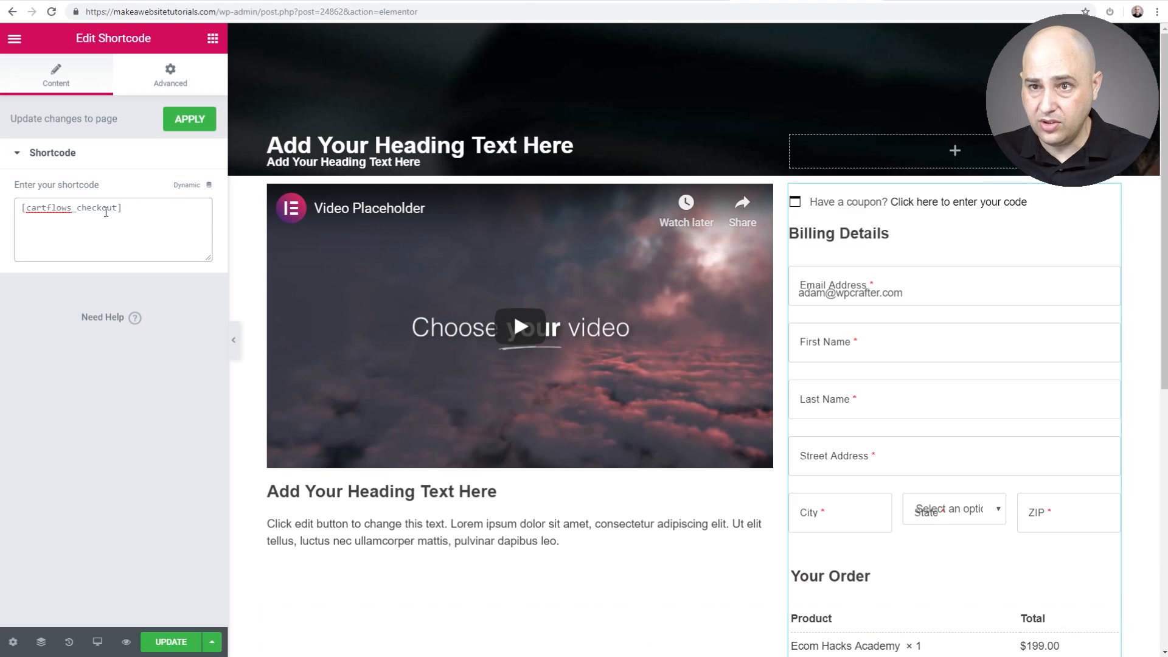
pyautogui.click(189, 120)
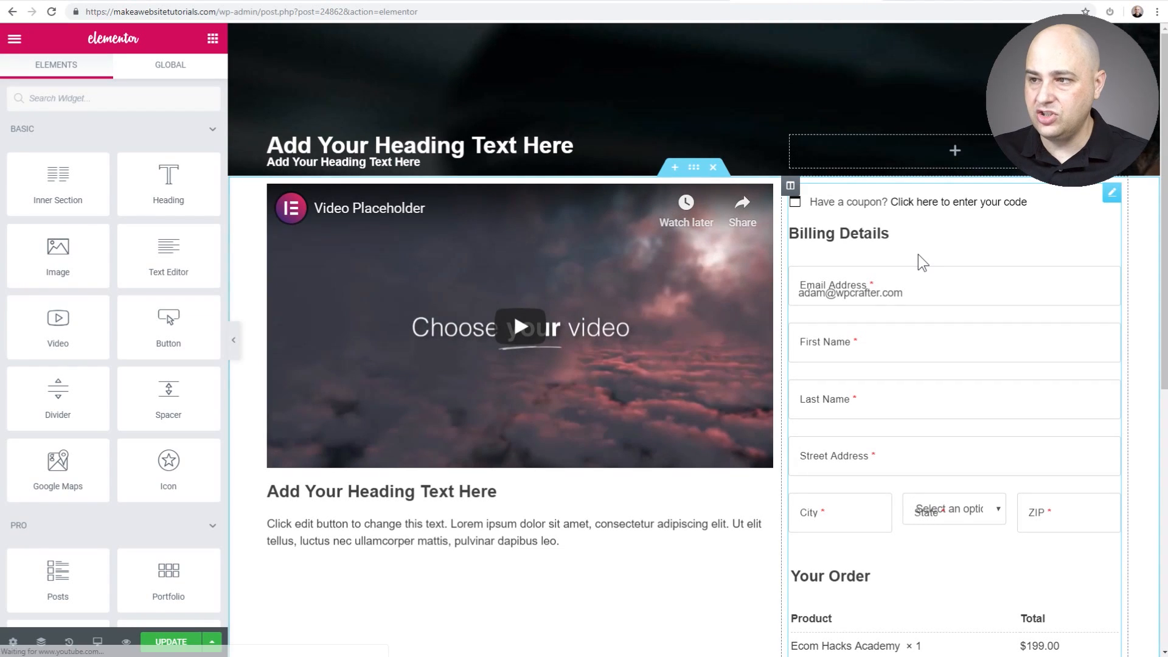
# Examine the checkout form from the billing fields to the order button and compare it with the form on the example page.
pyautogui.scroll(-6, 919, 256)
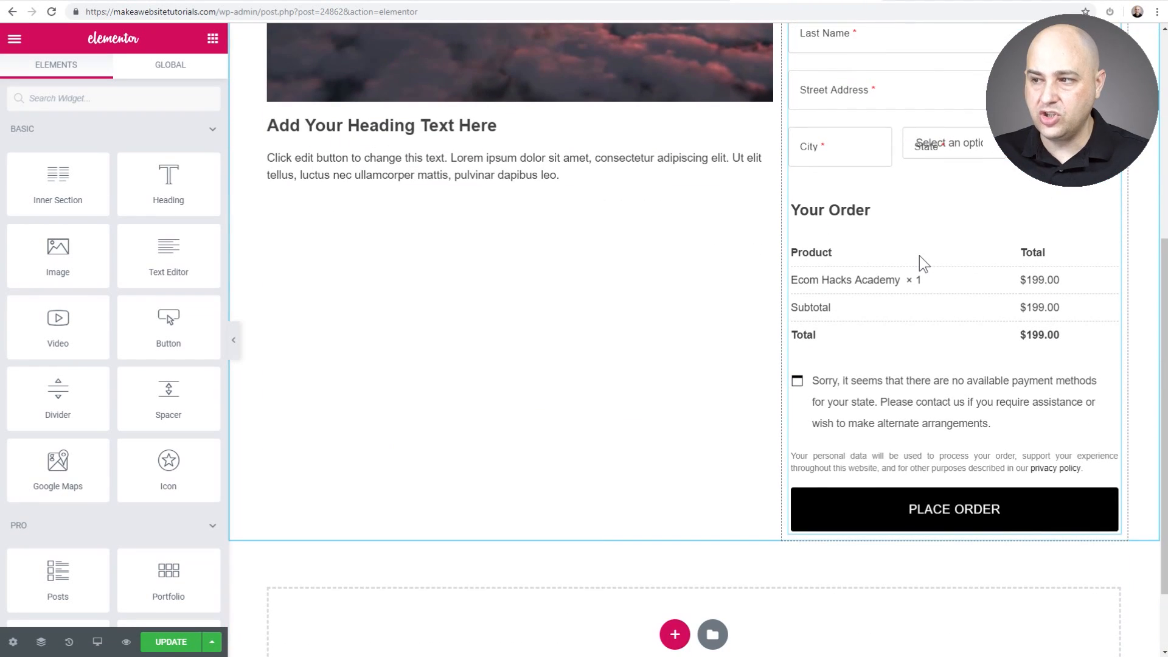
pyautogui.scroll(1, 919, 255)
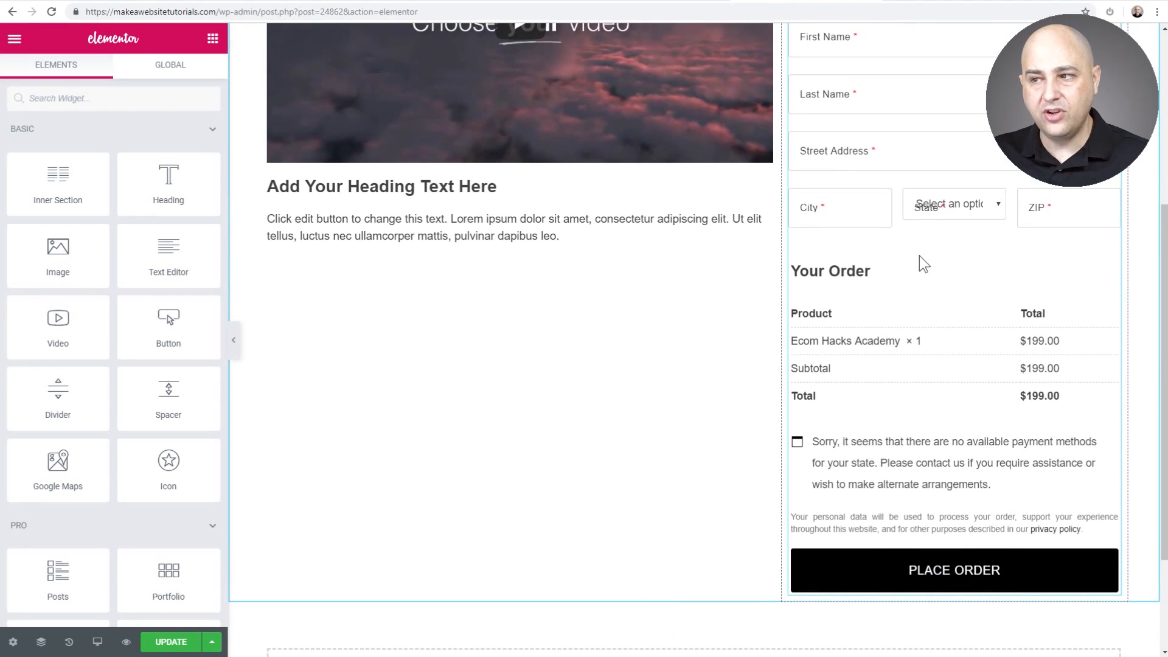
pyautogui.scroll(5, 919, 255)
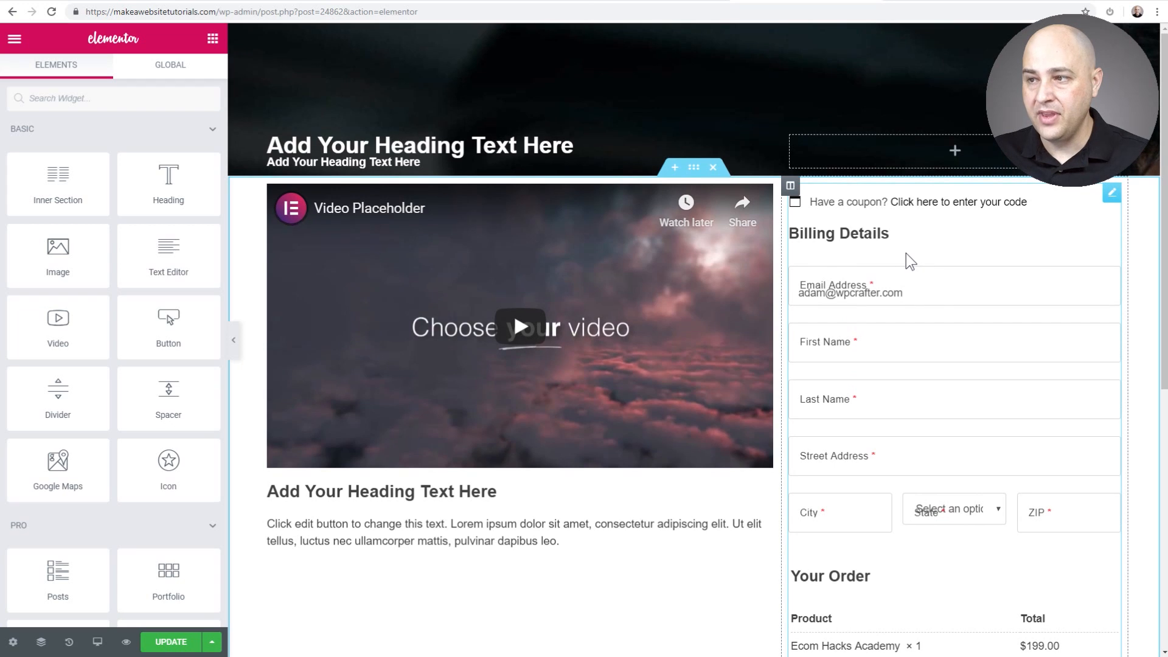
pyautogui.click(664, 3)
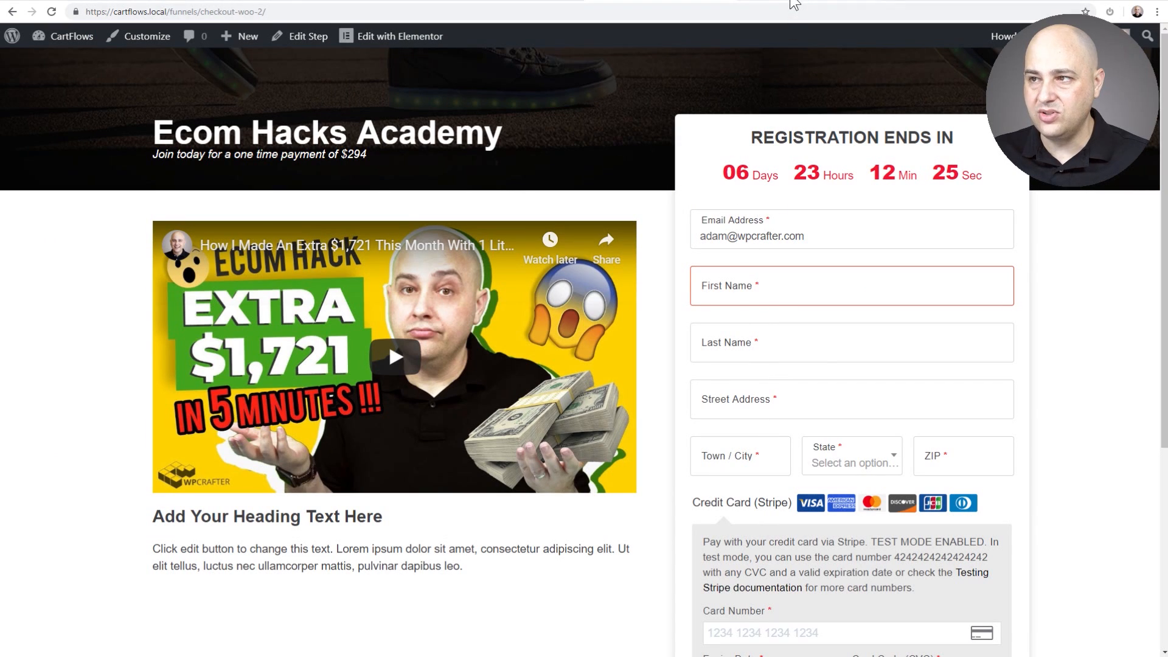
pyautogui.click(794, 3)
pyautogui.scroll(-4, 855, 481)
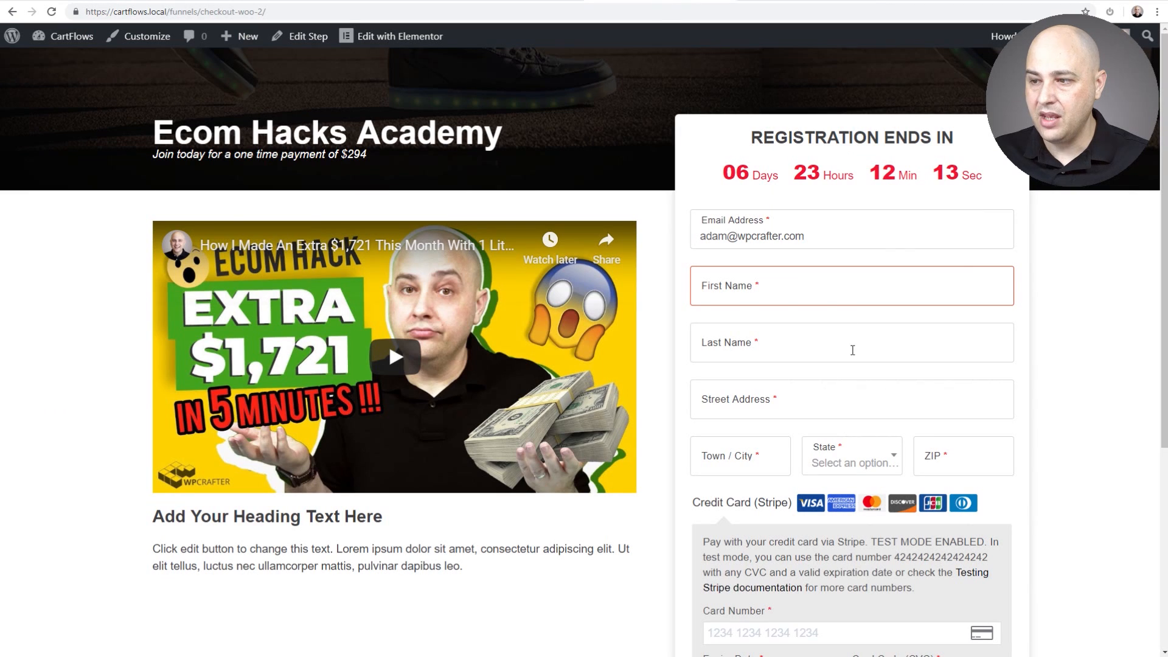
pyautogui.scroll(-5, 852, 348)
pyautogui.scroll(5, 846, 350)
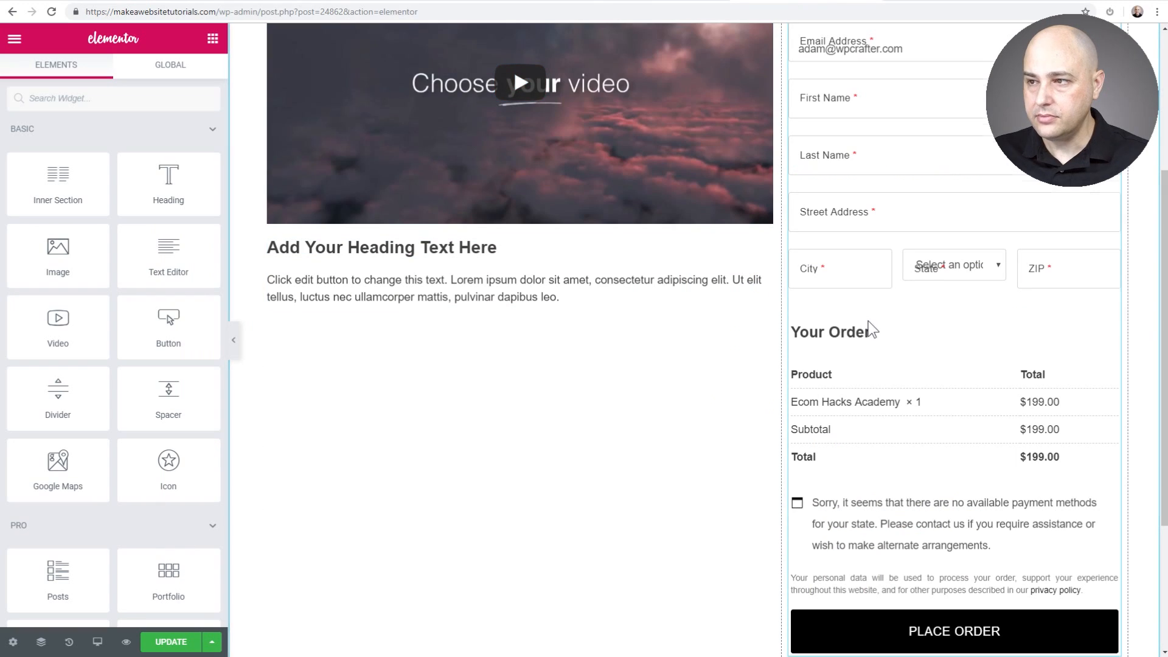
pyautogui.scroll(2, 870, 326)
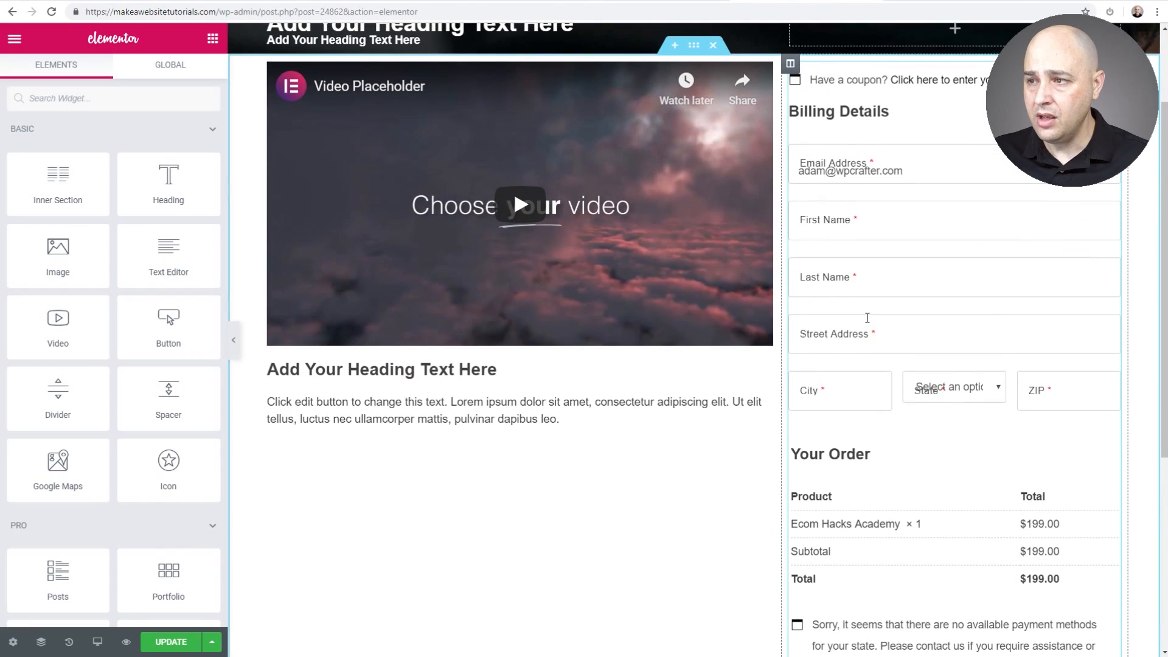
pyautogui.scroll(2, 867, 318)
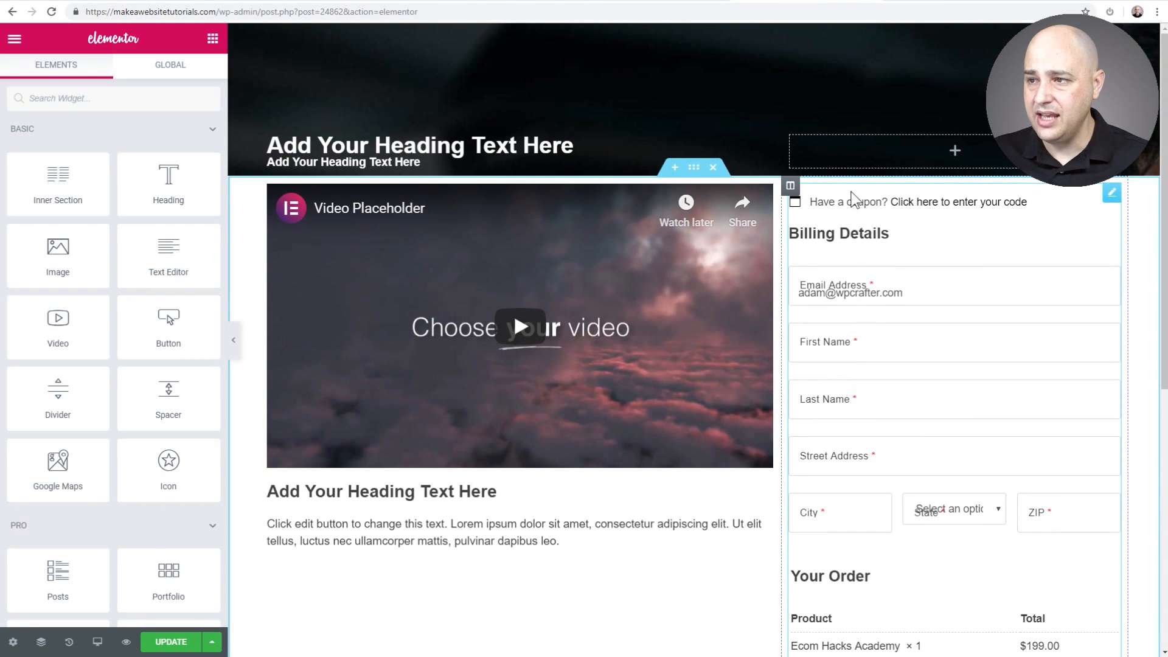
# Give the checkout form's column a classic background in white (#ffffff).
pyautogui.click(790, 186)
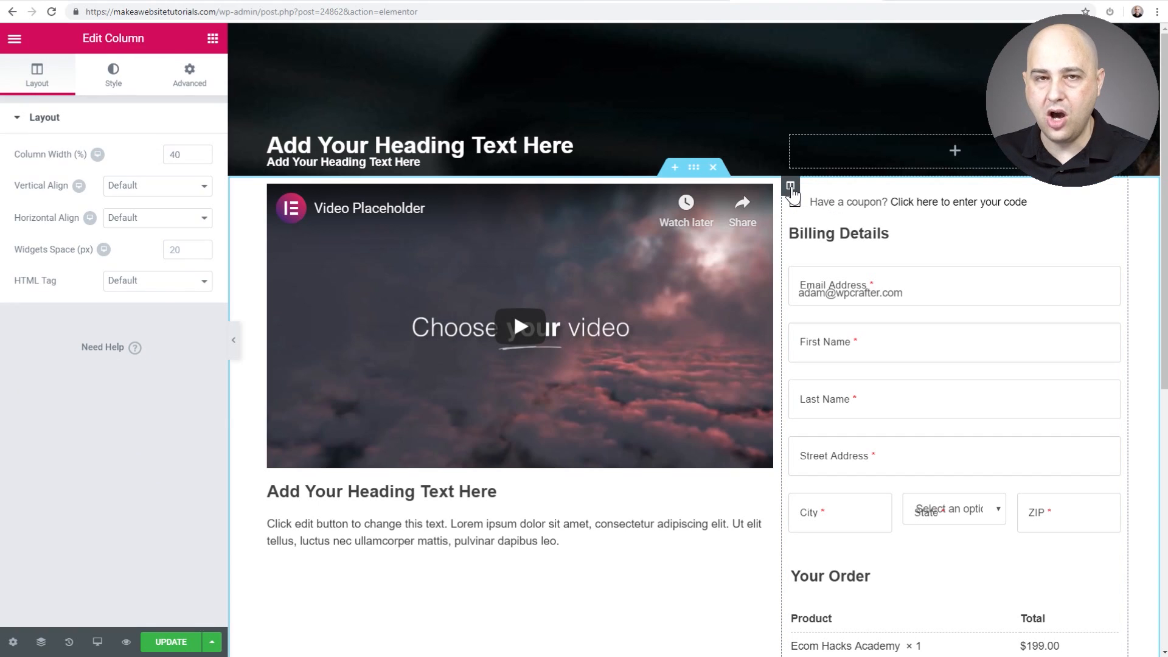
pyautogui.click(114, 81)
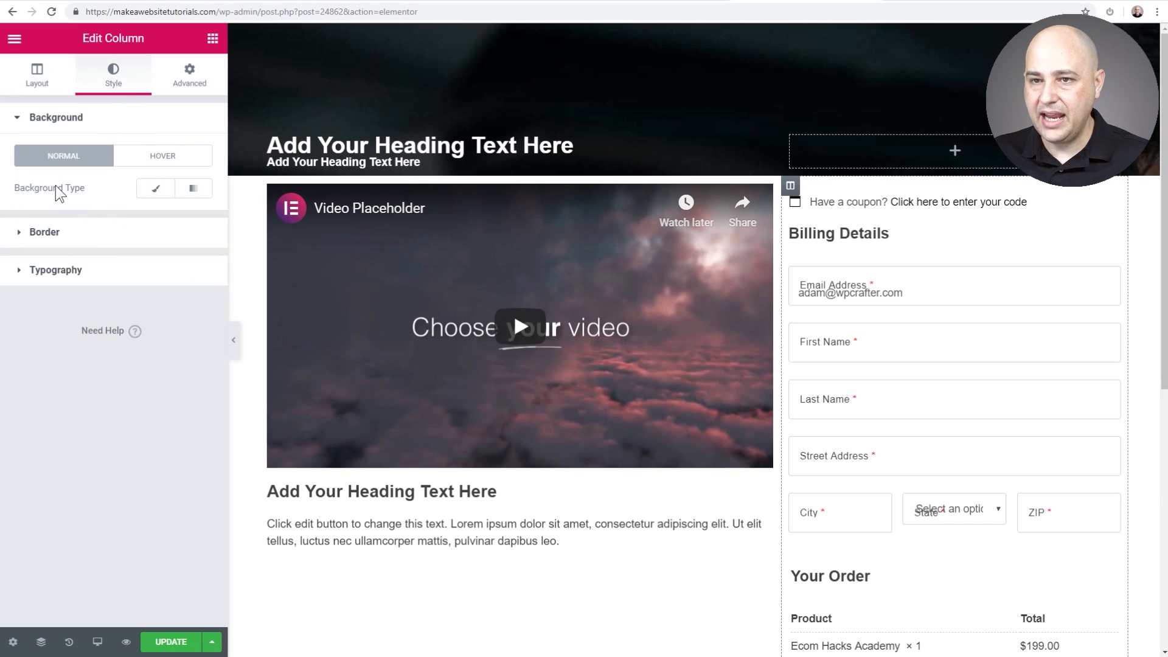
pyautogui.click(155, 192)
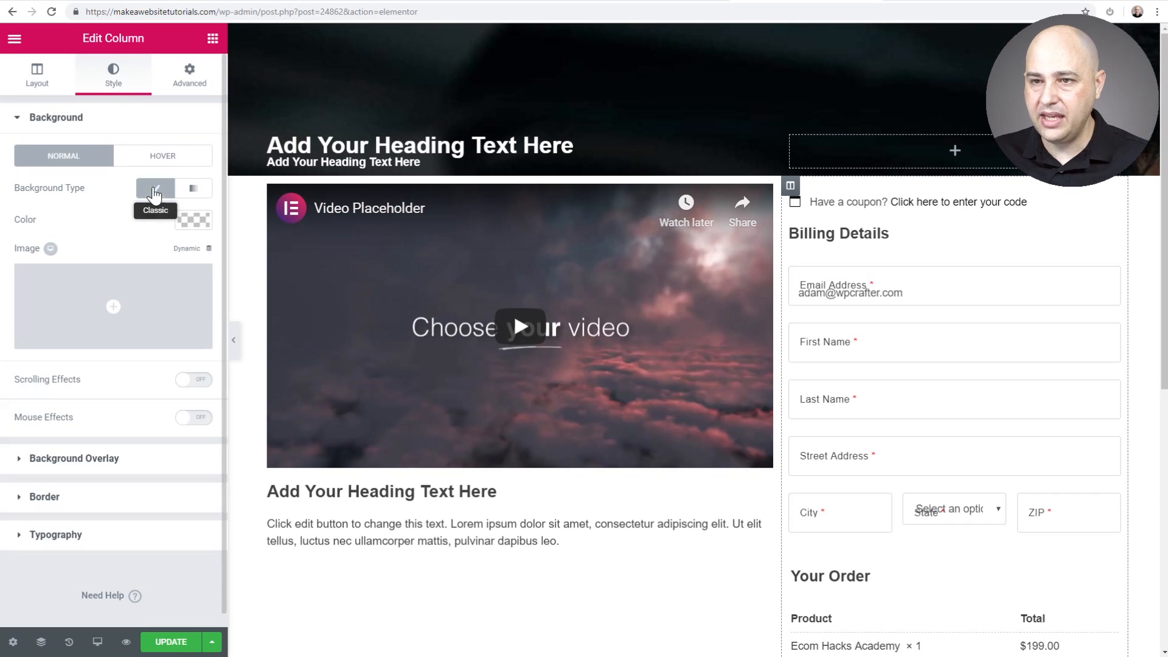
pyautogui.click(187, 220)
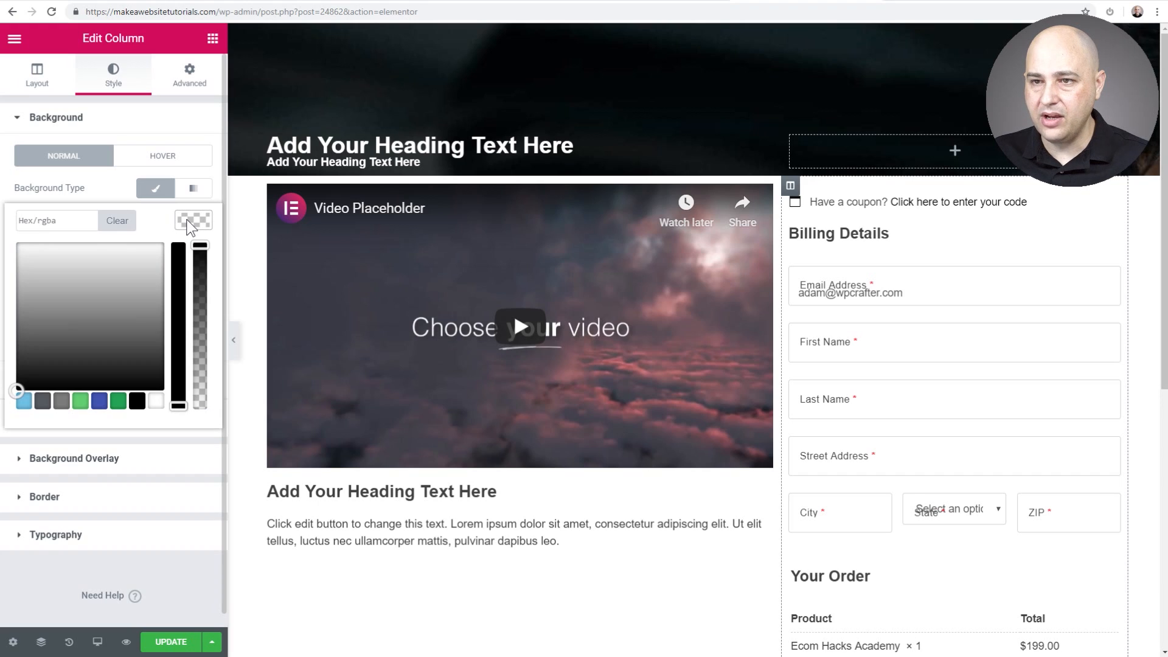
pyautogui.click(156, 401)
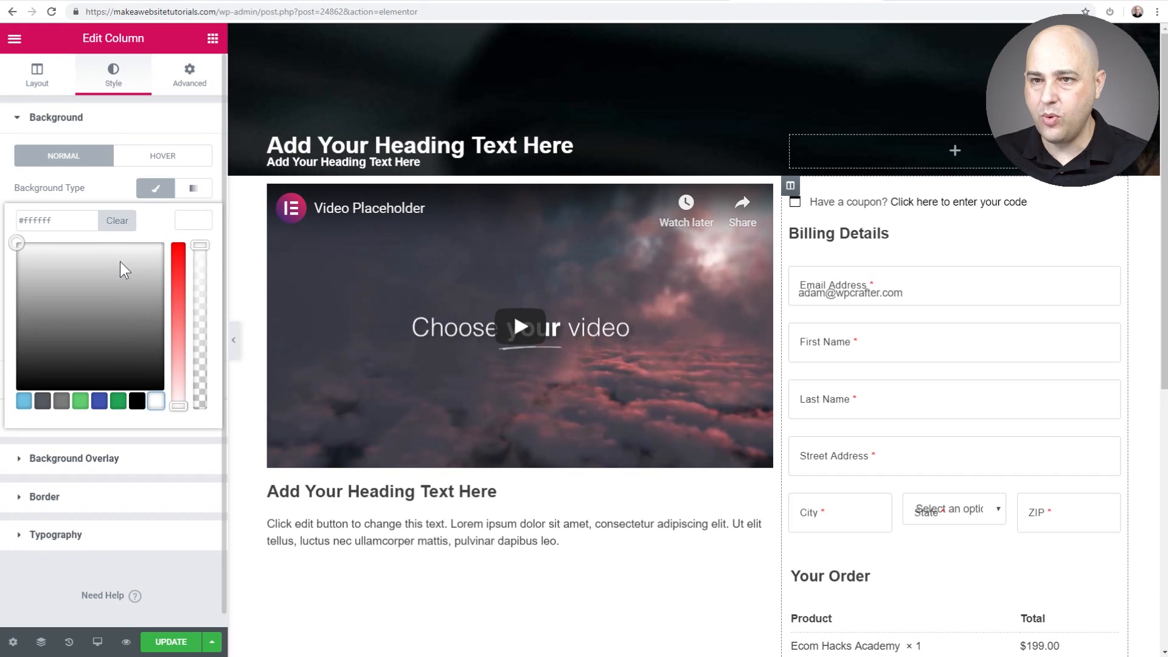
pyautogui.click(97, 187)
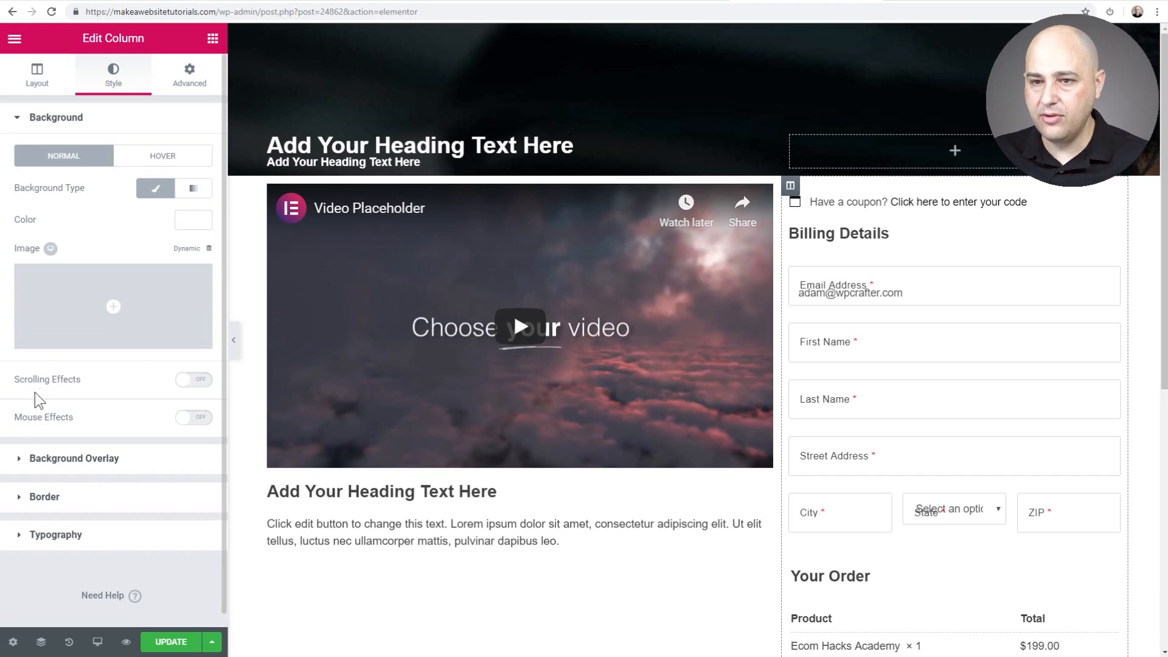
# Add a box shadow to the checkout form's column and set the shadow color to rgba(0,0,0,0.2).
pyautogui.click(44, 499)
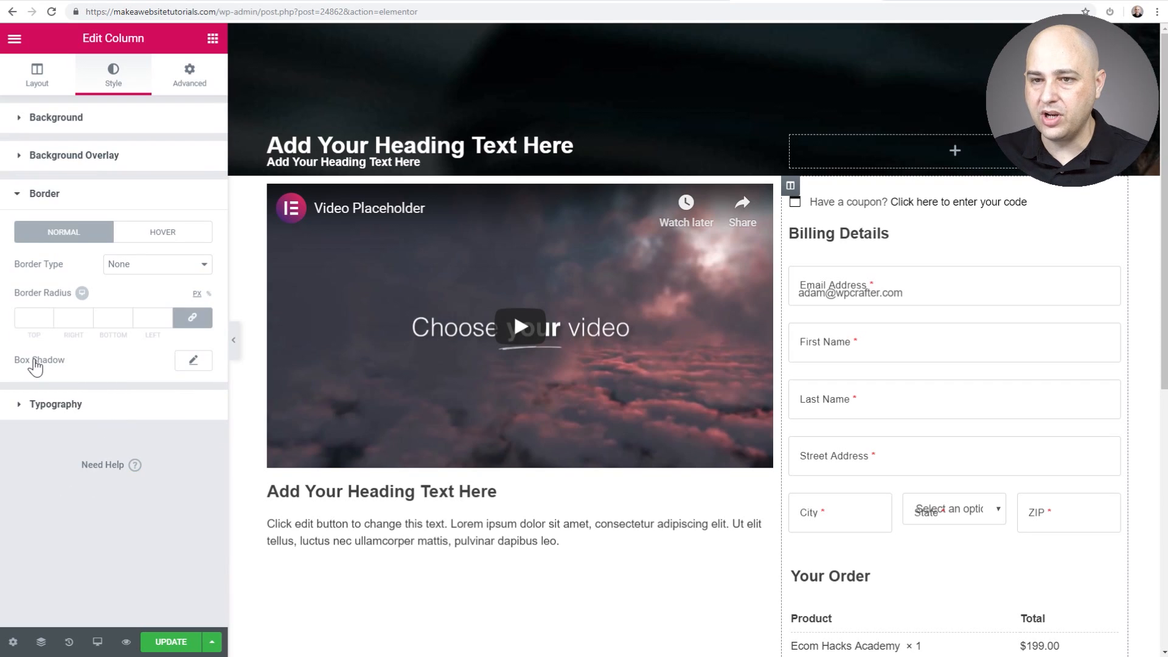
pyautogui.click(193, 361)
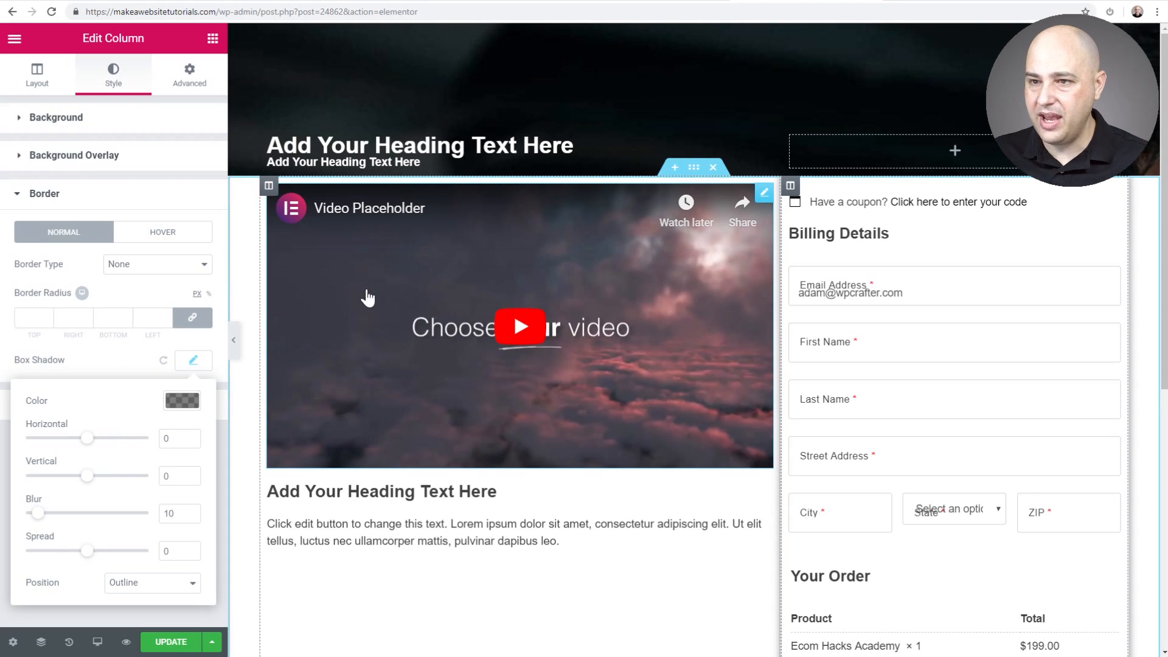
pyautogui.click(234, 342)
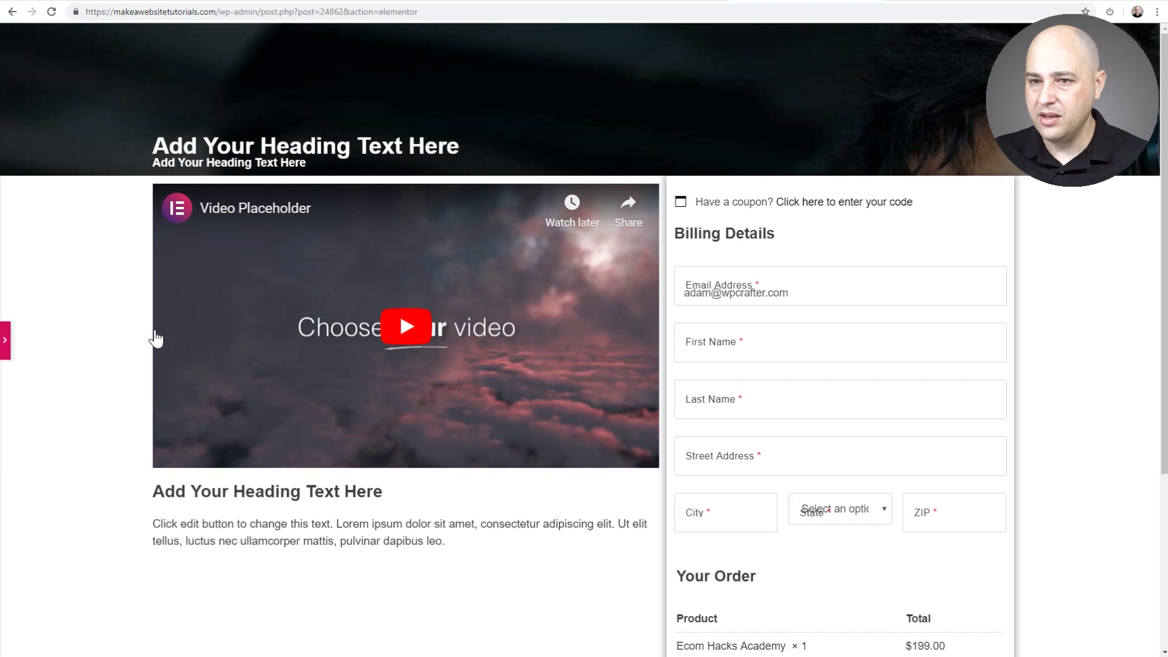
pyautogui.click(5, 341)
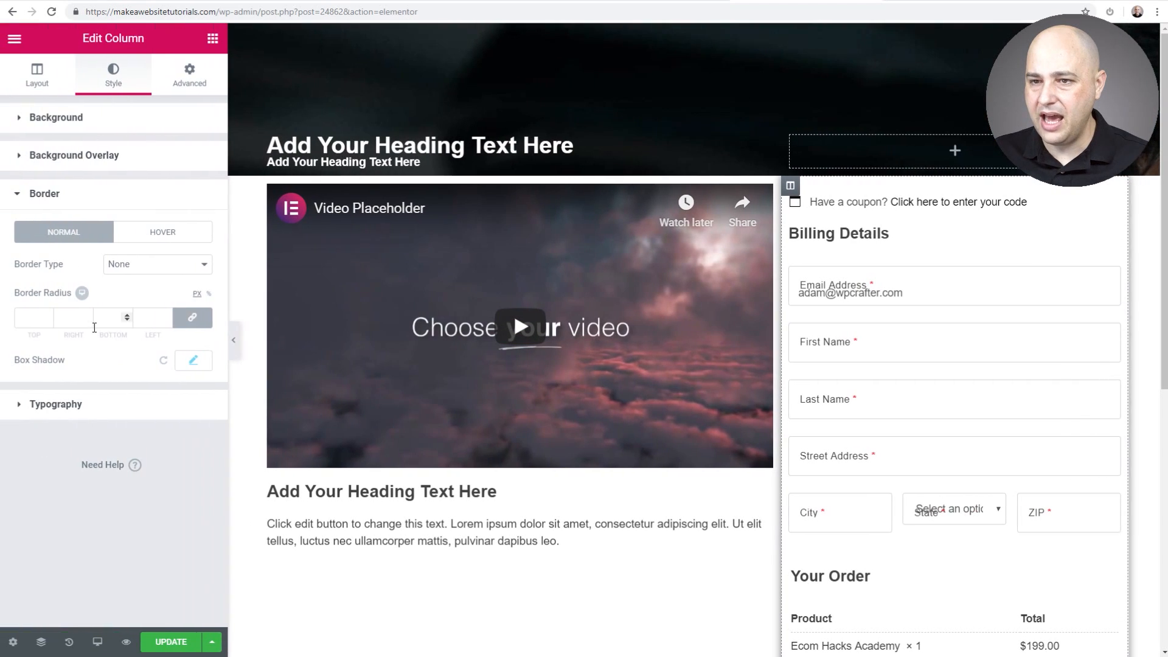
pyautogui.click(195, 364)
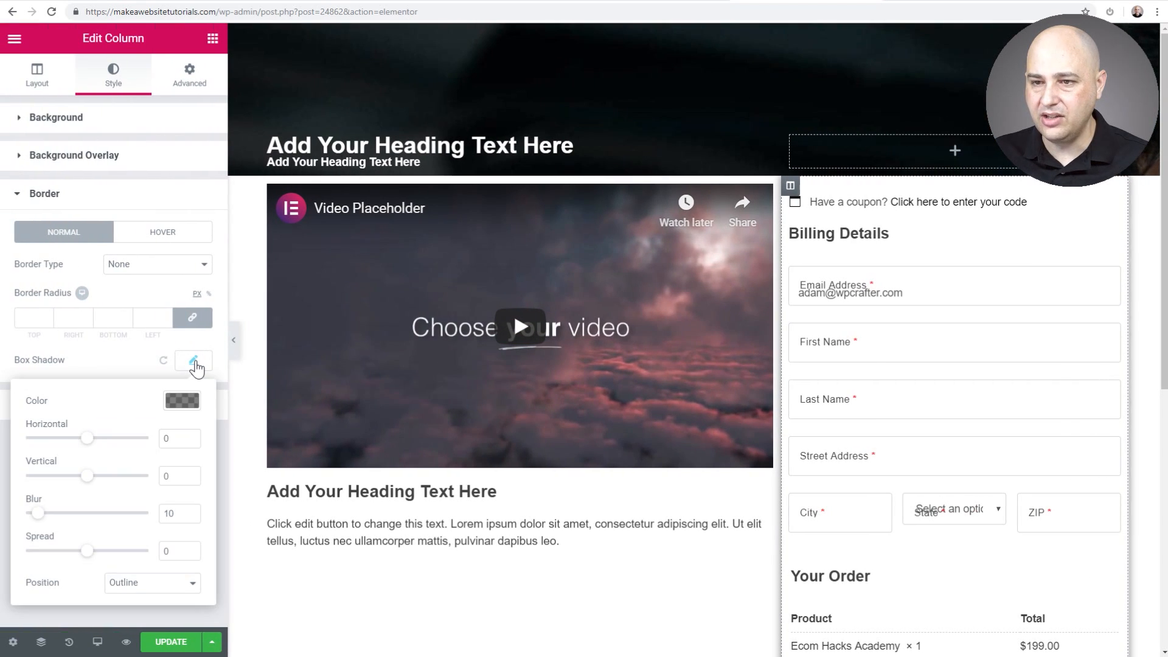
pyautogui.click(181, 401)
pyautogui.moveTo(189, 505); pyautogui.dragTo(186, 555)
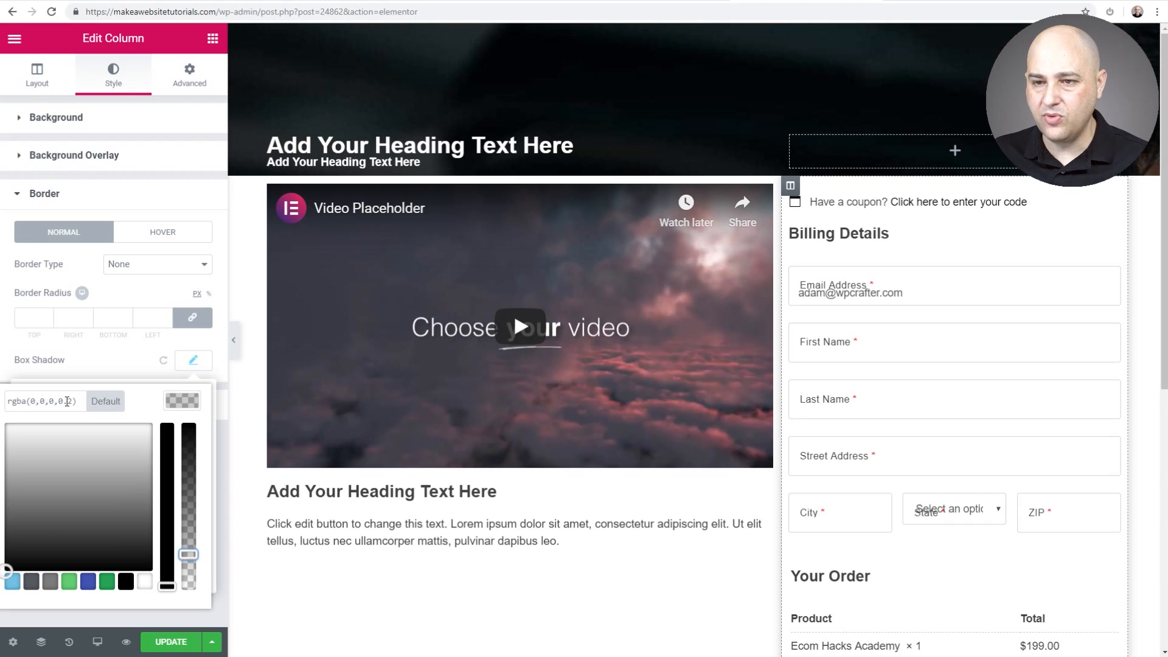
pyautogui.moveTo(194, 554); pyautogui.dragTo(173, 564)
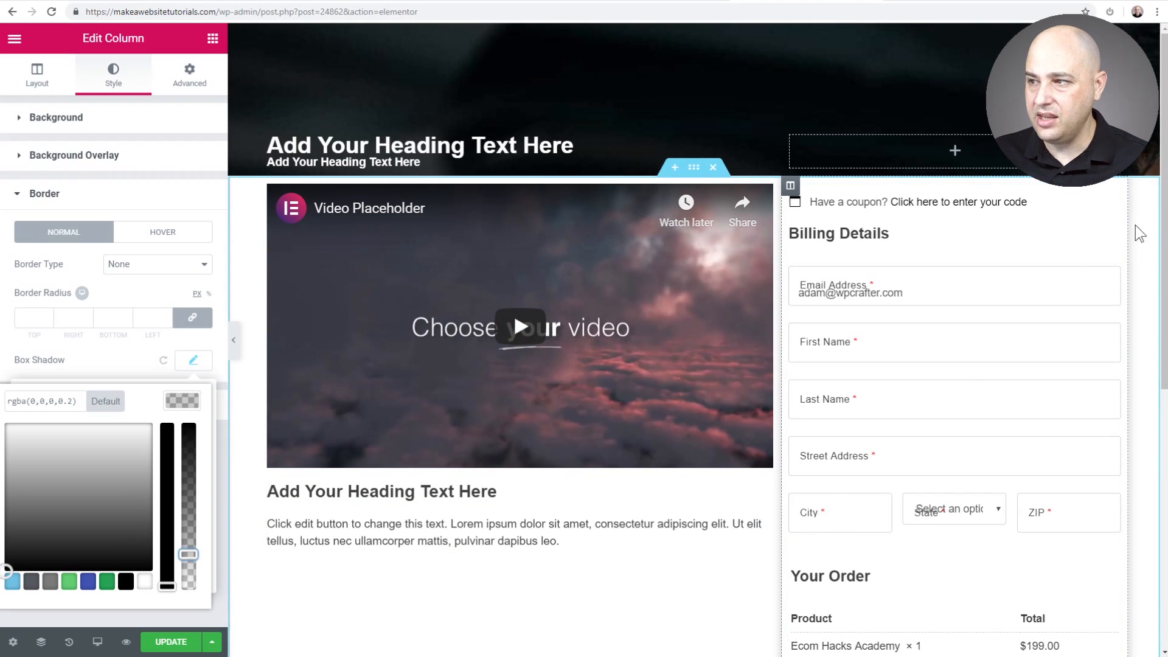
pyautogui.click(193, 364)
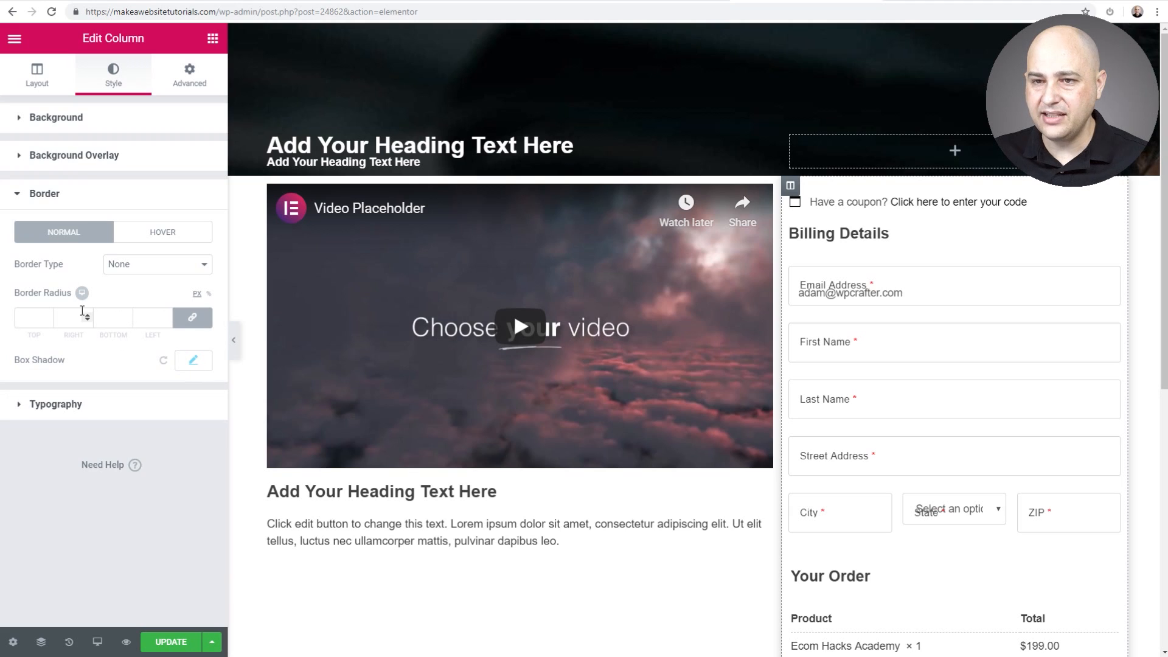
# Round the checkout column's corners with a 5 px border radius, comparing them with the form on the example page.
pyautogui.click(643, 1)
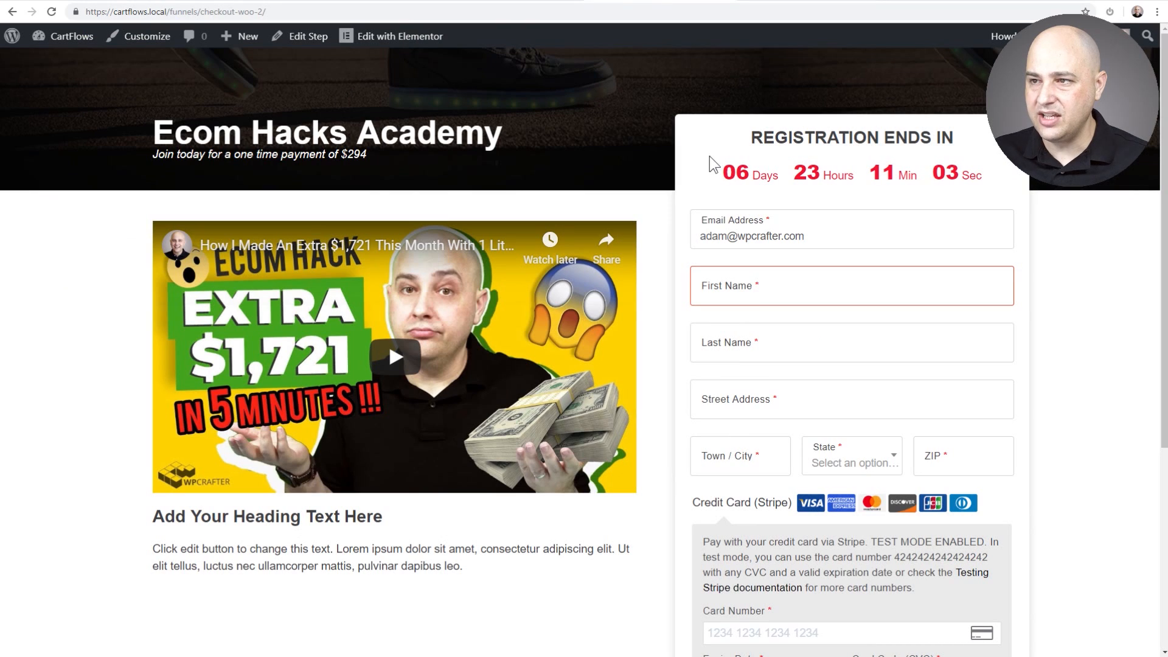
pyautogui.click(797, 2)
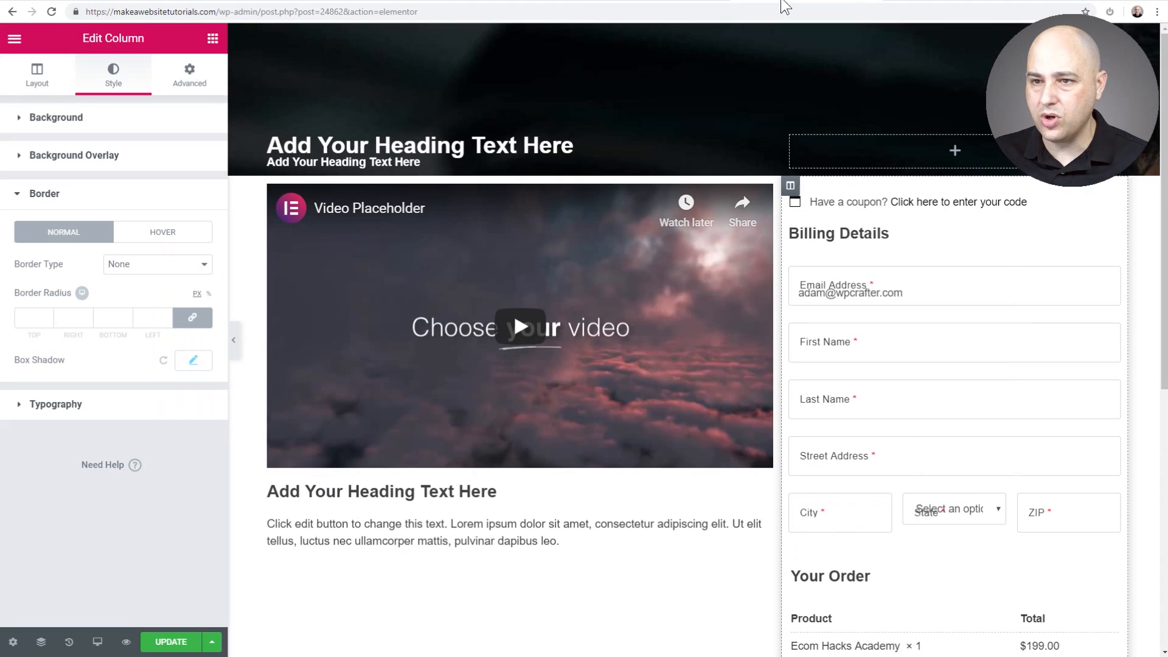
pyautogui.click(42, 320)
pyautogui.write('5')
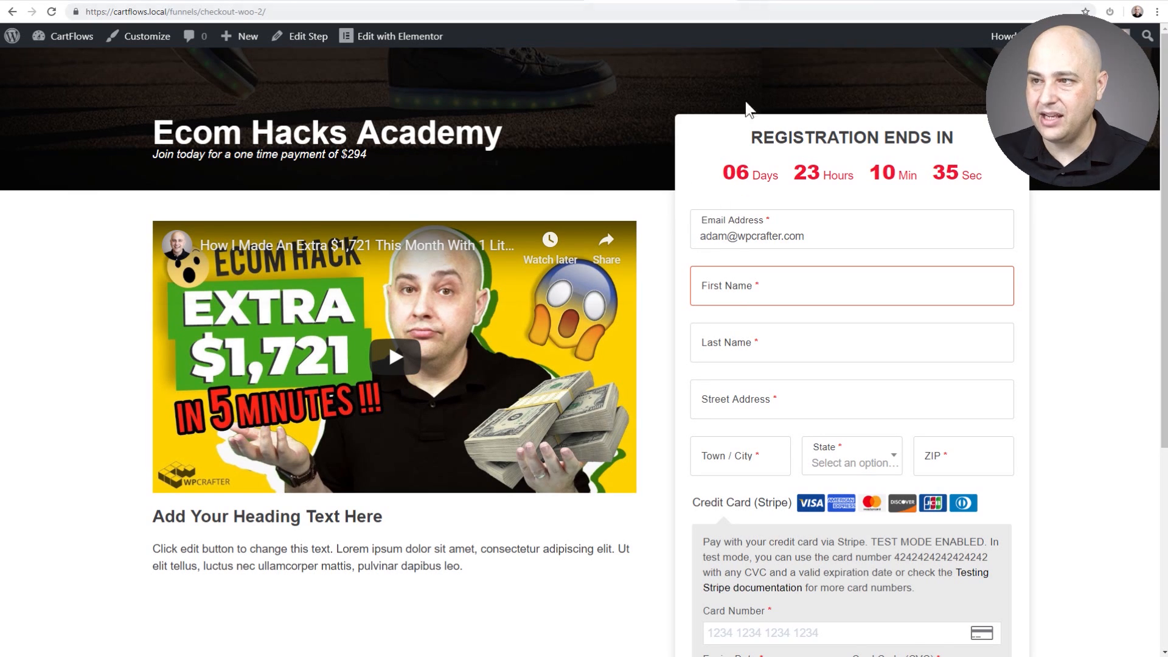
pyautogui.moveTo(679, 225); pyautogui.dragTo(688, 221)
pyautogui.click(682, 222)
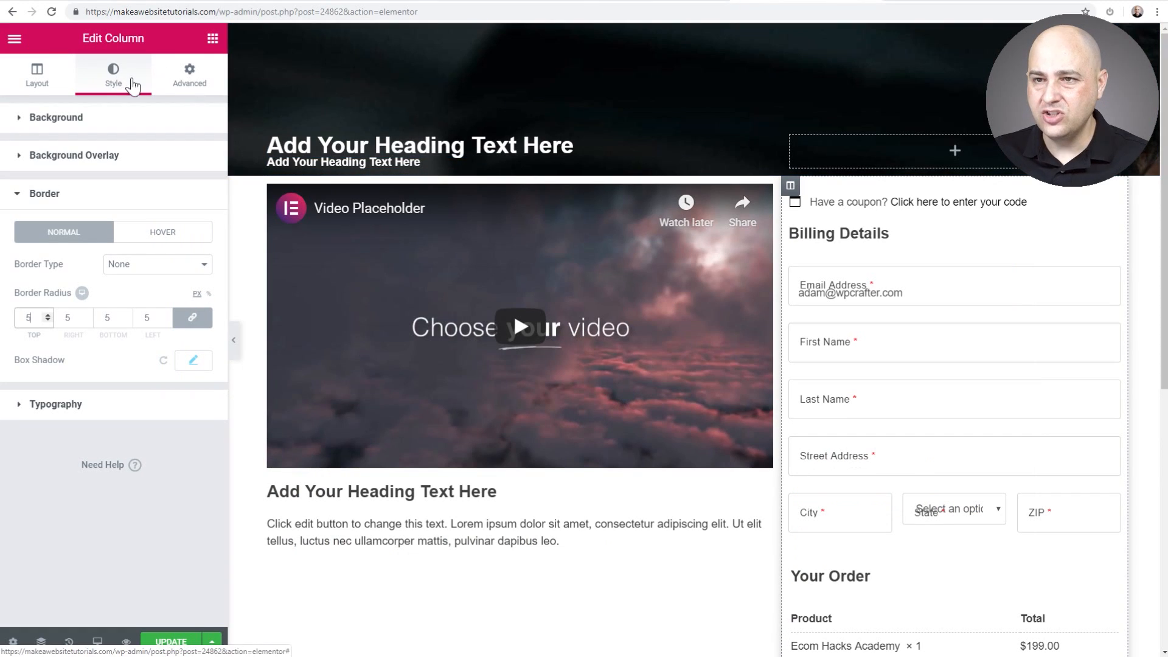
# Set the checkout column's padding to 20 px on all sides and compare the spacing with the example page.
pyautogui.click(181, 85)
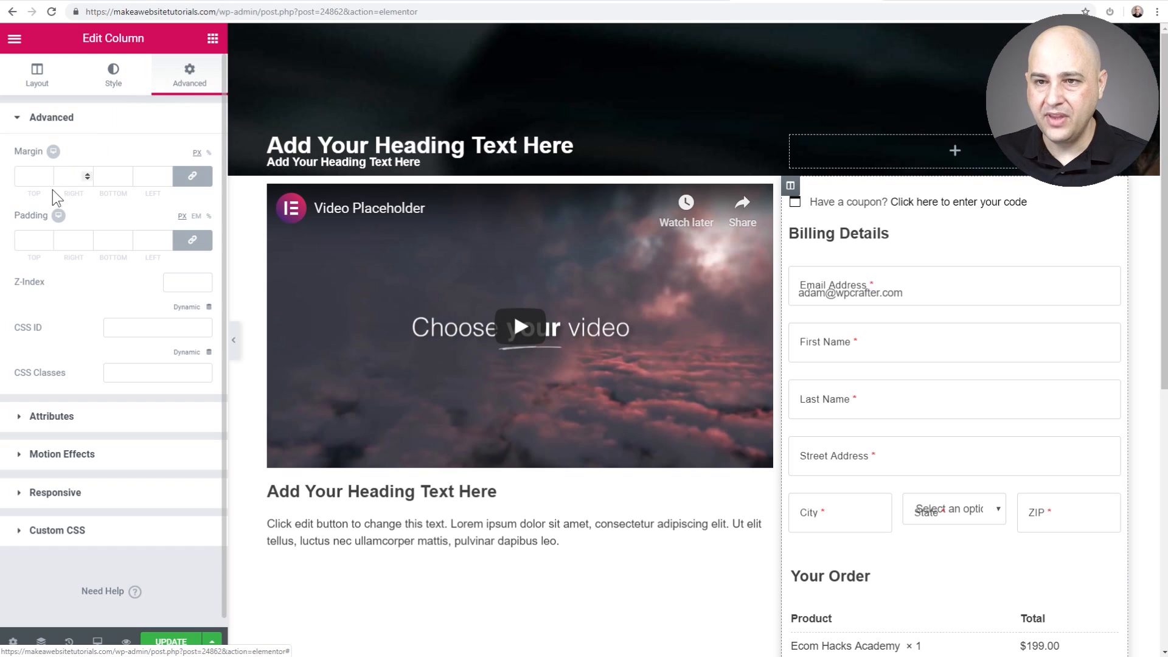
pyautogui.click(26, 240)
pyautogui.write('20')
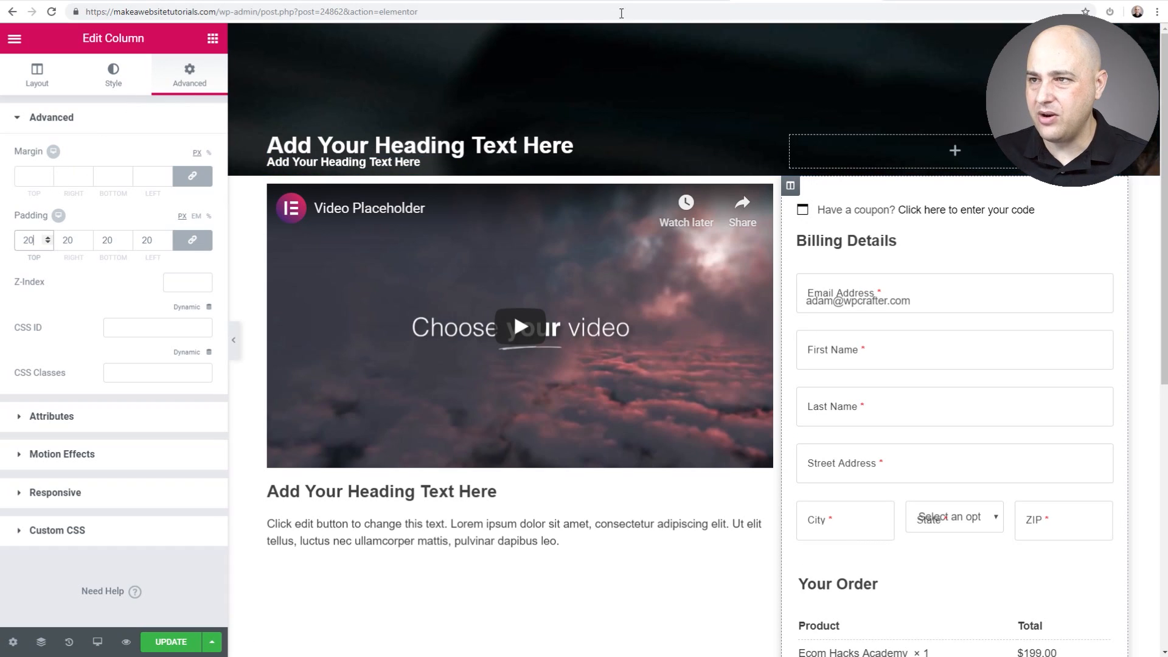
pyautogui.click(654, 2)
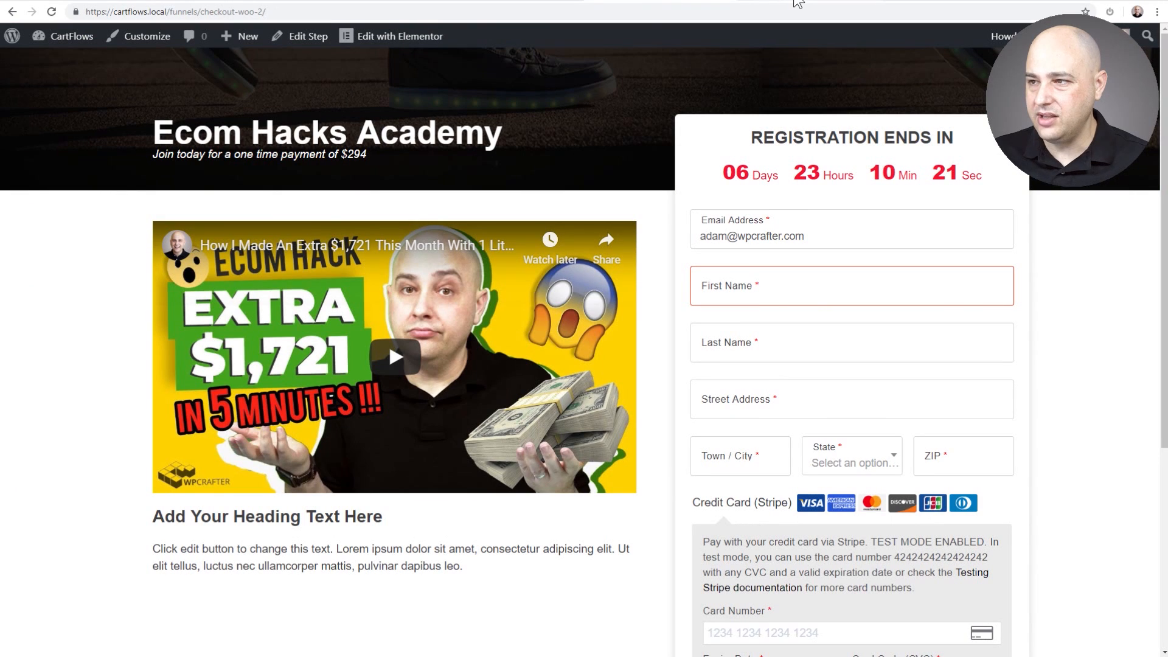
pyautogui.click(797, 2)
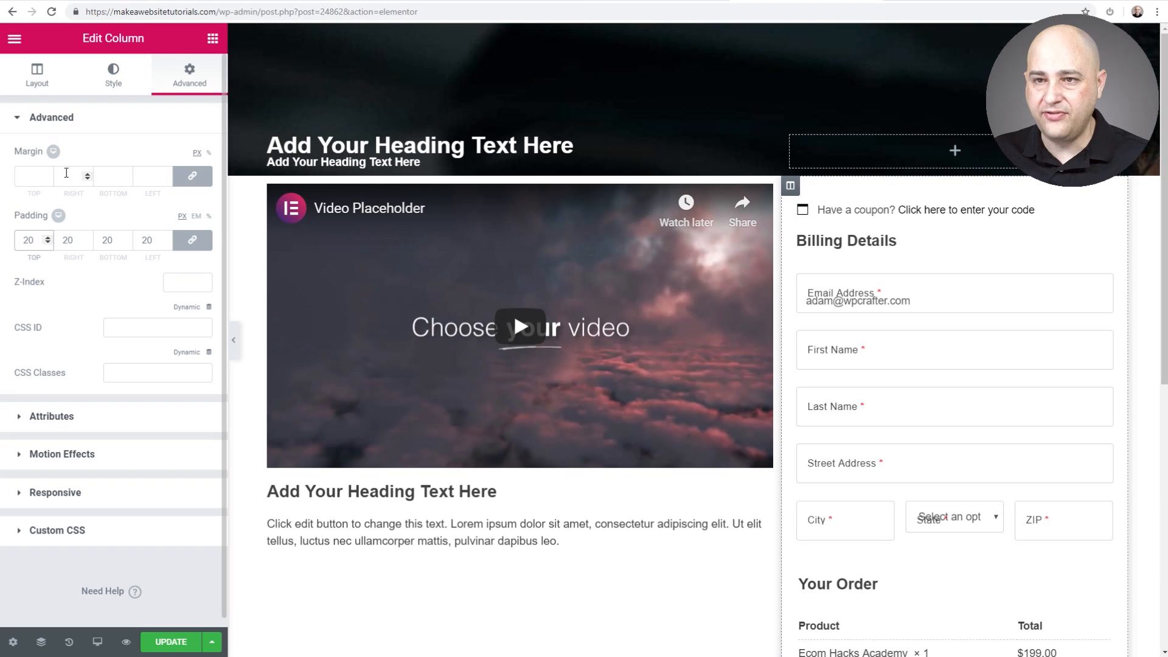
pyautogui.click(37, 176)
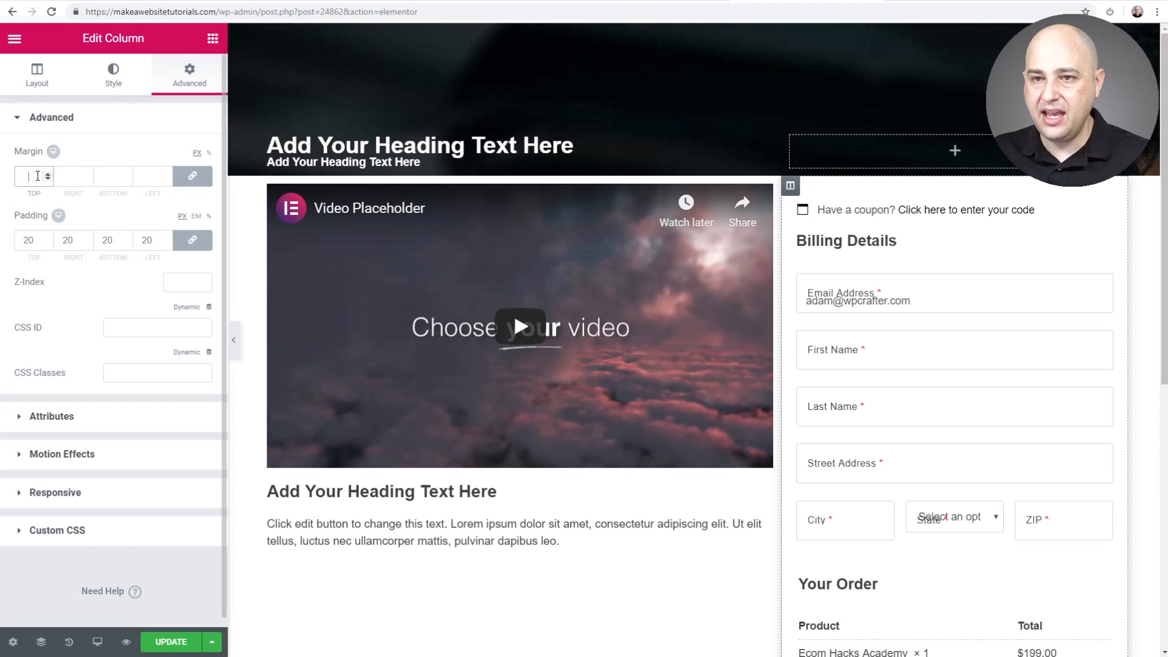
pyautogui.write('100')
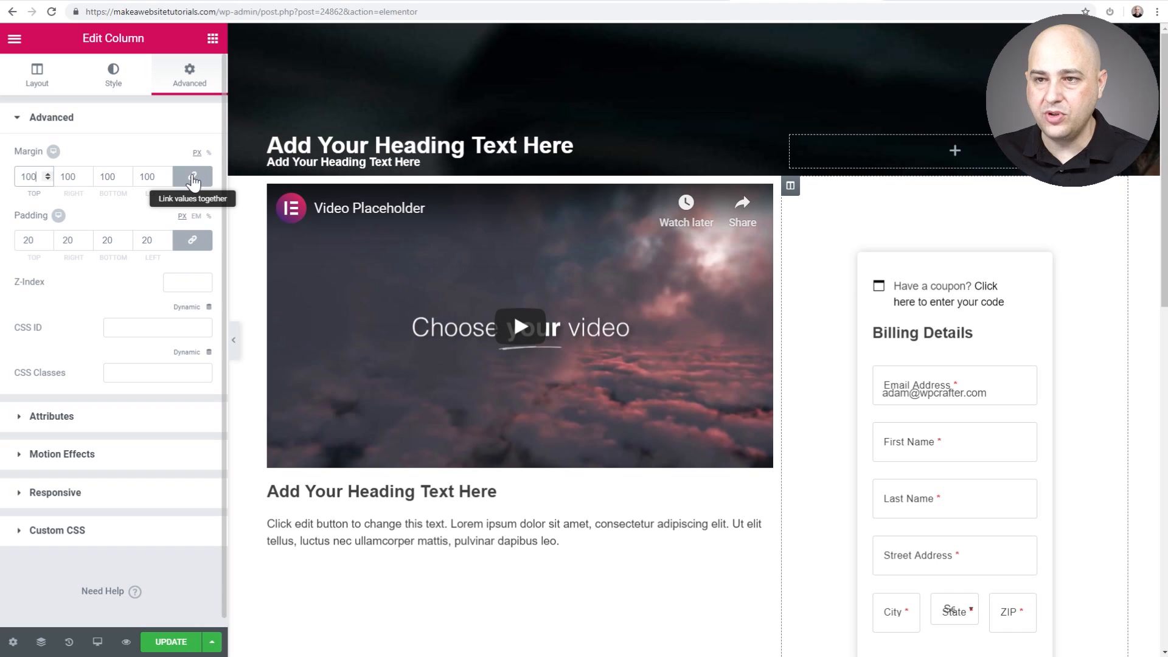
pyautogui.press('BackSpace')
pyautogui.press('BackSpace')
pyautogui.press('BackSpace')
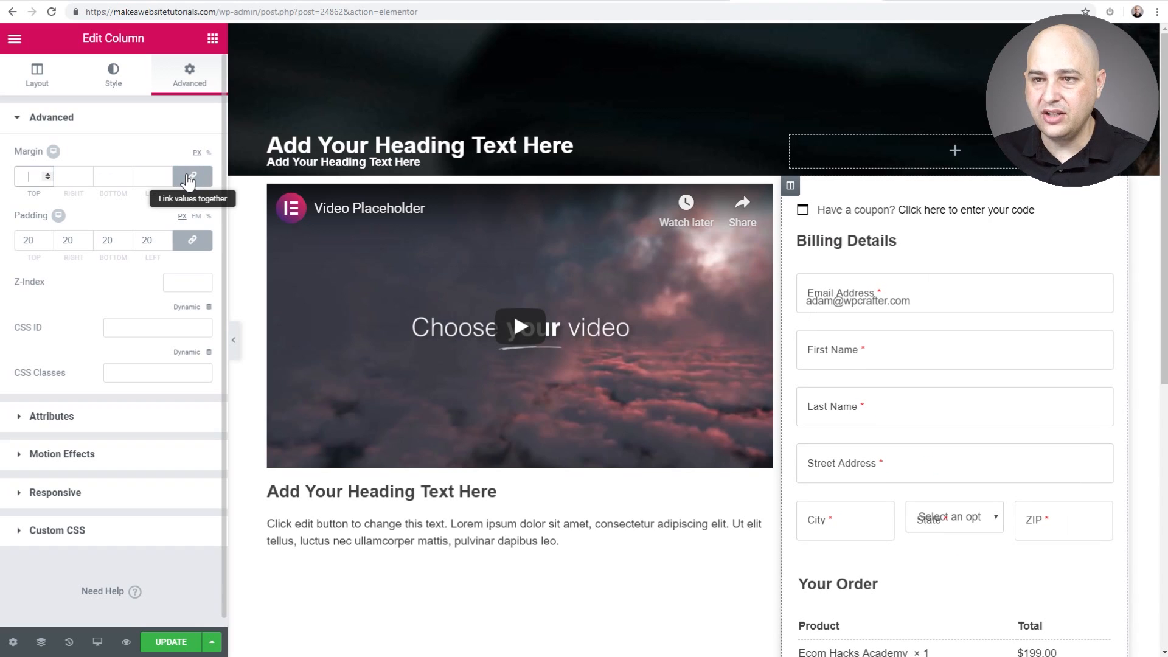
# Unlink the checkout column's margins, set only the top margin to -100 px, and preview the overlap with the header.
pyautogui.click(189, 178)
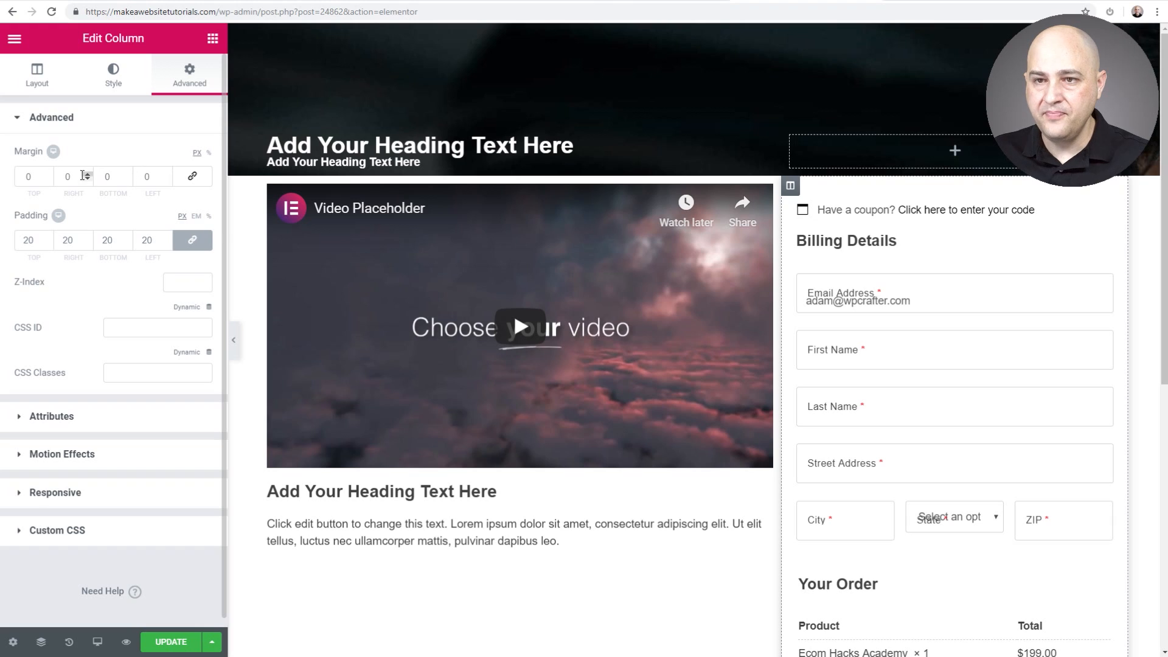
pyautogui.click(26, 176)
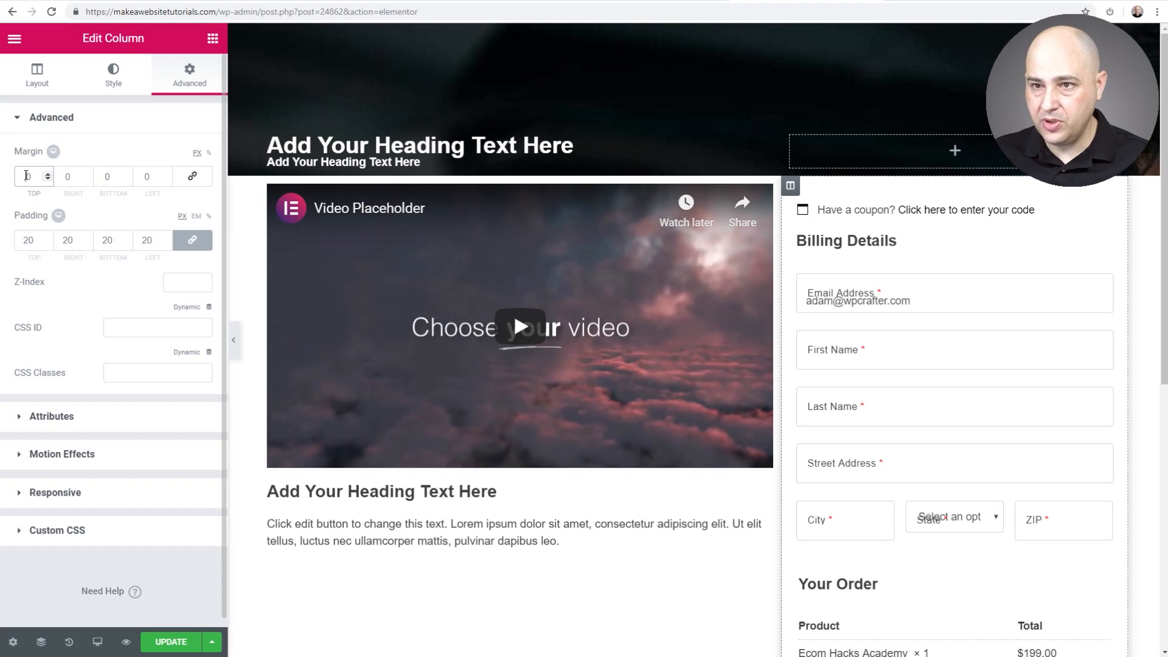
pyautogui.write('100')
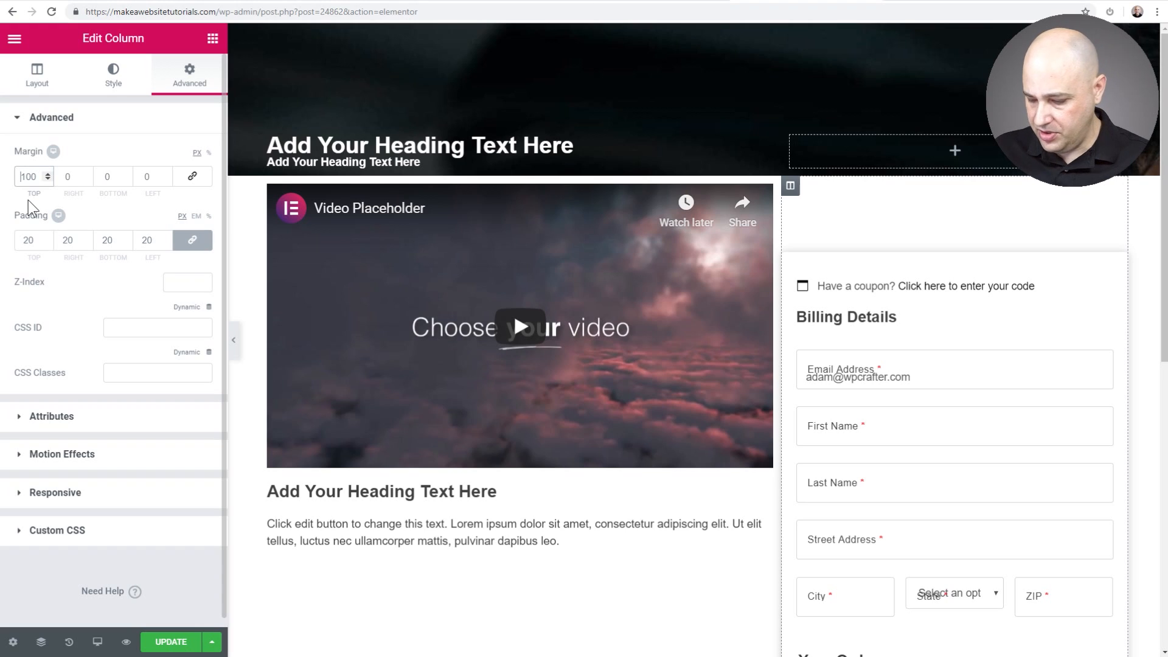
pyautogui.write('-')
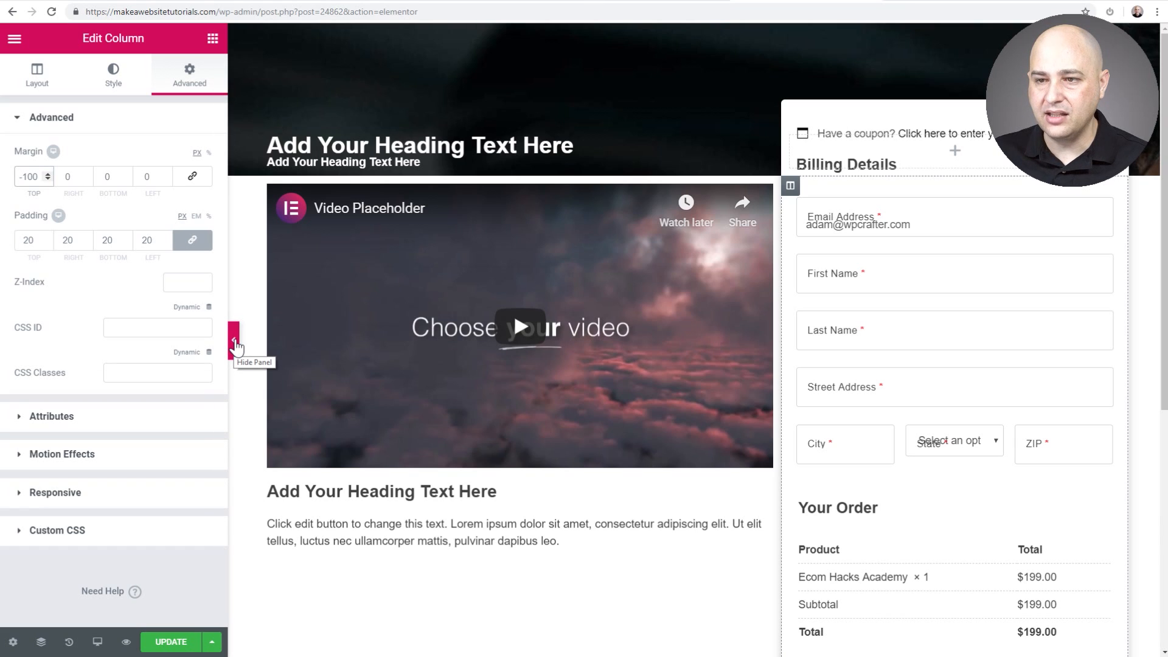
pyautogui.click(235, 342)
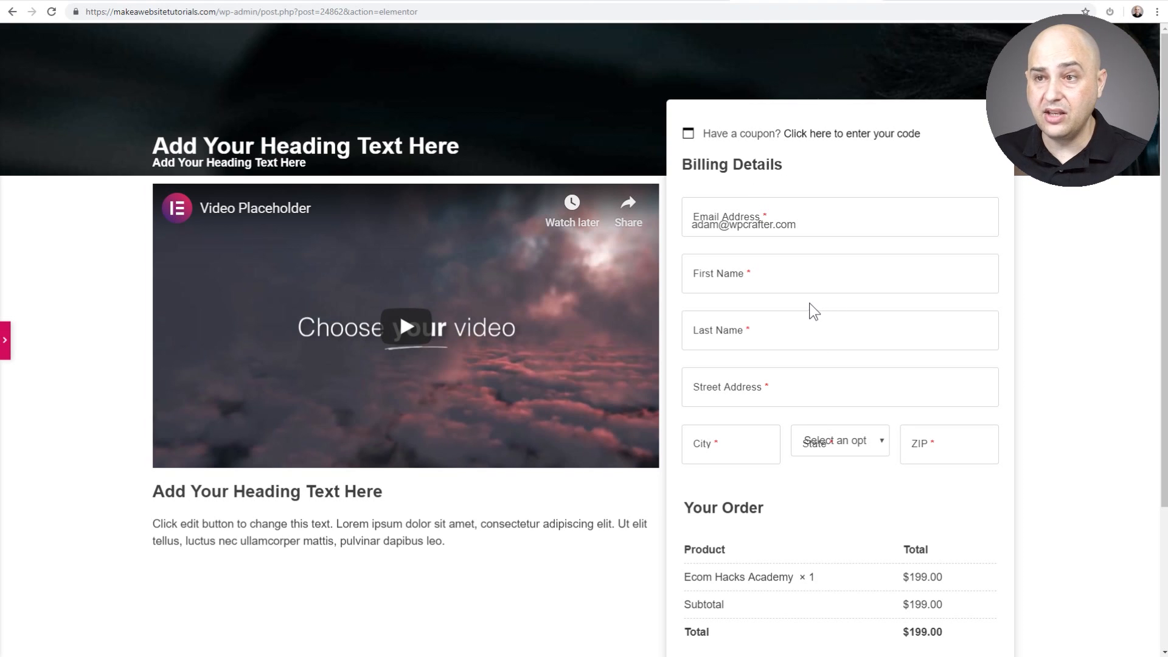
pyautogui.click(4, 341)
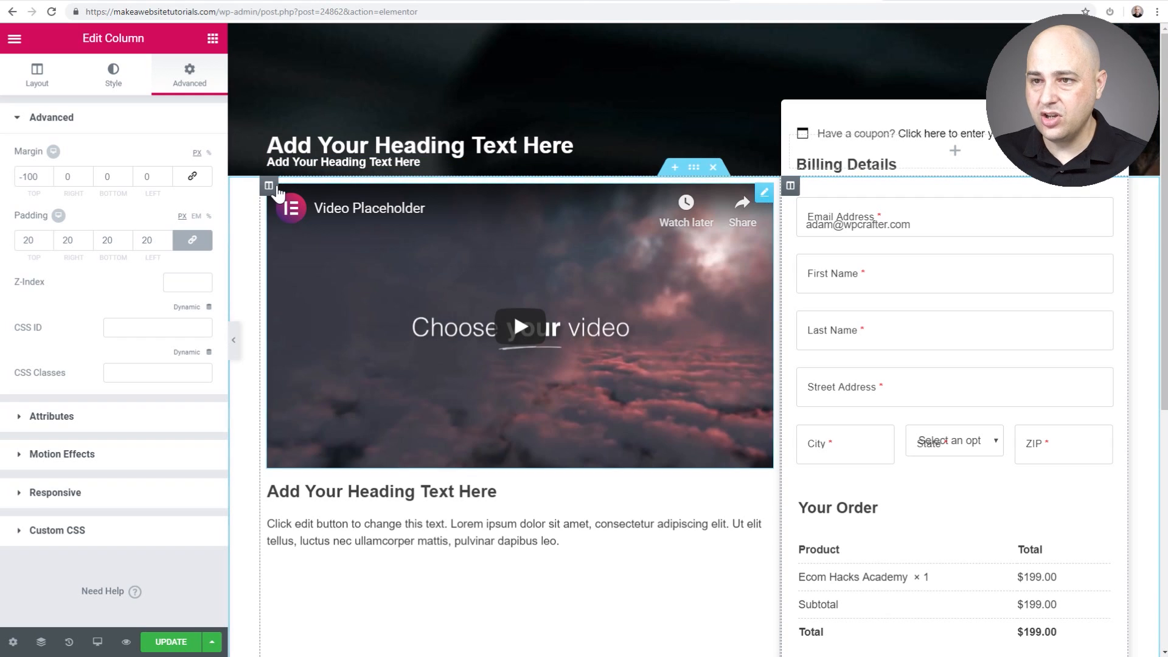
# Give the video column 20 px padding on all sides and compare its spacing with the example page.
pyautogui.click(269, 187)
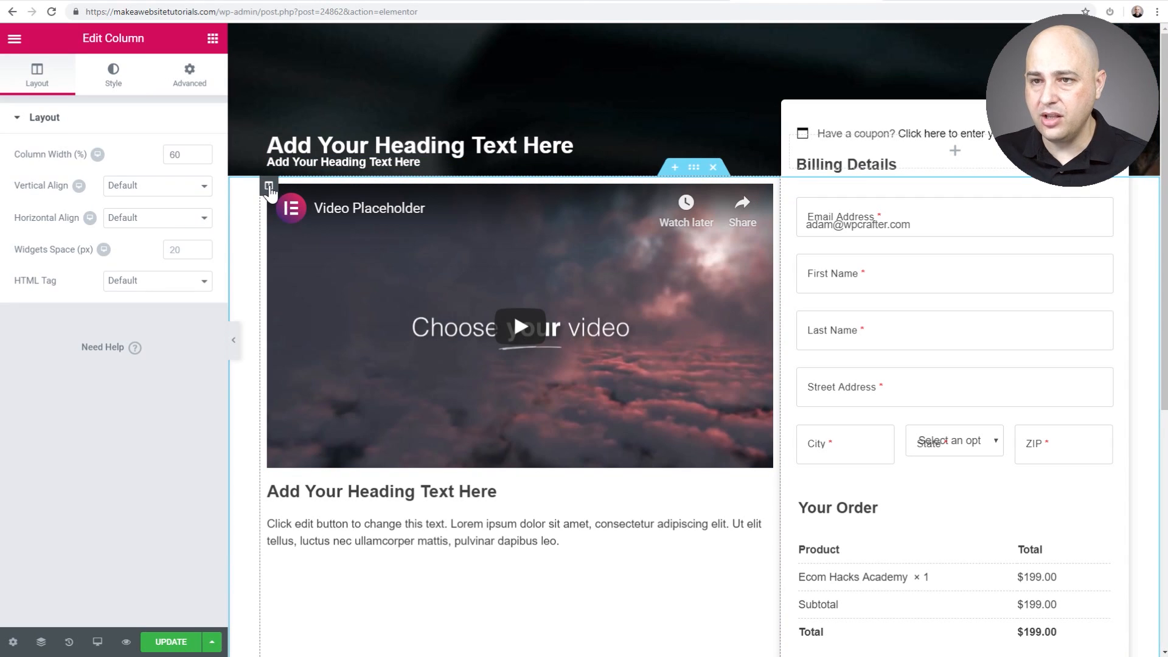
pyautogui.click(190, 83)
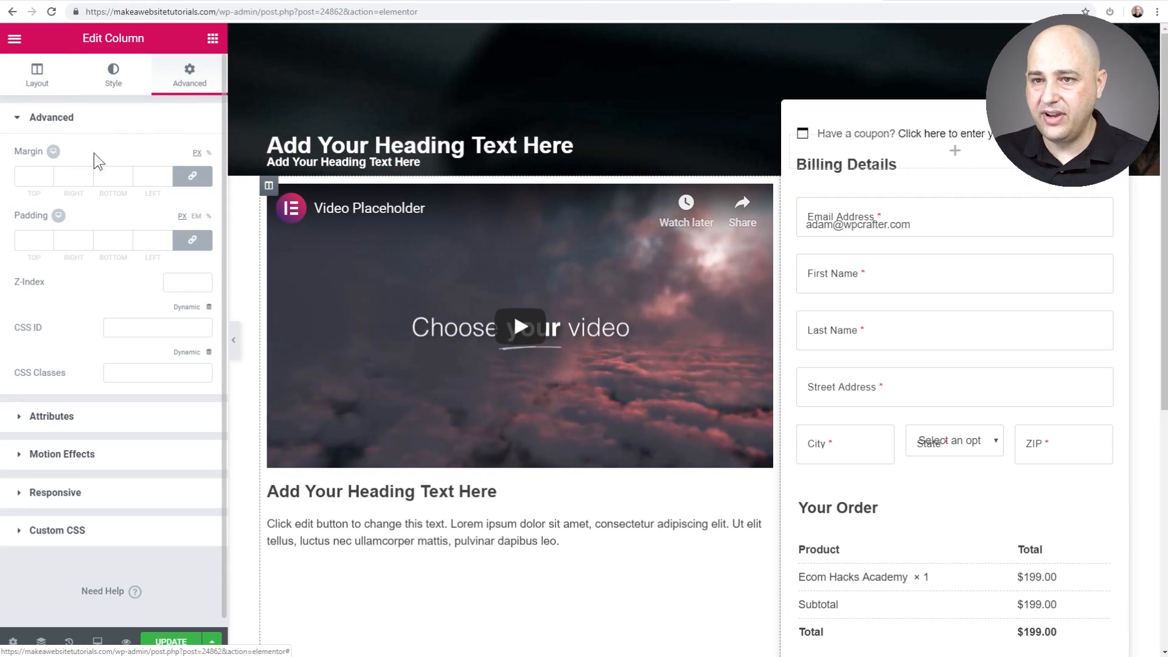
pyautogui.click(33, 237)
pyautogui.write('20')
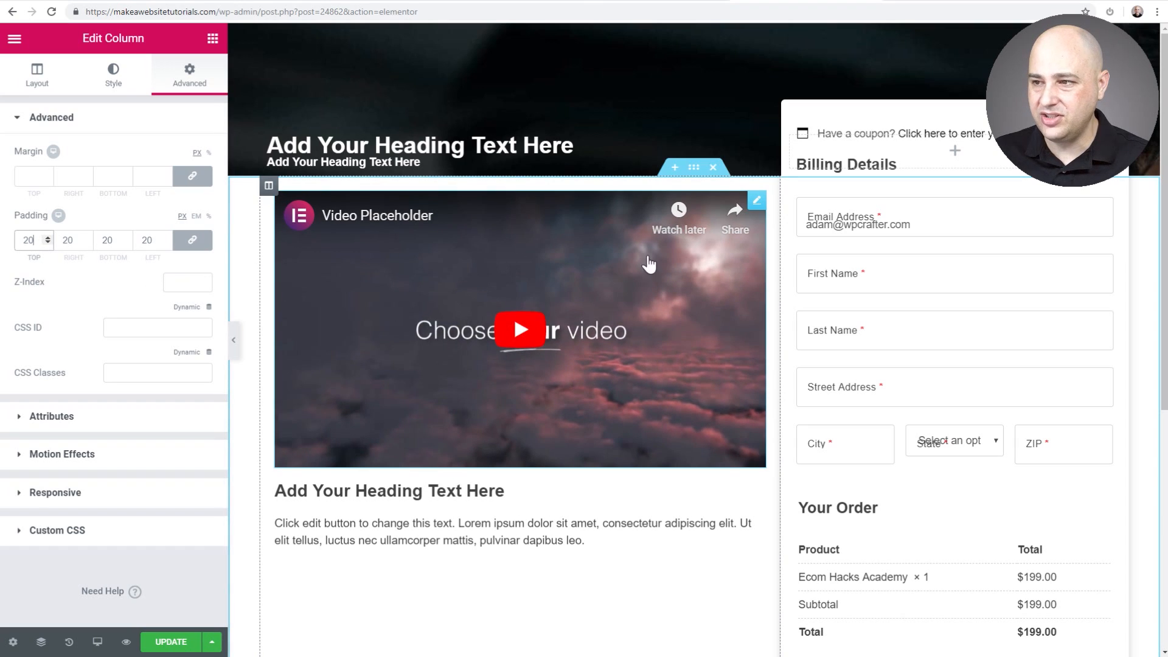
pyautogui.click(682, 4)
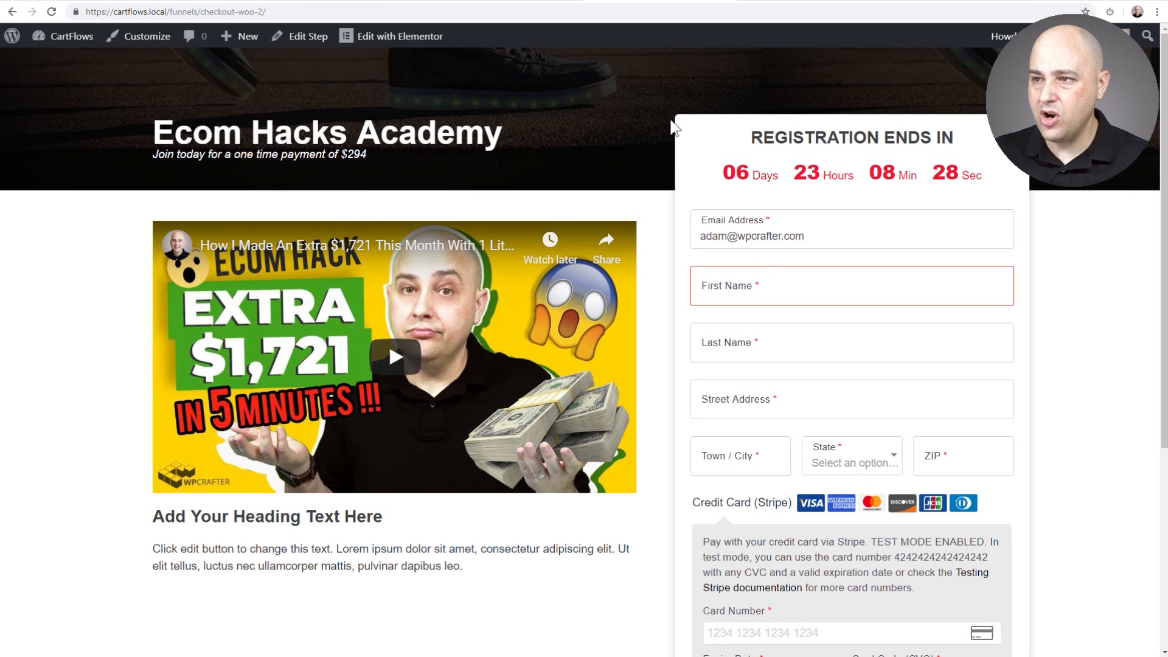
pyautogui.click(785, 4)
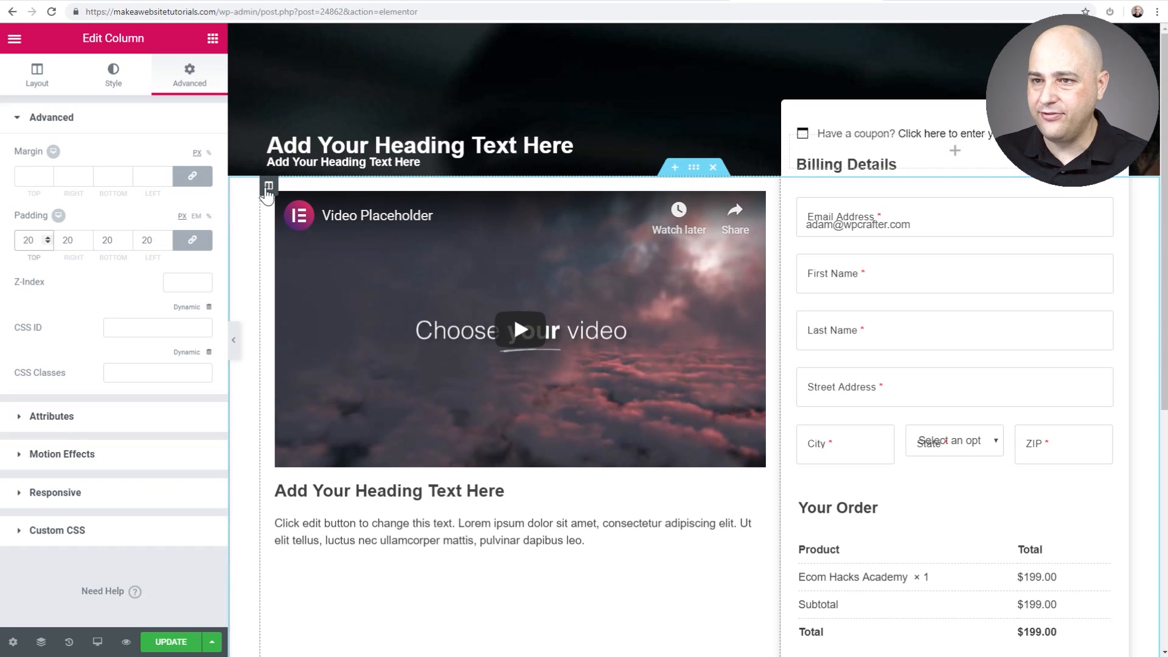
# Replace the video column's padding with 40 px on all sides.
pyautogui.press('BackSpace')
pyautogui.press('BackSpace')
pyautogui.write('50')
pyautogui.press('BackSpace')
pyautogui.press('BackSpace')
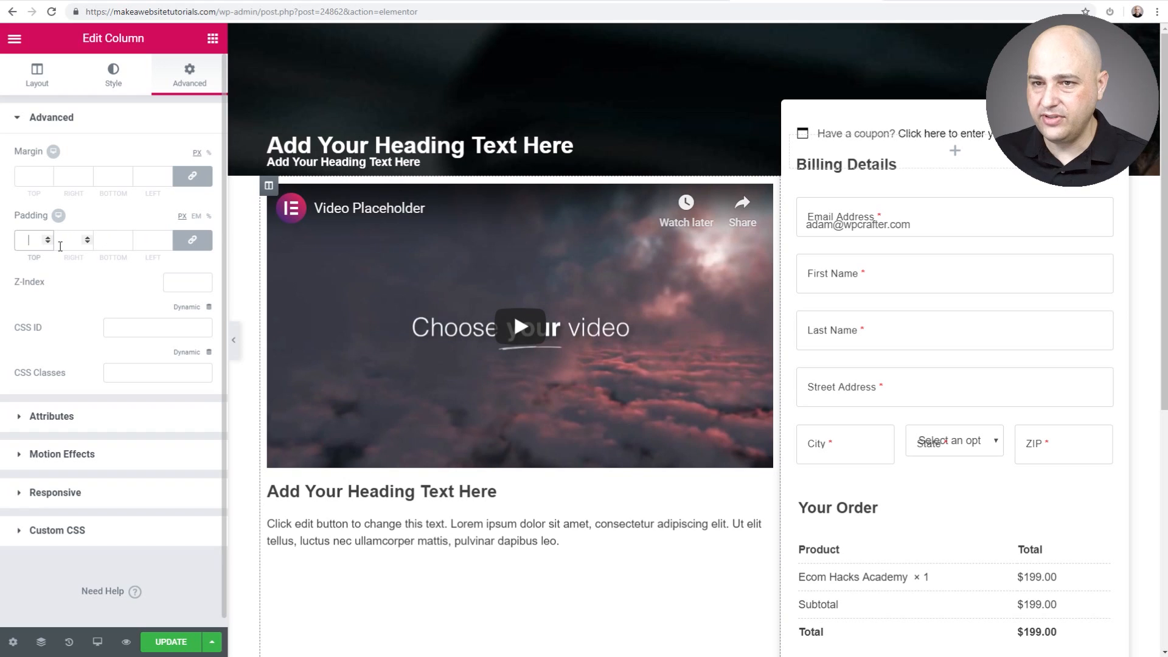
pyautogui.write('40')
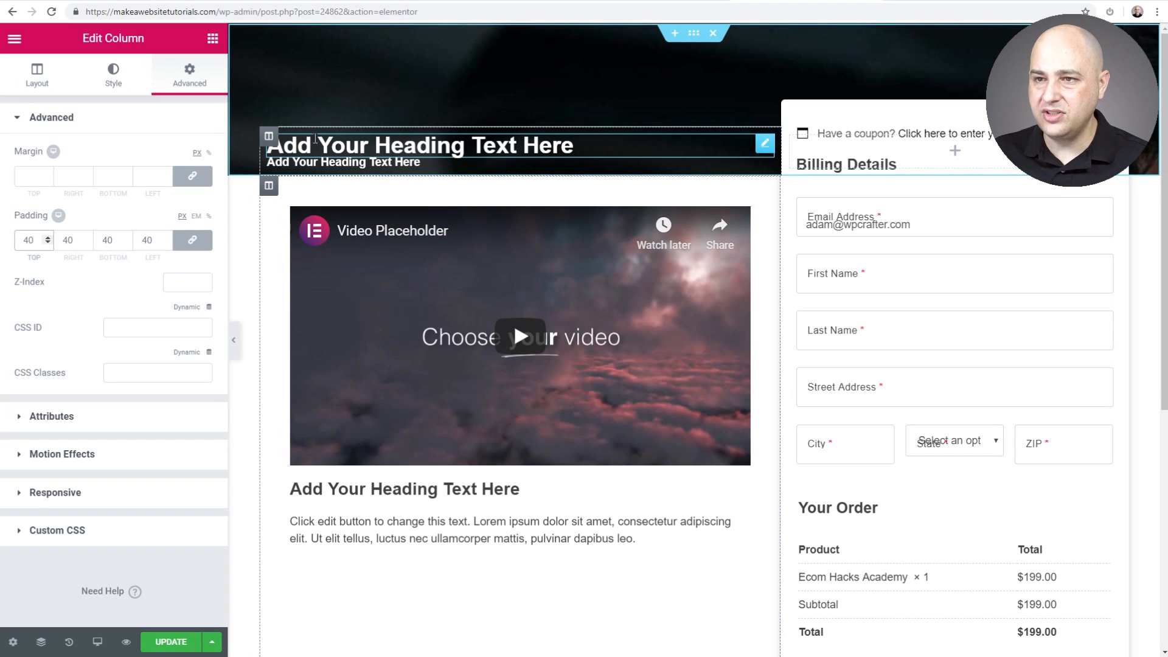
# Set the header heading column's padding to 40 px on all sides and preview the page without the editing panel.
pyautogui.click(269, 137)
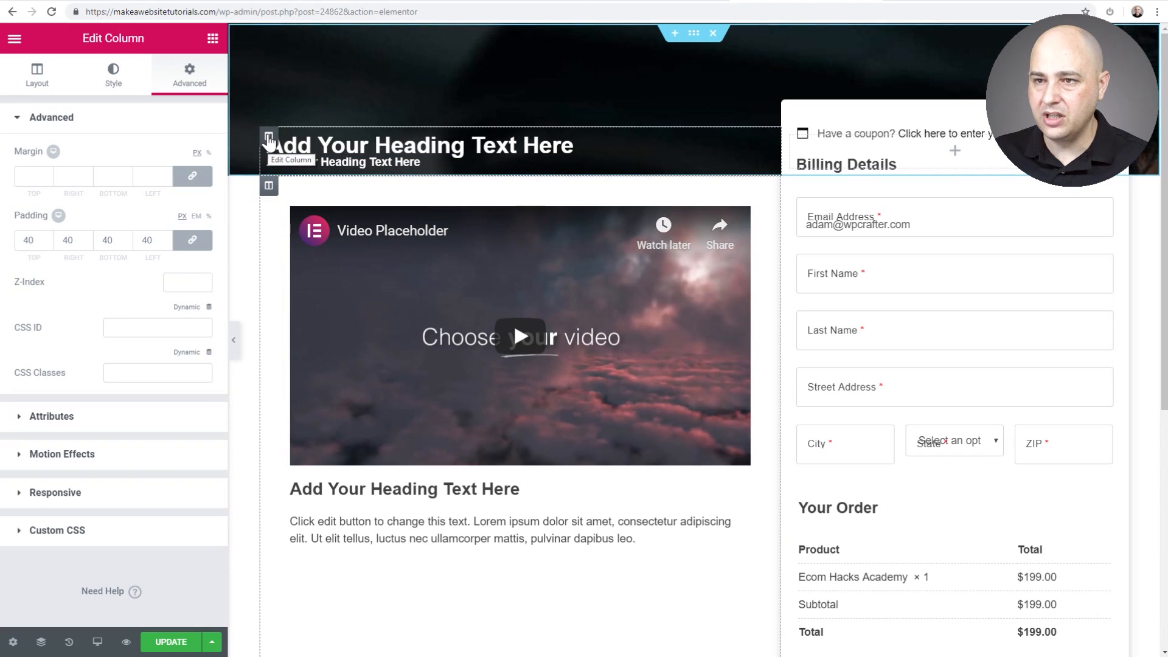
pyautogui.click(181, 78)
pyautogui.click(28, 240)
pyautogui.write('40')
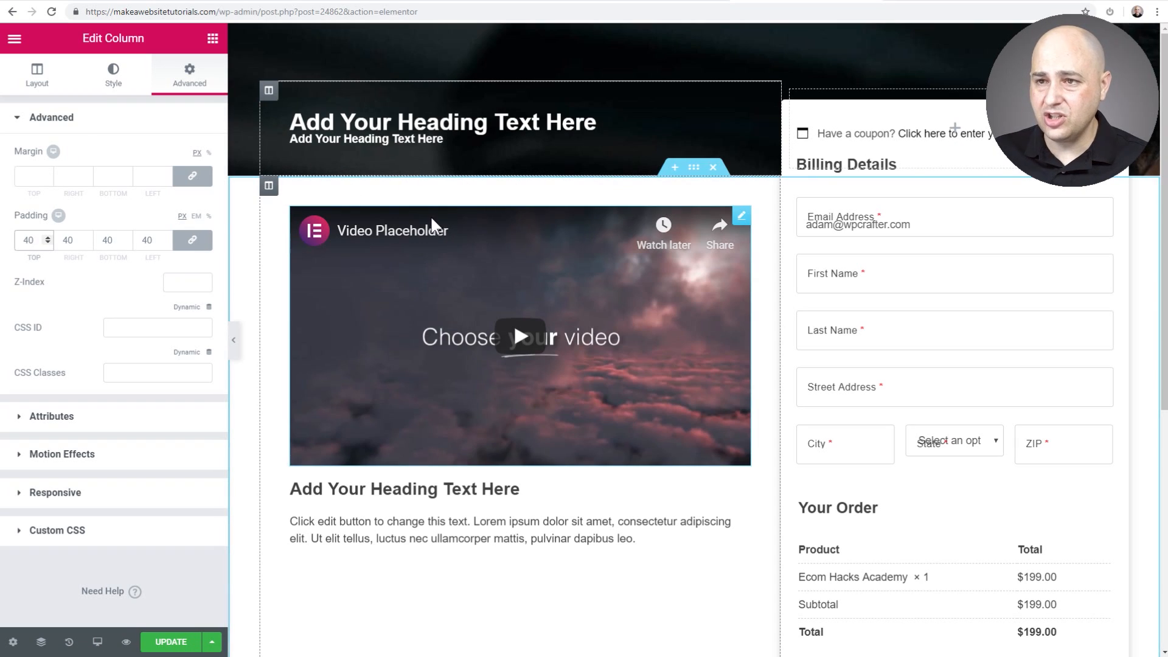
pyautogui.click(236, 333)
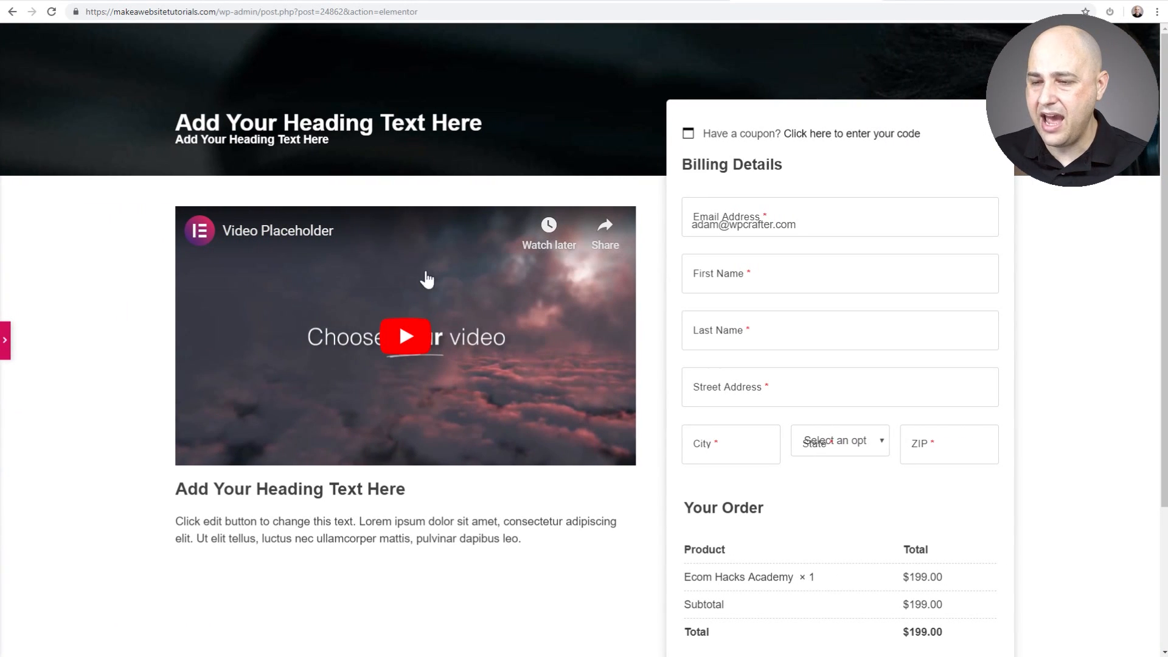
# Restore the editing panel and examine the checkout form's headings, order table and lower section.
pyautogui.click(6, 341)
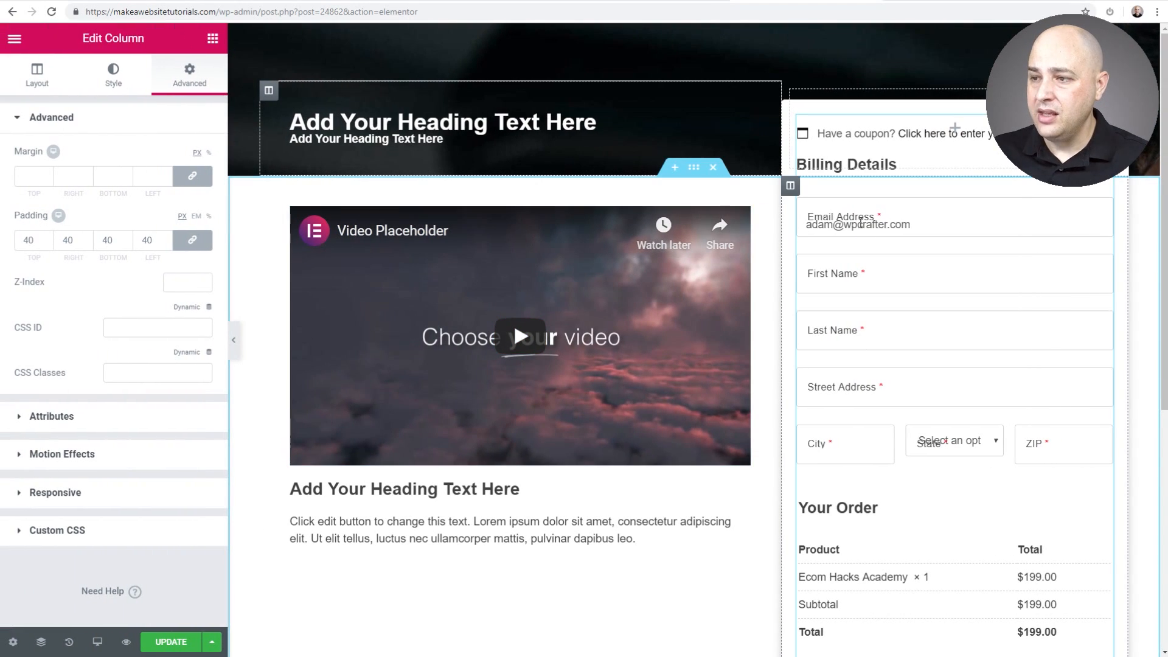
pyautogui.scroll(-6, 955, 127)
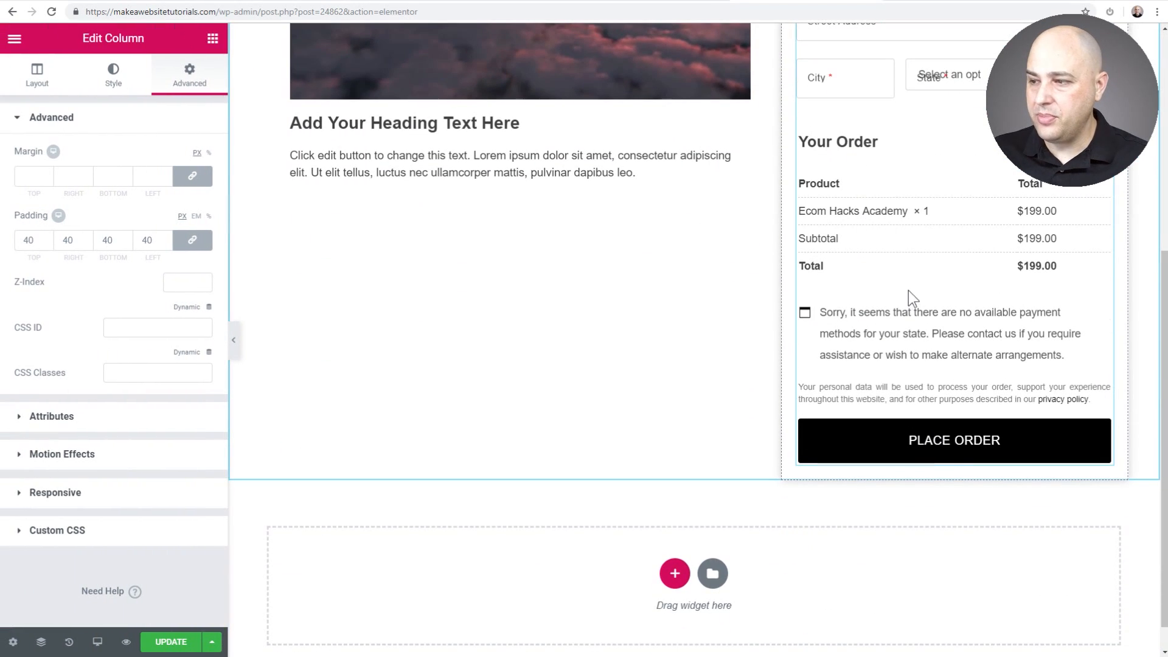
pyautogui.scroll(6, 913, 286)
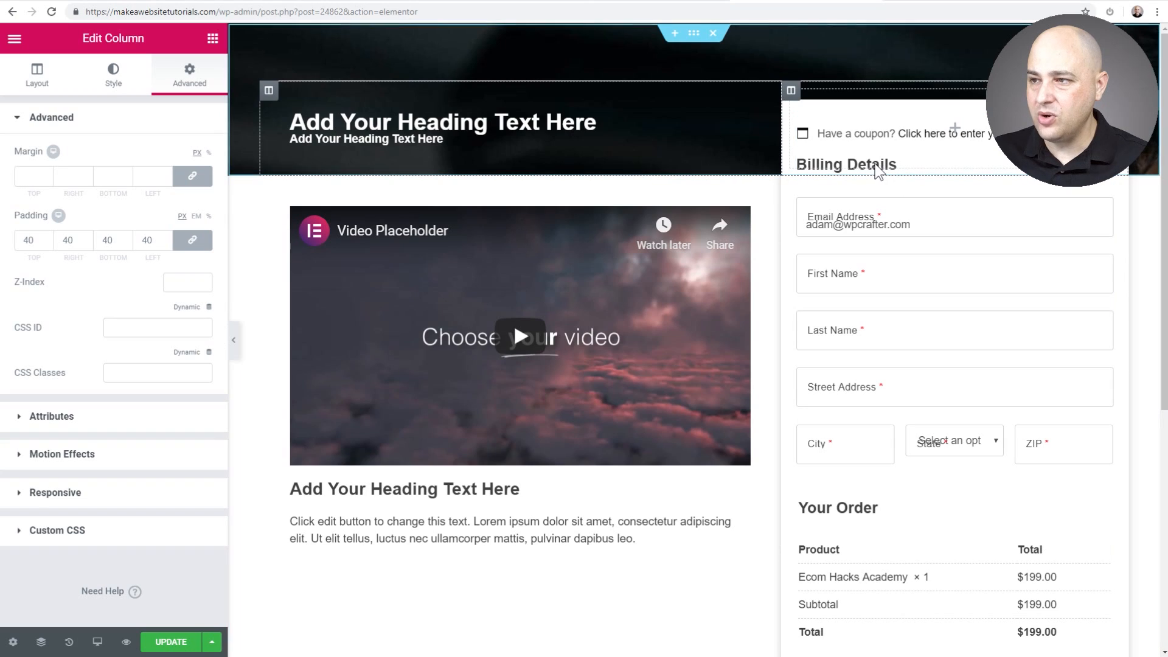
pyautogui.scroll(-3, 870, 243)
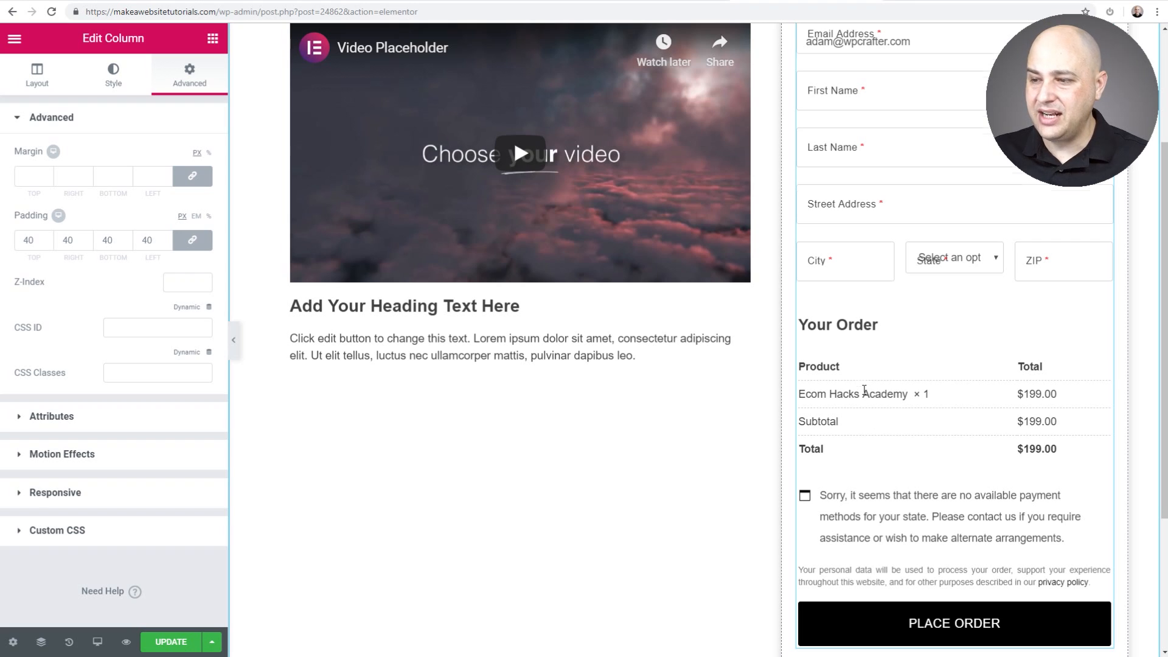
pyautogui.scroll(3, 864, 390)
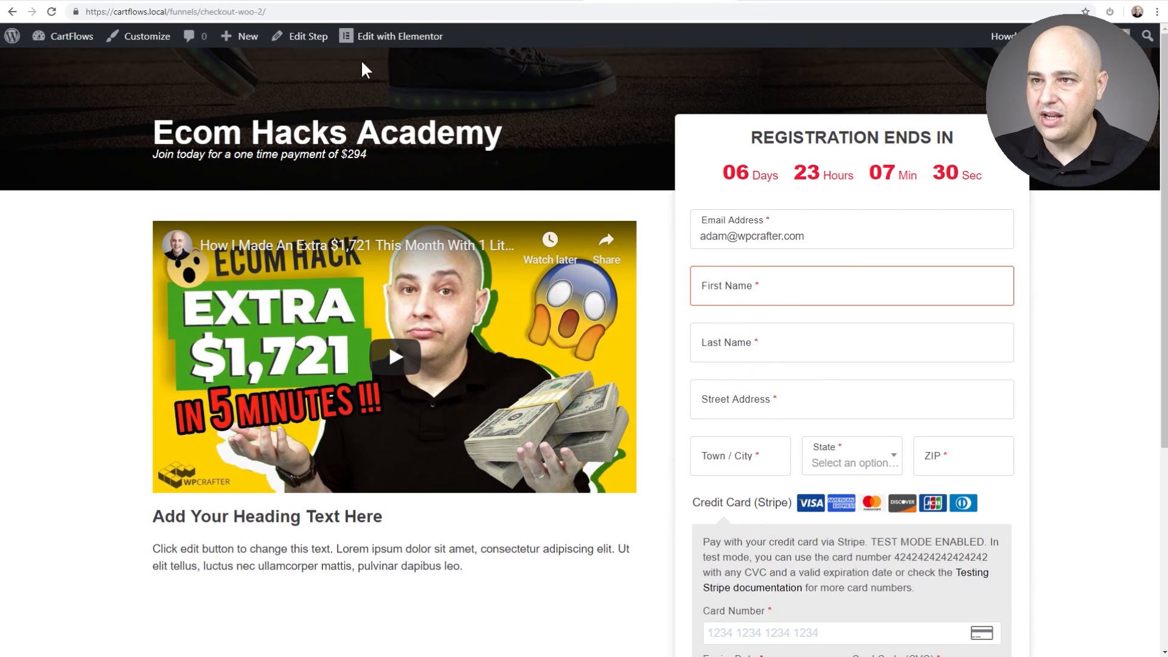
# Edit the example checkout page with Elementor and copy all the custom CSS from its checkout shortcode widget.
pyautogui.click(383, 37)
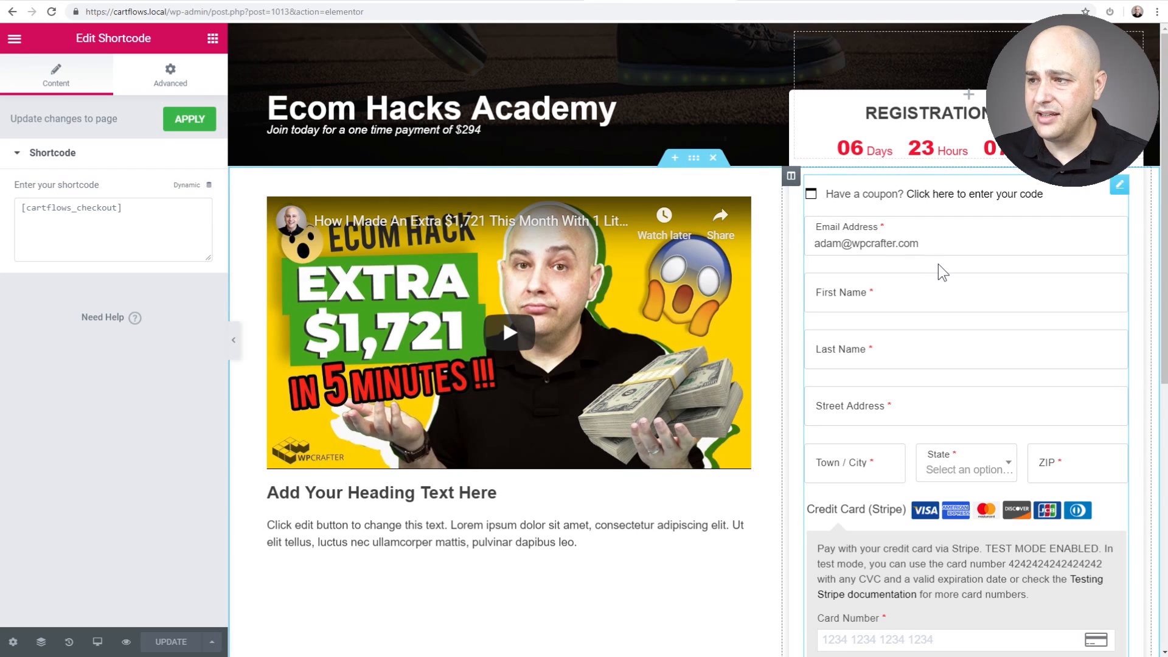
pyautogui.click(166, 76)
pyautogui.scroll(-1, 149, 244)
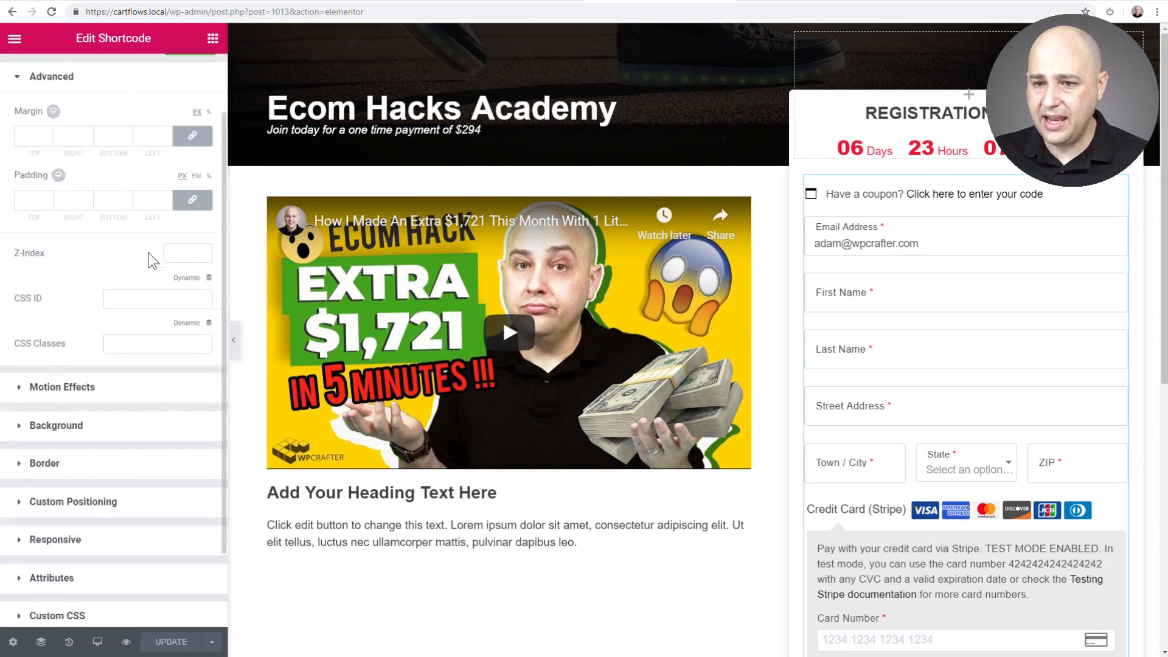
pyautogui.scroll(-2, 128, 386)
pyautogui.click(68, 523)
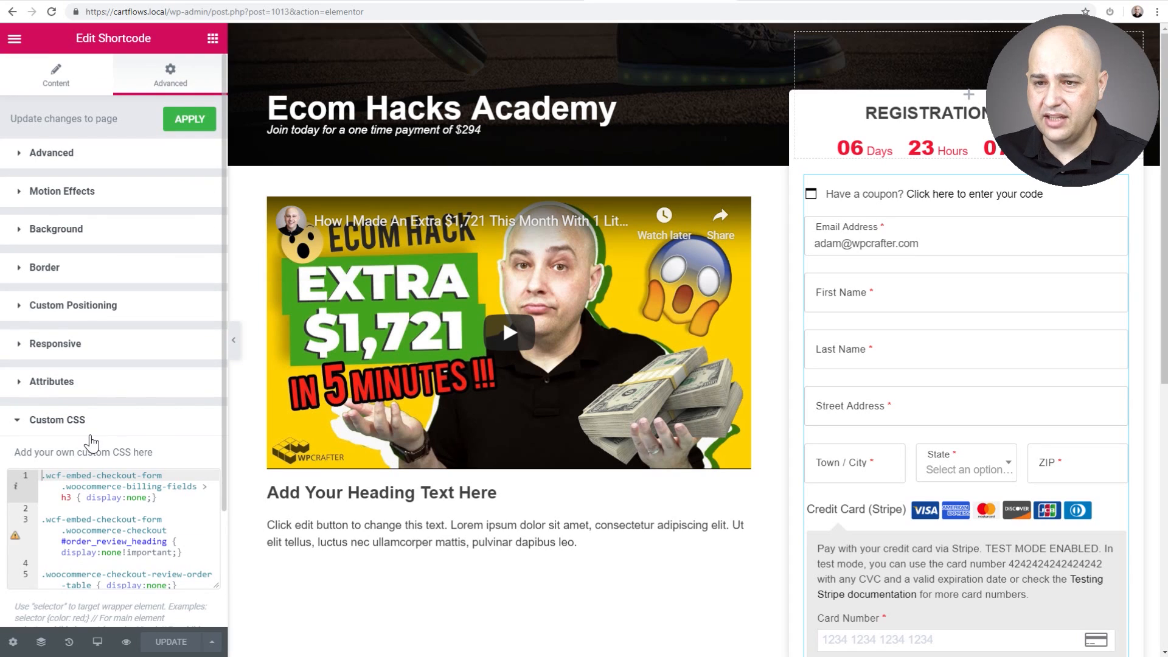
pyautogui.scroll(-2, 91, 442)
pyautogui.click(73, 360)
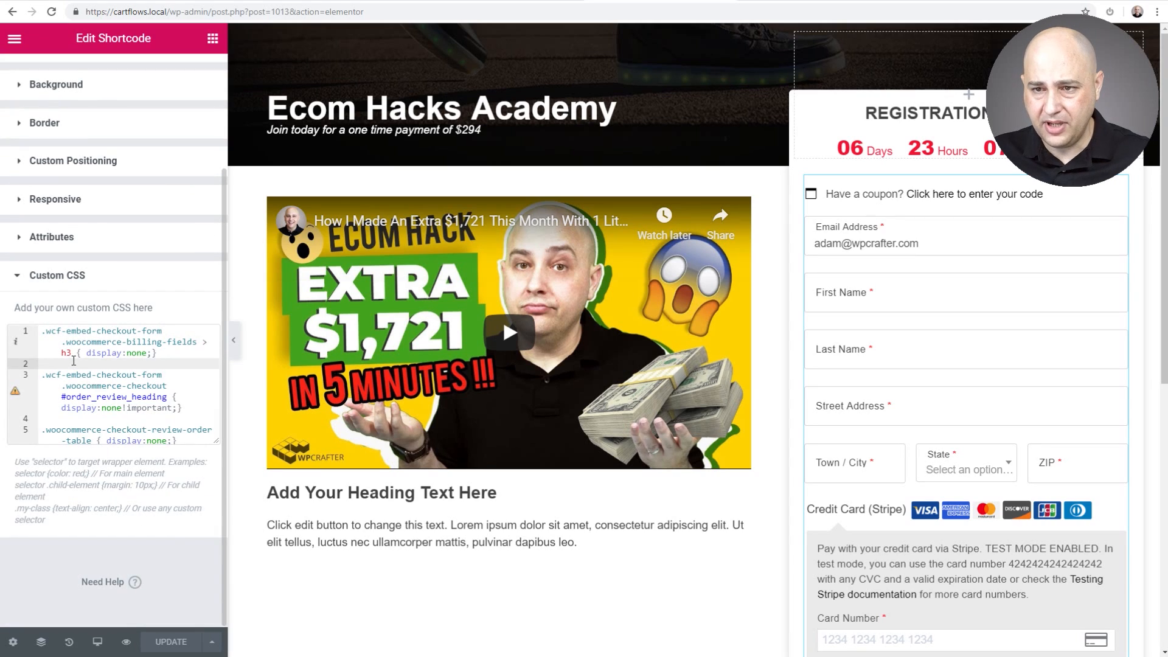
pyautogui.hotkey('ctrl', 'a')
pyautogui.hotkey('ctrl', 'c')
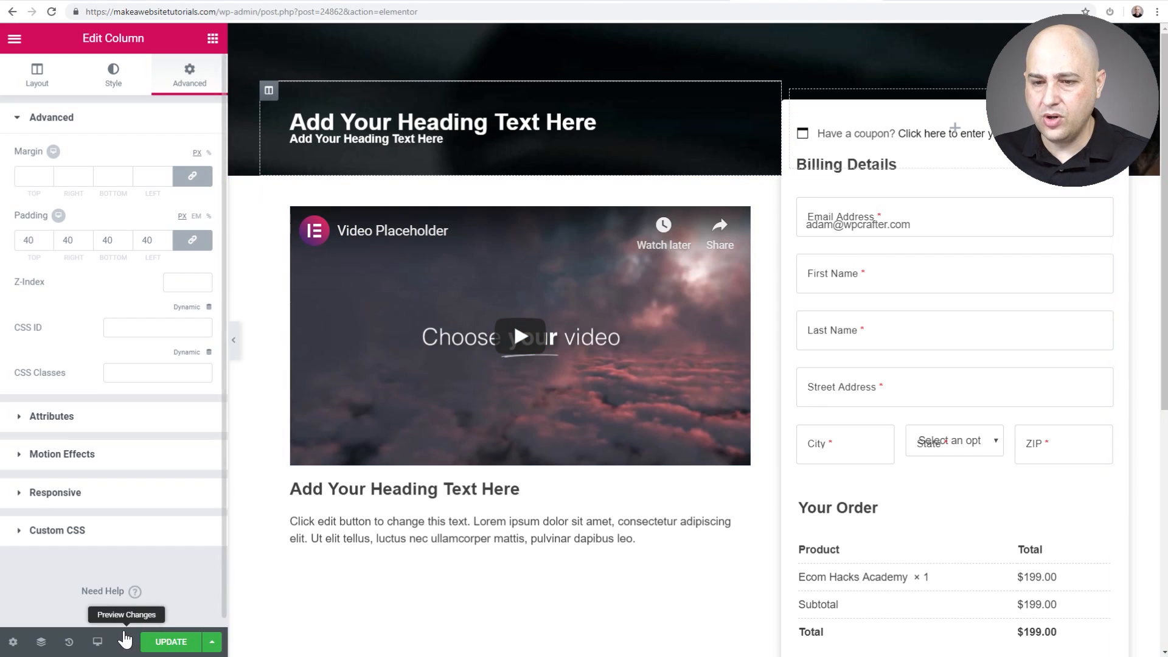
# Paste the copied rules into the custom CSS of the checkout shortcode widget on the Ecom Hacks page.
pyautogui.click(14, 643)
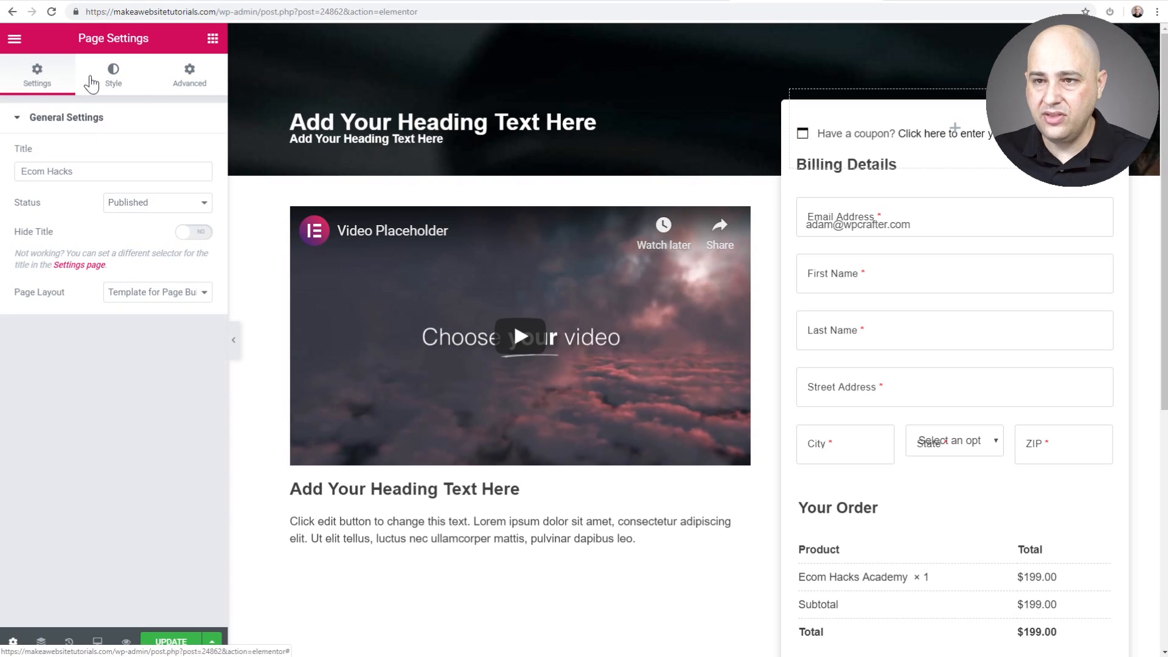
pyautogui.click(171, 90)
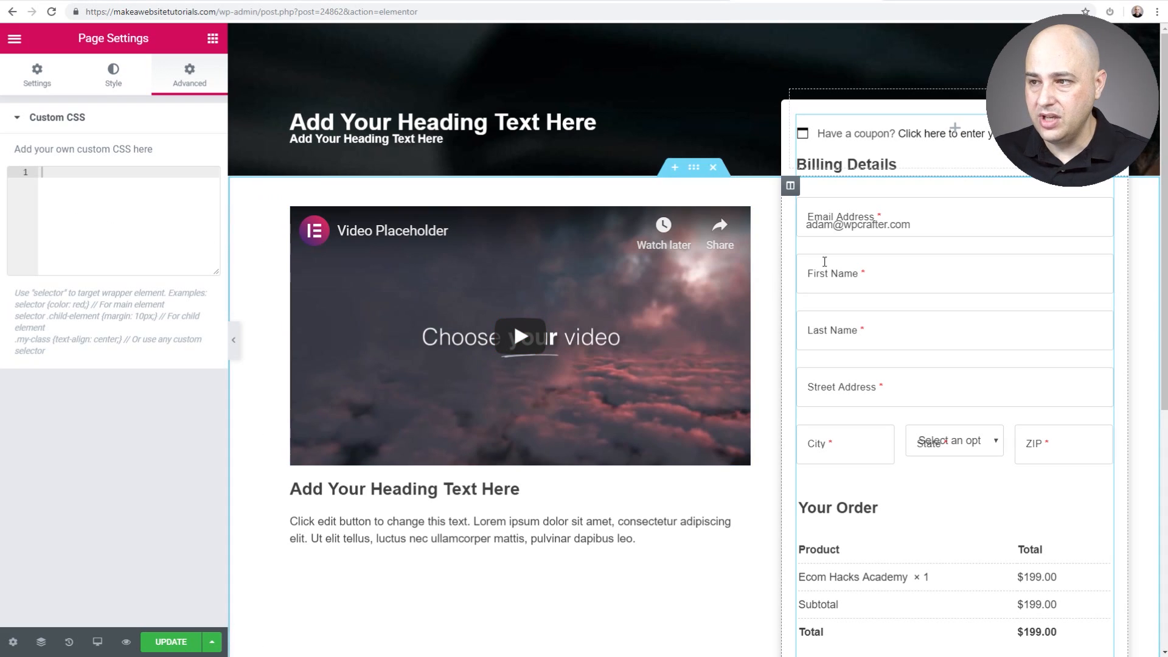
pyautogui.click(868, 254)
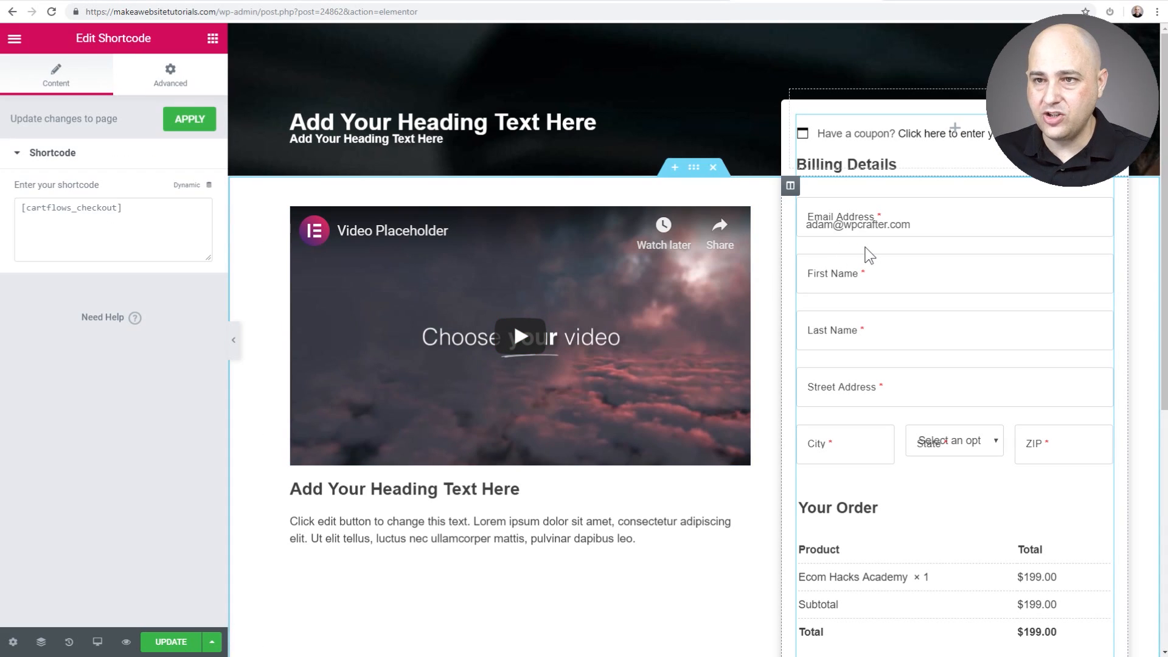
pyautogui.click(161, 81)
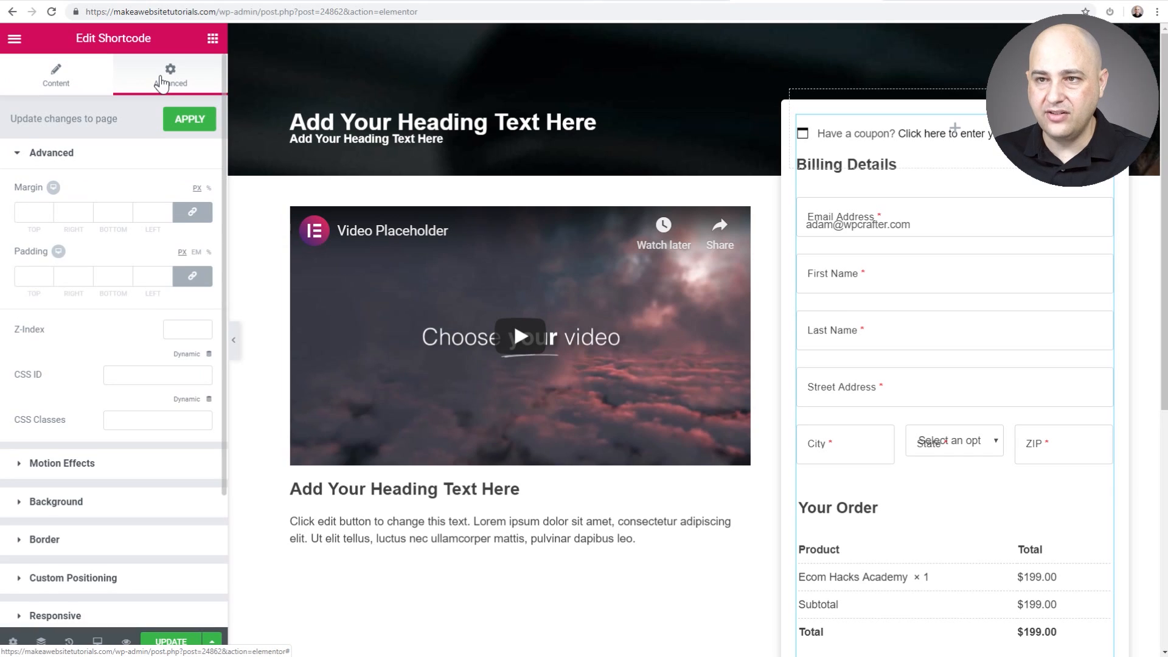
pyautogui.scroll(-3, 128, 316)
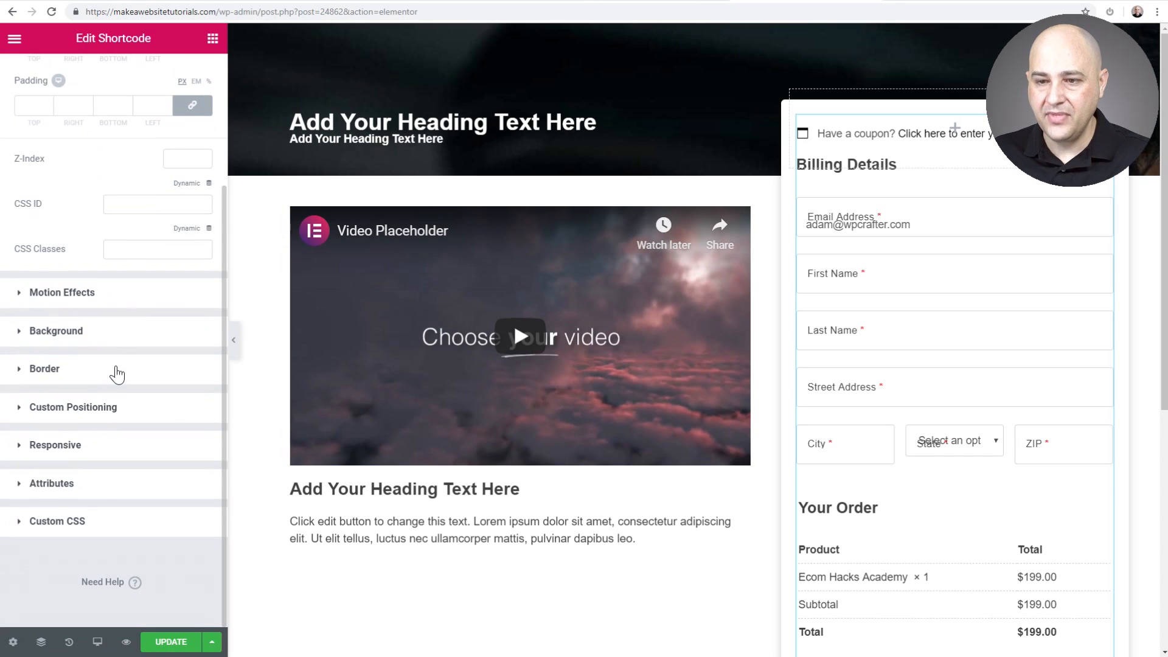
pyautogui.click(58, 522)
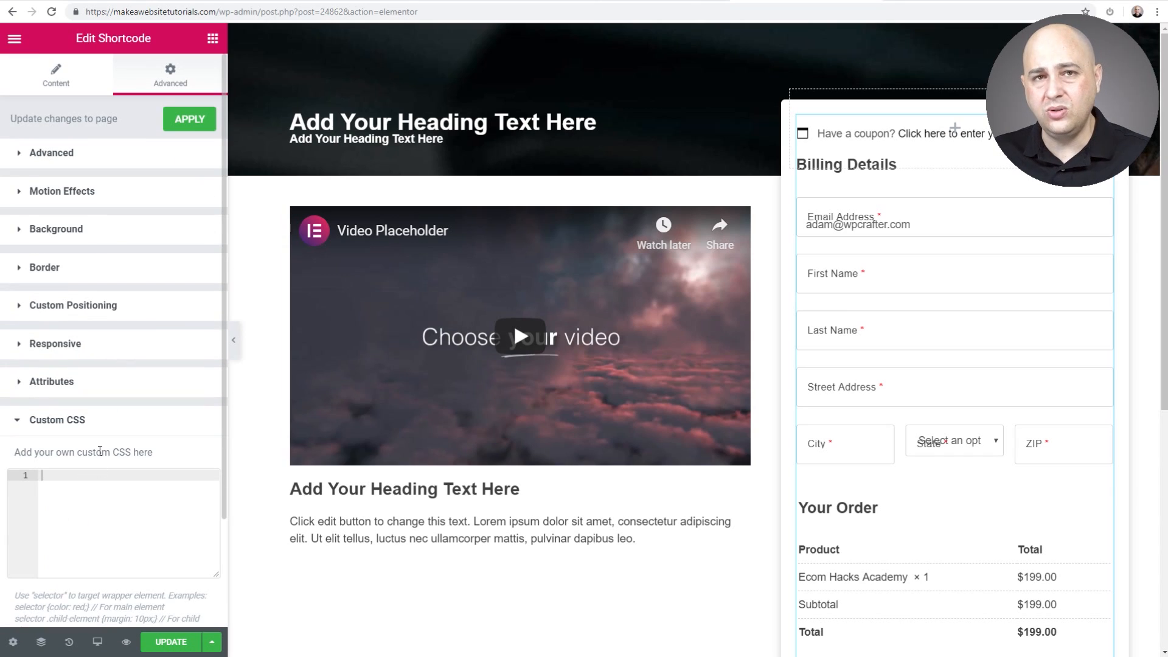
pyautogui.scroll(-3, 100, 451)
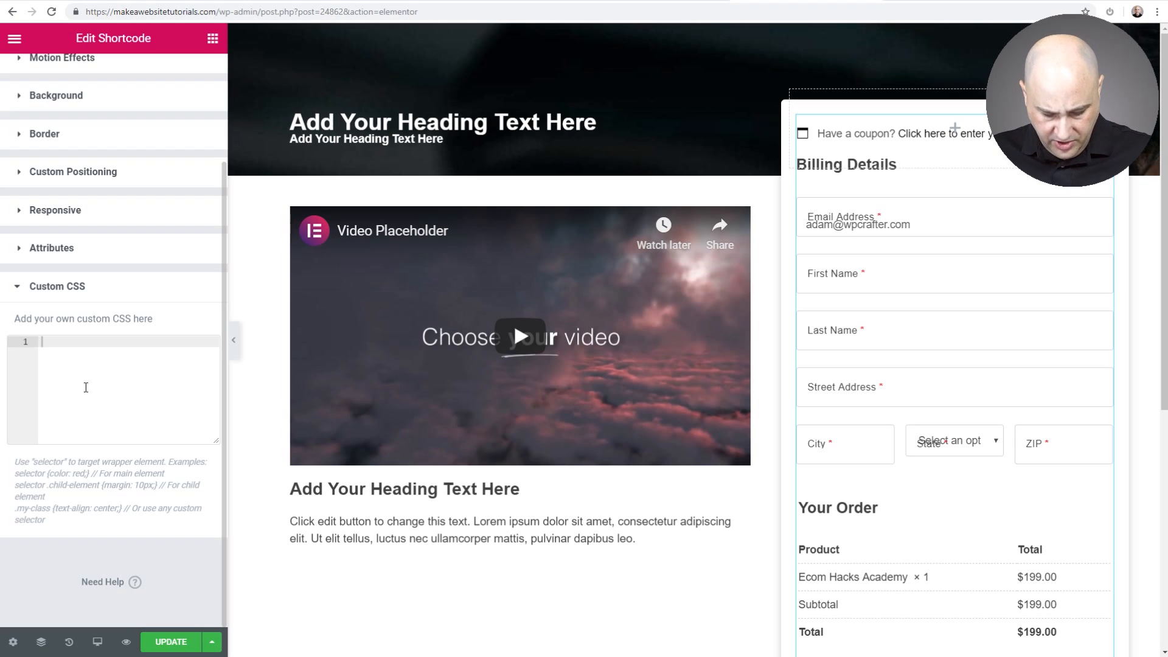
pyautogui.click(62, 351)
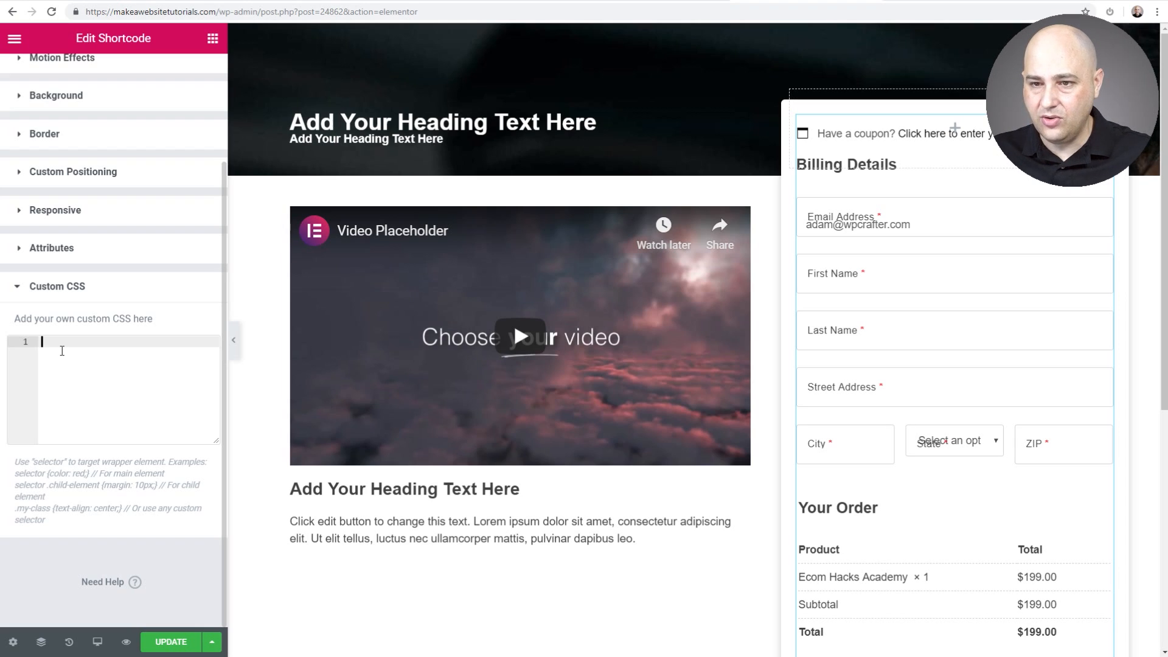
pyautogui.hotkey('ctrl', 'v')
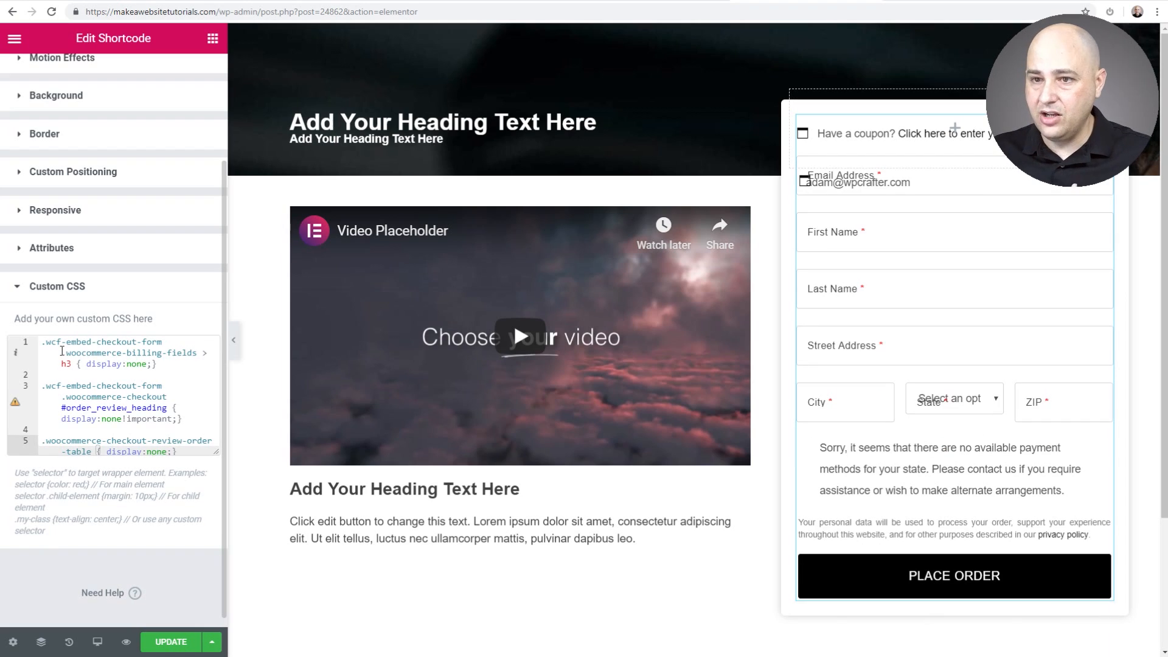
pyautogui.scroll(-1, 58, 360)
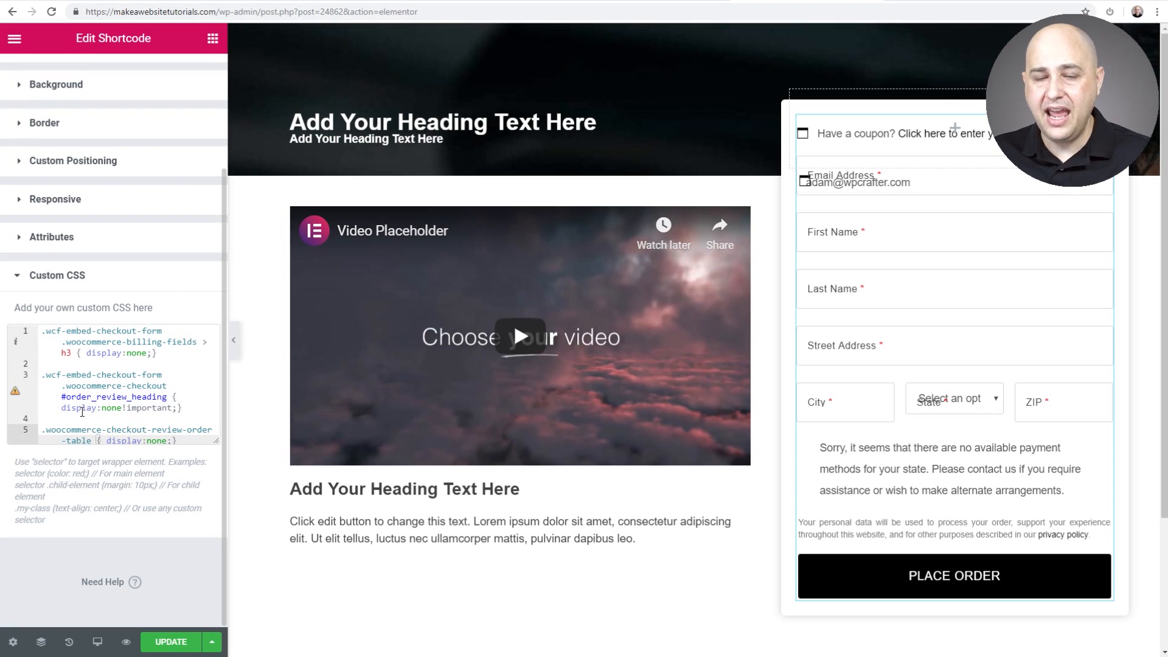
# Review the three CSS rules for the billing heading, order review heading and order table, and save and preview the page.
pyautogui.moveTo(42, 330); pyautogui.dragTo(158, 353)
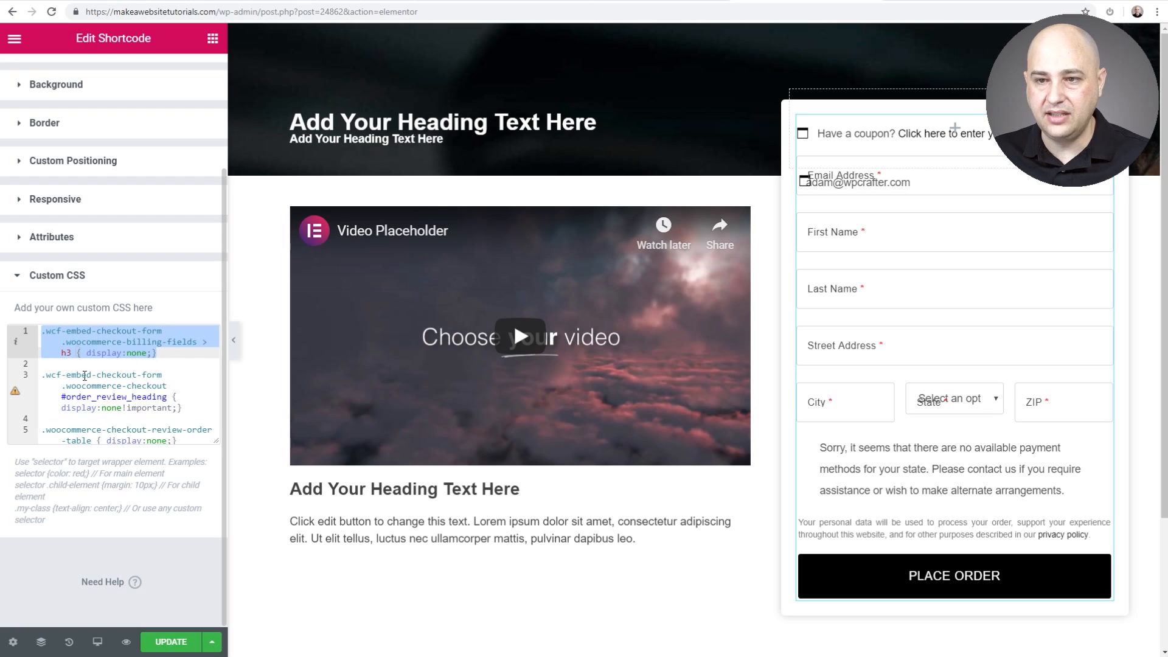
pyautogui.moveTo(42, 374); pyautogui.dragTo(187, 407)
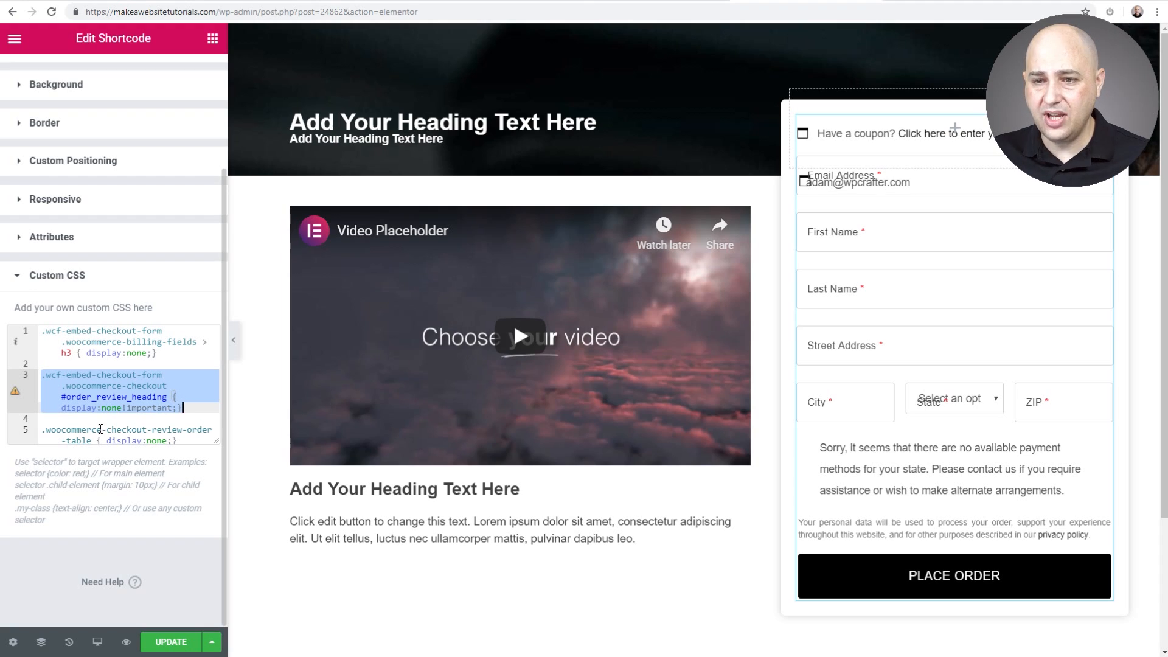
pyautogui.moveTo(43, 430); pyautogui.dragTo(156, 444)
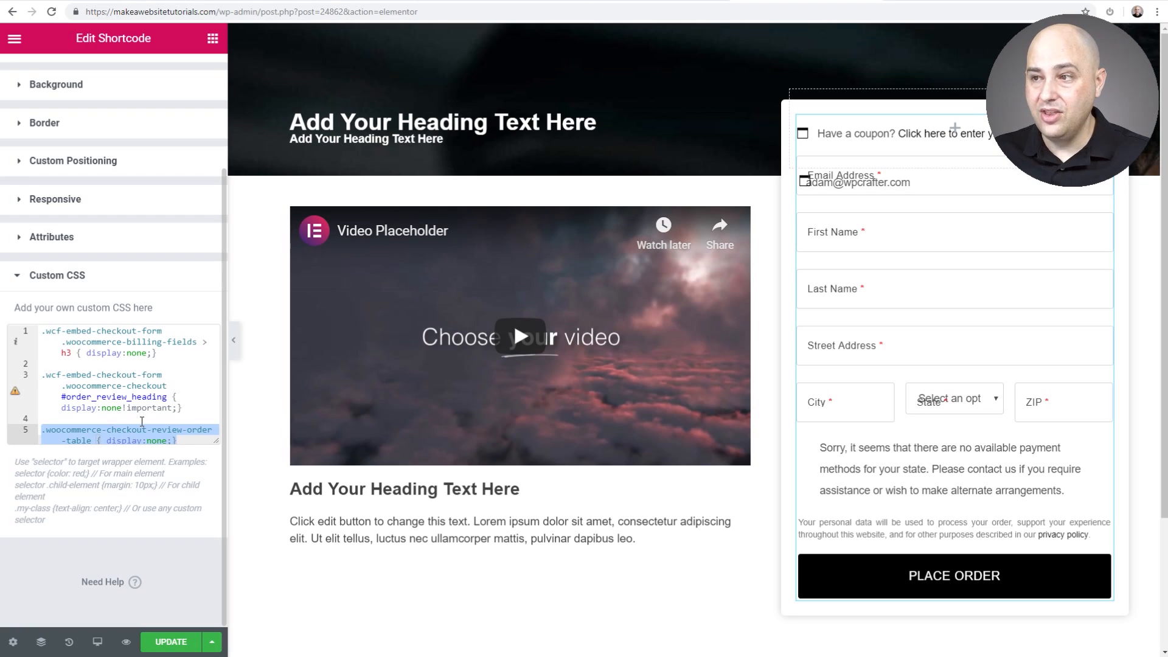
pyautogui.click(171, 642)
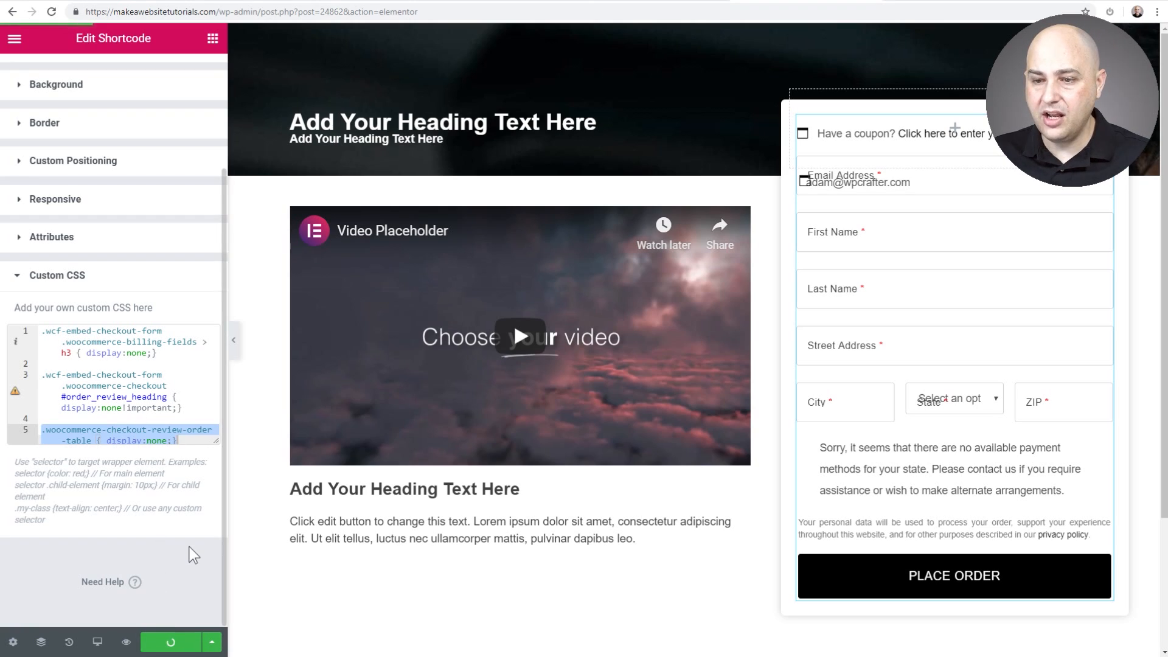
pyautogui.click(126, 642)
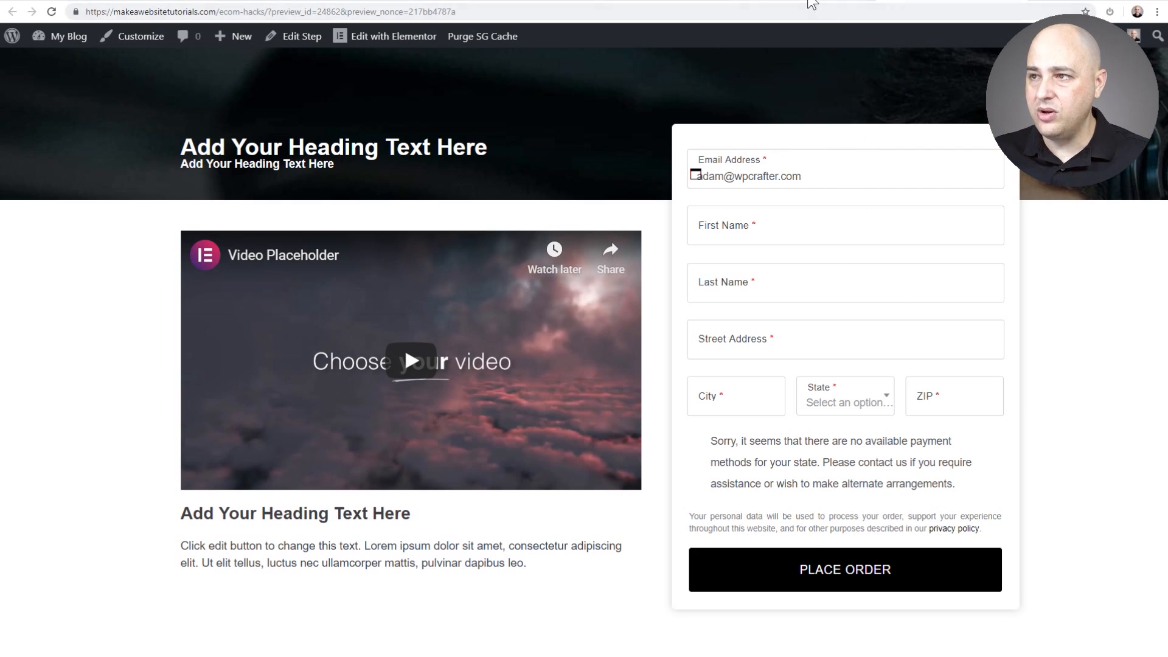
pyautogui.click(809, 1)
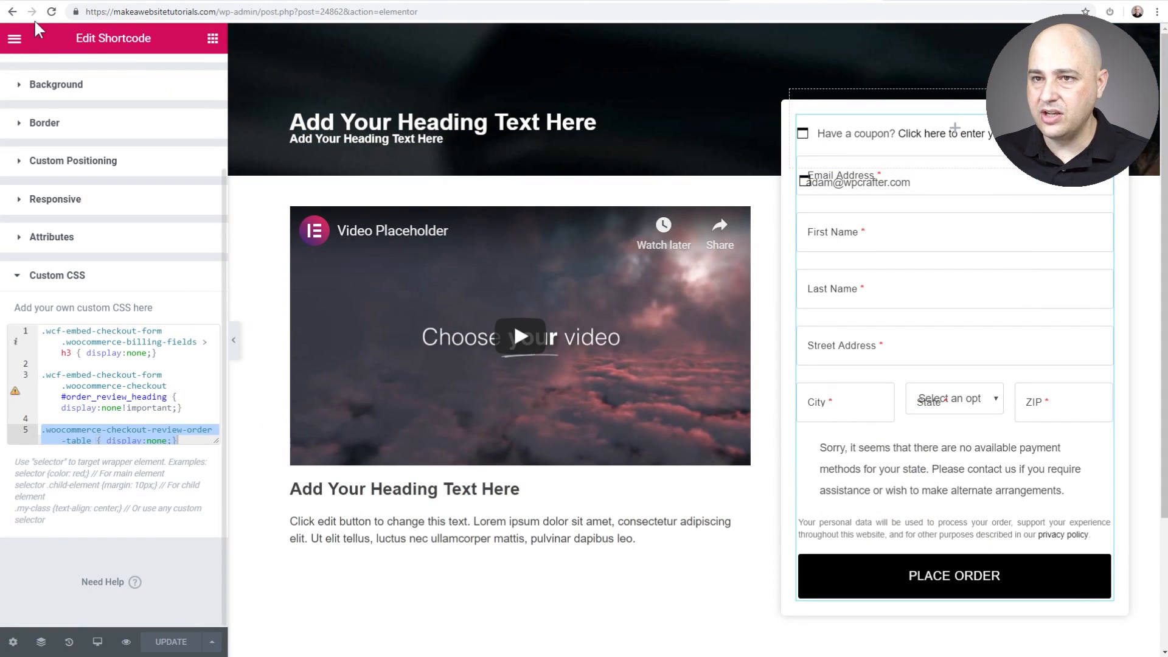
# Exit the editor, view the live Ecom Hacks checkout page, and reopen it in Elementor.
pyautogui.click(14, 39)
pyautogui.click(116, 437)
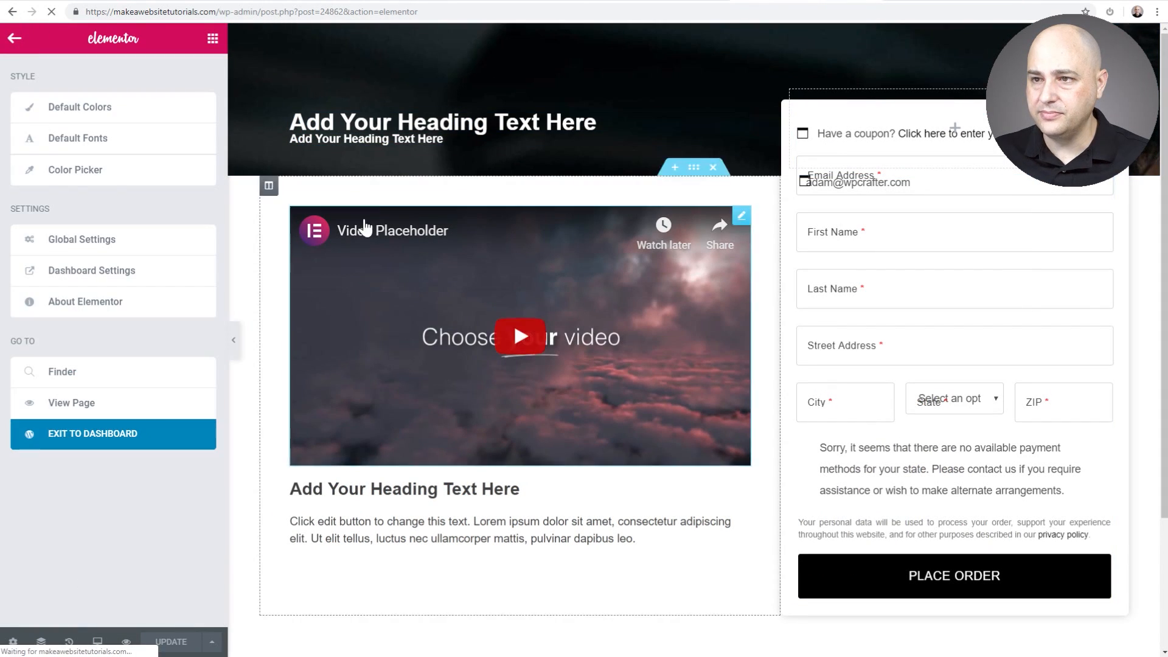
pyautogui.click(338, 187)
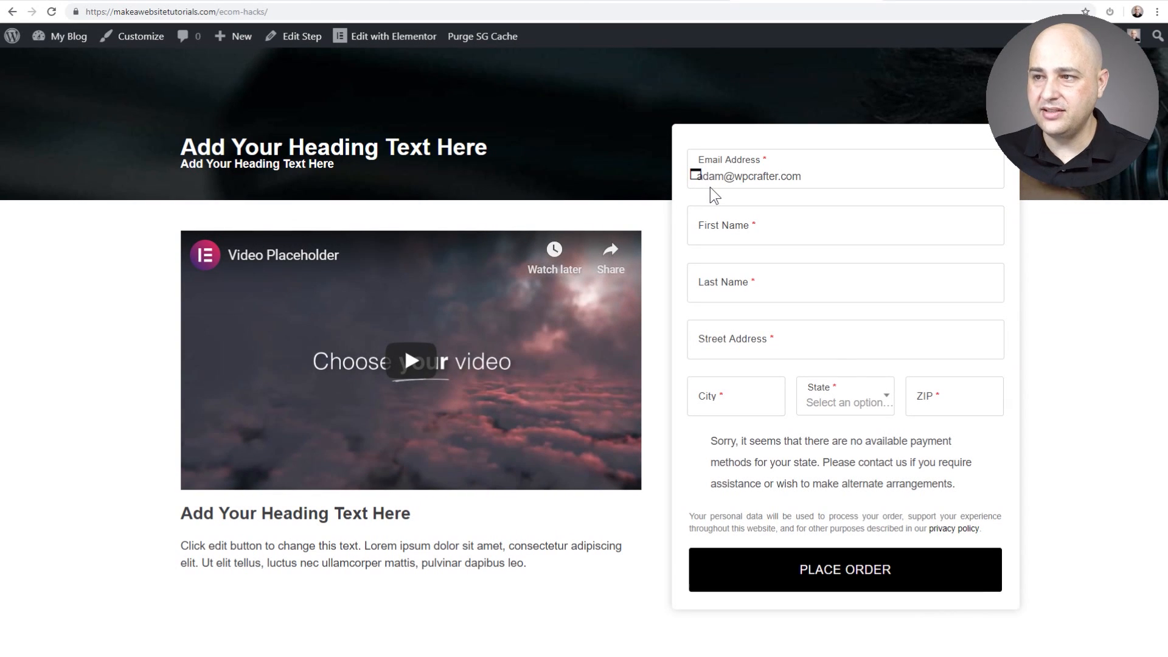
pyautogui.click(393, 36)
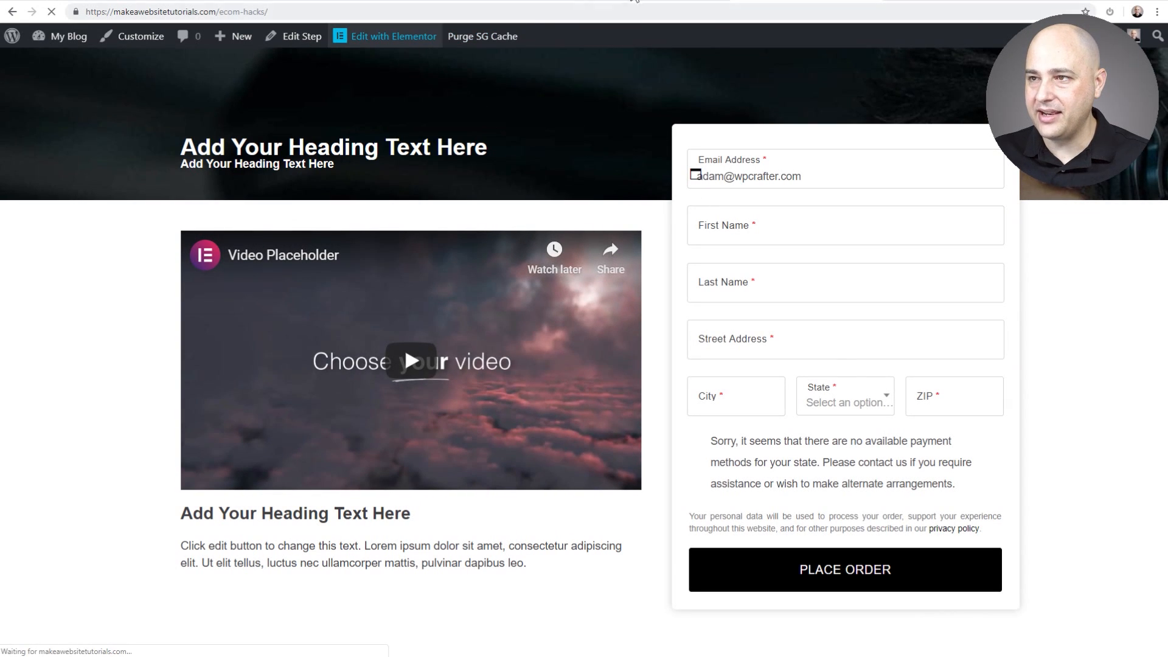
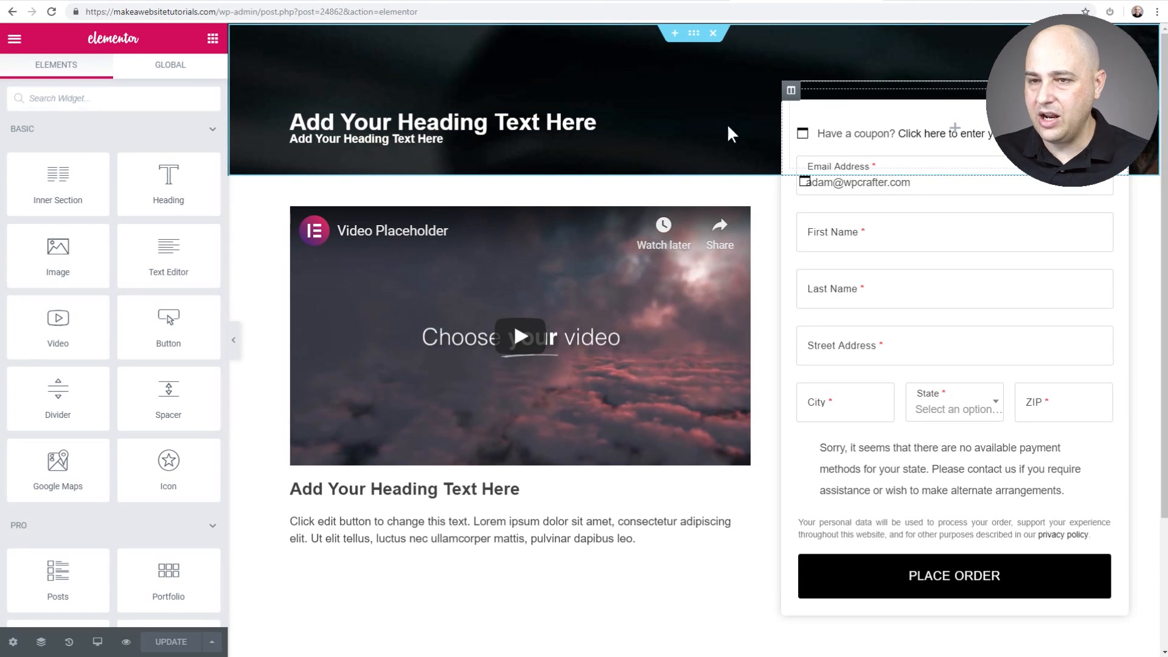
# Add a Heading widget above the checkout form and set the checkout column's Z-index to 1.
pyautogui.moveTo(209, 179); pyautogui.dragTo(888, 149)
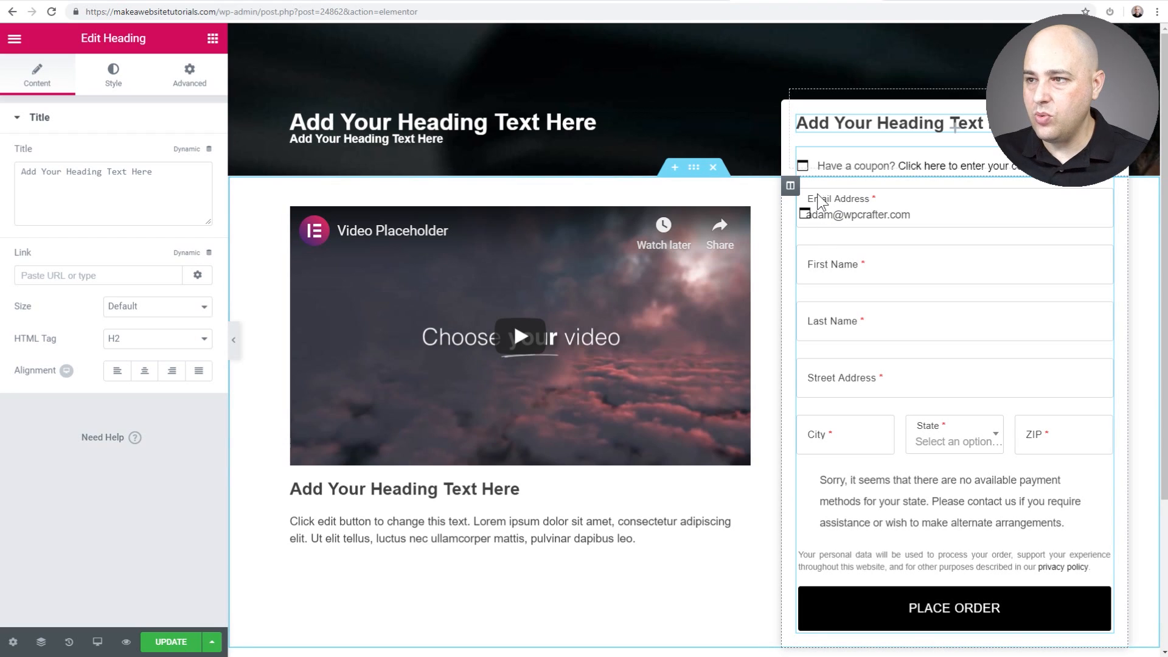
pyautogui.click(790, 186)
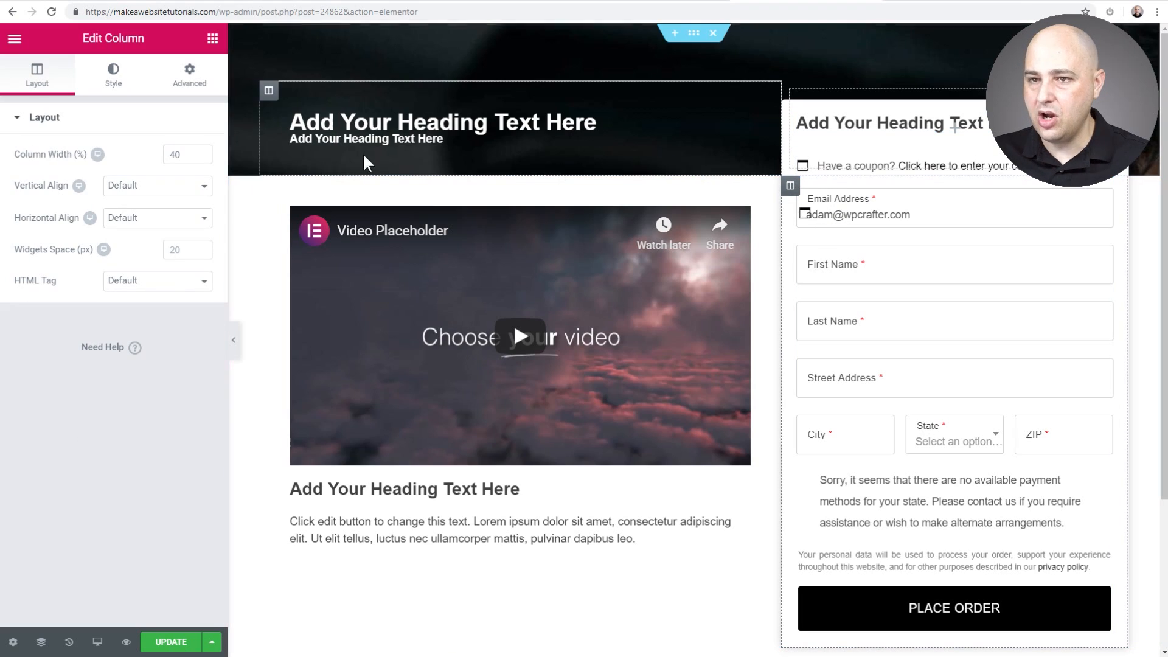
pyautogui.click(182, 91)
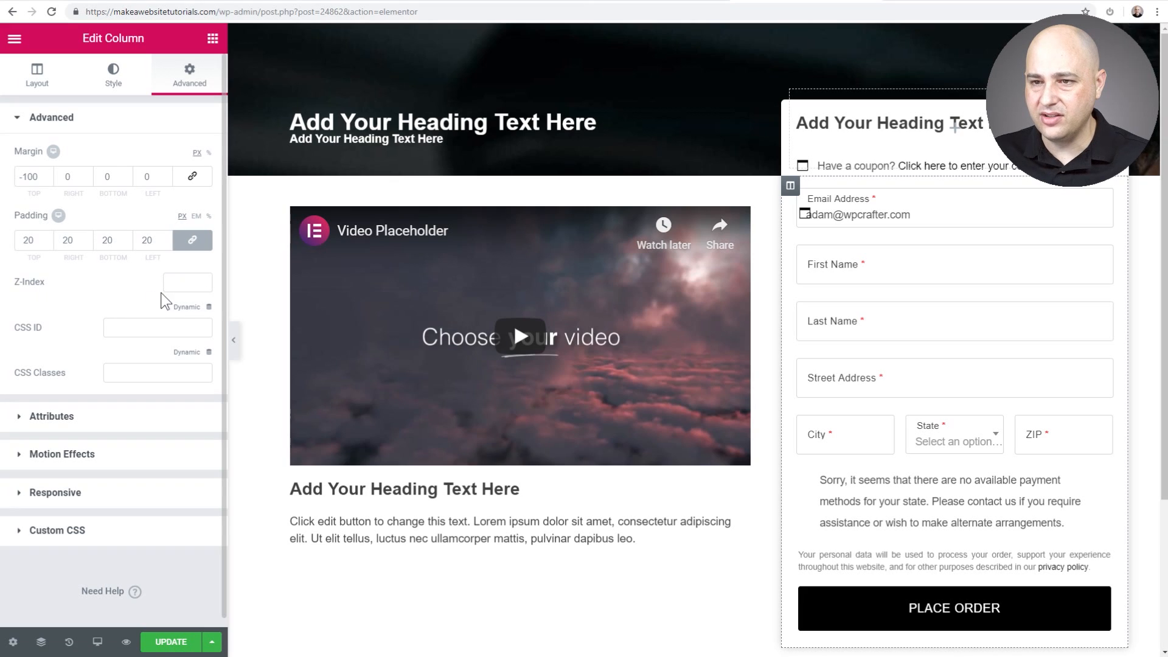
pyautogui.click(199, 280)
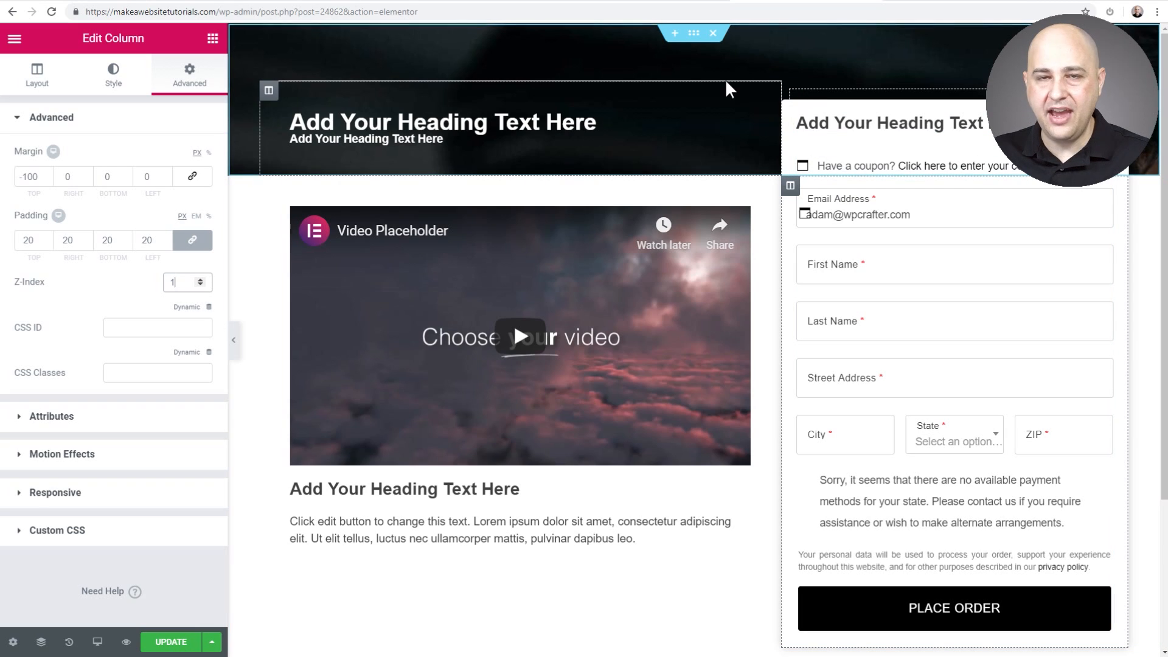
# Center-align the heading above the checkout form.
pyautogui.doubleClick(856, 118)
pyautogui.click(856, 119)
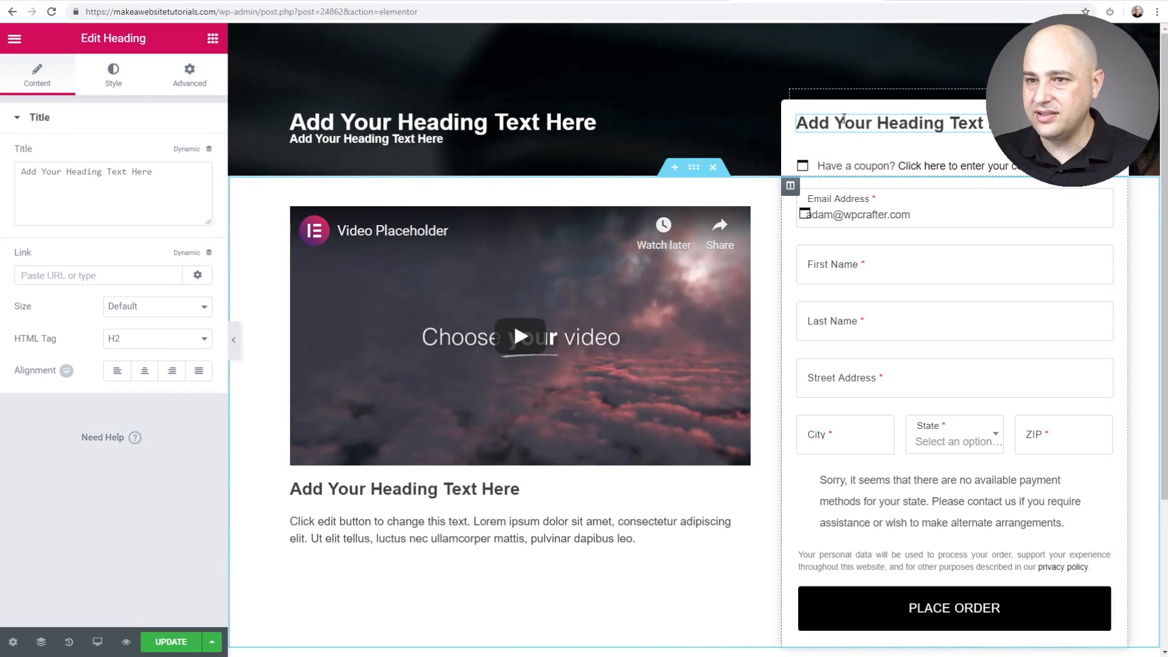
pyautogui.click(144, 370)
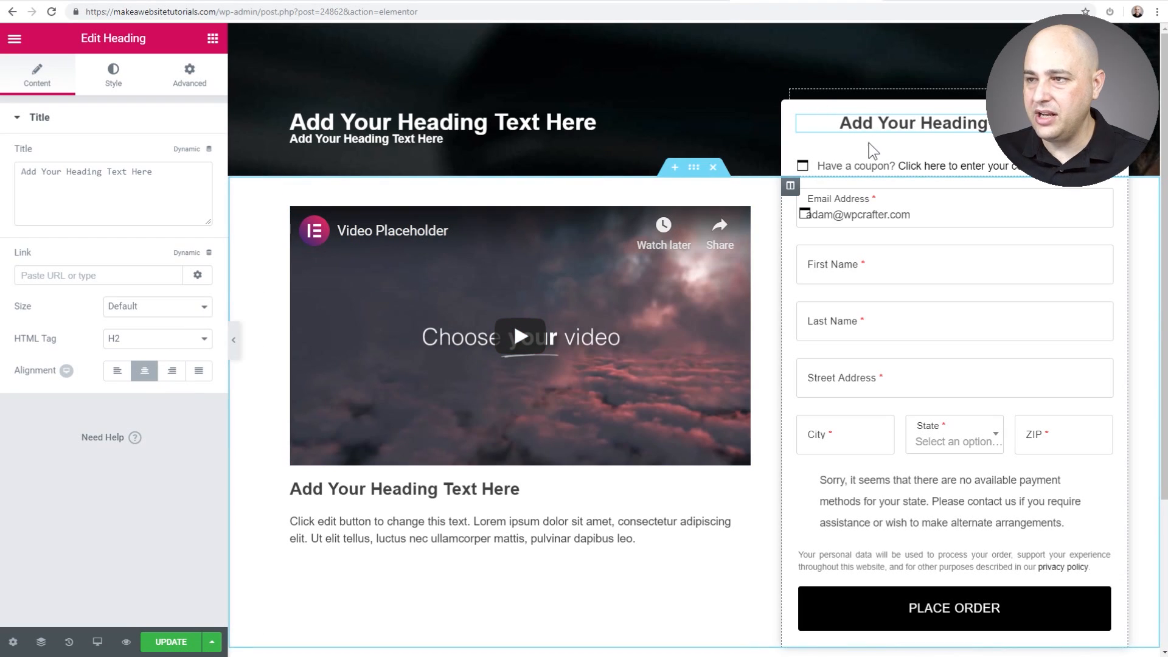
# Add a Countdown widget between the heading and the checkout form.
pyautogui.click(212, 40)
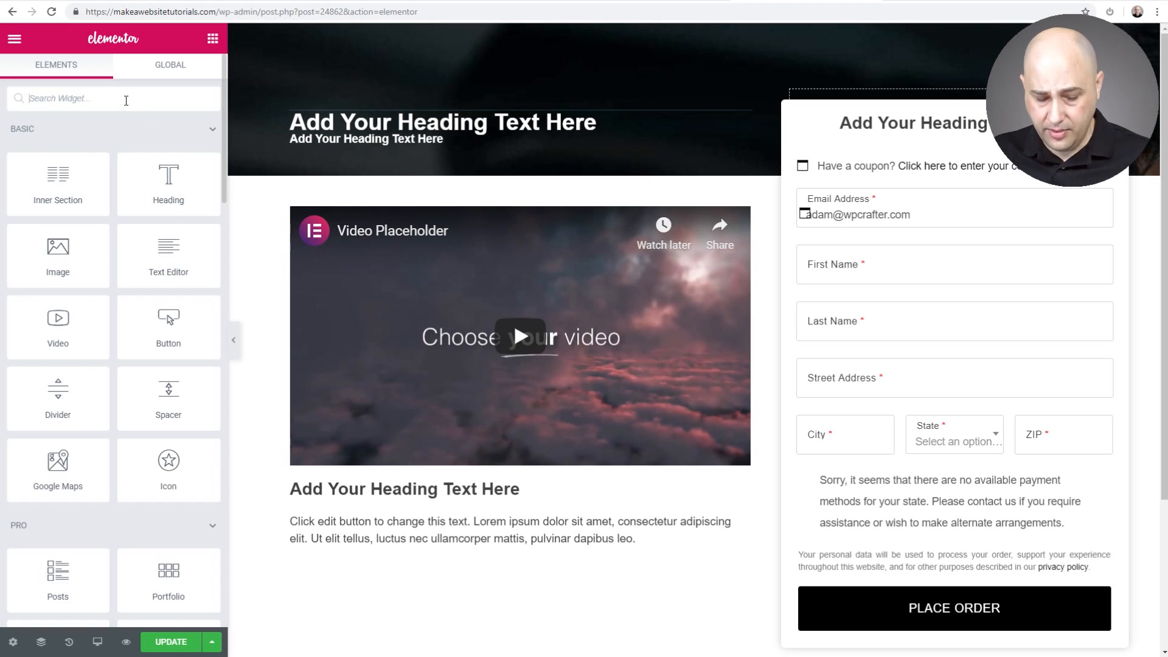
pyautogui.write('cou')
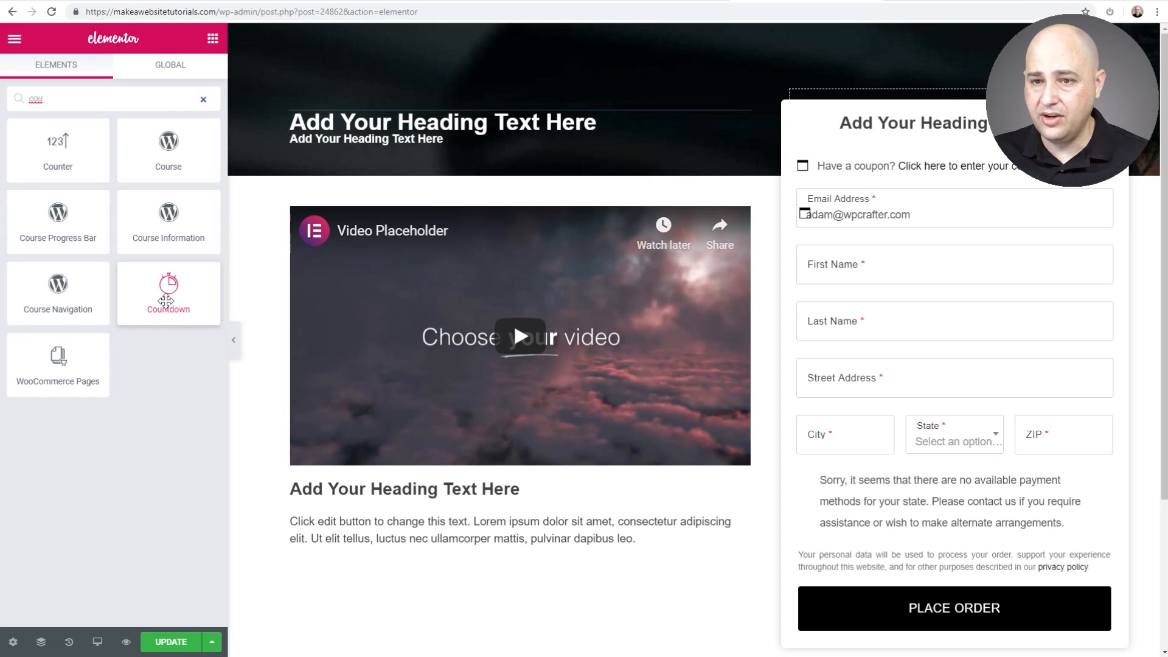
pyautogui.moveTo(168, 291); pyautogui.dragTo(906, 153)
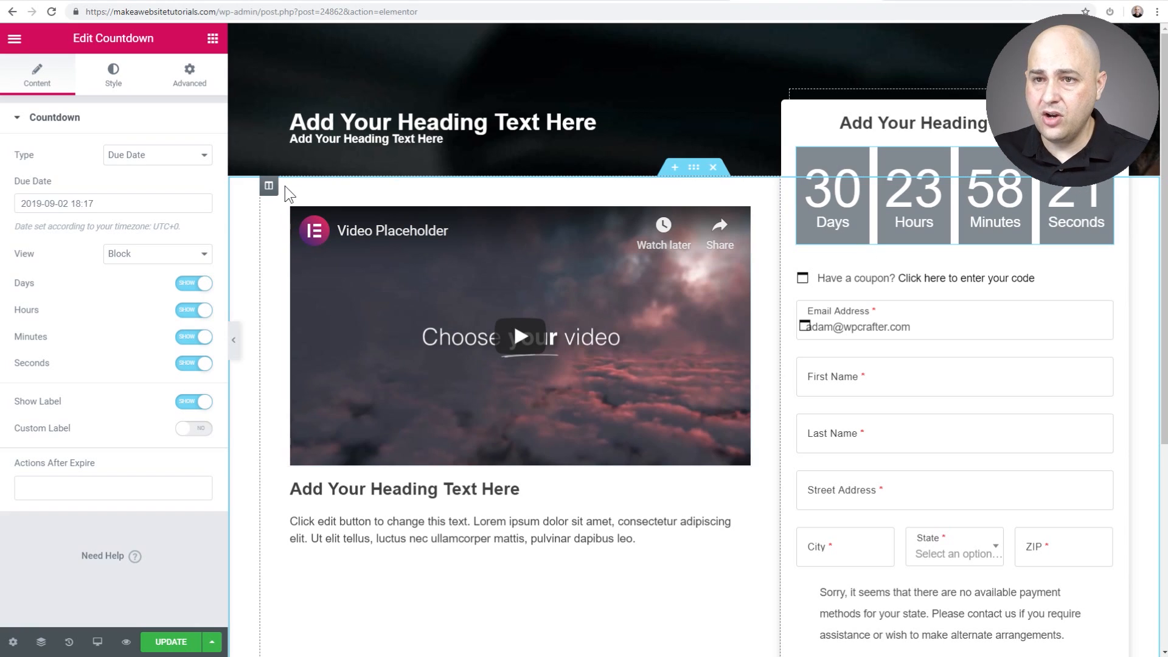
# Keep the countdown type as Due Date and set its due date to August 9, 2019 at 18:17.
pyautogui.click(152, 163)
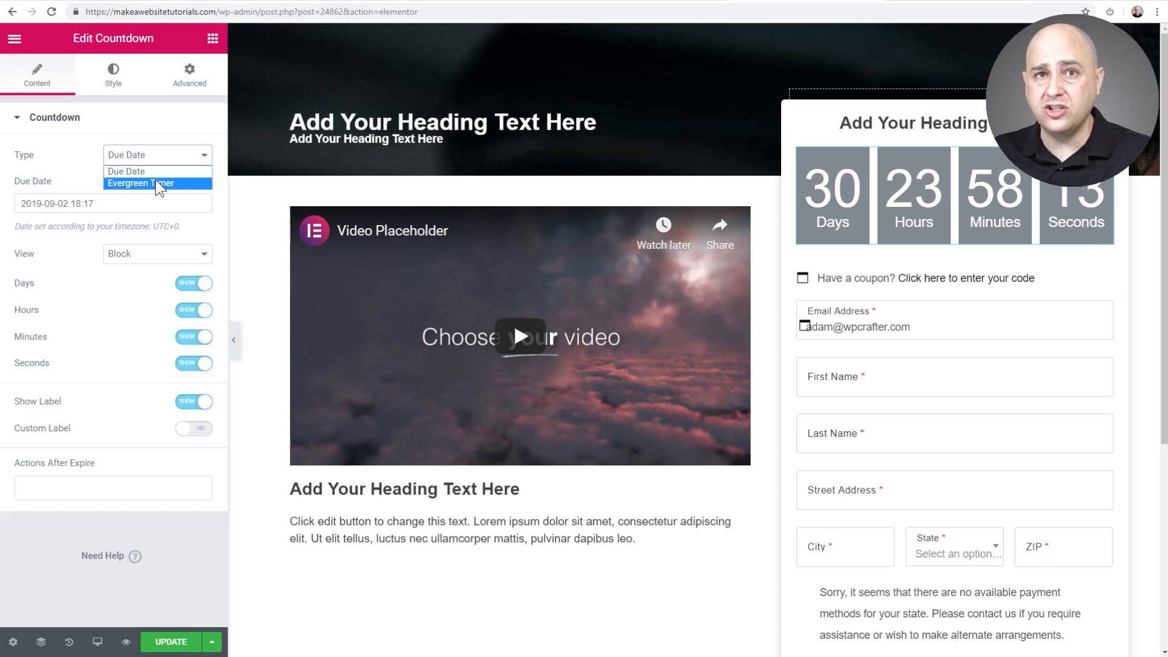
pyautogui.click(69, 163)
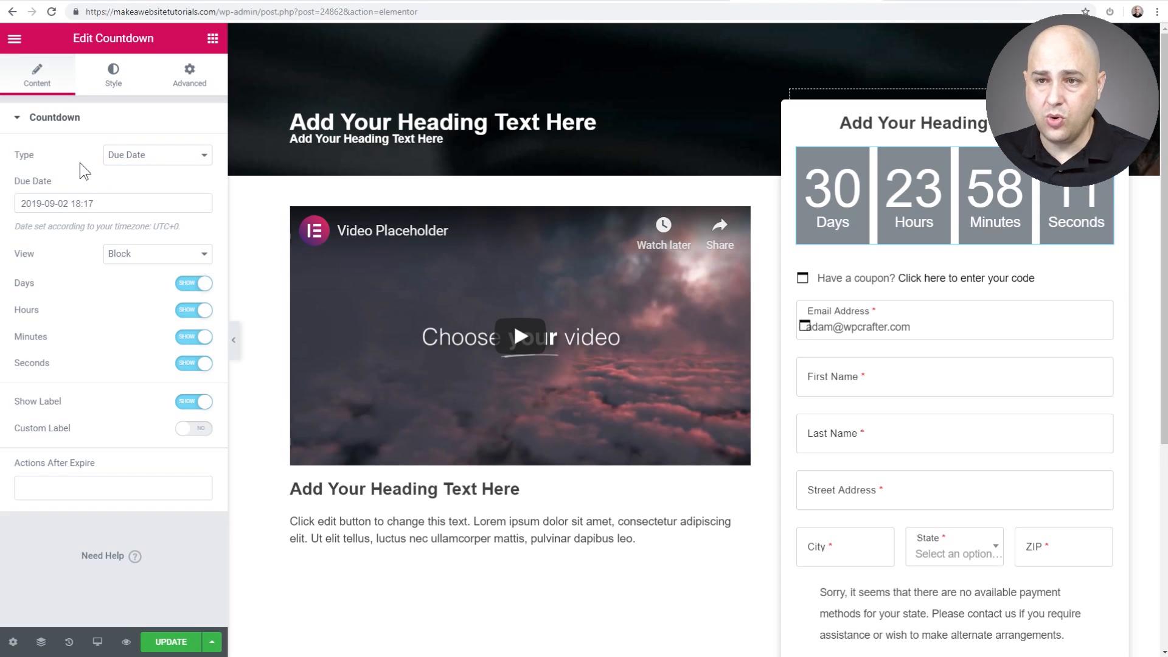
pyautogui.click(106, 206)
pyautogui.click(27, 227)
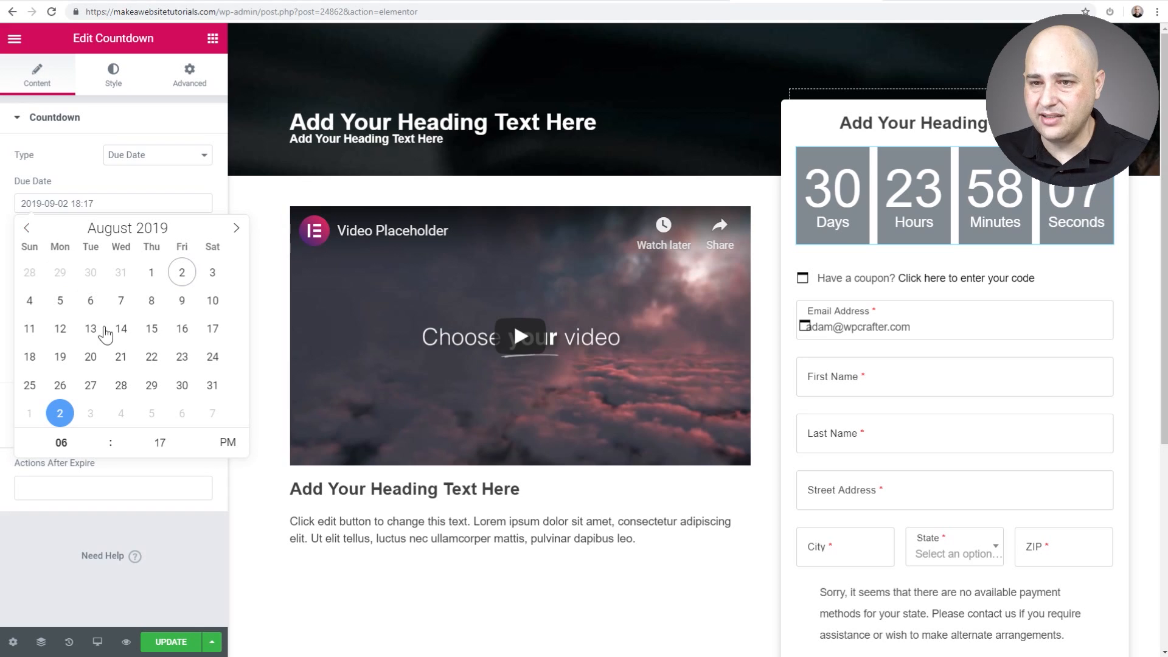
pyautogui.click(153, 302)
pyautogui.click(182, 301)
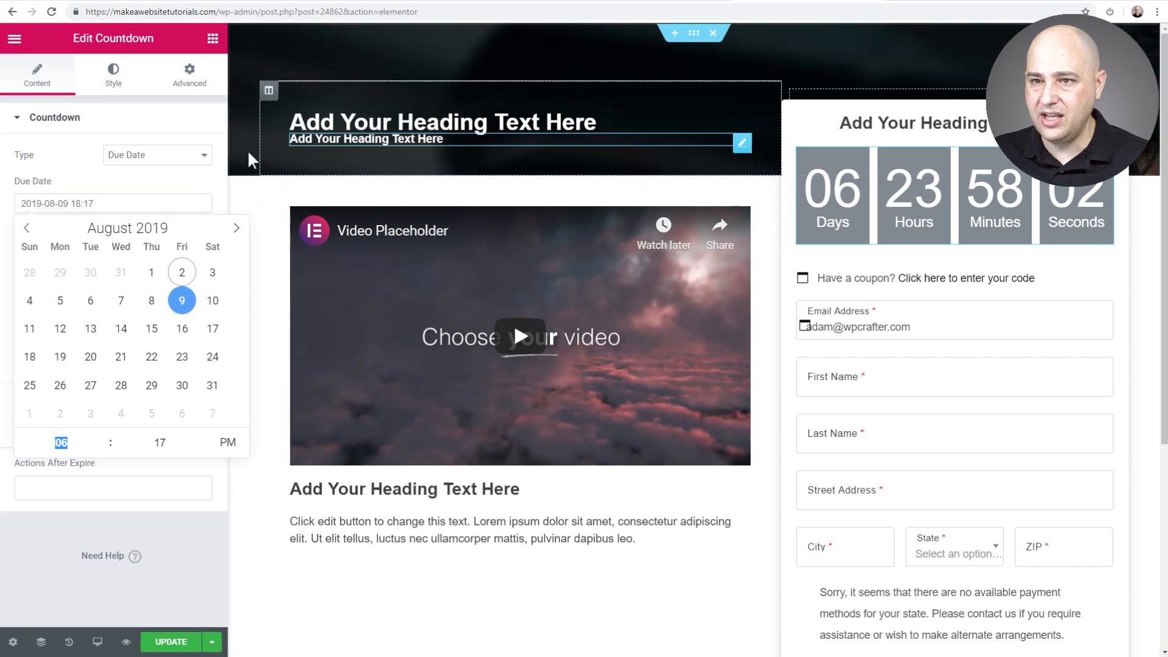
pyautogui.click(153, 189)
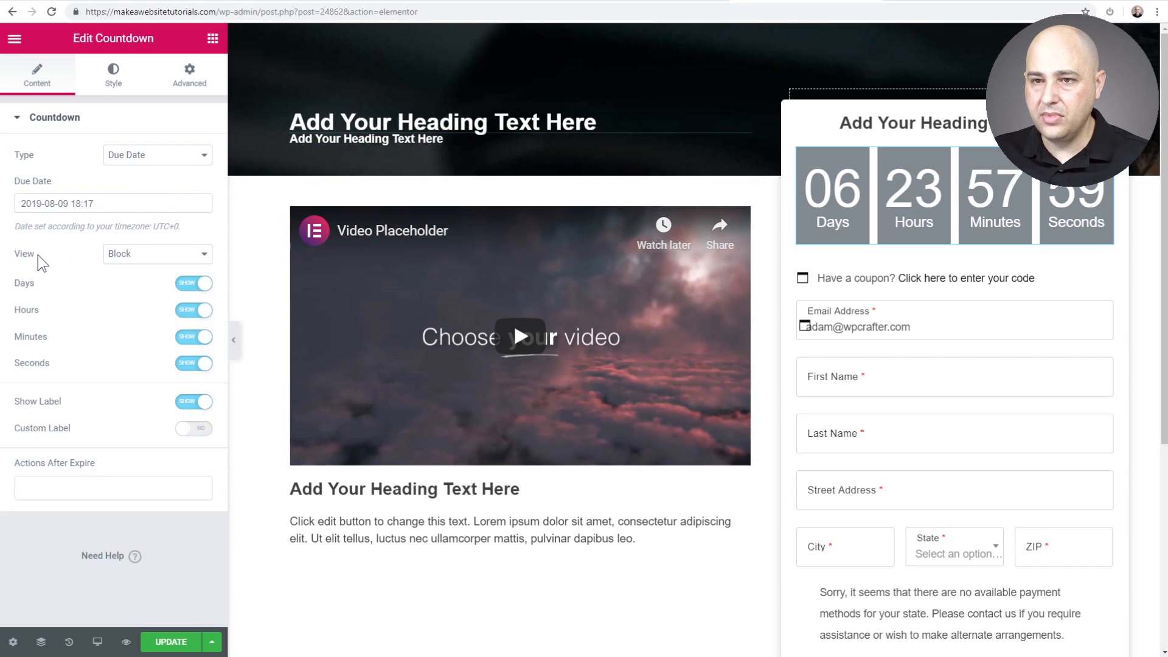
# Set the countdown's view to Inline and enable custom labels.
pyautogui.click(149, 255)
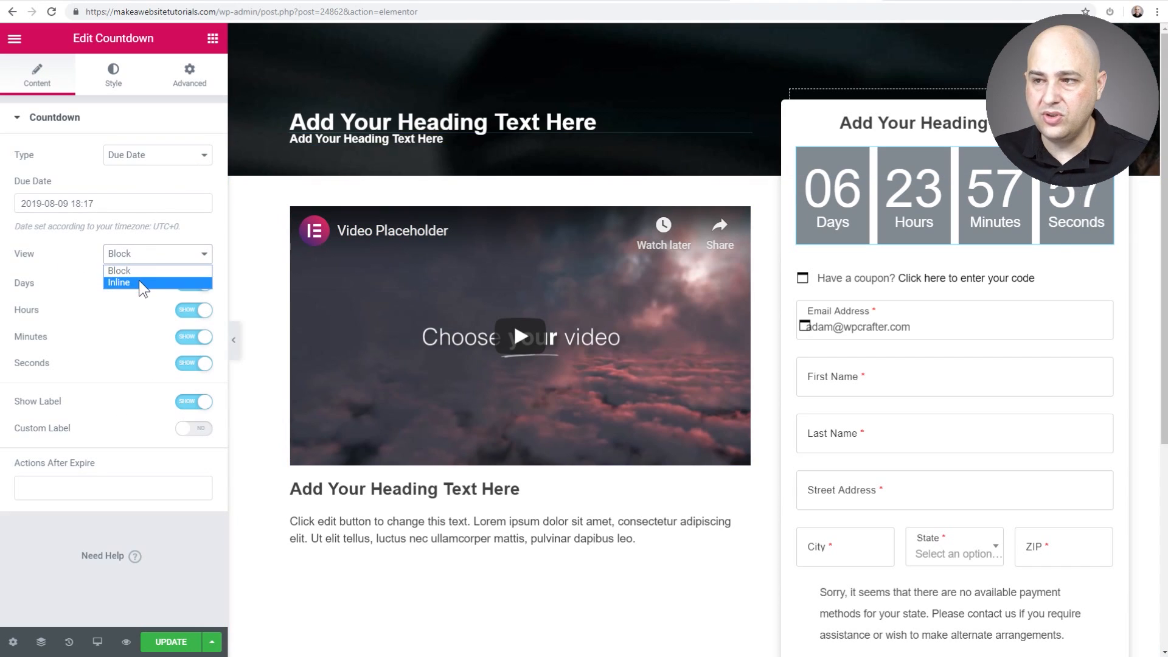
pyautogui.click(139, 281)
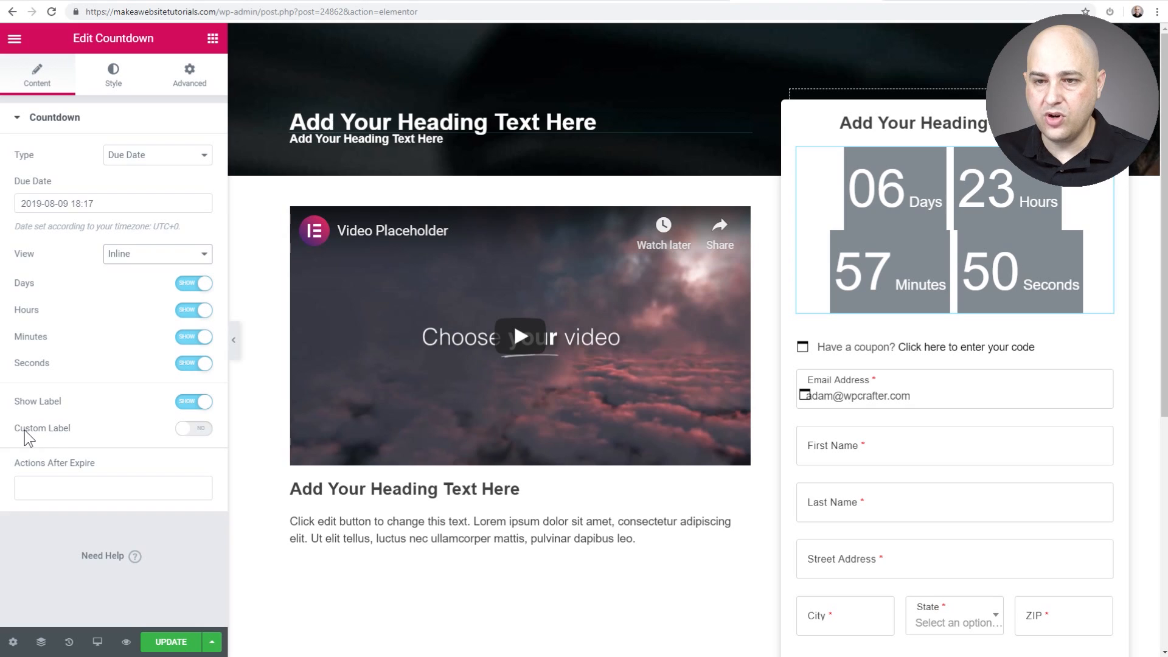
pyautogui.click(193, 428)
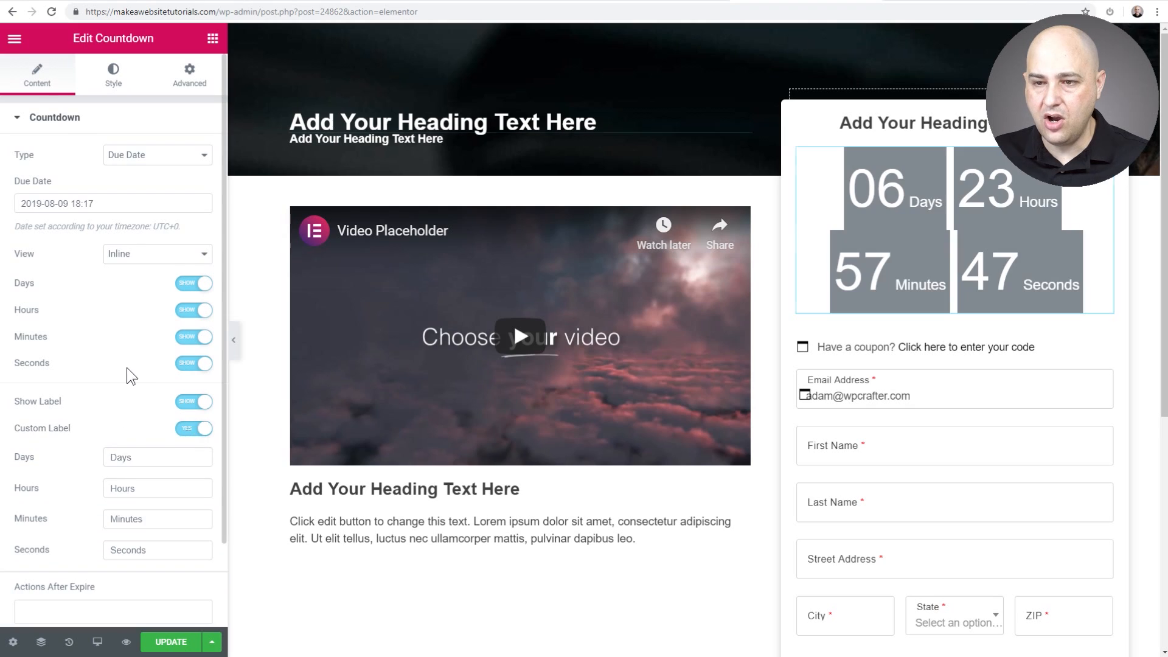
pyautogui.scroll(-2, 128, 370)
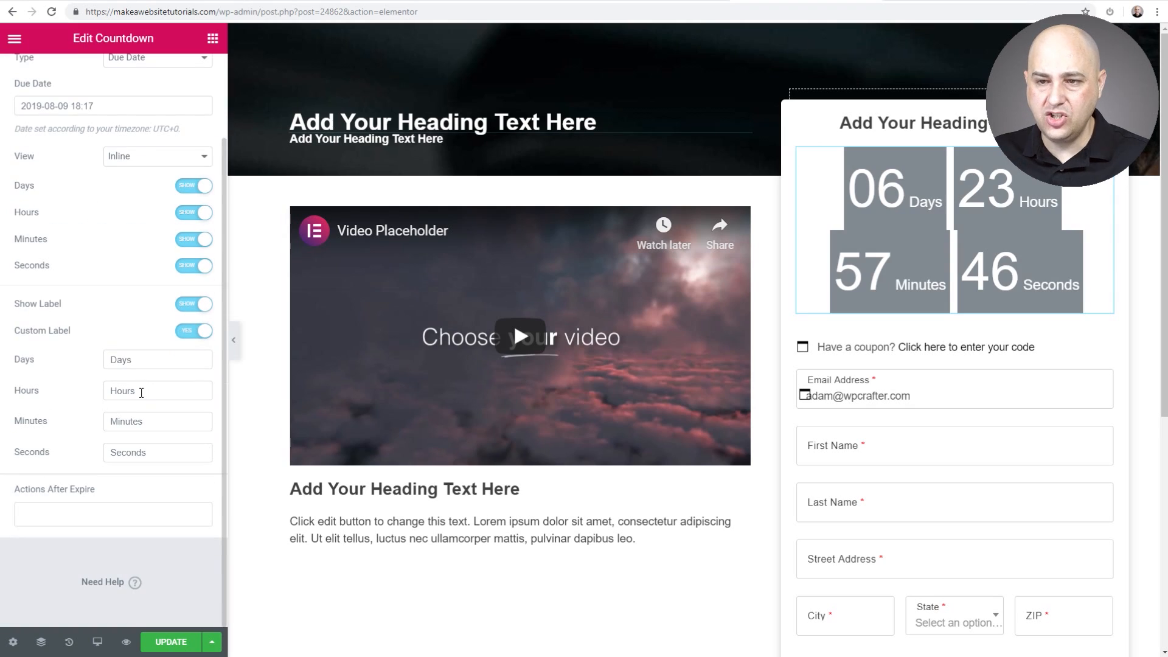
# Shorten the countdown's Minutes label to Min and its Seconds label to Sec.
pyautogui.click(155, 424)
pyautogui.press('BackSpace')
pyautogui.press('BackSpace')
pyautogui.press('BackSpace')
pyautogui.press('BackSpace')
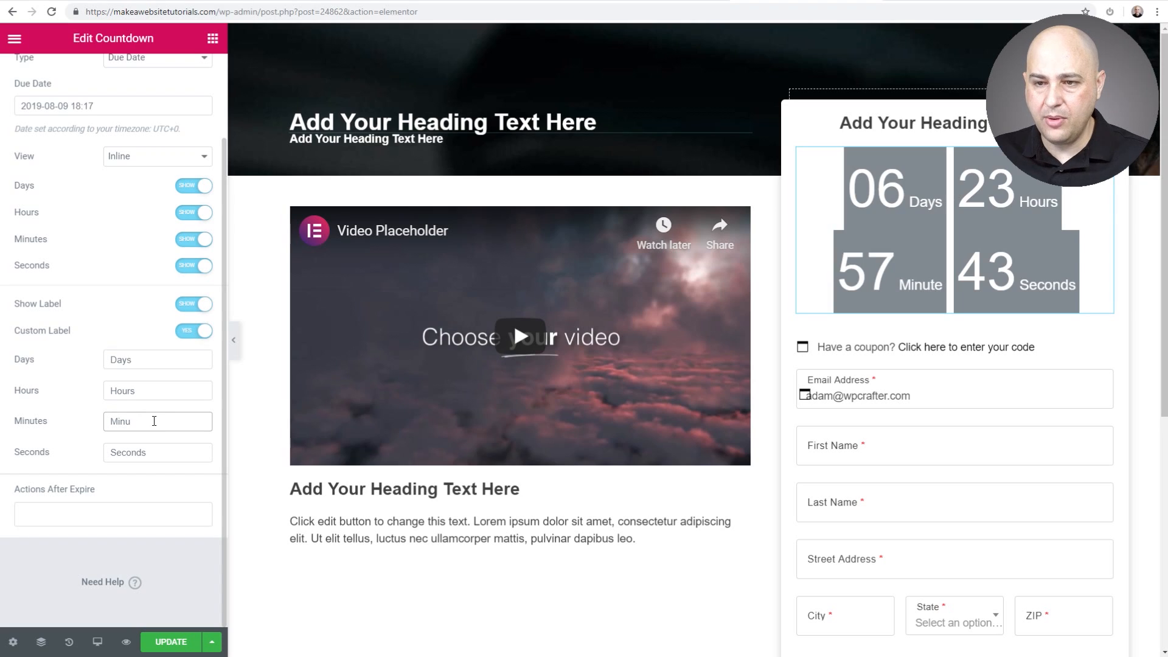
pyautogui.click(157, 452)
pyautogui.press('BackSpace')
pyautogui.press('BackSpace')
pyautogui.press('BackSpace')
pyautogui.press('BackSpace')
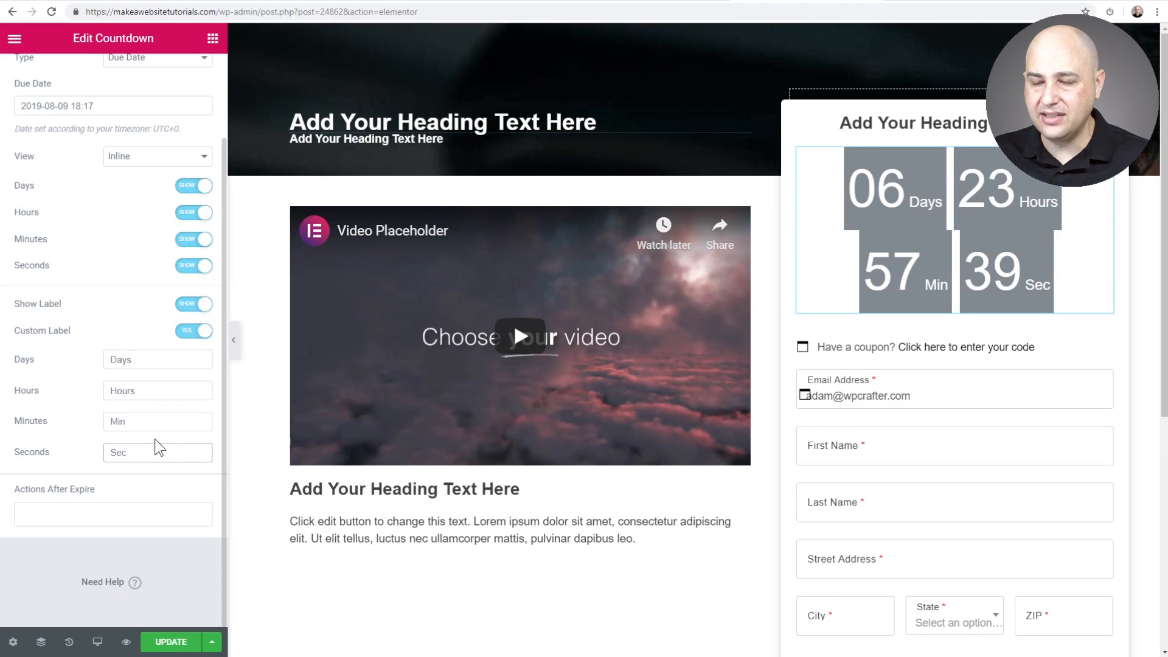
# Review the countdown's available actions after expiry without selecting one.
pyautogui.click(86, 511)
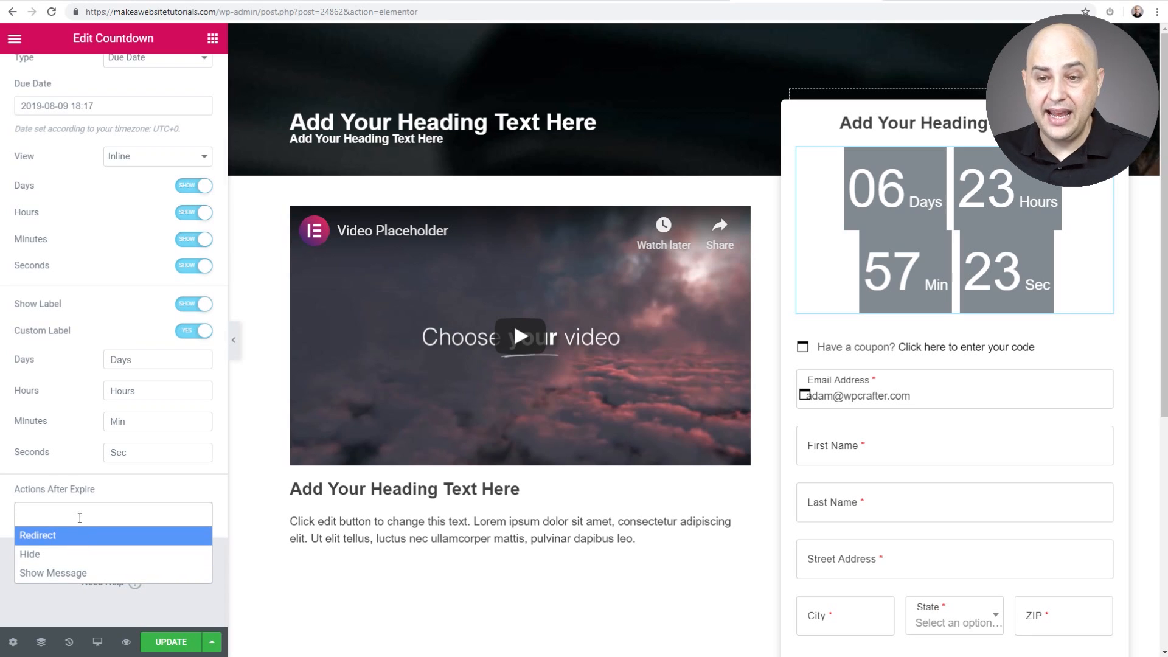
pyautogui.click(80, 474)
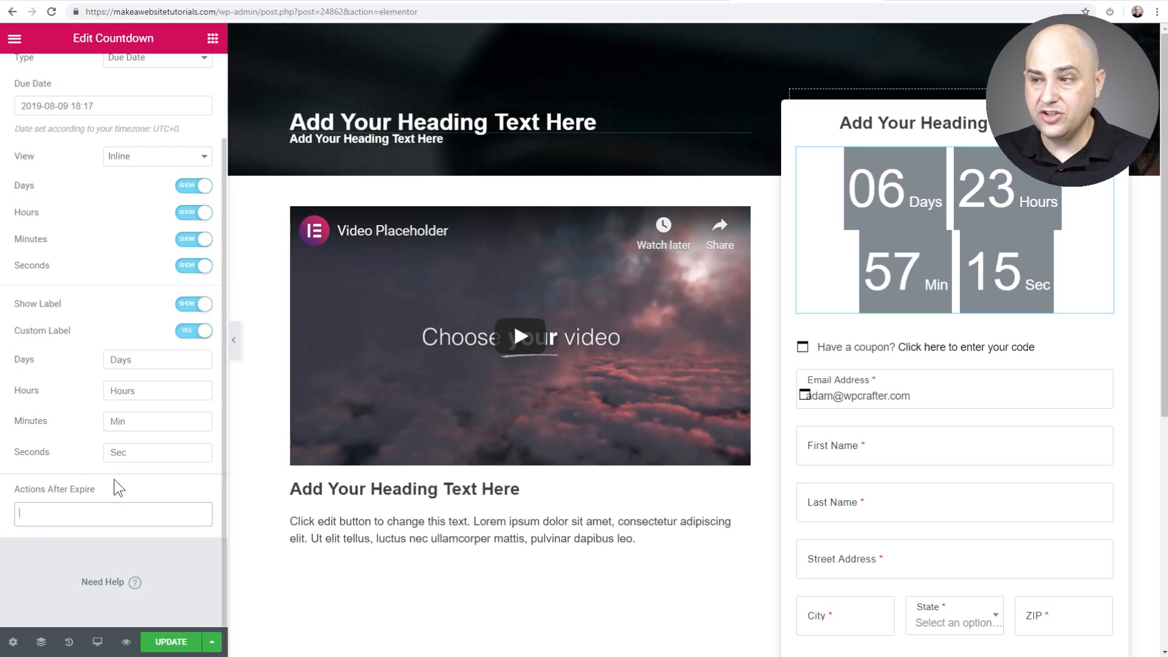
pyautogui.click(103, 514)
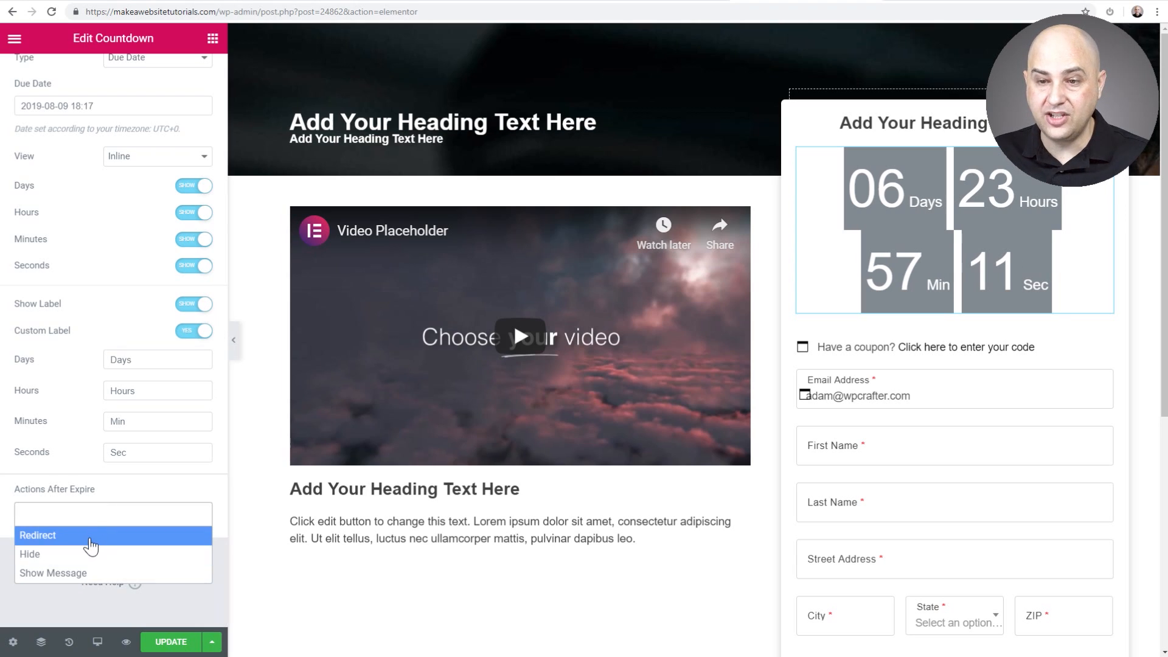
pyautogui.click(94, 477)
pyautogui.scroll(2, 79, 456)
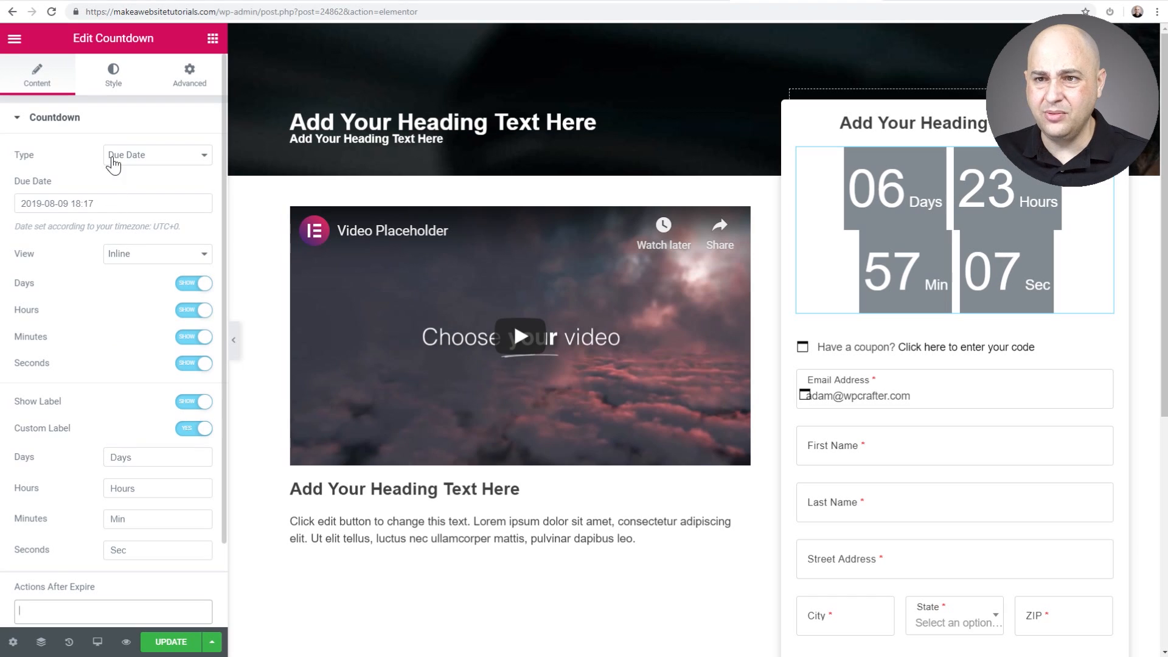
# Set the background color of the countdown boxes to white (#ffffff).
pyautogui.click(110, 81)
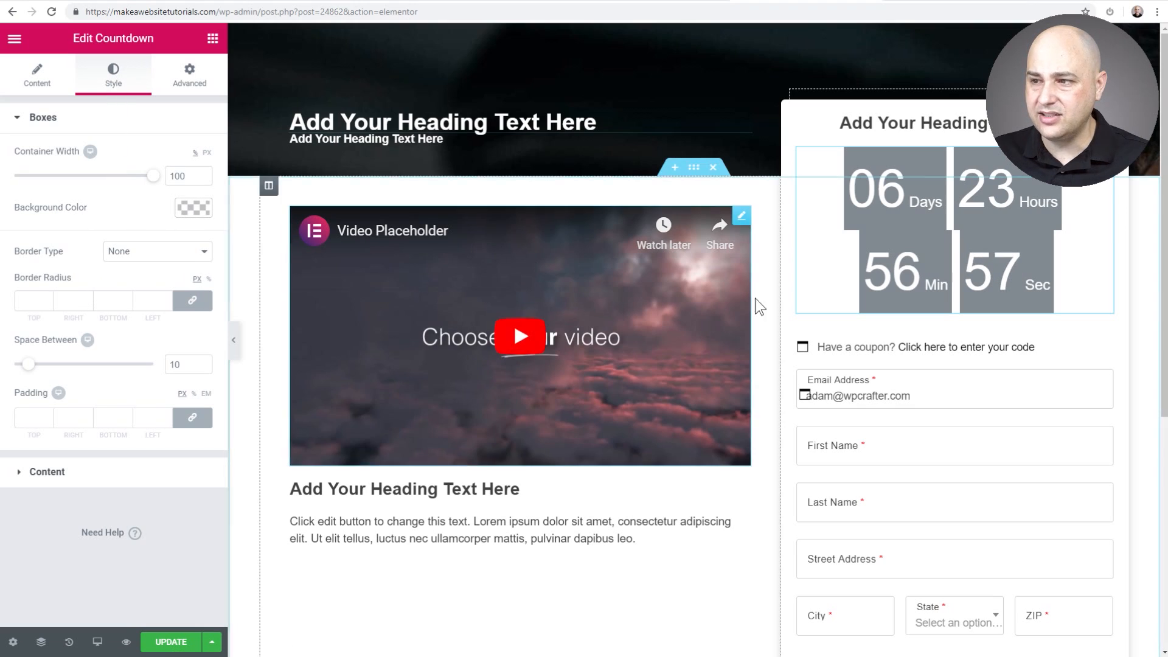
pyautogui.click(188, 207)
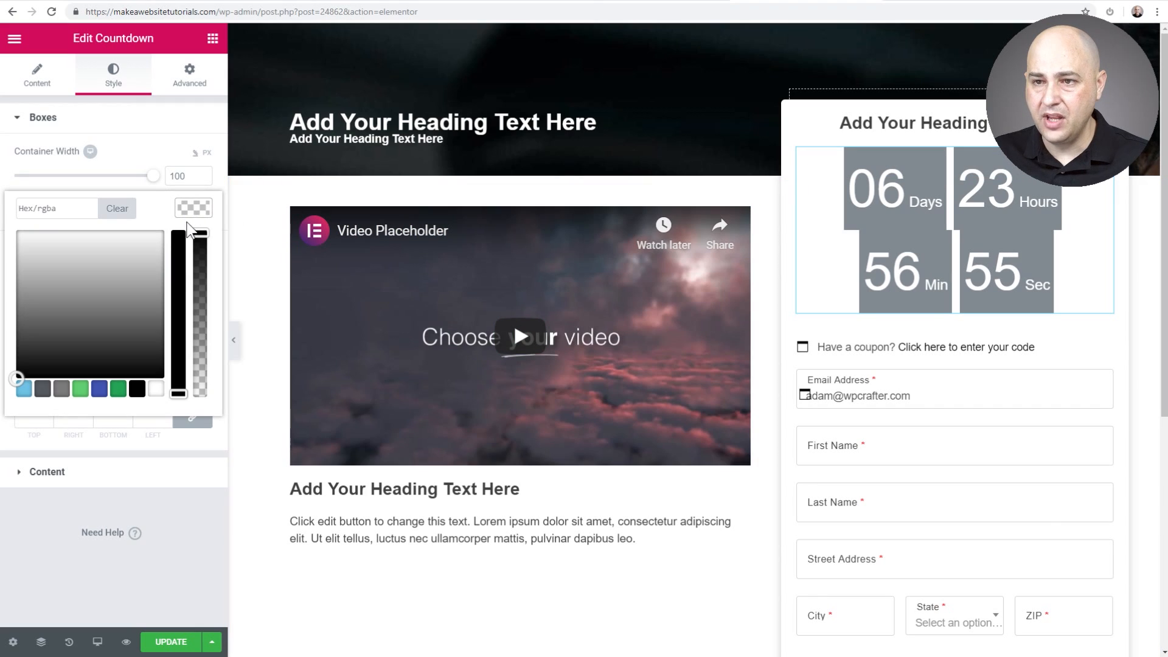
pyautogui.click(156, 389)
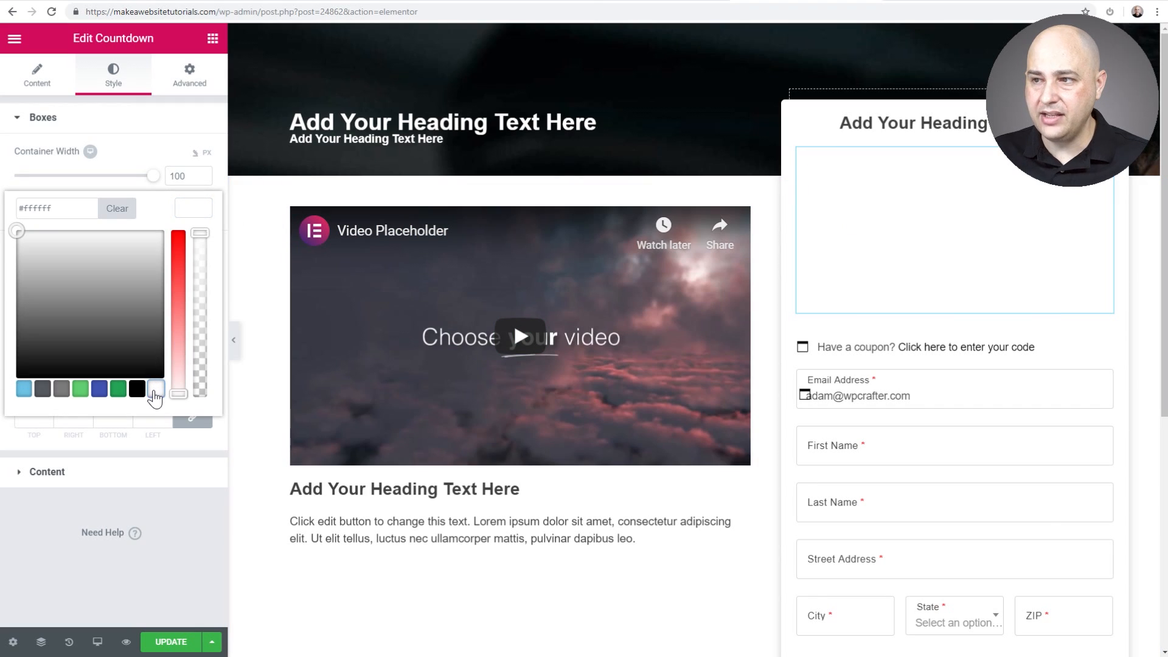
pyautogui.click(146, 119)
pyautogui.click(146, 119)
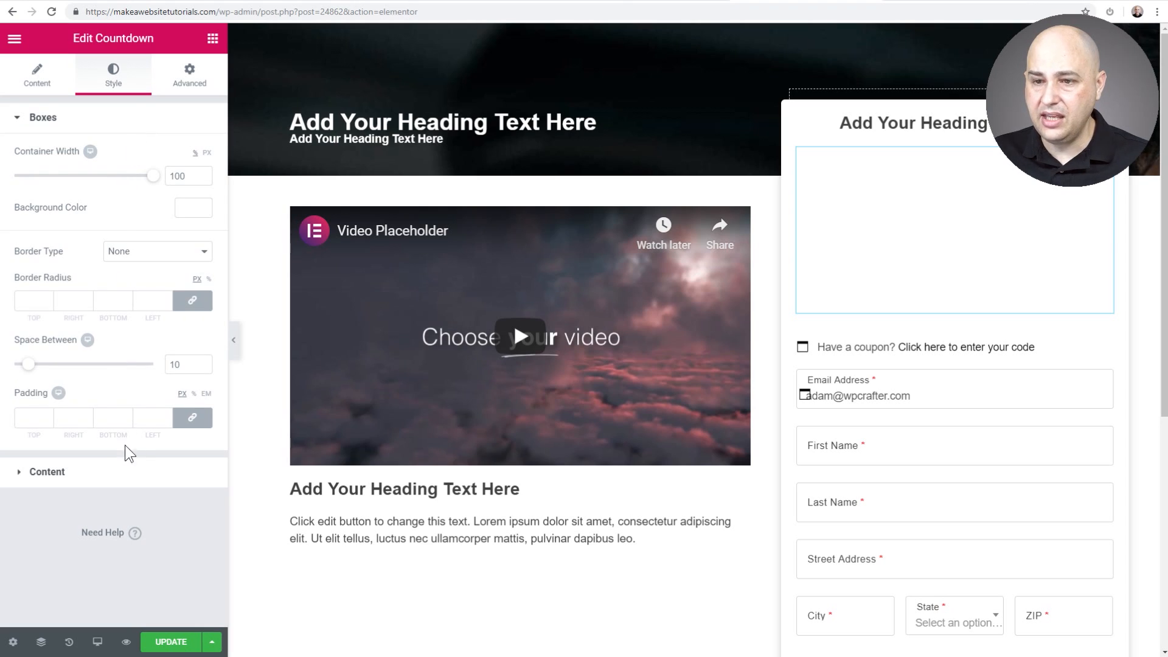
# Open the countdown's content styling, copy the Red Alert hex code F31431 from the COLOURlovers page, and return to Elementor.
pyautogui.click(53, 479)
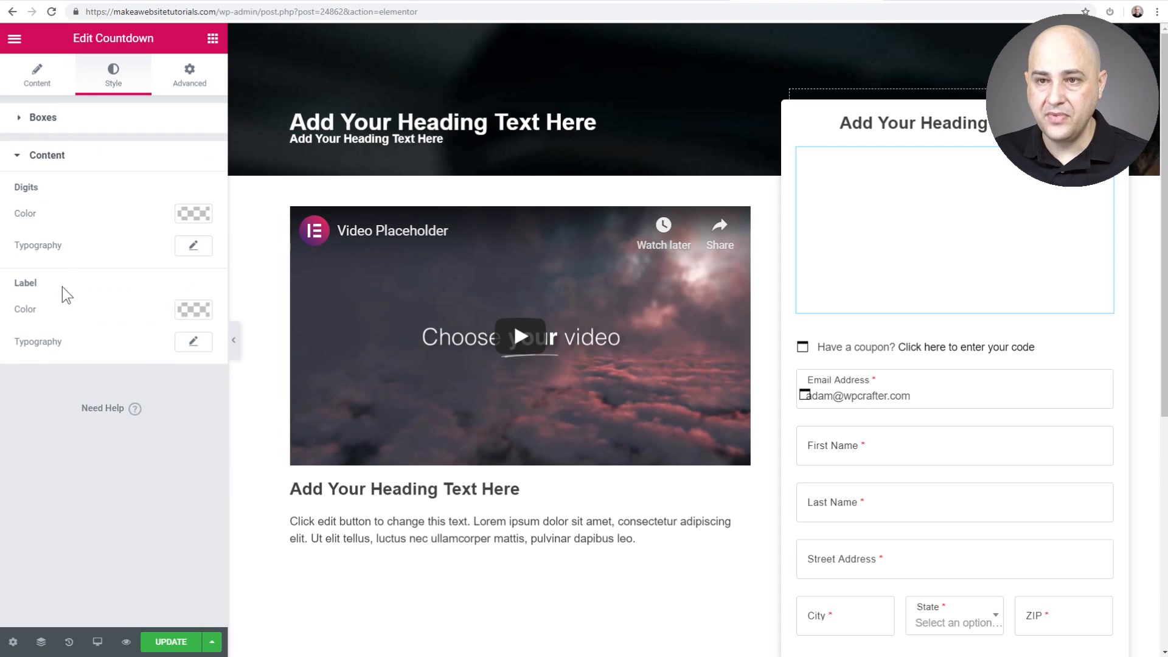
pyautogui.click(186, 215)
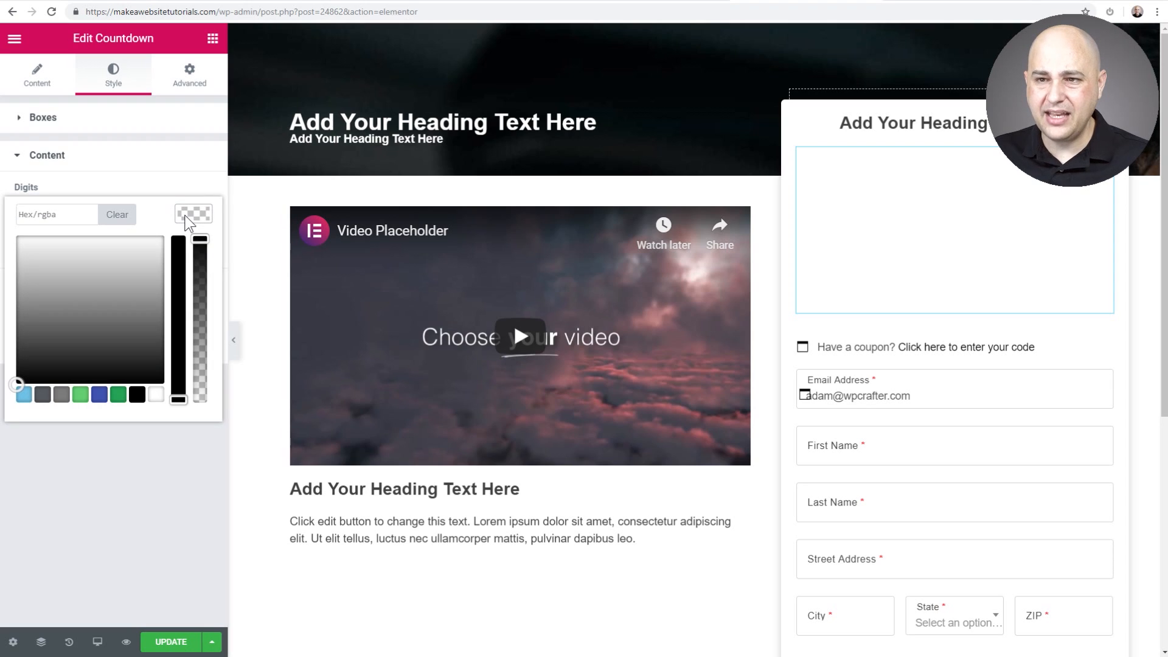
pyautogui.click(186, 214)
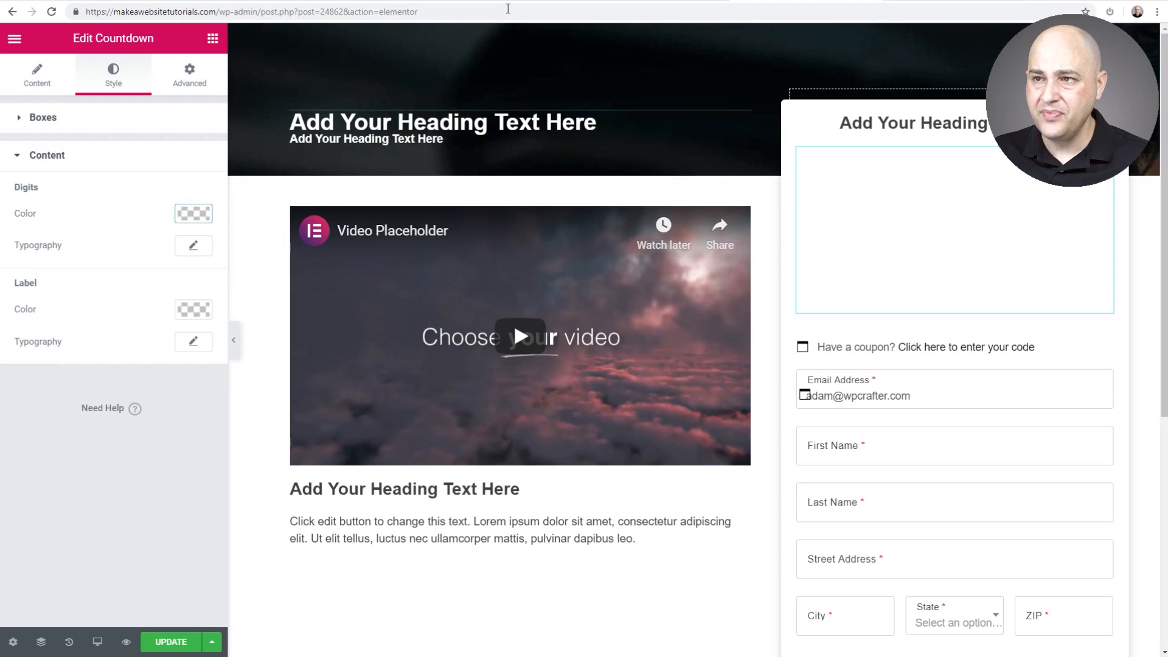
pyautogui.click(515, 1)
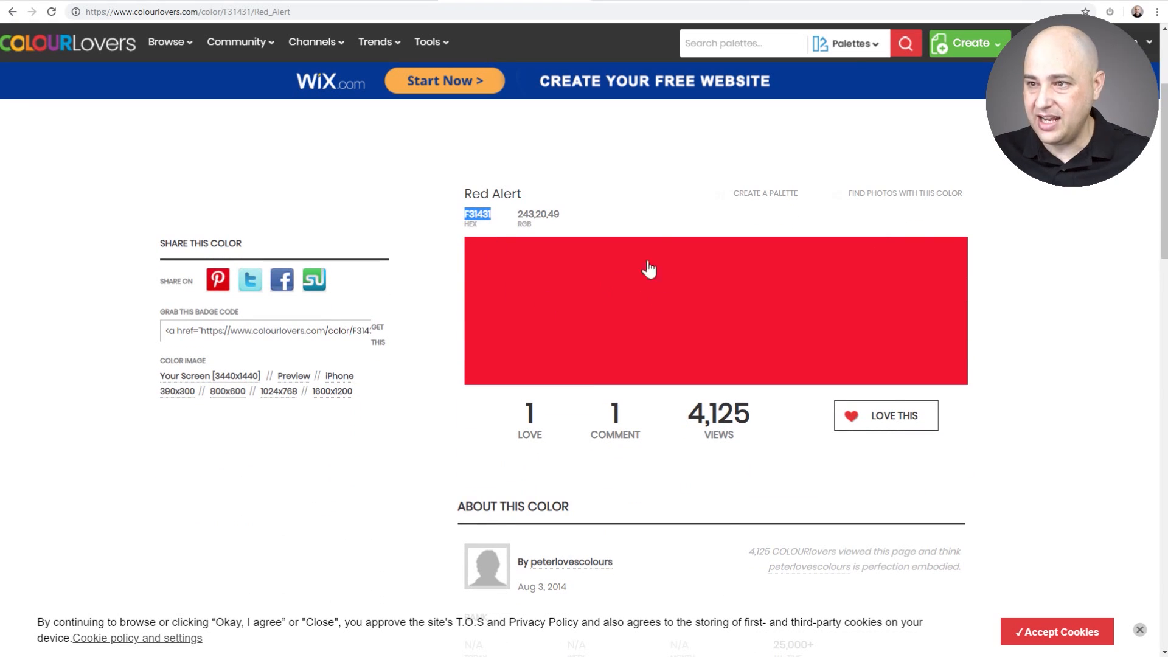
pyautogui.click(468, 214)
pyautogui.doubleClick(479, 213)
pyautogui.hotkey('ctrl', 'c')
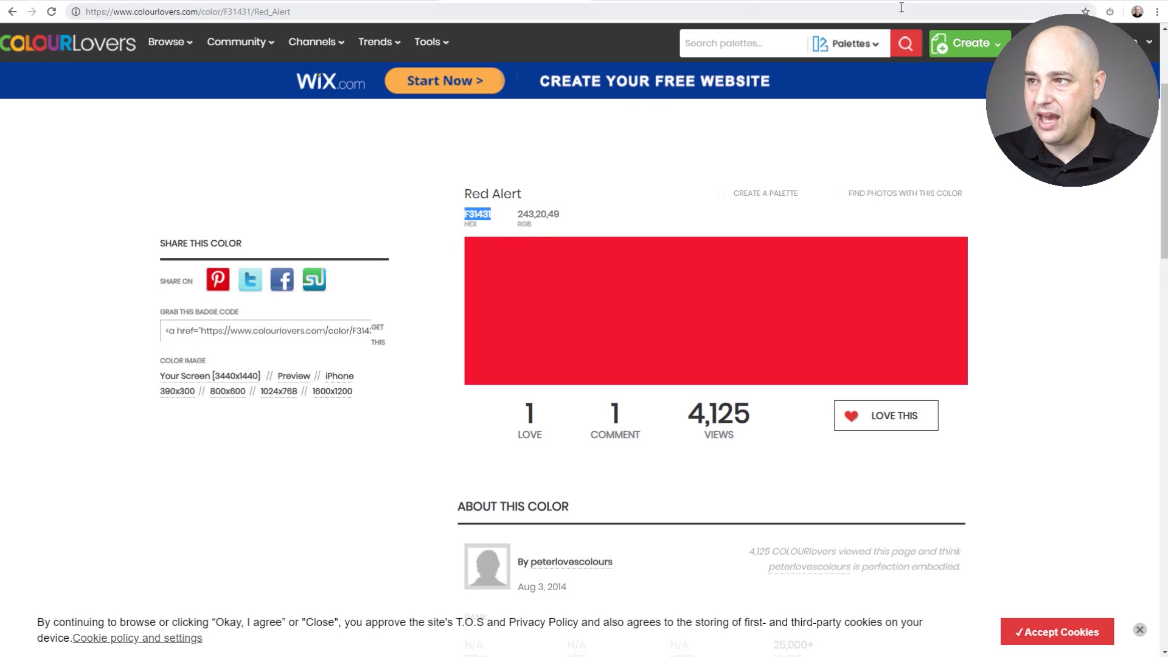
pyautogui.click(841, 5)
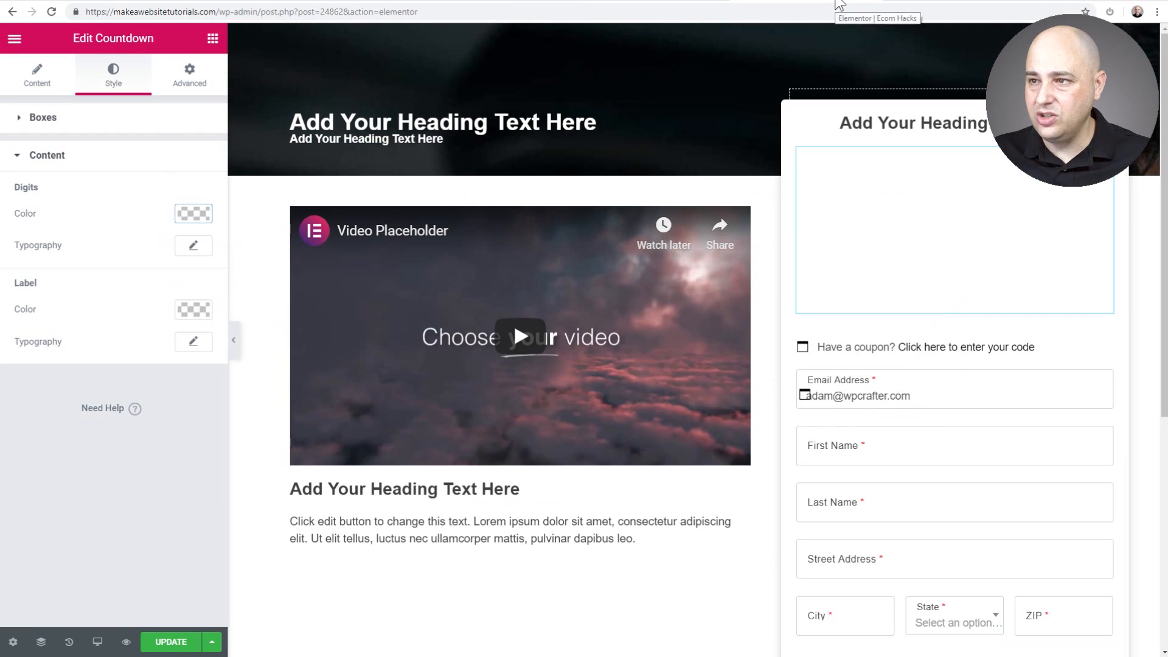
# Set both the digit color and the label color of the countdown to the copied red #f31431.
pyautogui.click(181, 213)
pyautogui.click(68, 214)
pyautogui.hotkey('ctrl', 'v')
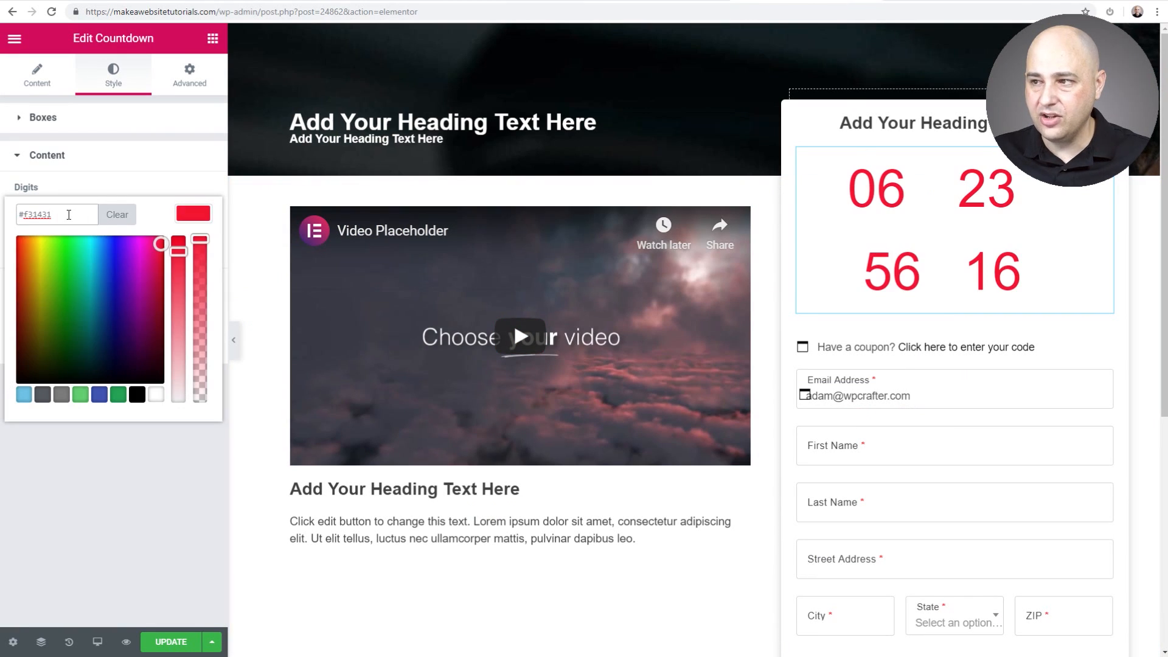
pyautogui.click(107, 174)
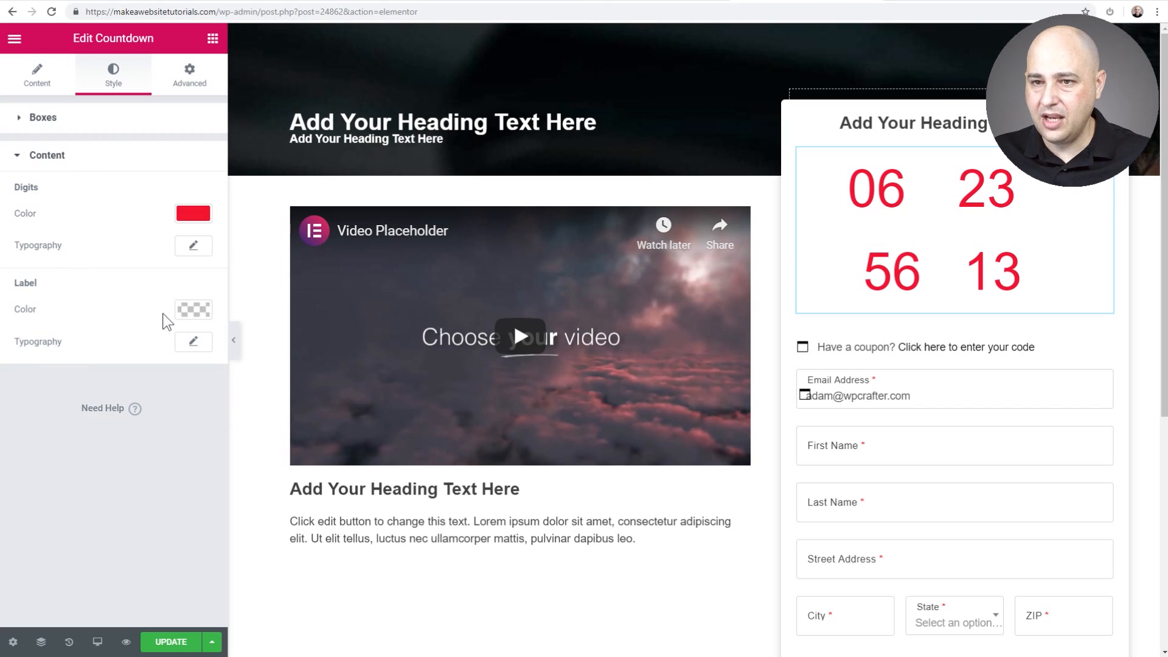
pyautogui.click(194, 310)
pyautogui.write('#f31431')
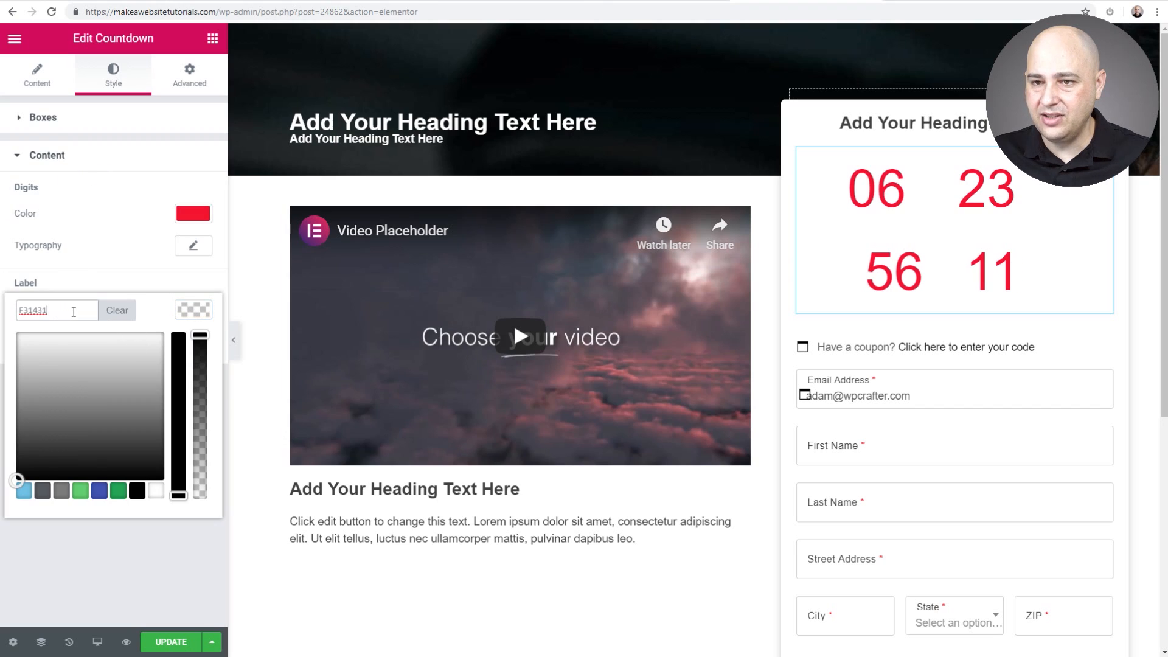
pyautogui.click(194, 312)
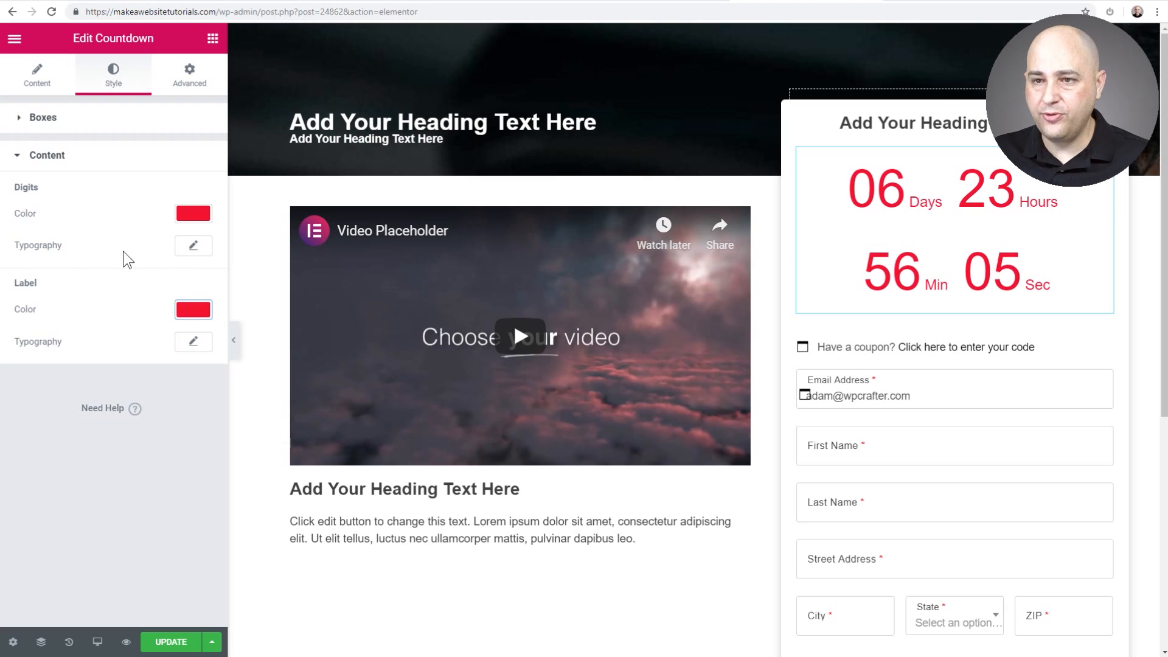
# Set the font size of the countdown digits to 35 px.
pyautogui.click(193, 250)
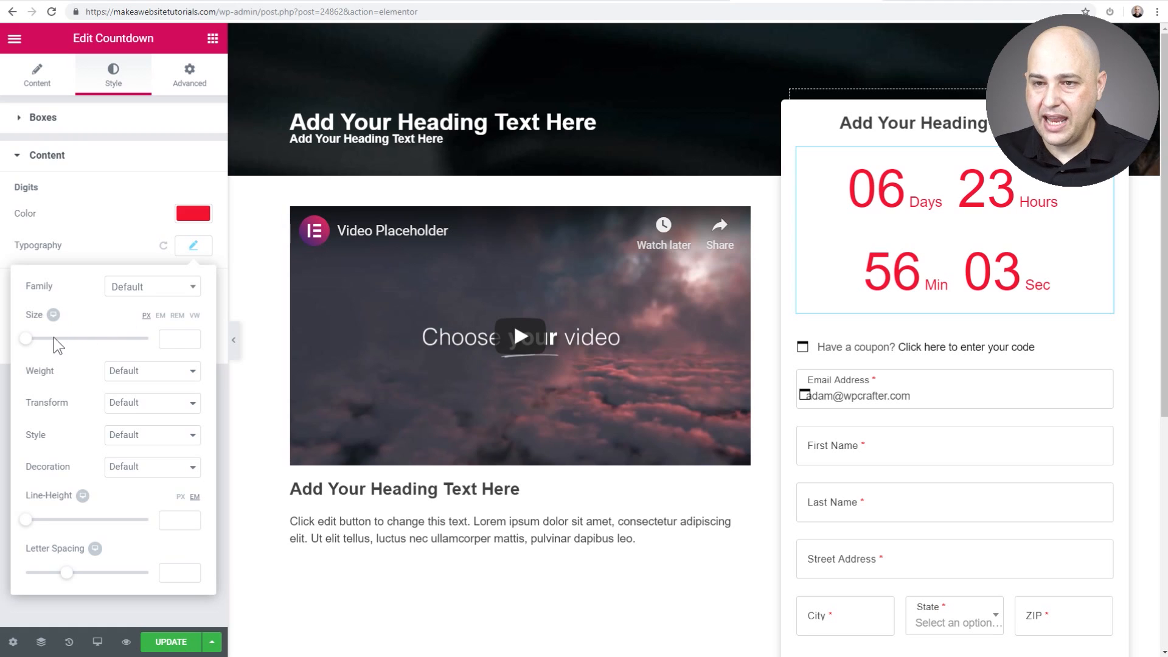
pyautogui.moveTo(34, 345); pyautogui.dragTo(54, 346)
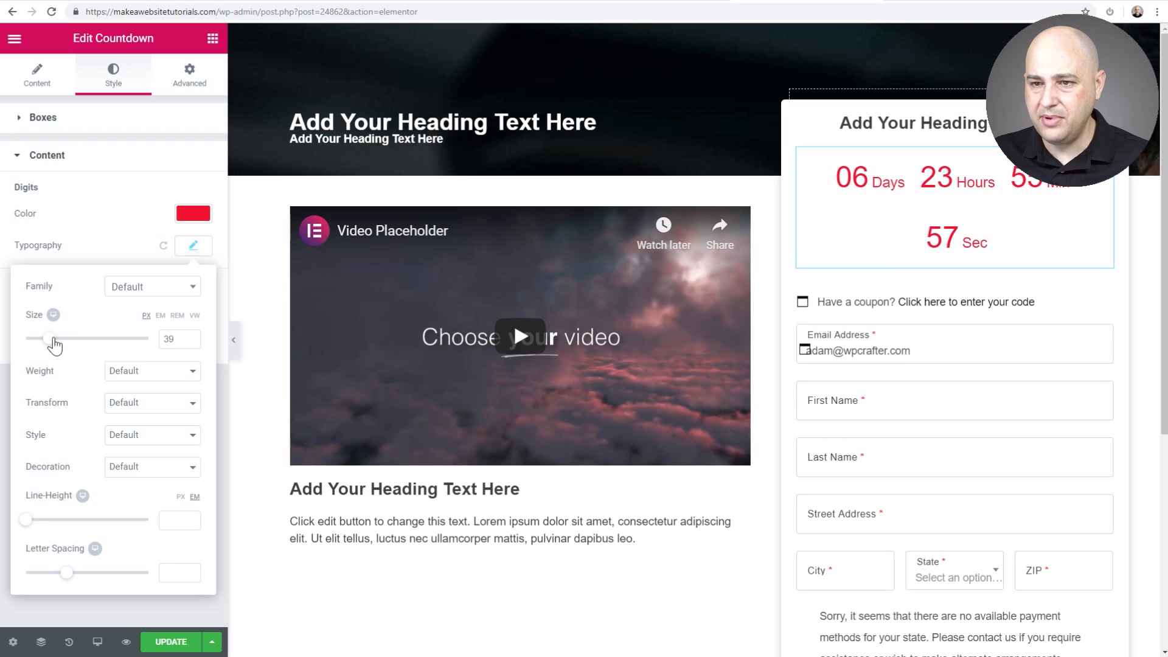
pyautogui.click(190, 336)
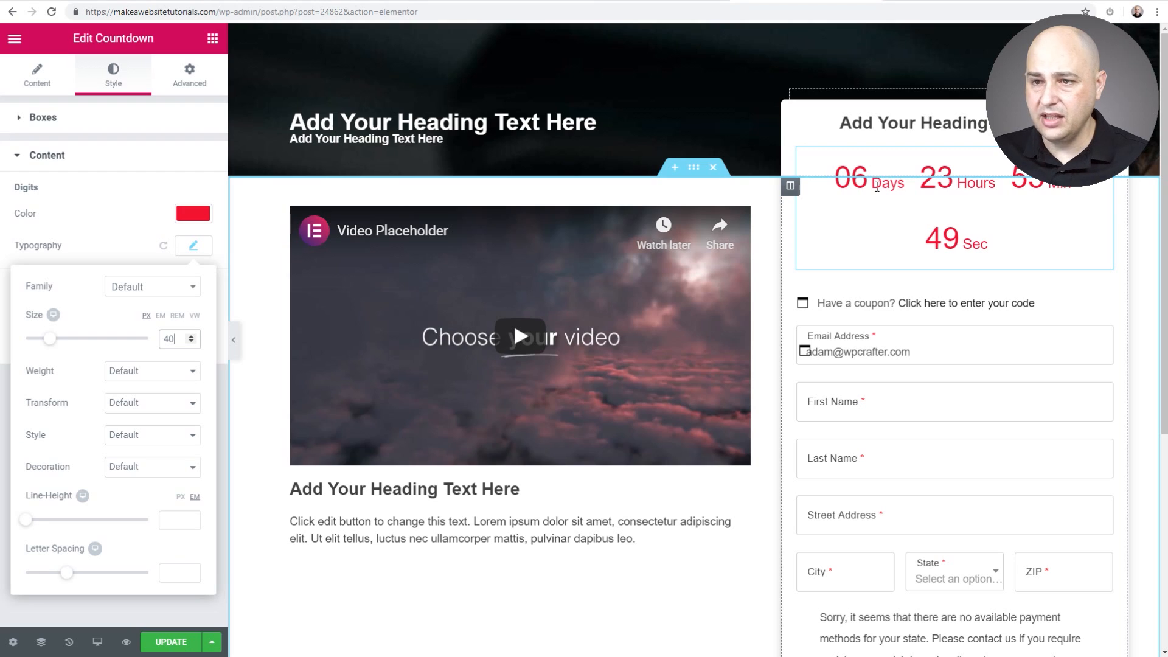
pyautogui.click(192, 341)
pyautogui.click(191, 342)
pyautogui.click(191, 342)
pyautogui.click(191, 341)
pyautogui.click(191, 341)
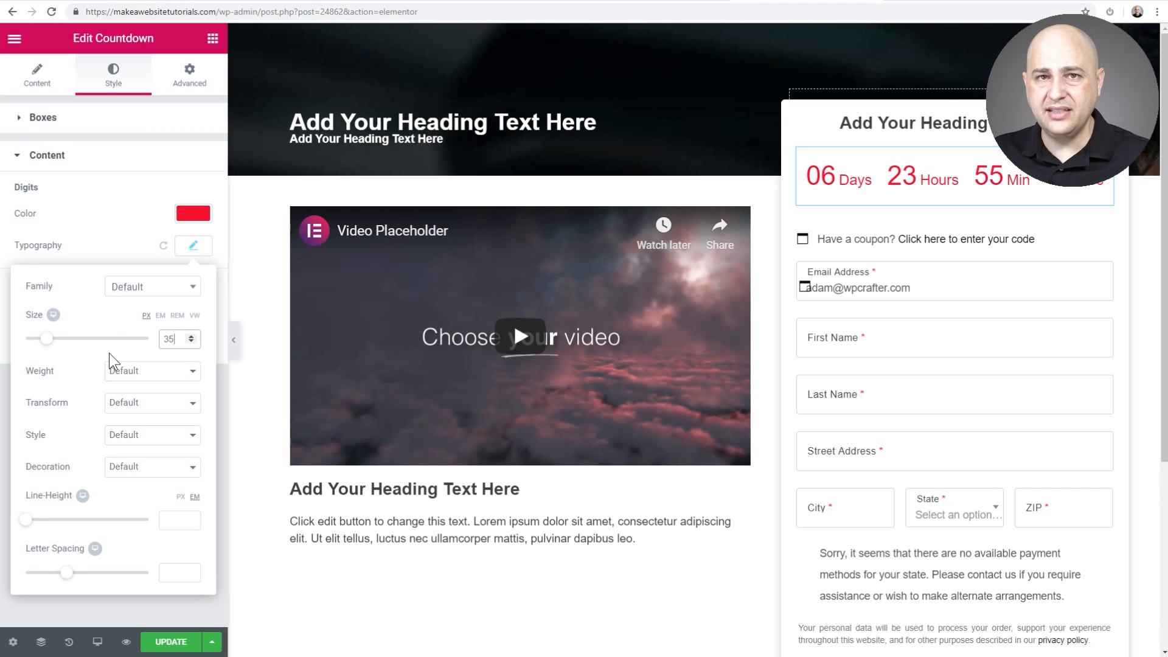
# Set the countdown digits' font weight to 900 and their size to 30 px.
pyautogui.click(112, 373)
pyautogui.click(135, 479)
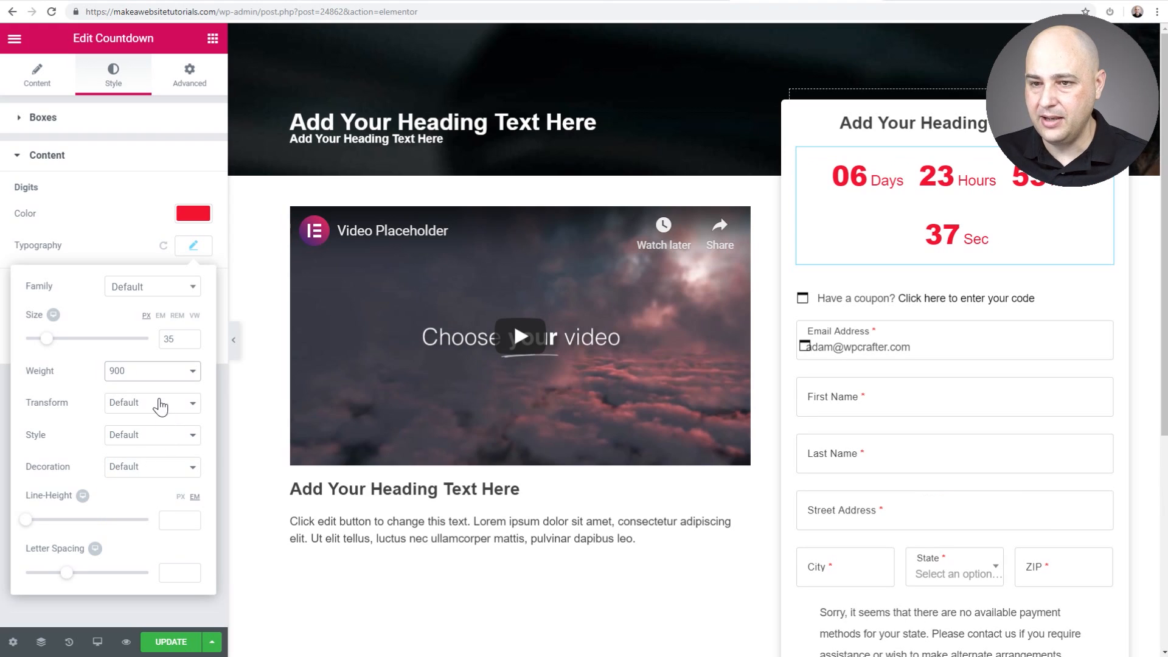
pyautogui.moveTo(50, 343); pyautogui.dragTo(44, 344)
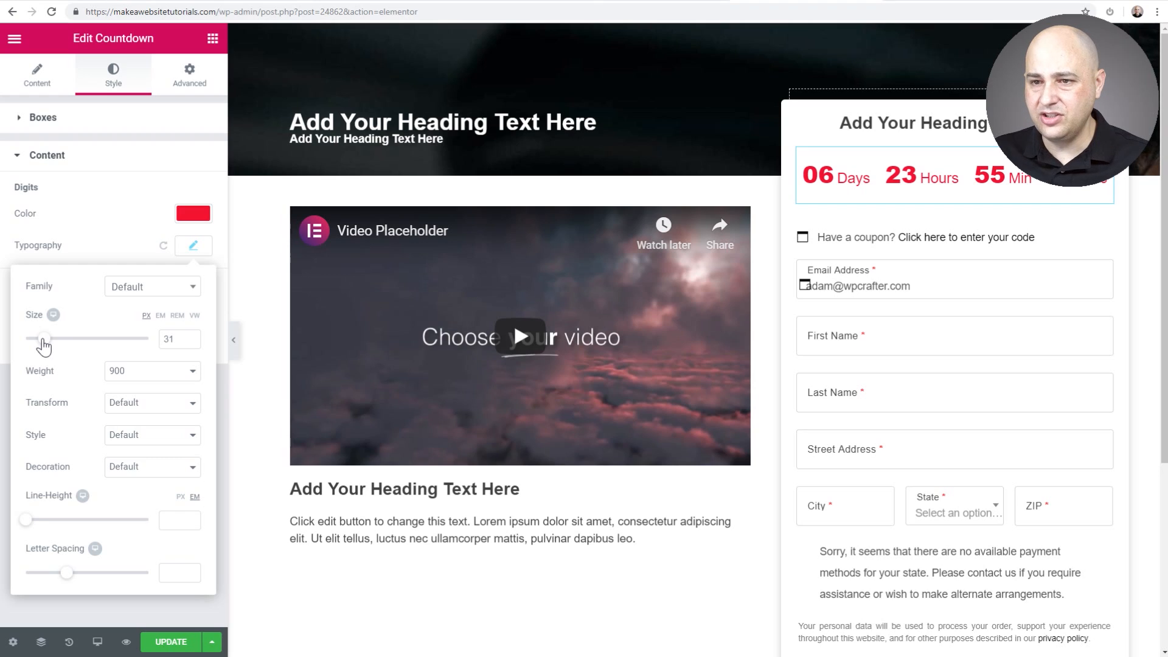
pyautogui.click(191, 342)
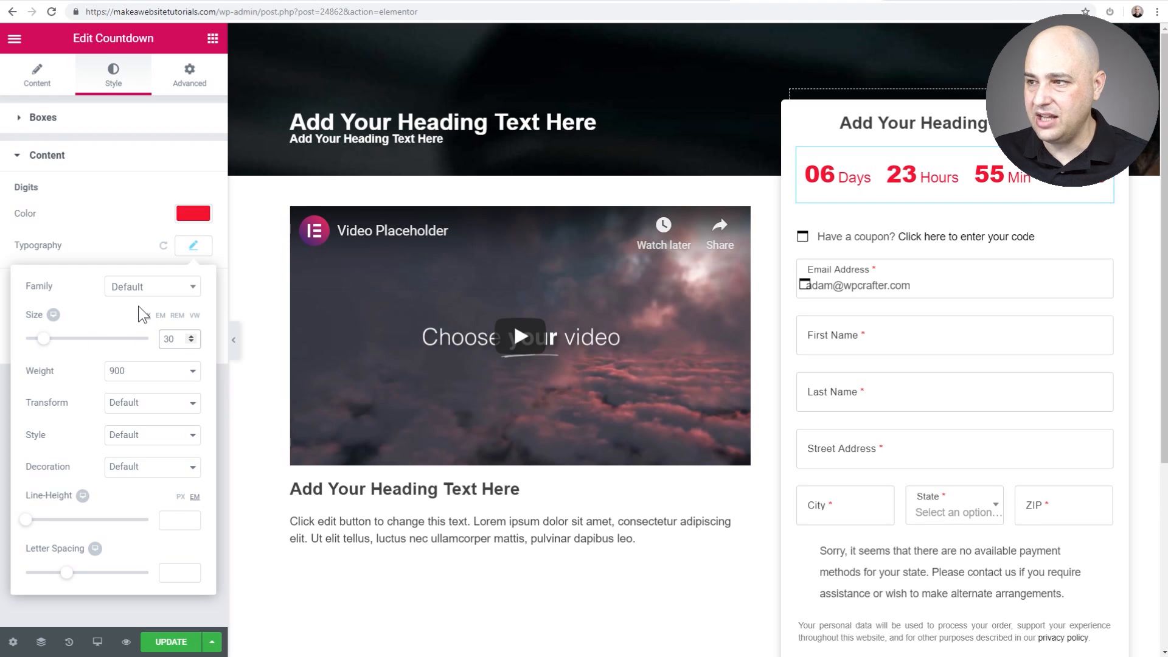
pyautogui.click(193, 249)
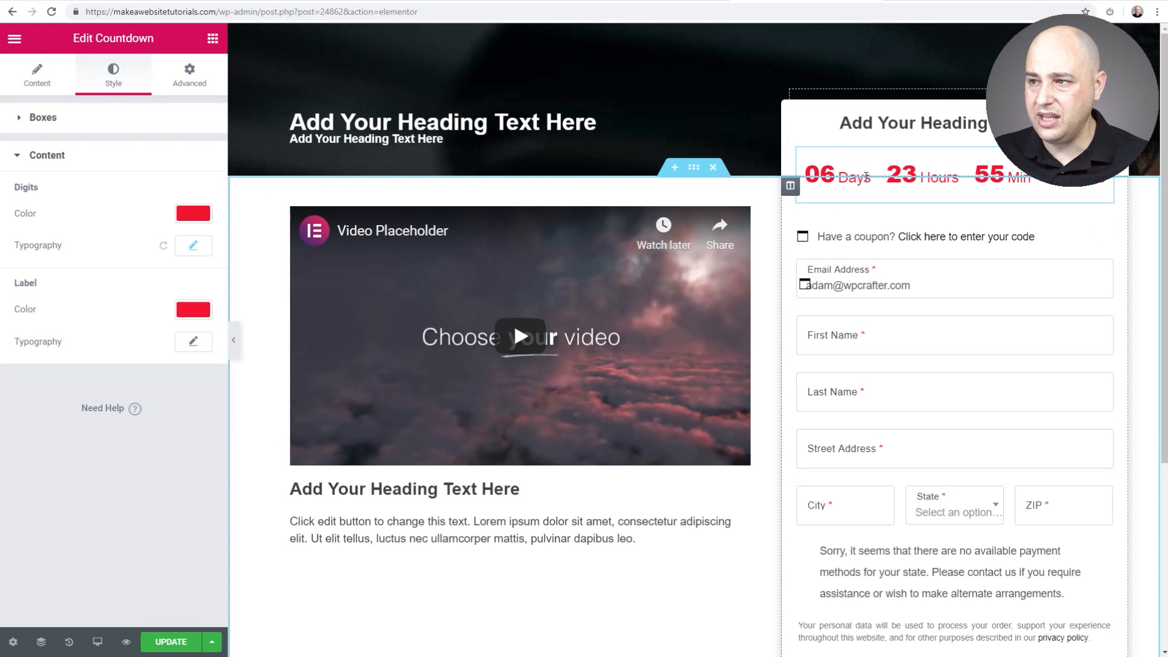
# Slightly reduce the font size of the countdown labels in their typography settings.
pyautogui.click(194, 342)
pyautogui.moveTo(31, 432); pyautogui.dragTo(39, 439)
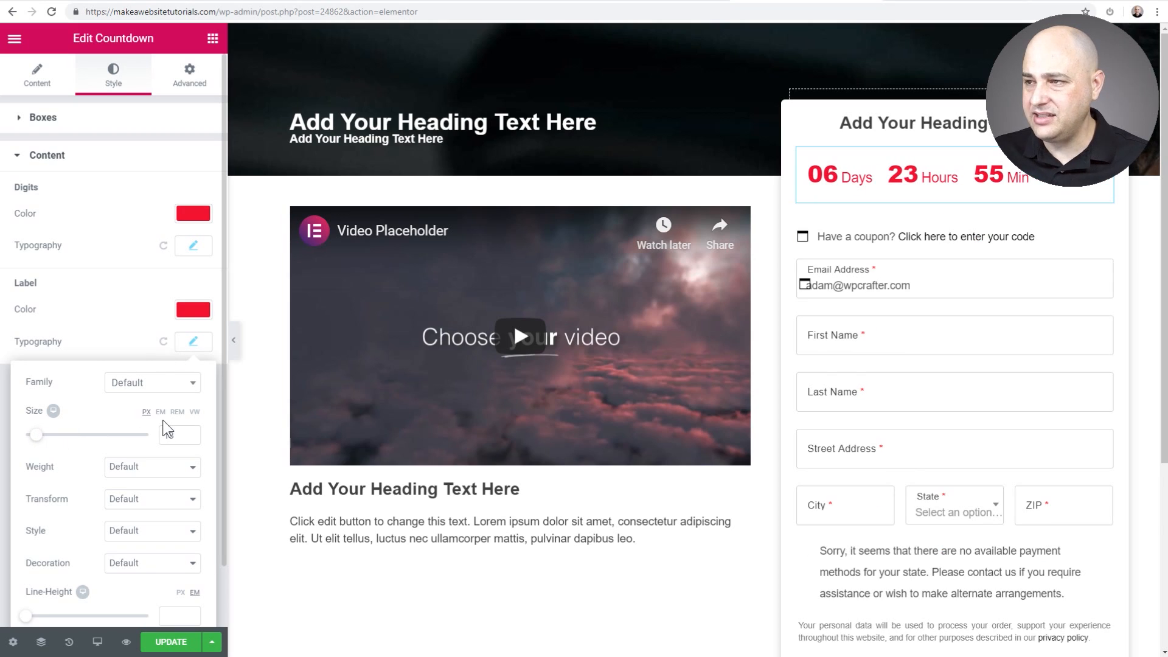
pyautogui.click(193, 343)
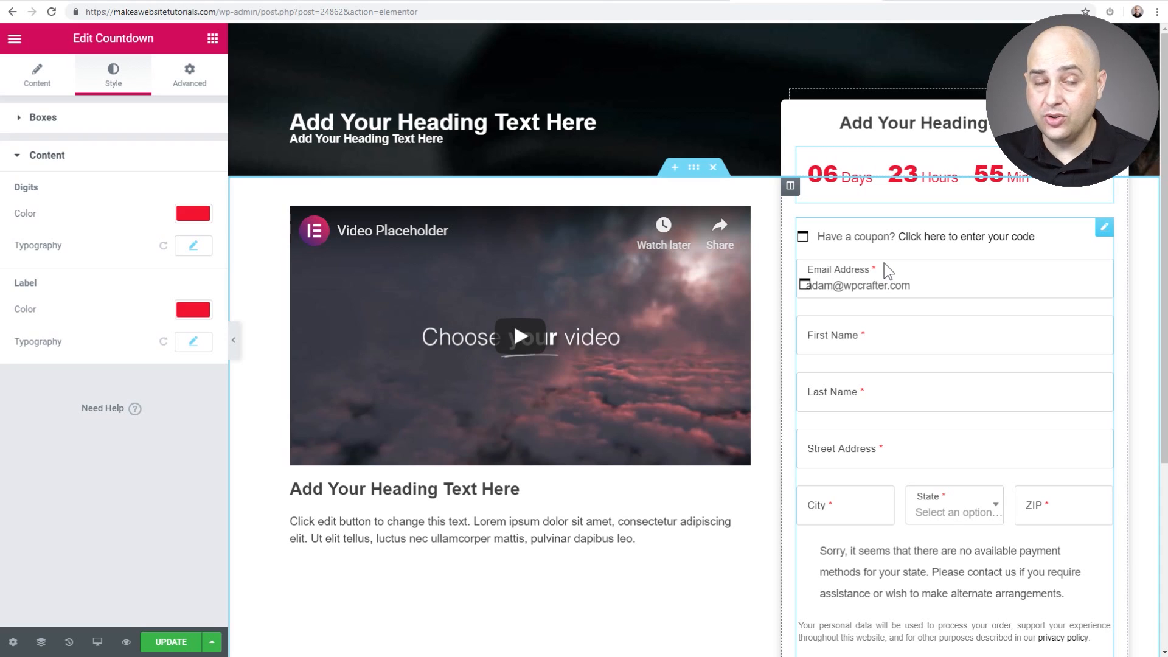
# Replace the header's subheading text with "Join today for a one time payment of $294", copied from the finished example checkout page.
pyautogui.click(408, 138)
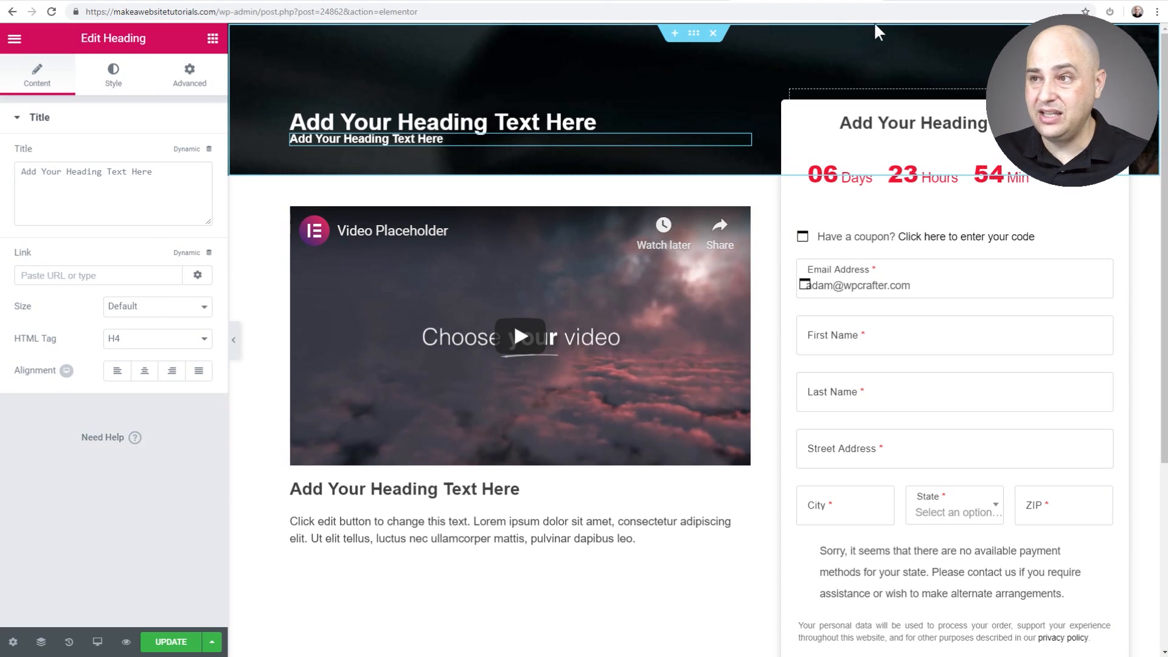
pyautogui.click(637, 3)
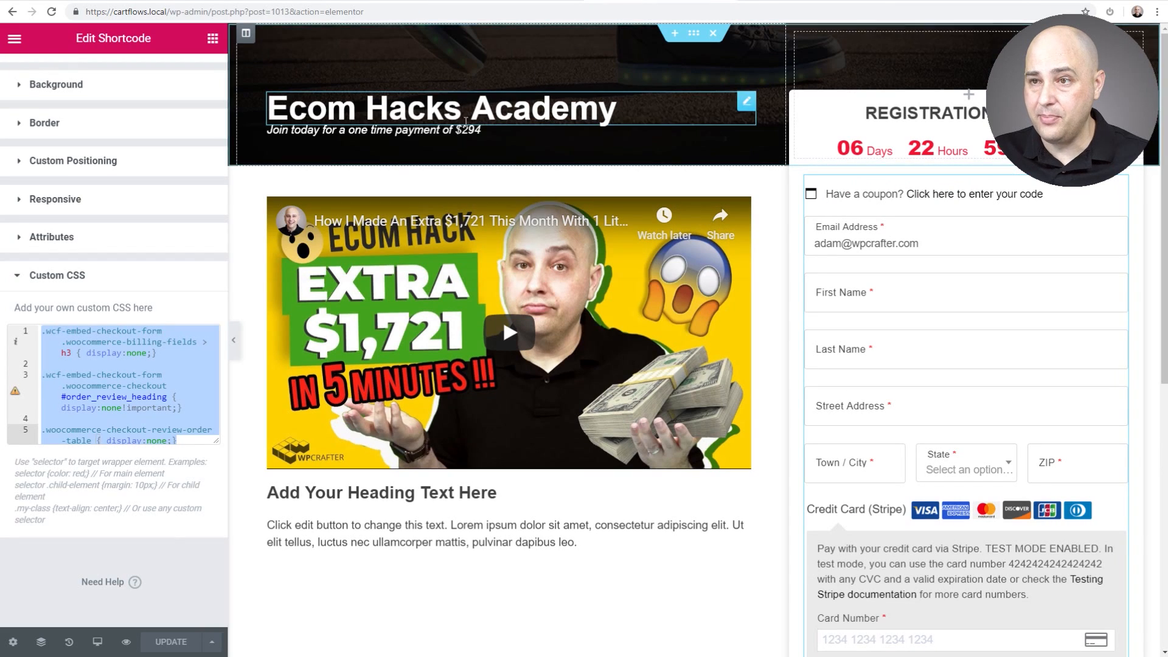
pyautogui.moveTo(487, 129); pyautogui.dragTo(266, 128)
pyautogui.hotkey('ctrl', 'c')
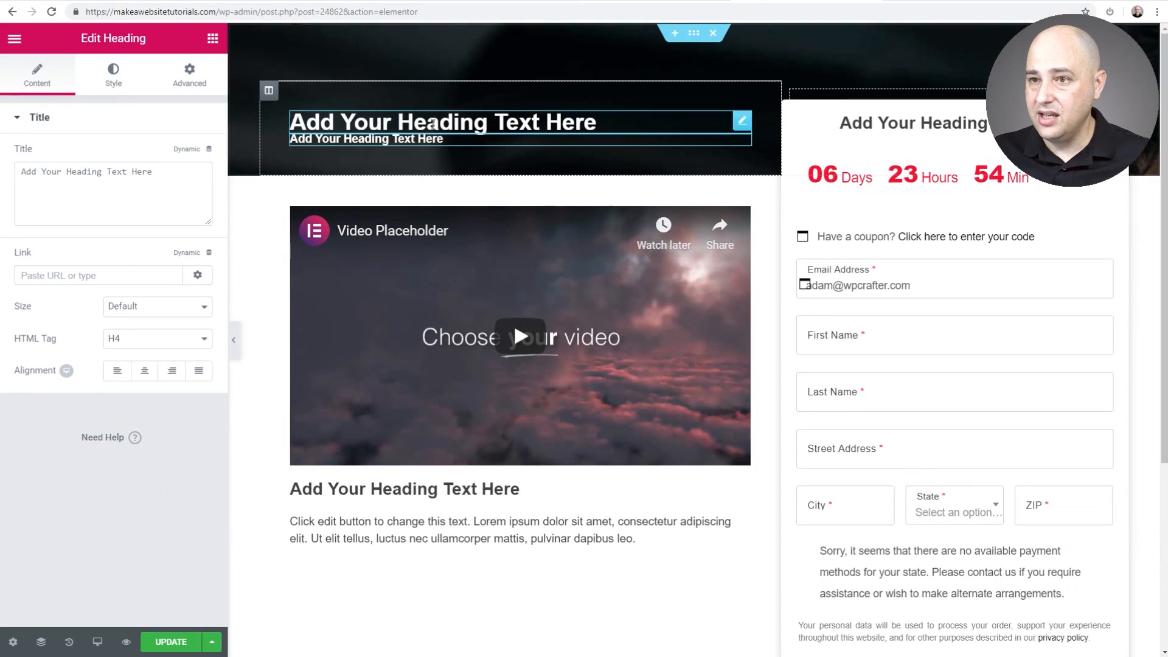
pyautogui.doubleClick(142, 172)
pyautogui.click(130, 175)
pyautogui.moveTo(154, 172); pyautogui.dragTo(12, 159)
pyautogui.hotkey('ctrl', 'v')
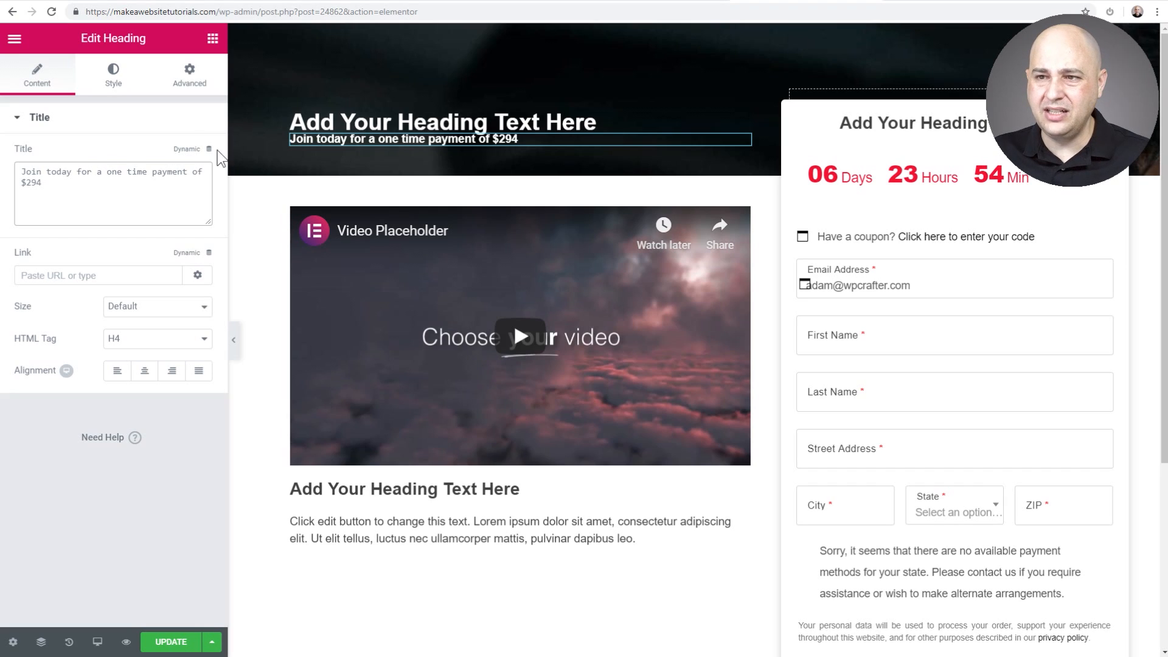
# Style the header's subheading as italic with a font weight of 300.
pyautogui.click(113, 85)
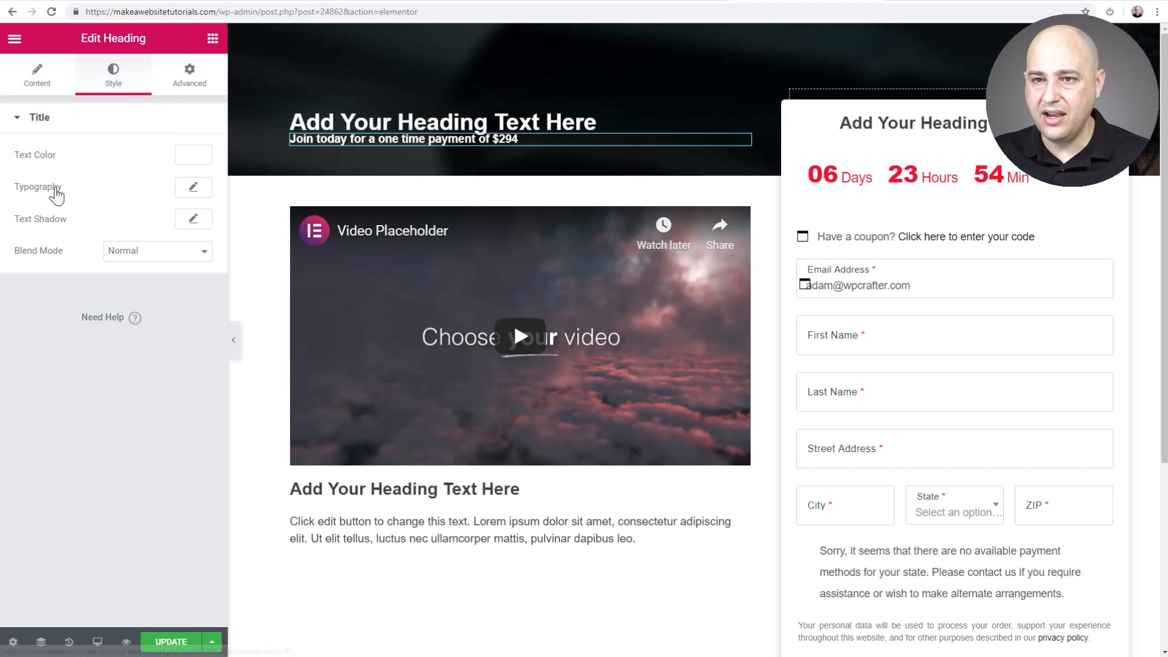
pyautogui.click(193, 188)
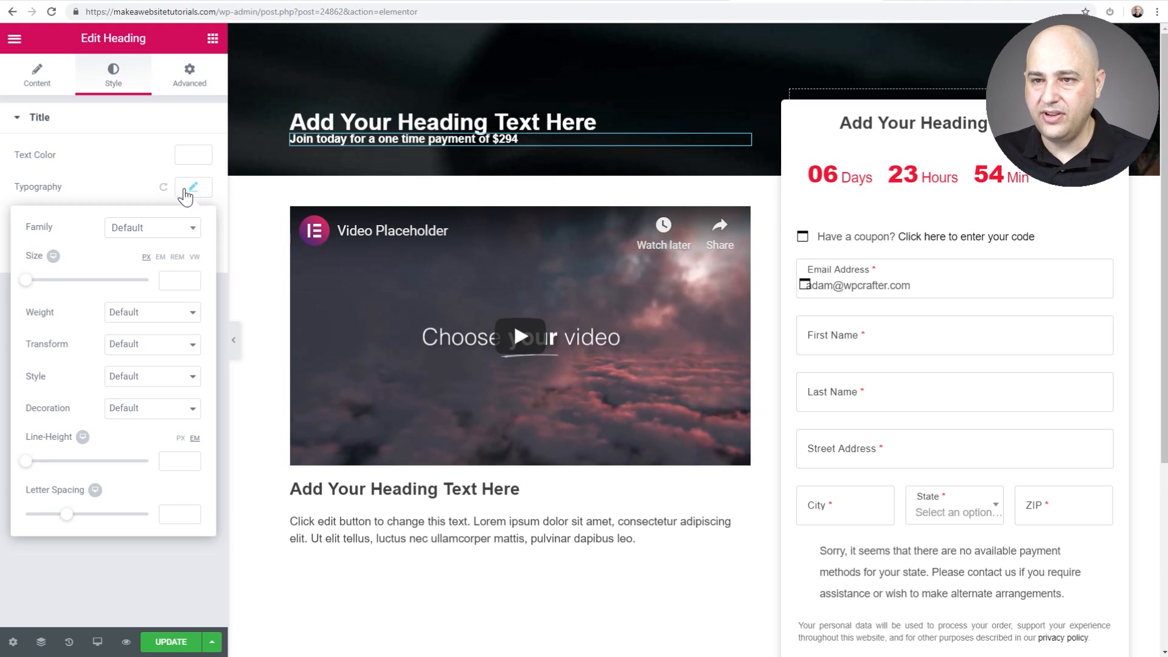
pyautogui.click(126, 377)
pyautogui.click(138, 416)
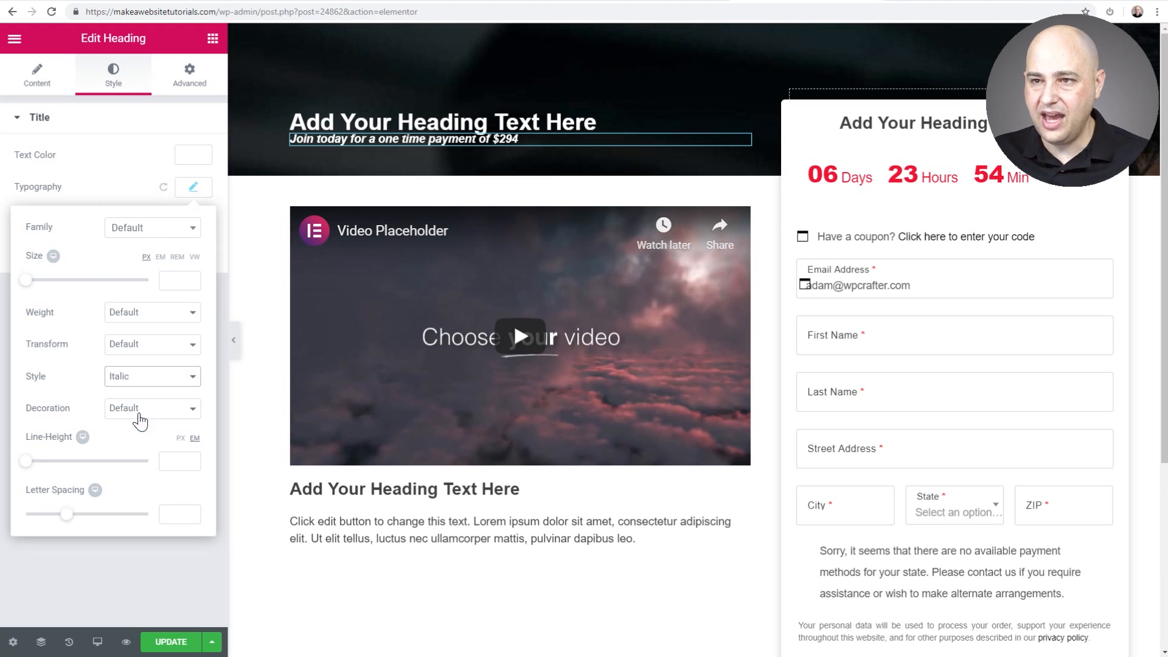
pyautogui.click(143, 314)
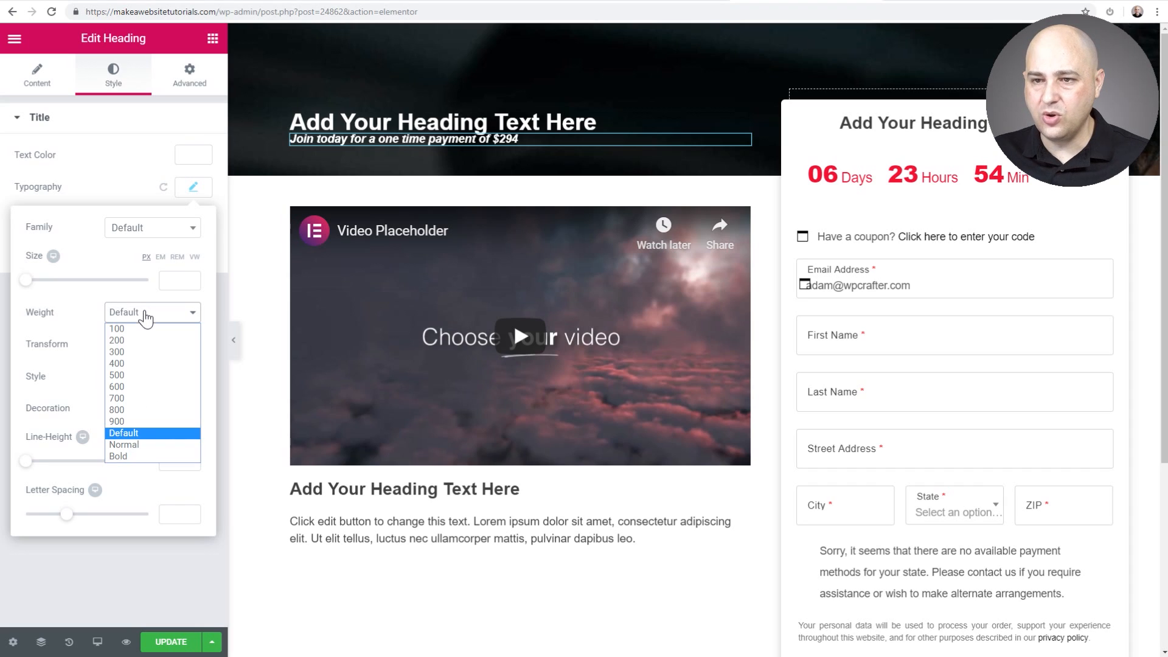
pyautogui.click(140, 352)
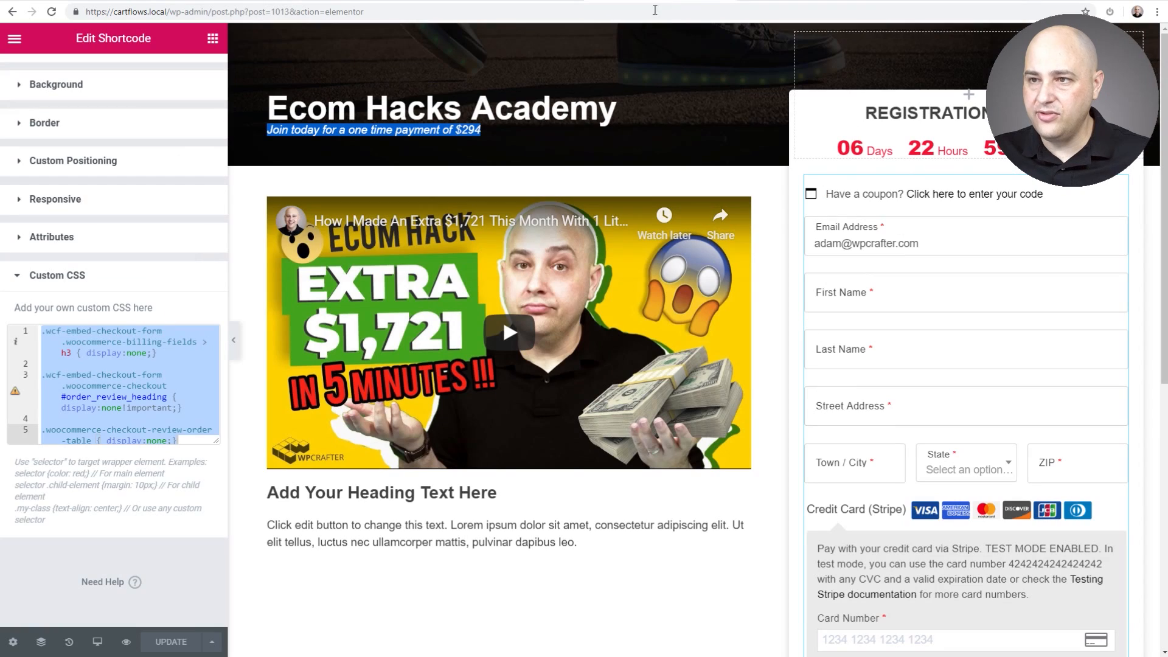
# Replace the header's main heading with the plain text "Ecom Hacks Academy", copied from the finished example checkout page.
pyautogui.click(486, 113)
pyautogui.tripleClick(486, 112)
pyautogui.hotkey('ctrl', 'c')
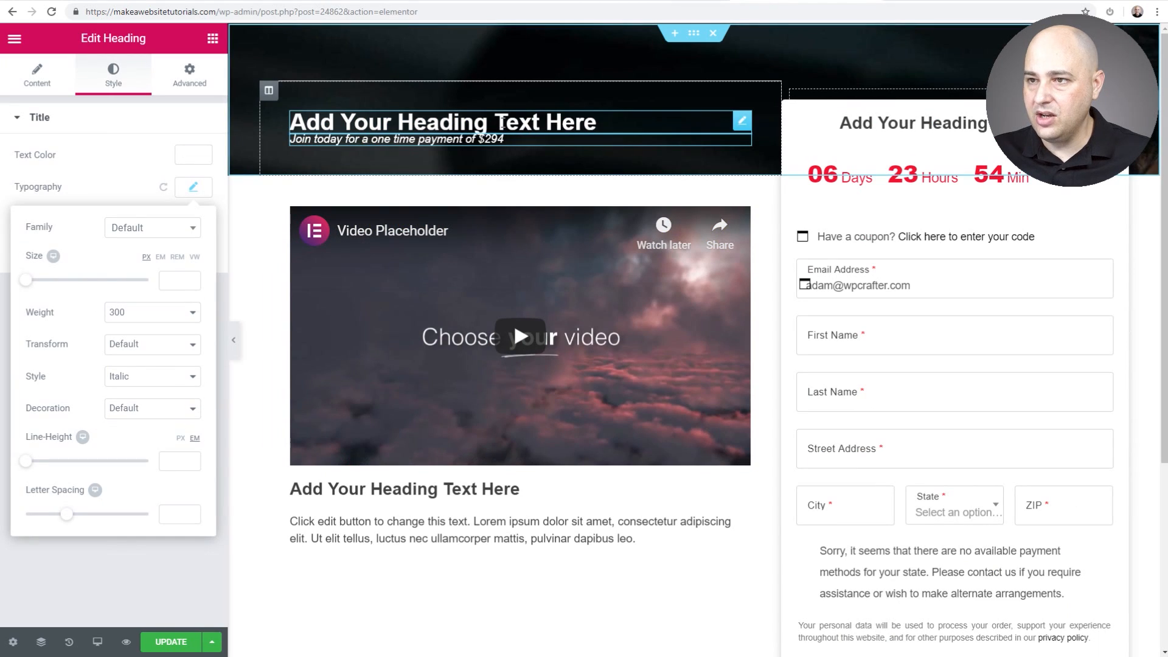
pyautogui.tripleClick(502, 122)
pyautogui.hotkey('ctrl', 'v')
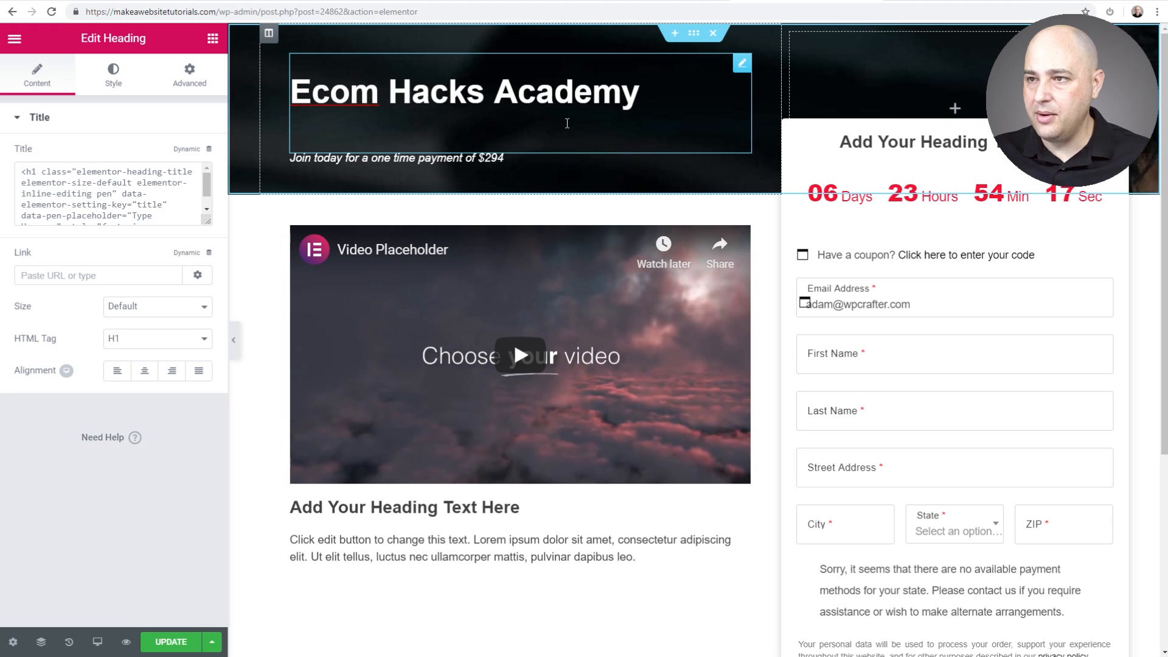
pyautogui.scroll(-1, 178, 200)
pyautogui.scroll(-1, 178, 200)
pyautogui.tripleClick(147, 190)
pyautogui.hotkey('ctrl', 'v')
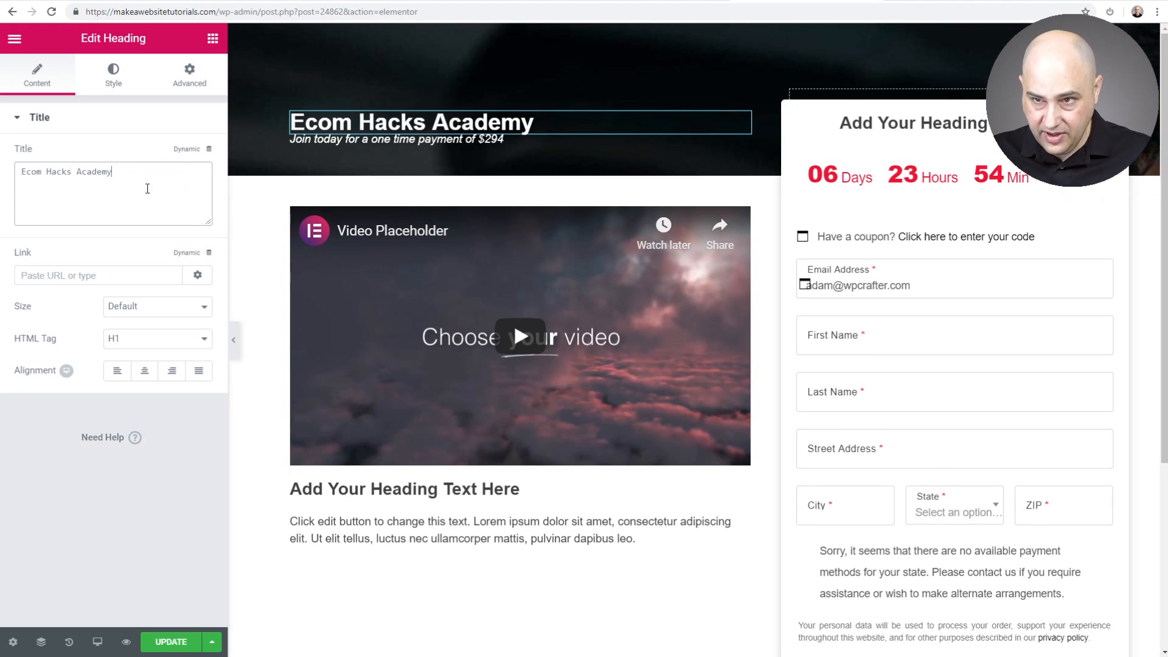
# Set the main heading's font size to 36 px.
pyautogui.click(114, 78)
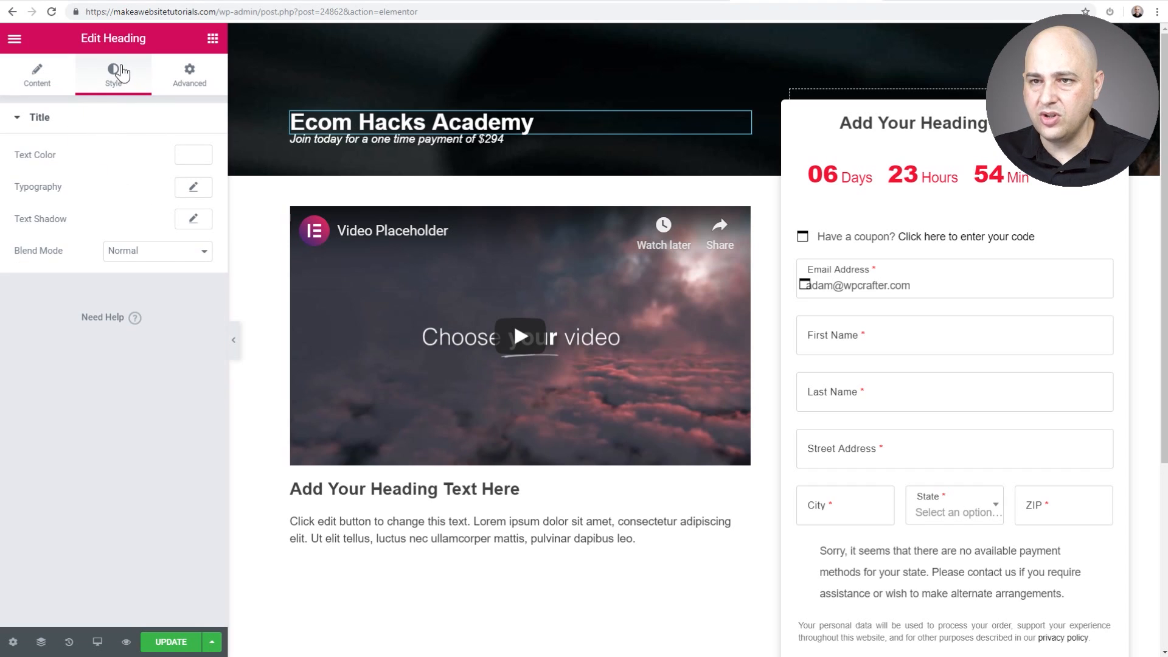
pyautogui.click(197, 189)
pyautogui.moveTo(28, 281); pyautogui.dragTo(47, 285)
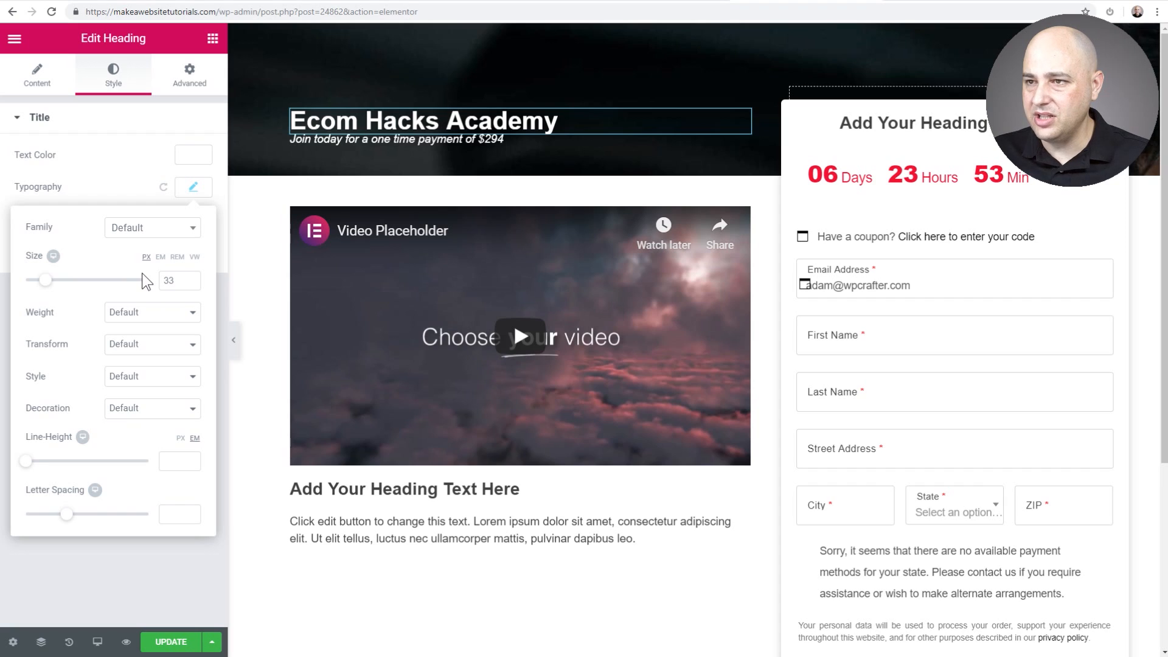
pyautogui.click(191, 278)
pyautogui.click(190, 276)
pyautogui.click(191, 277)
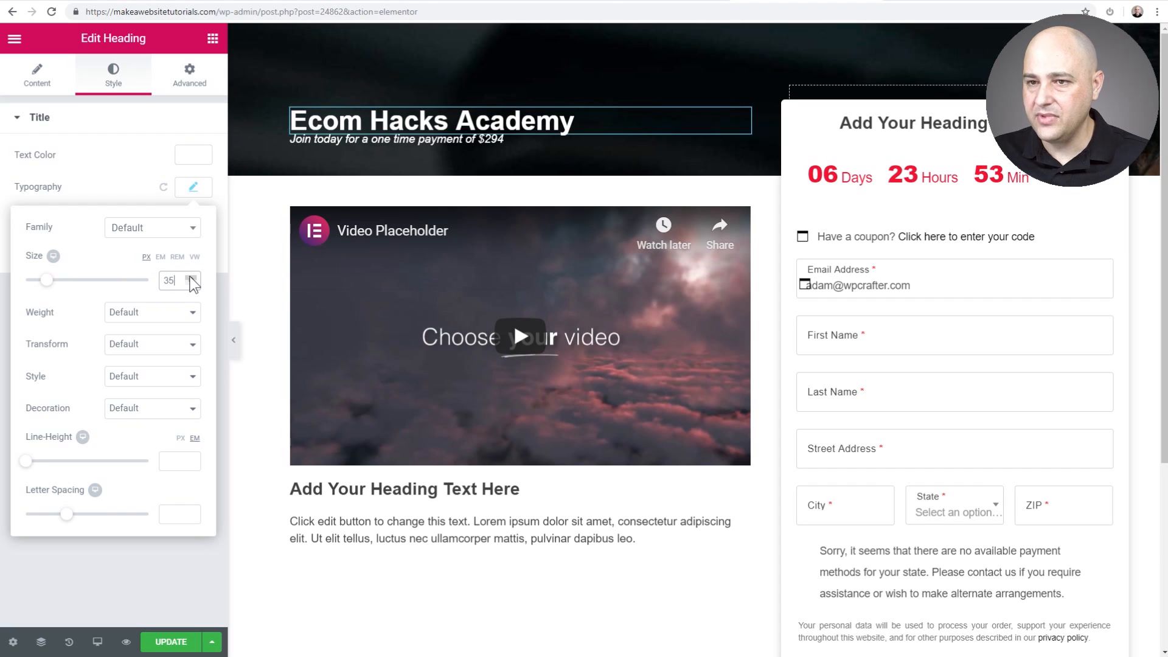
pyautogui.click(191, 277)
pyautogui.click(191, 277)
pyautogui.click(190, 277)
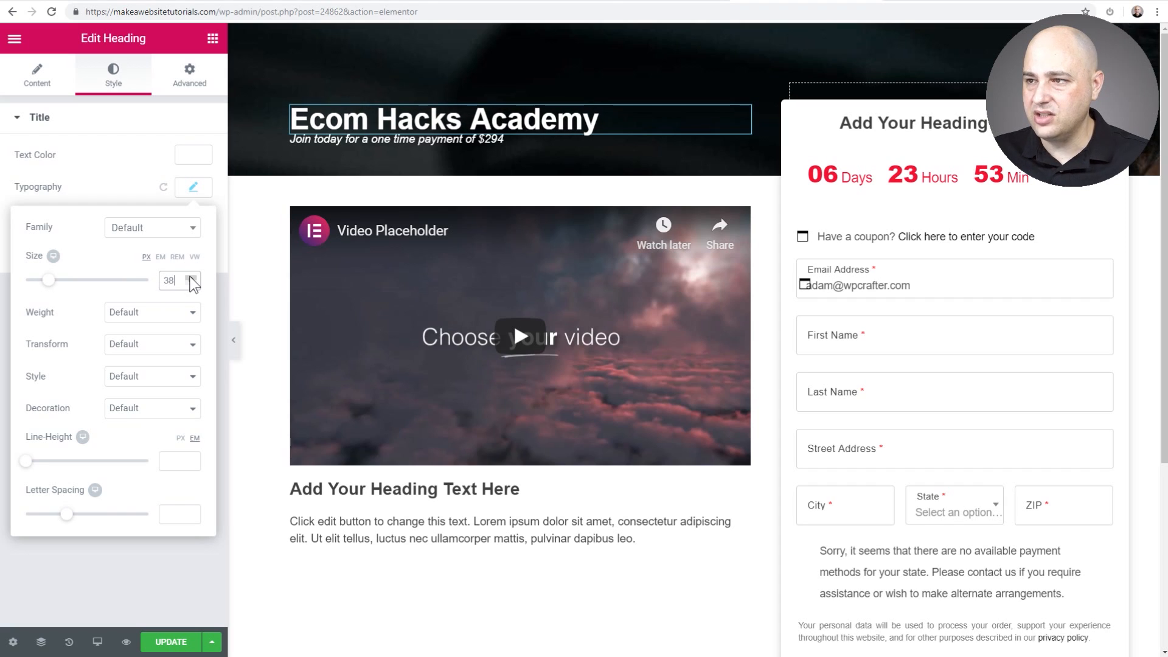
pyautogui.click(191, 284)
pyautogui.click(191, 283)
pyautogui.click(196, 190)
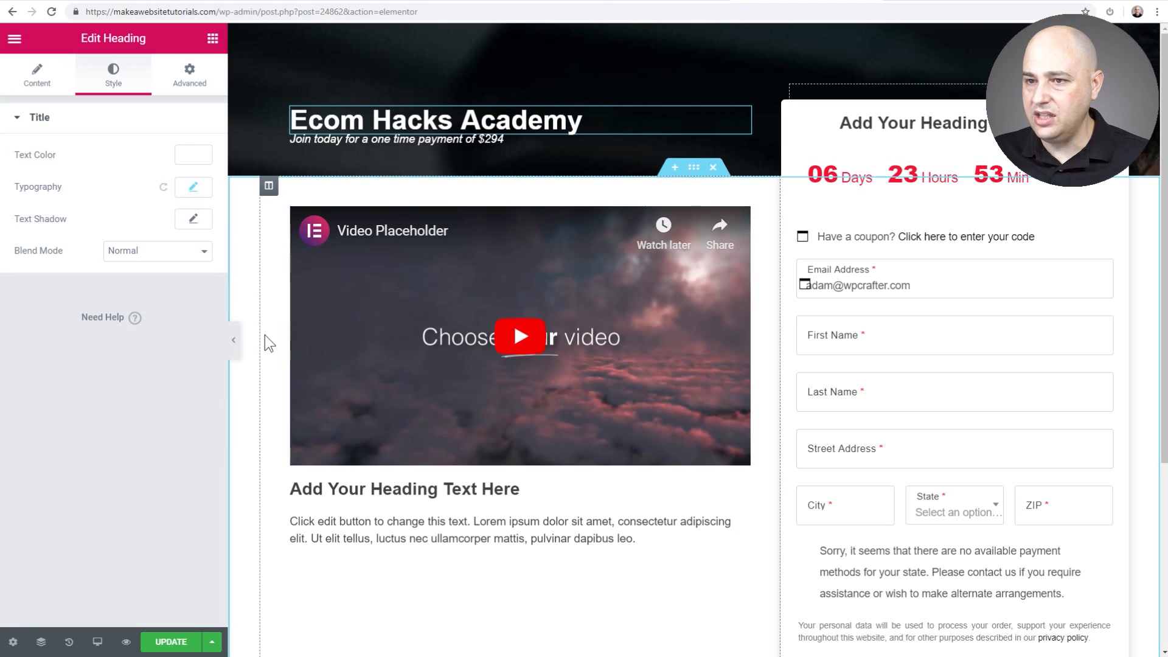
# Preview the page with the editing panel hidden and compare it with the example page, including the space below its checkout form.
pyautogui.click(234, 345)
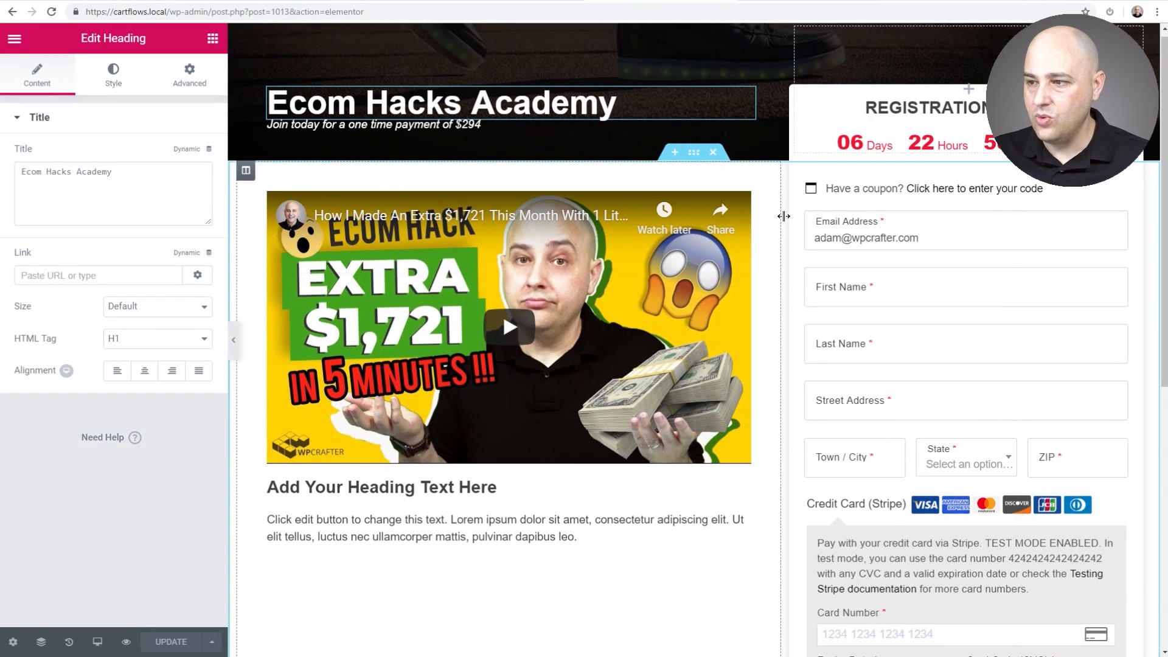
pyautogui.scroll(-8, 783, 207)
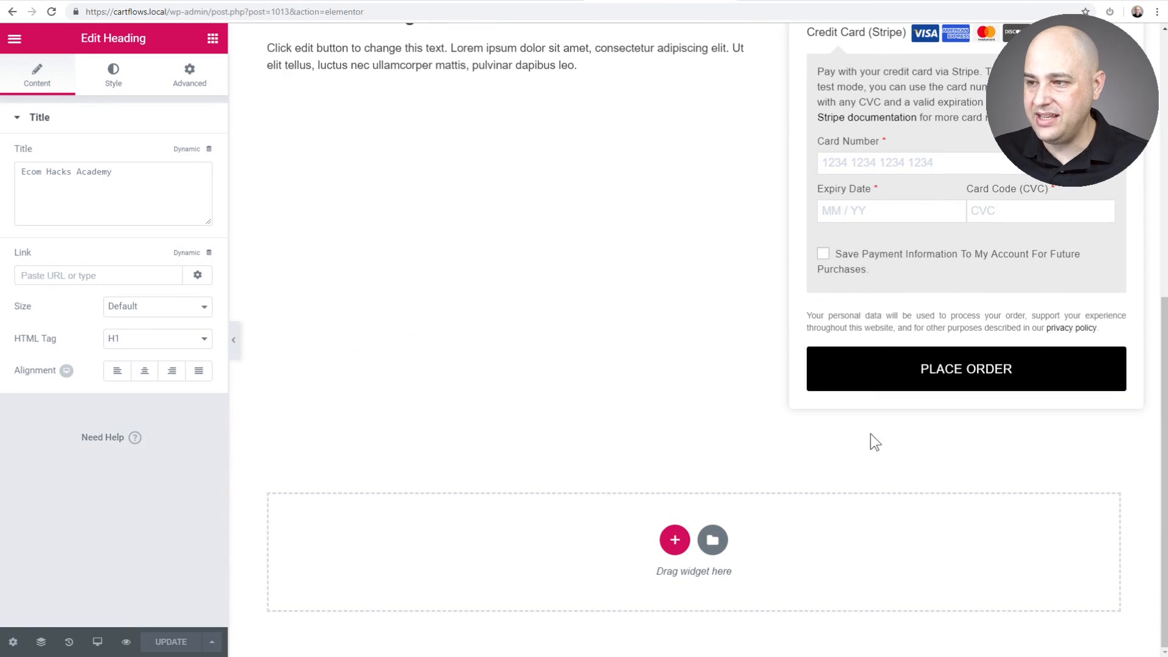
pyautogui.scroll(10, 665, 201)
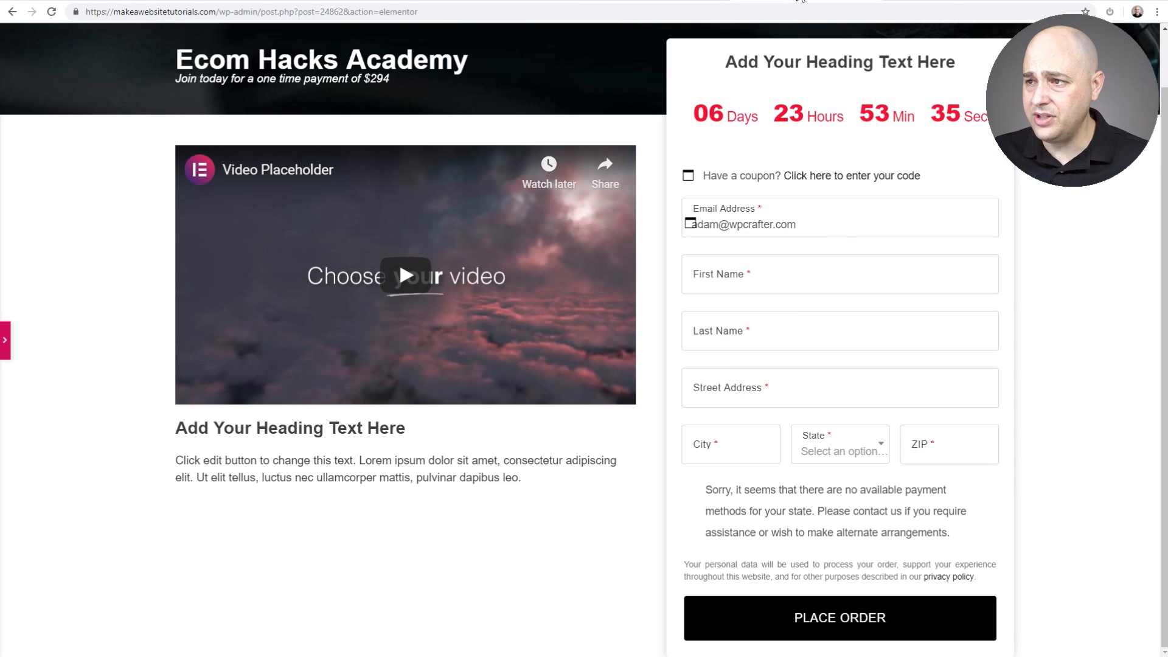
pyautogui.scroll(1, 724, 127)
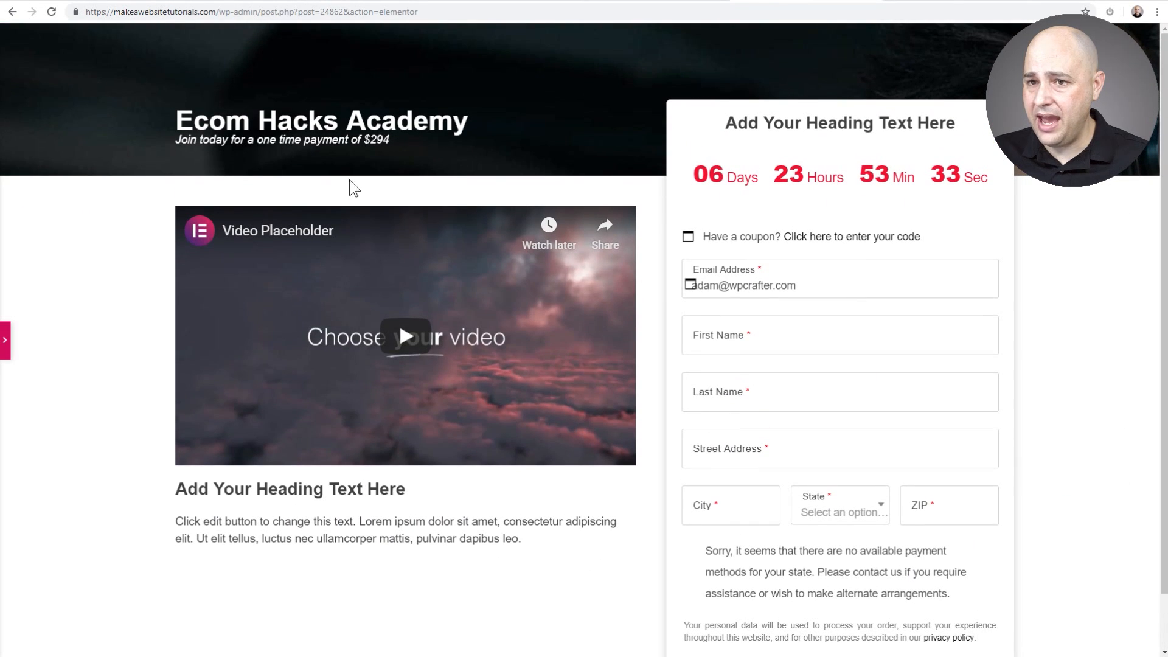
pyautogui.click(5, 340)
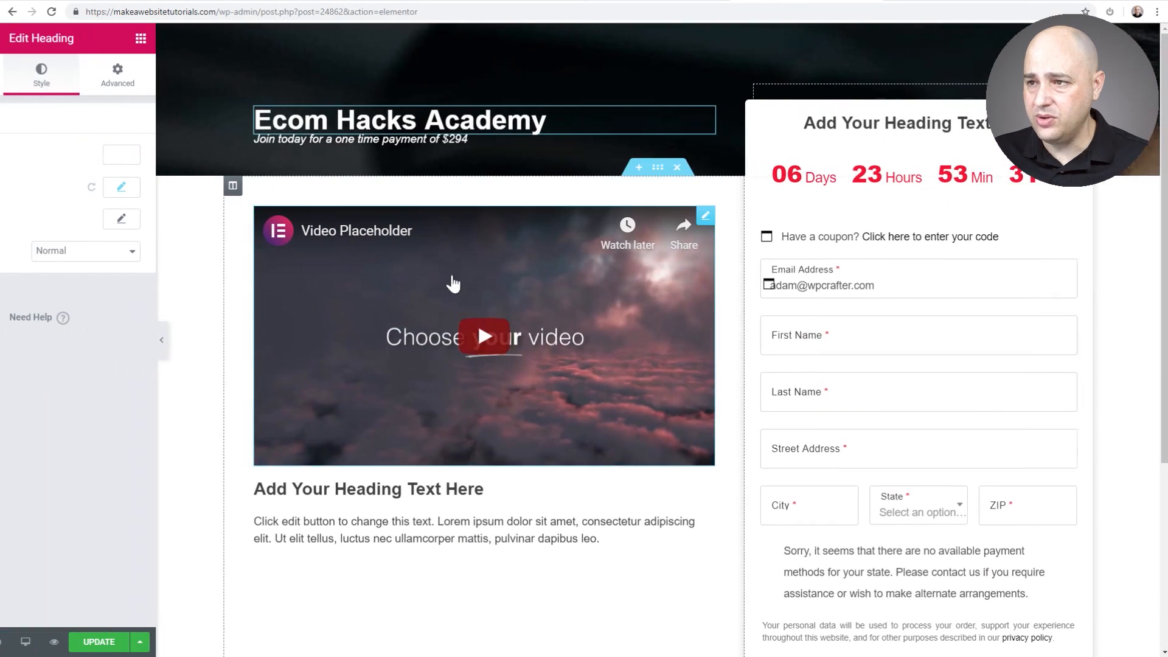
# Set the checkout form column's bottom margin to 100 px and check the spacing beneath the form.
pyautogui.click(790, 185)
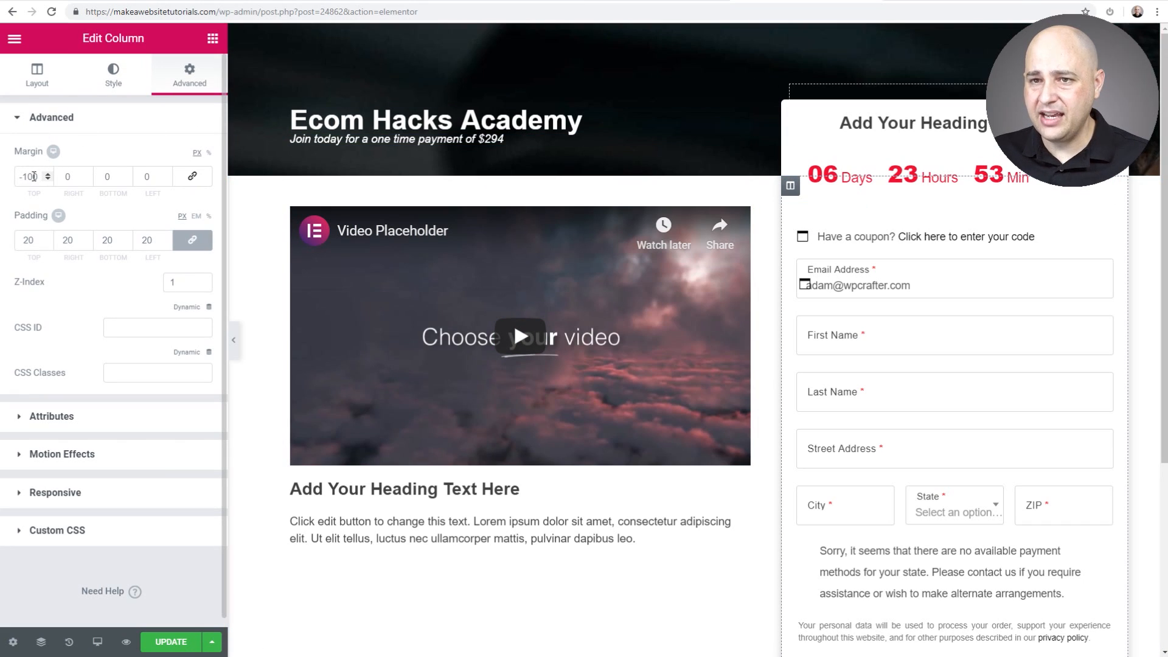
pyautogui.click(102, 177)
pyautogui.write('100')
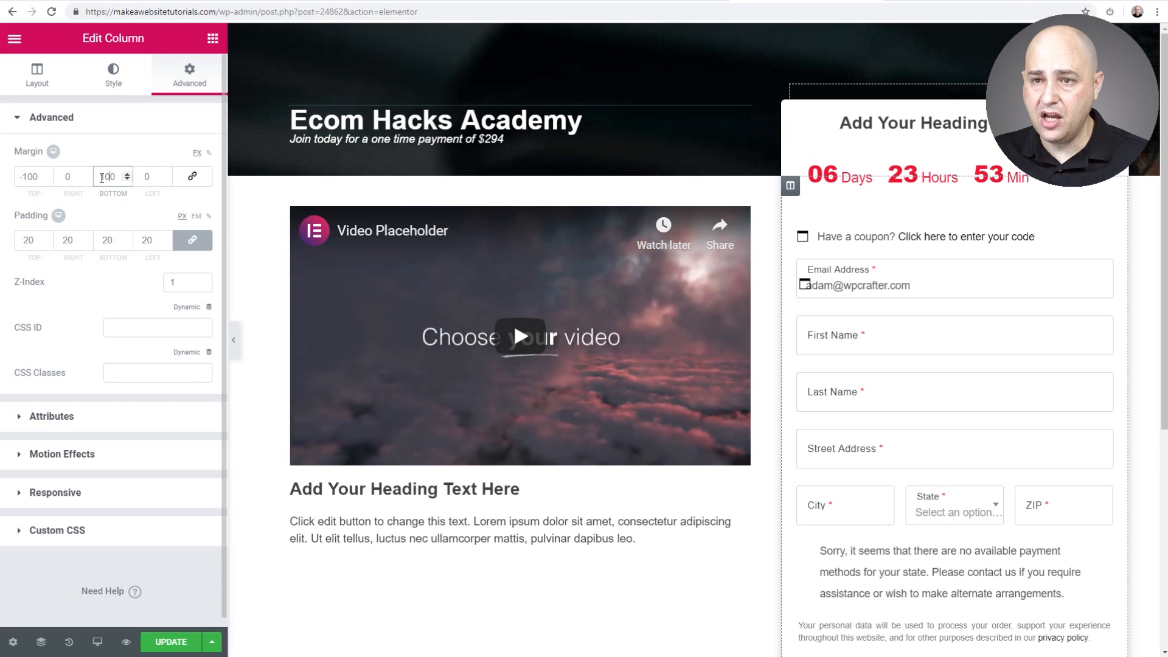
pyautogui.scroll(-5, 820, 257)
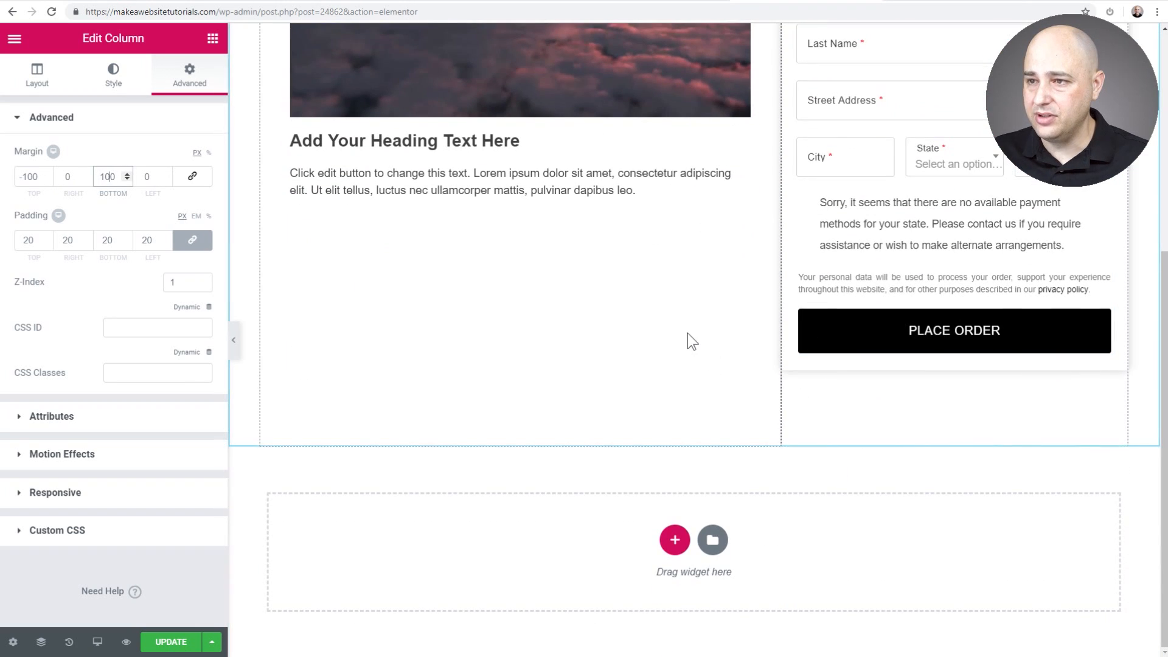
# Save the checkout page's changes and reload its preview to check the header, video column and overlapping checkout form.
pyautogui.scroll(5, 688, 338)
pyautogui.click(179, 645)
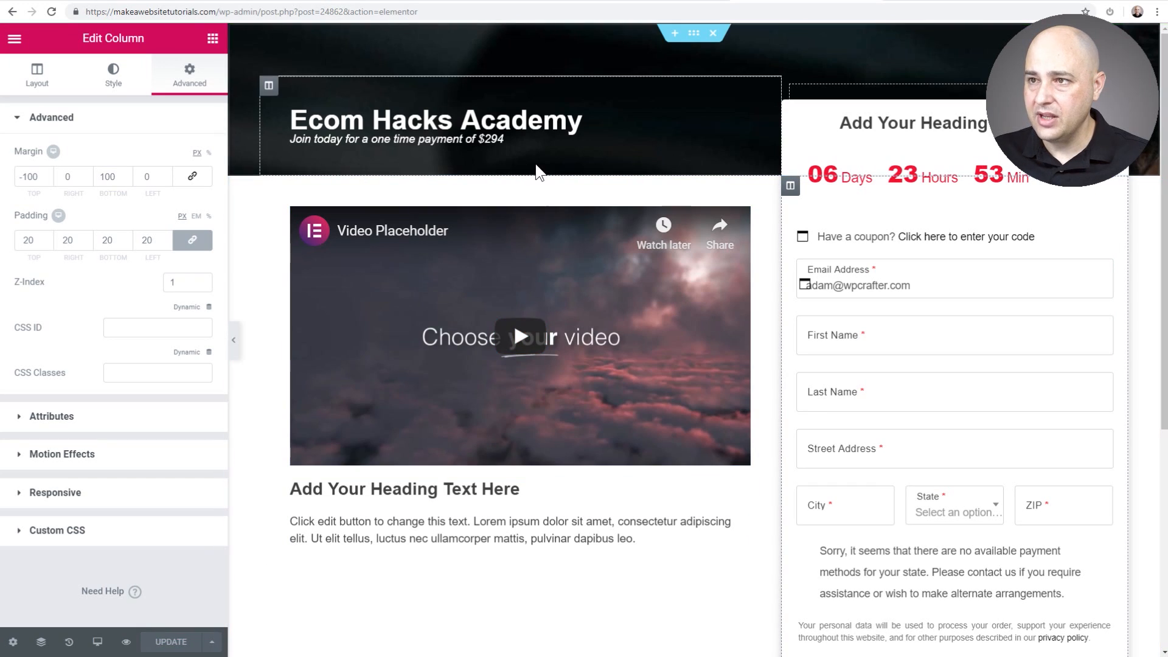
pyautogui.click(926, 2)
pyautogui.click(710, 14)
pyautogui.press('Return')
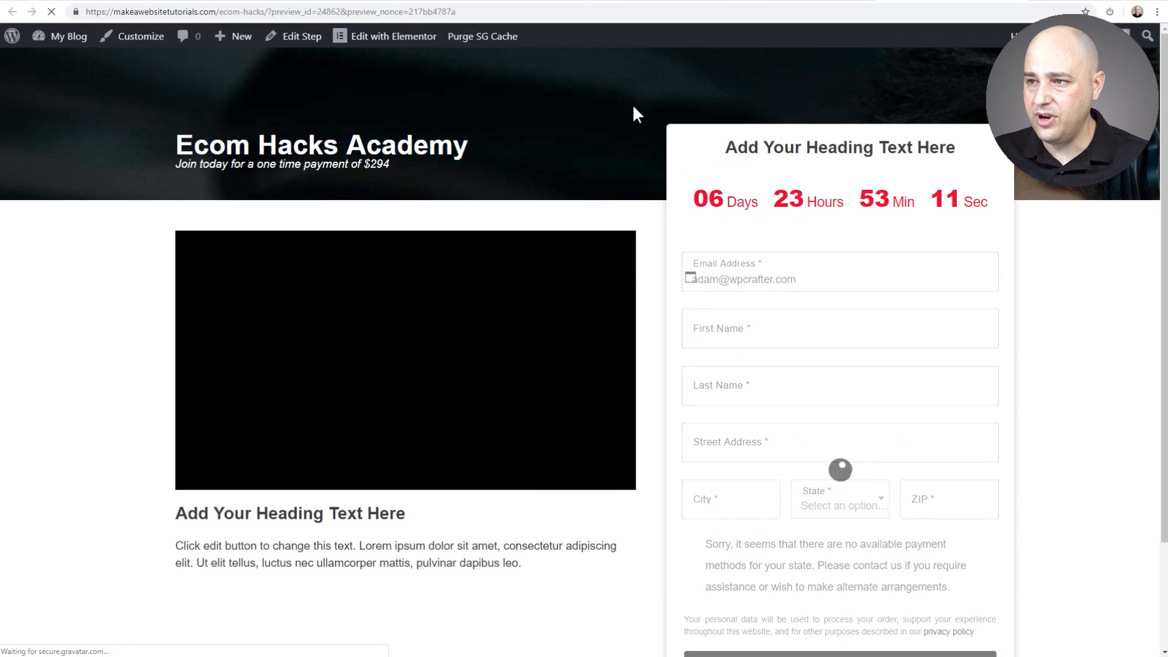
pyautogui.scroll(-2, 637, 155)
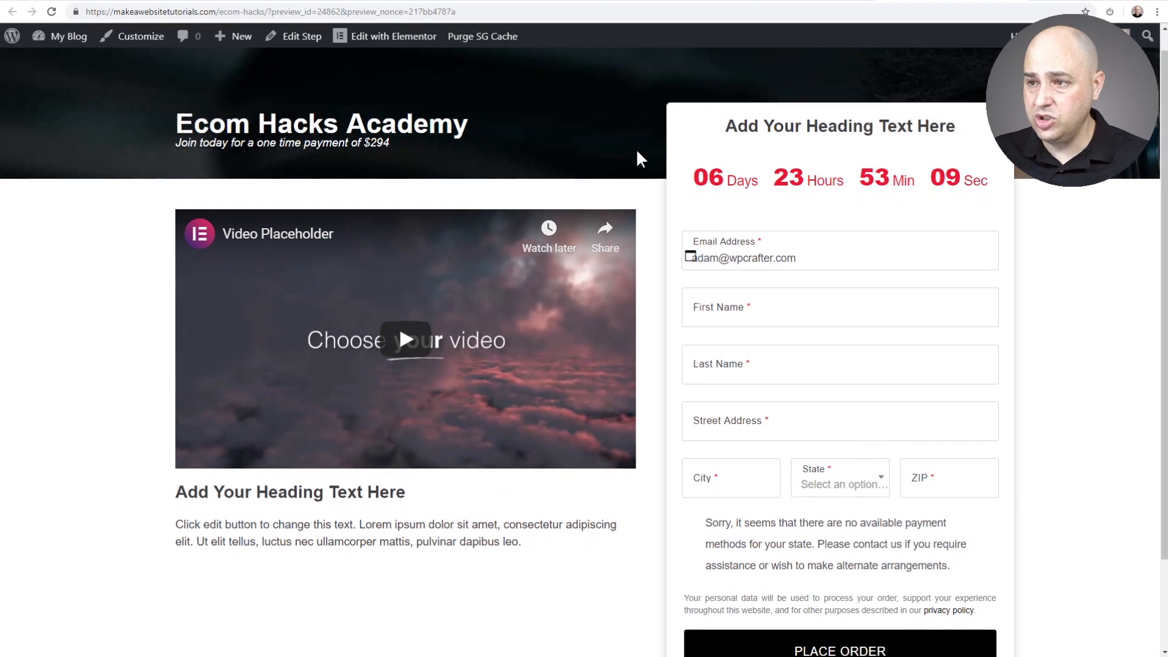
pyautogui.scroll(2, 652, 162)
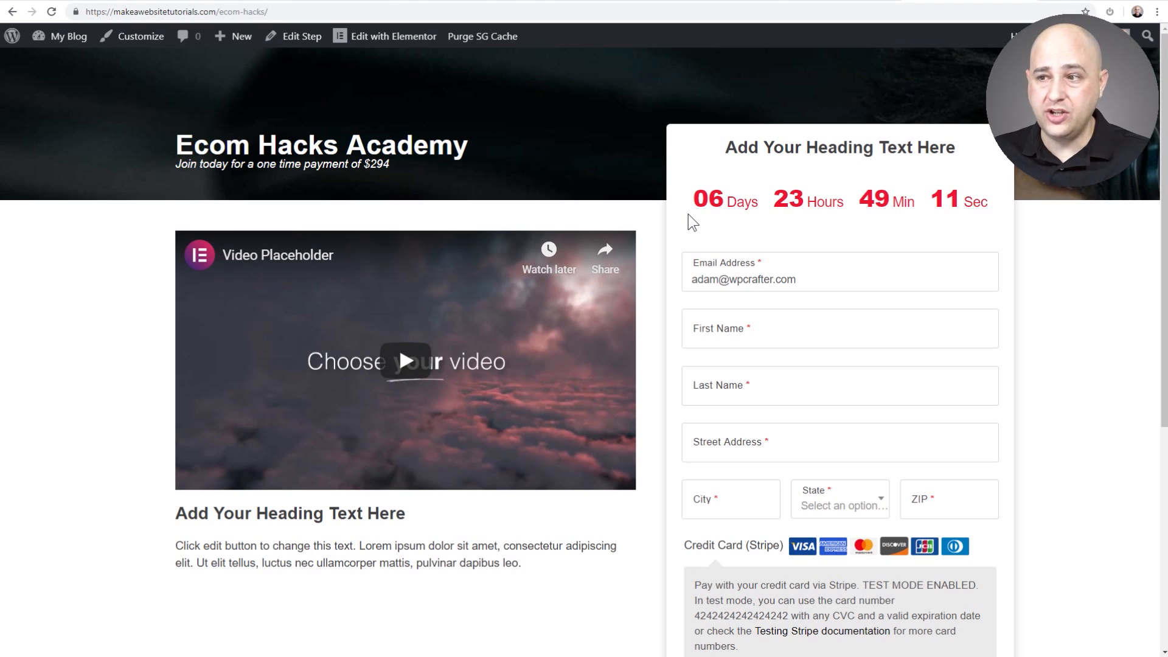
# Examine the published page's Stripe payment section, including the test mode notice, card fields and order button.
pyautogui.scroll(-5, 709, 332)
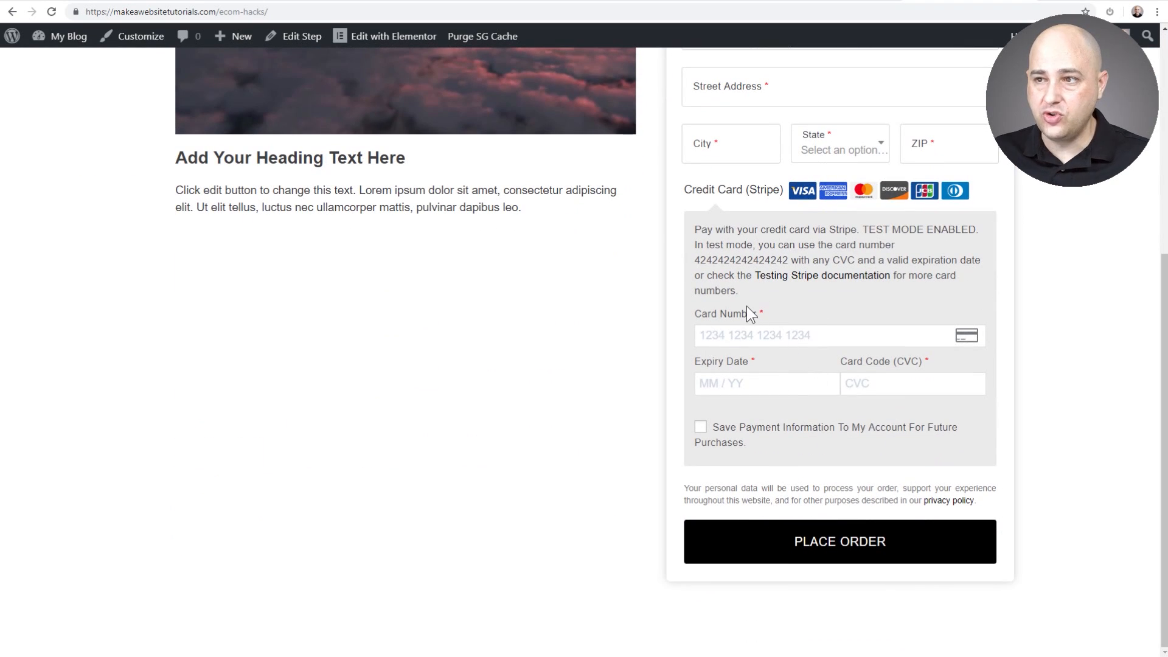
pyautogui.moveTo(697, 227); pyautogui.dragTo(807, 294)
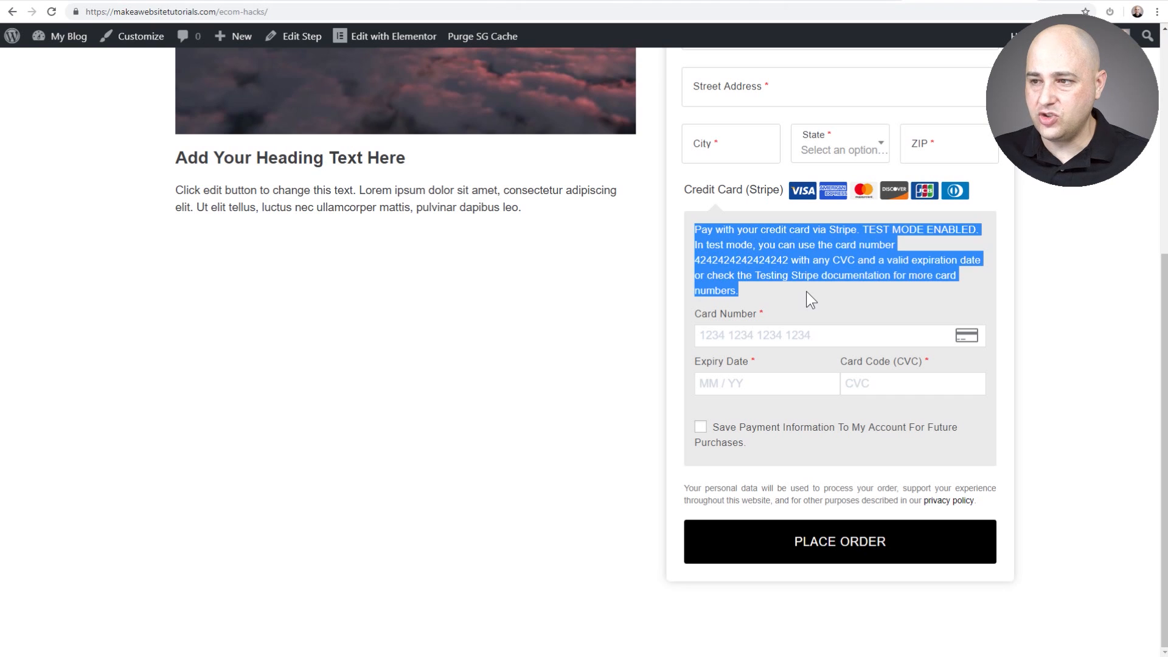
pyautogui.click(767, 292)
pyautogui.scroll(5, 765, 290)
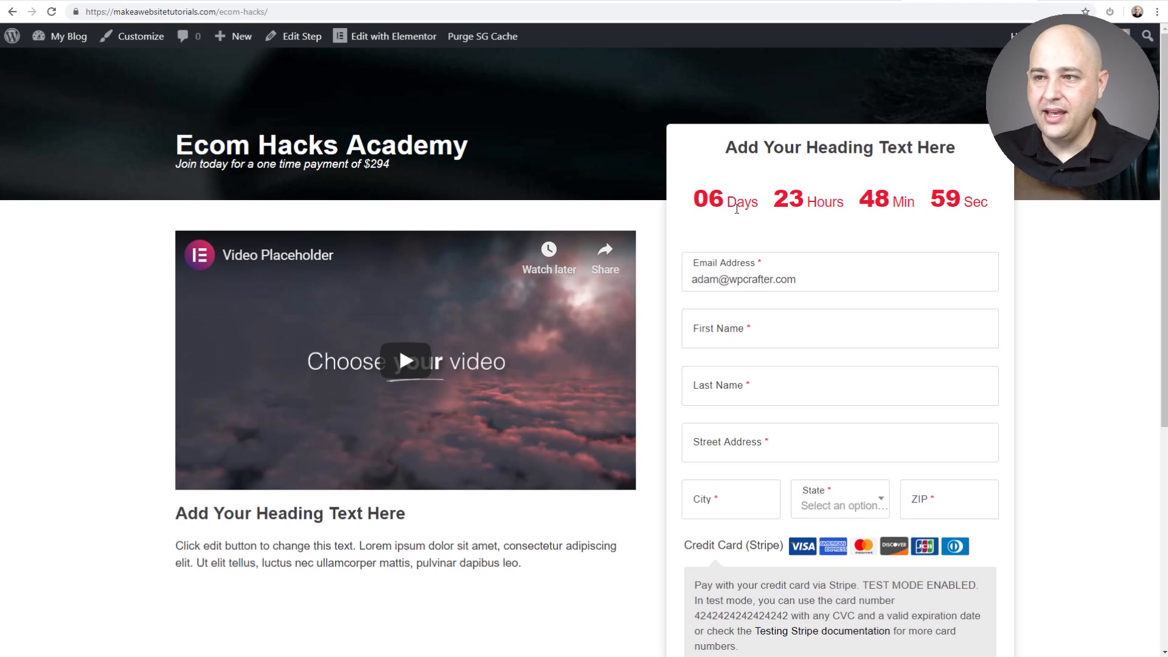
pyautogui.scroll(-5, 737, 209)
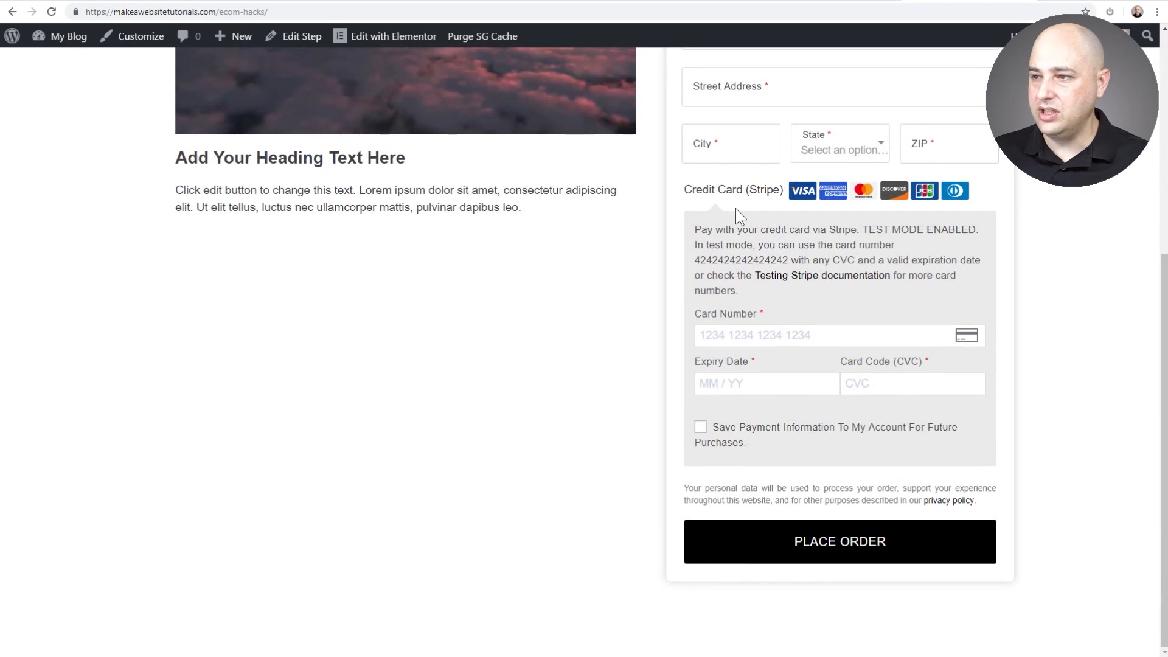
pyautogui.scroll(5, 735, 208)
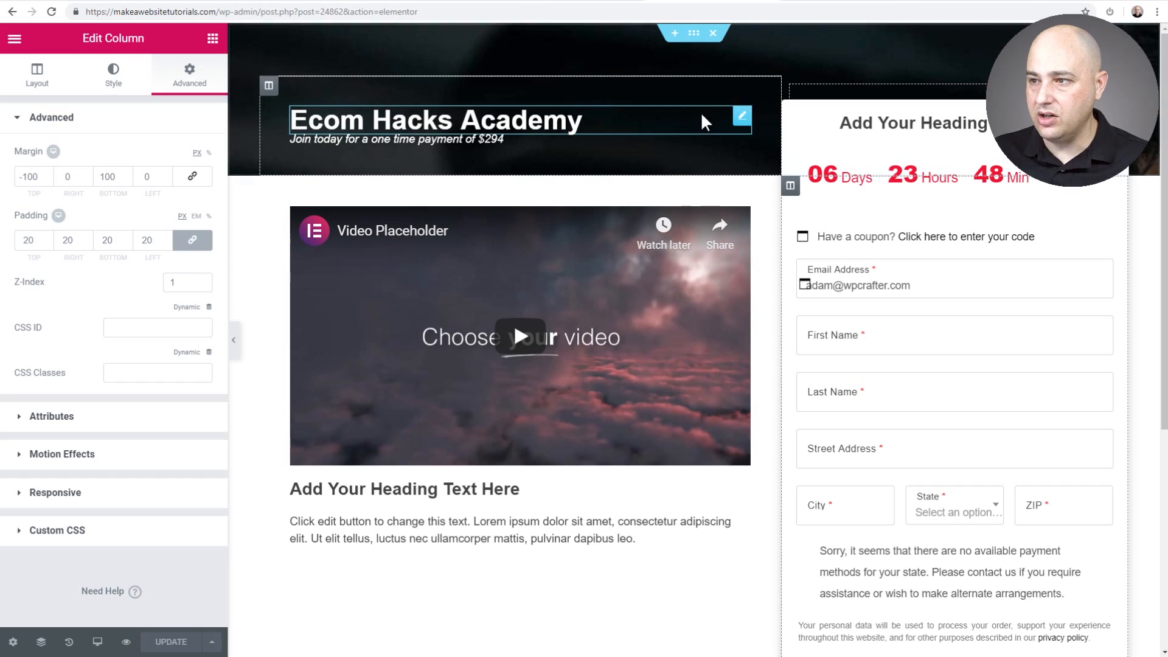
# Exit the Elementor editor to the WordPress step editor and open the Ecom Hacks page through its permalink.
pyautogui.scroll(-6, 701, 112)
pyautogui.scroll(3, 577, 243)
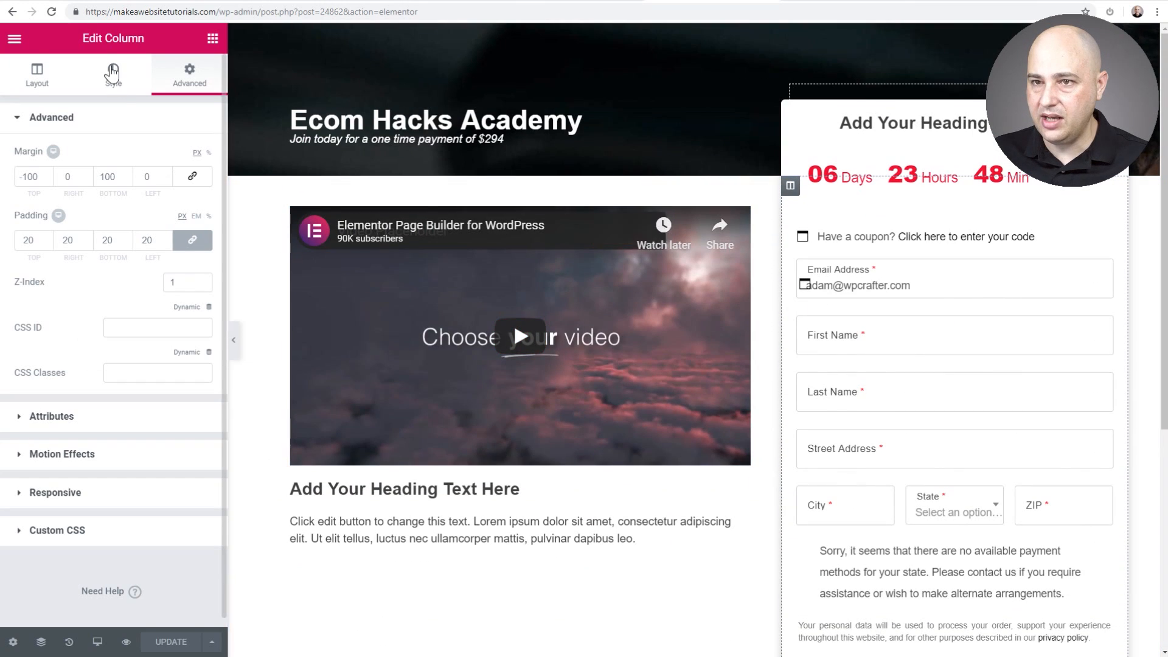
pyautogui.click(17, 39)
pyautogui.click(91, 439)
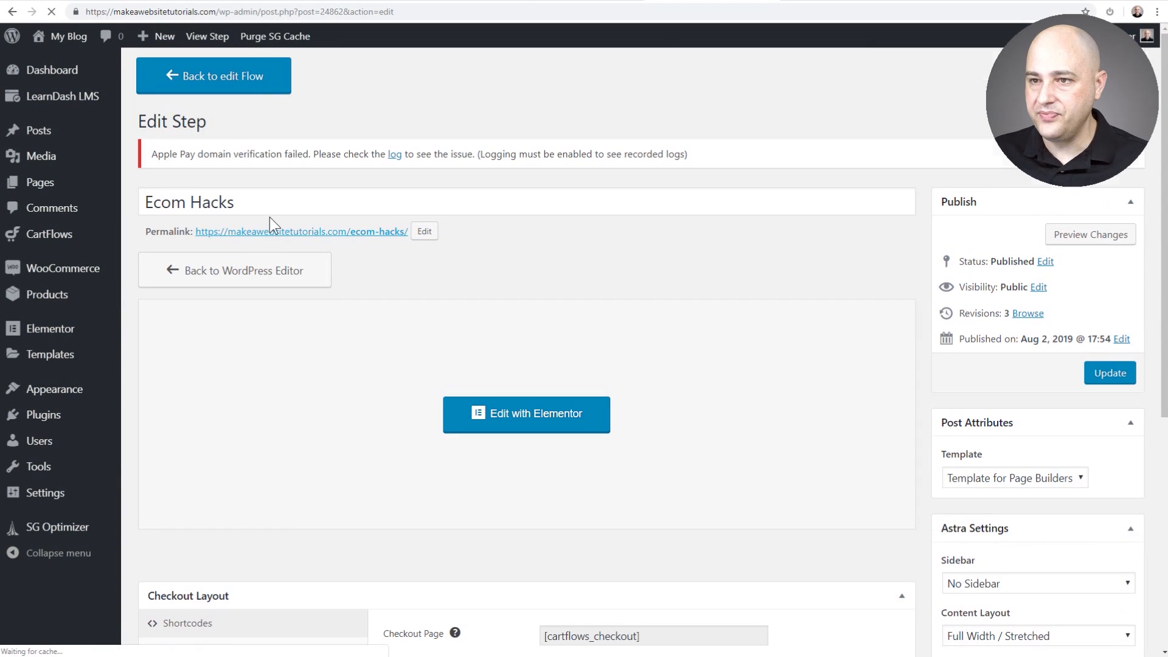
pyautogui.click(320, 234)
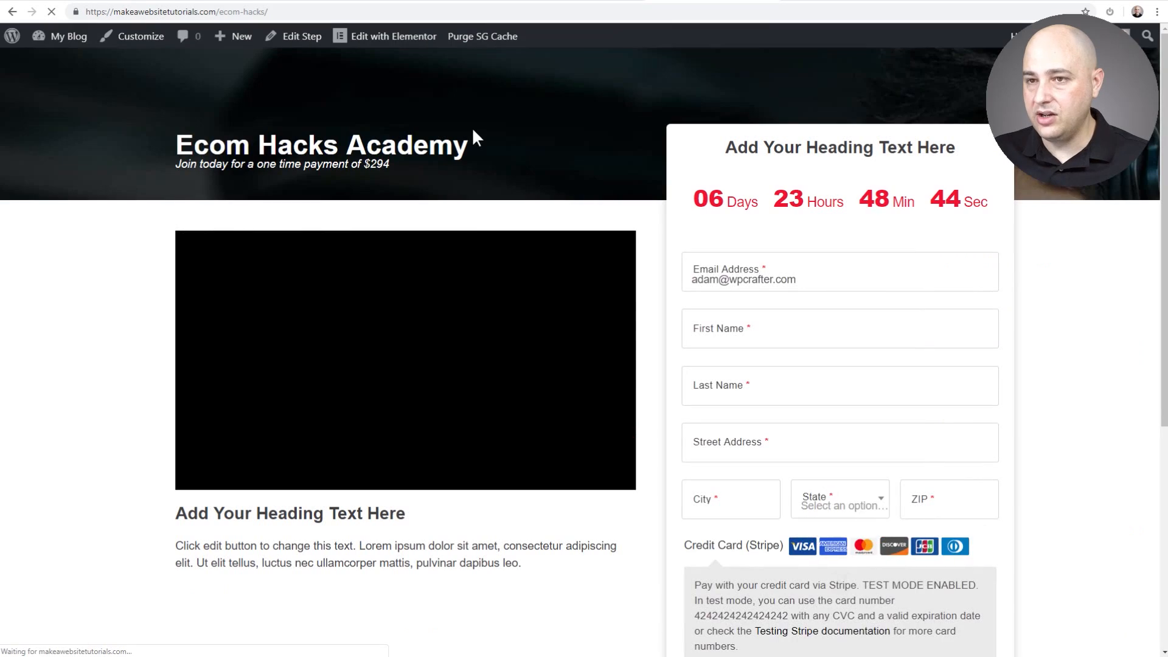
# Review the finished example checkout page from header to order button for comparison with the new page.
pyautogui.click(568, 4)
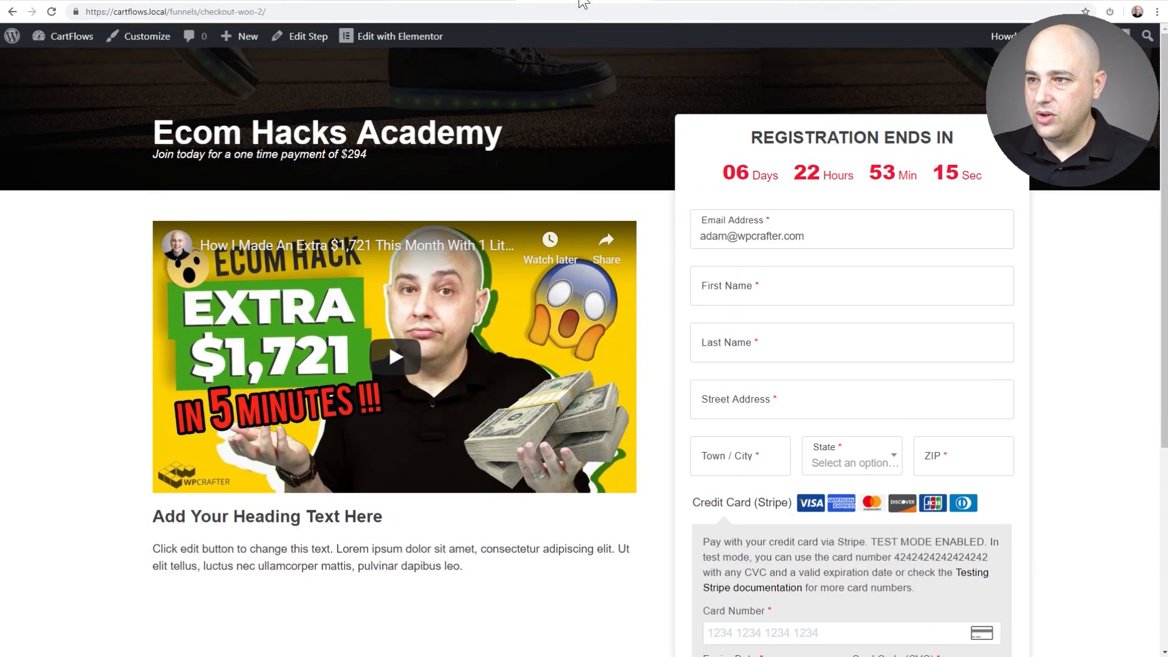
pyautogui.scroll(-5, 699, 144)
pyautogui.scroll(5, 700, 149)
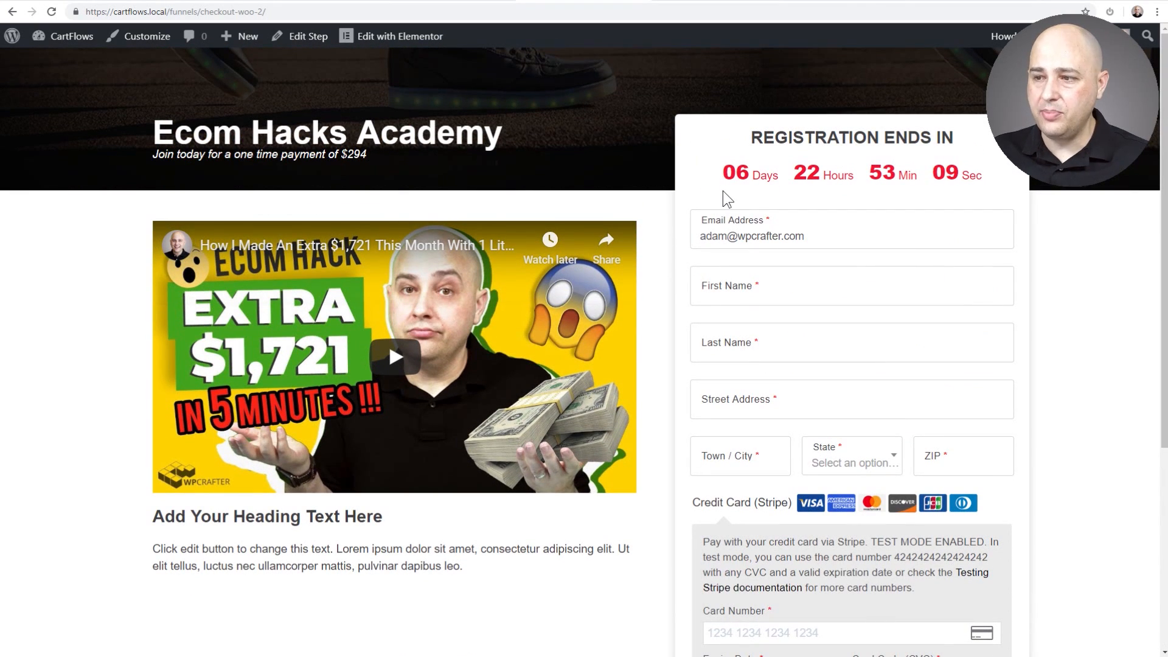
pyautogui.scroll(-5, 723, 191)
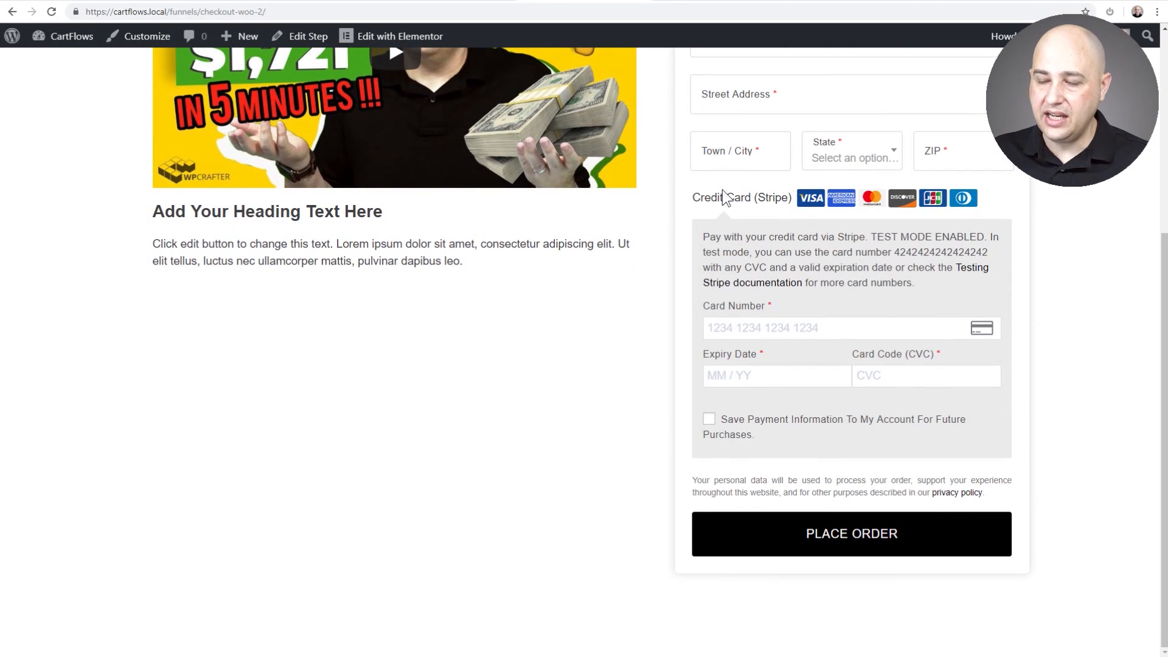
pyautogui.scroll(5, 723, 190)
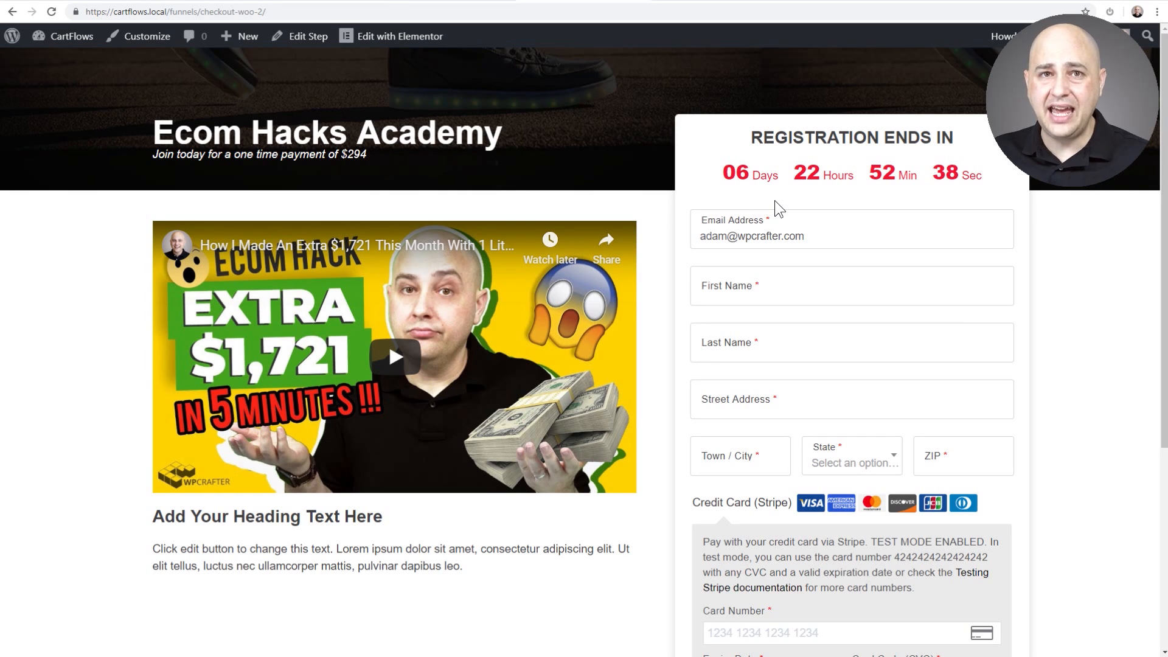
pyautogui.scroll(-5, 775, 200)
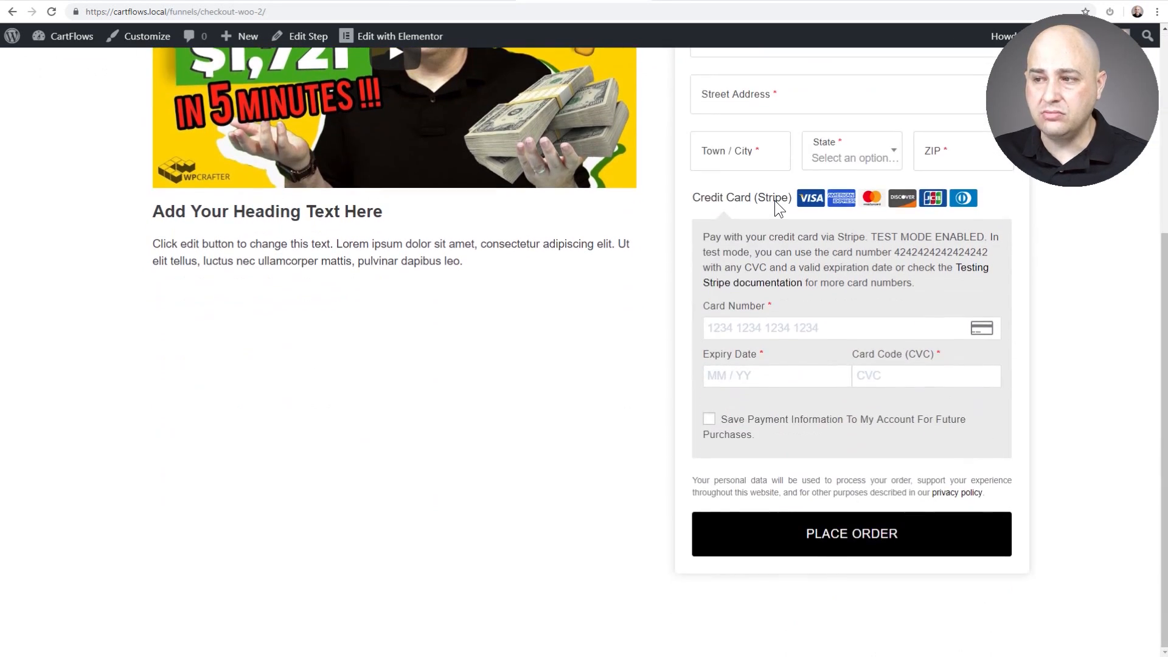
pyautogui.scroll(5, 775, 200)
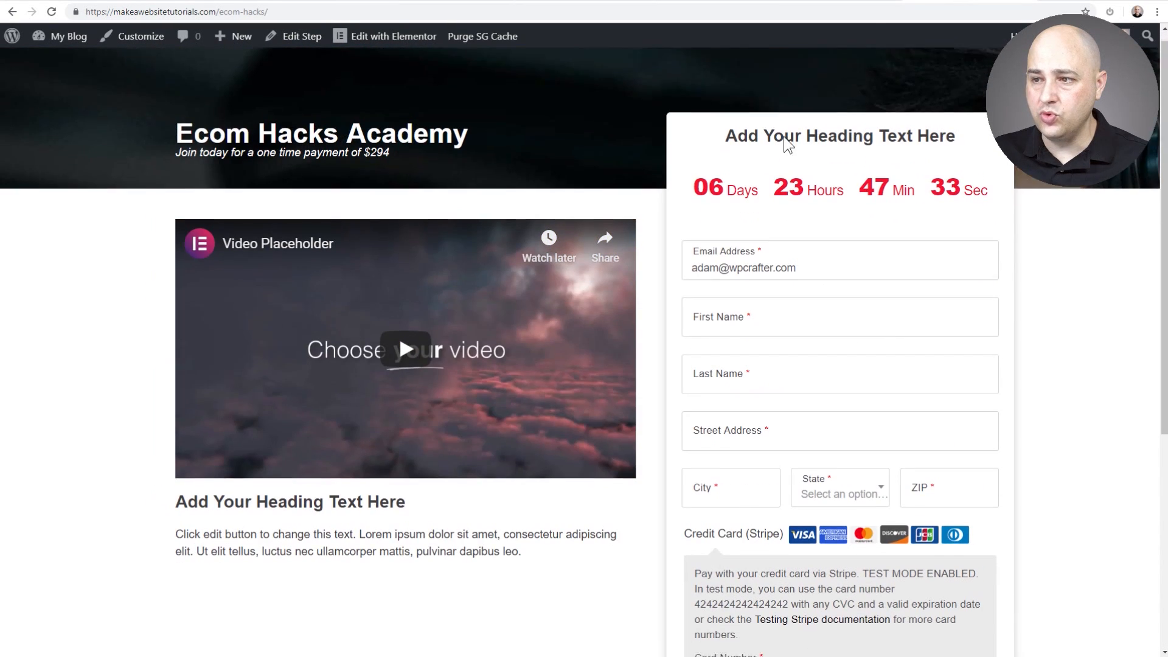
# Examine the published Ecom Hacks checkout page from the header and countdown down to the spacing beneath the form.
pyautogui.scroll(-5, 784, 137)
pyautogui.scroll(5, 783, 138)
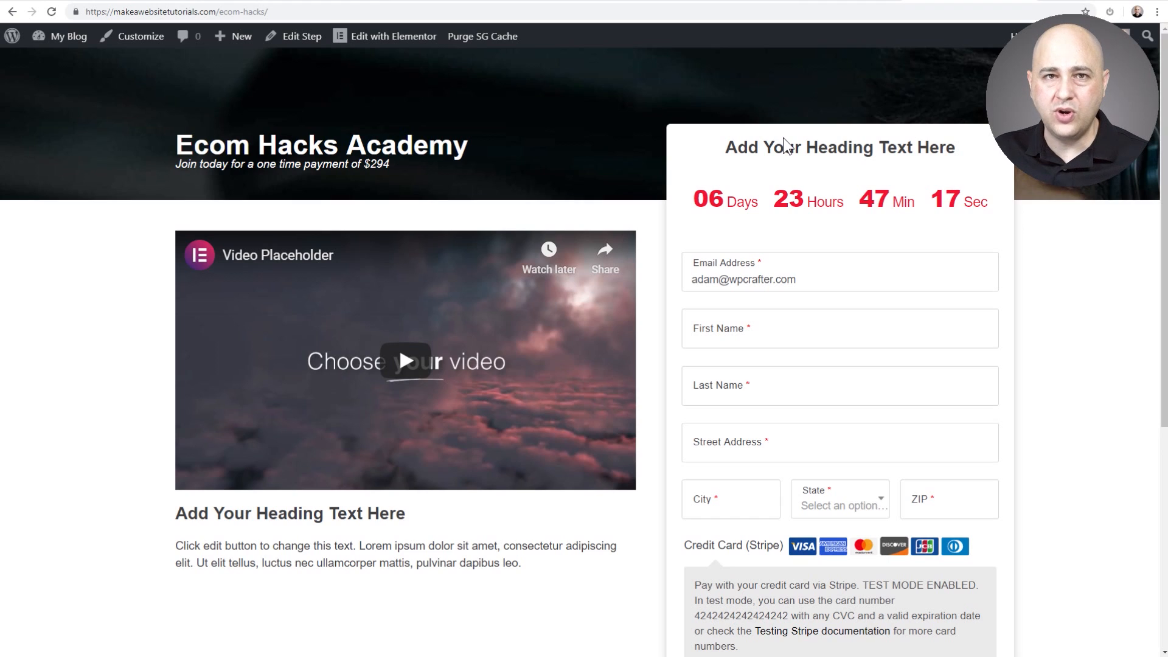
pyautogui.scroll(-4, 784, 146)
pyautogui.scroll(4, 559, 172)
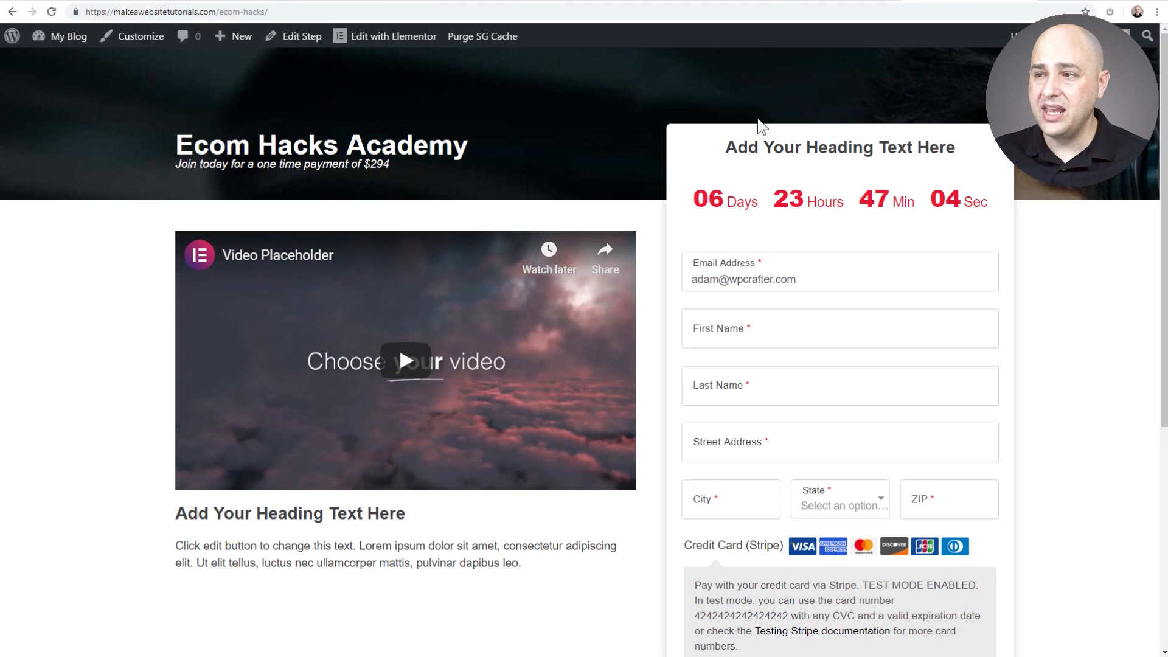
pyautogui.scroll(-4, 801, 277)
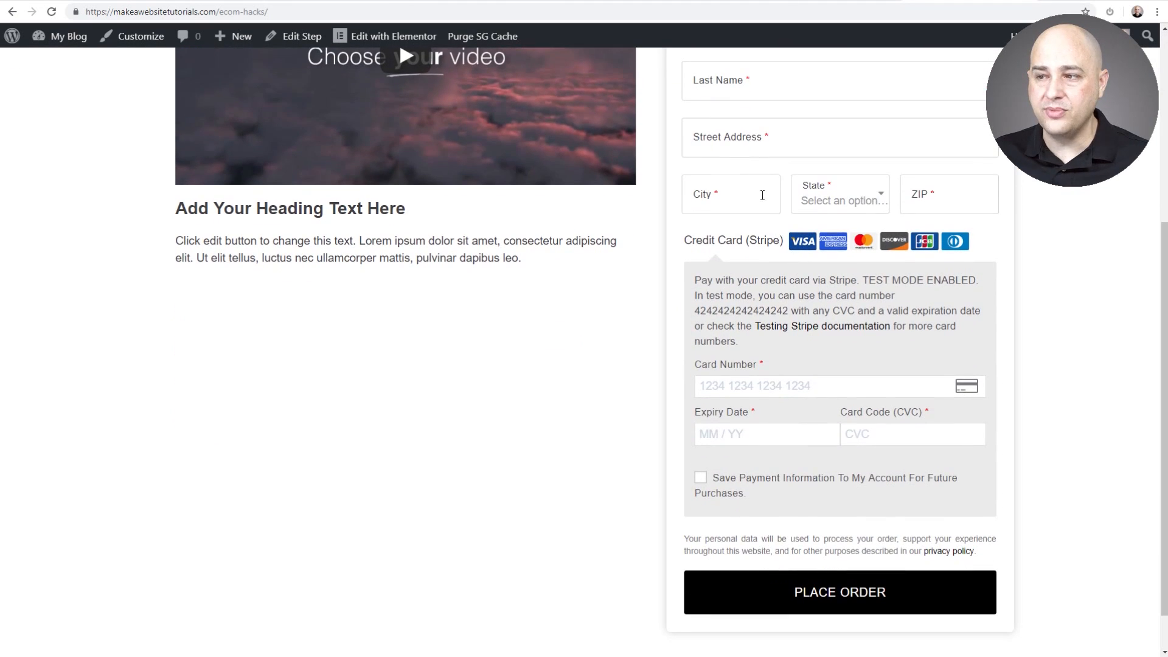
pyautogui.scroll(4, 741, 201)
pyautogui.scroll(-5, 636, 216)
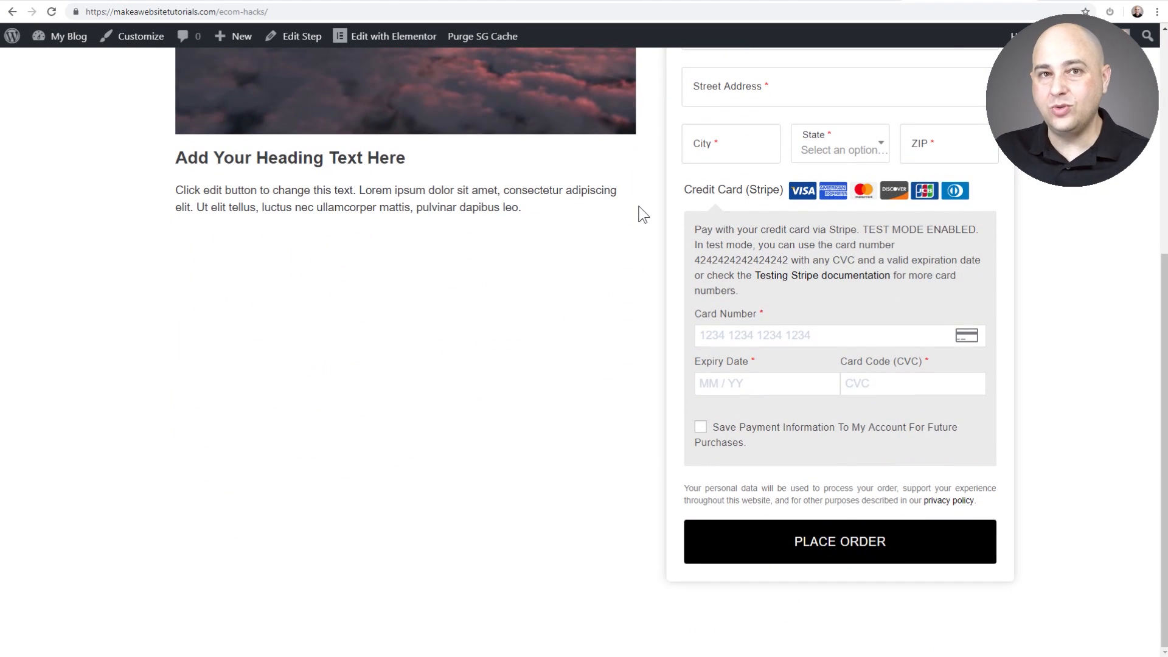
pyautogui.scroll(6, 642, 214)
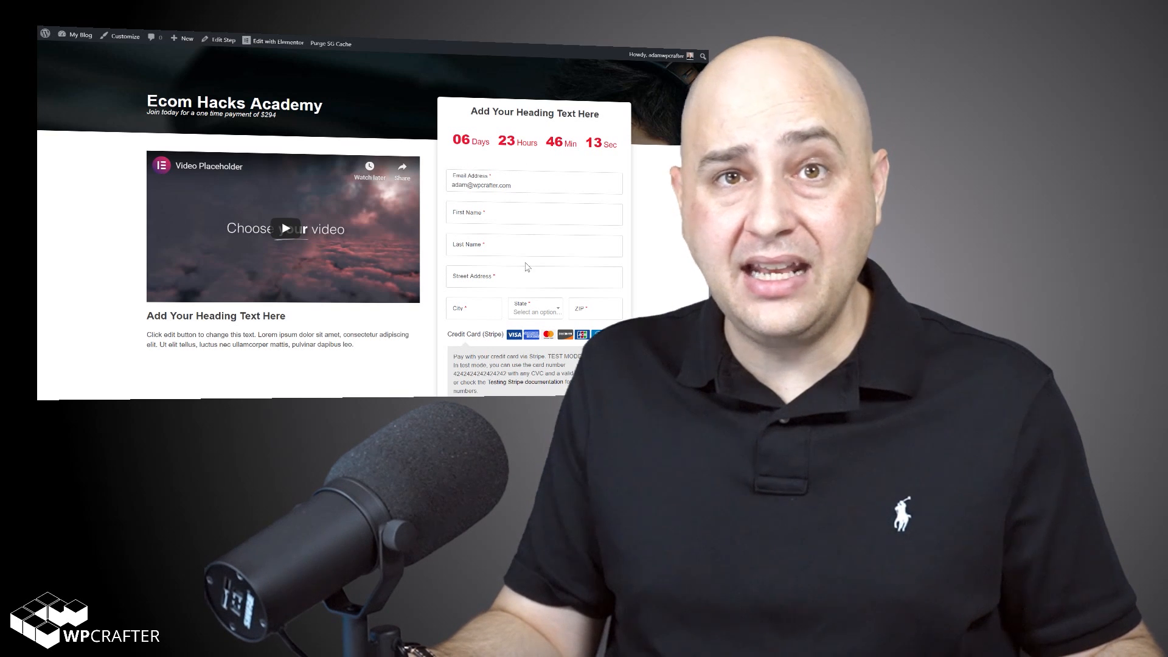
pyautogui.scroll(-2, 513, 289)
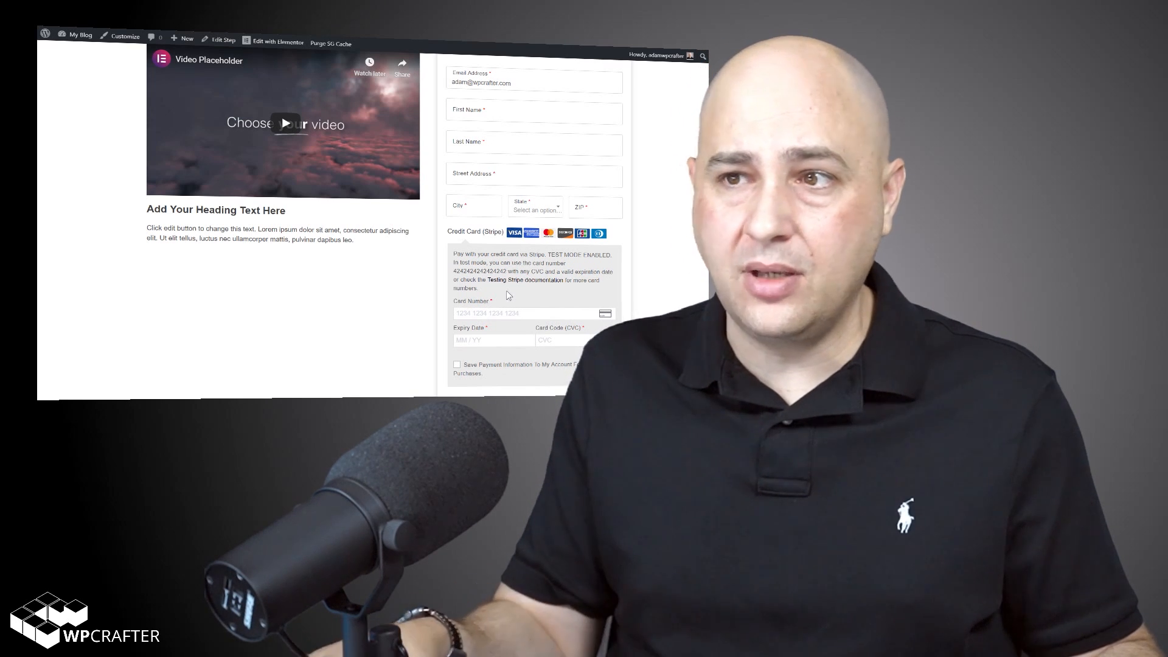
pyautogui.scroll(2, 286, 121)
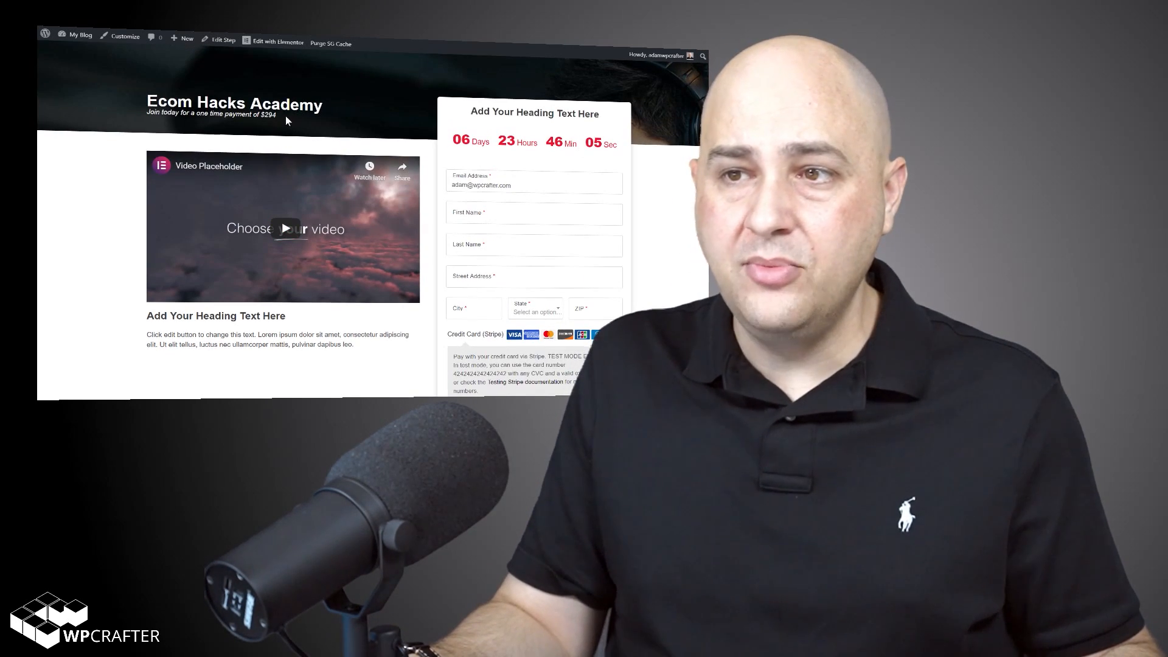
pyautogui.moveTo(285, 118); pyautogui.dragTo(242, 113)
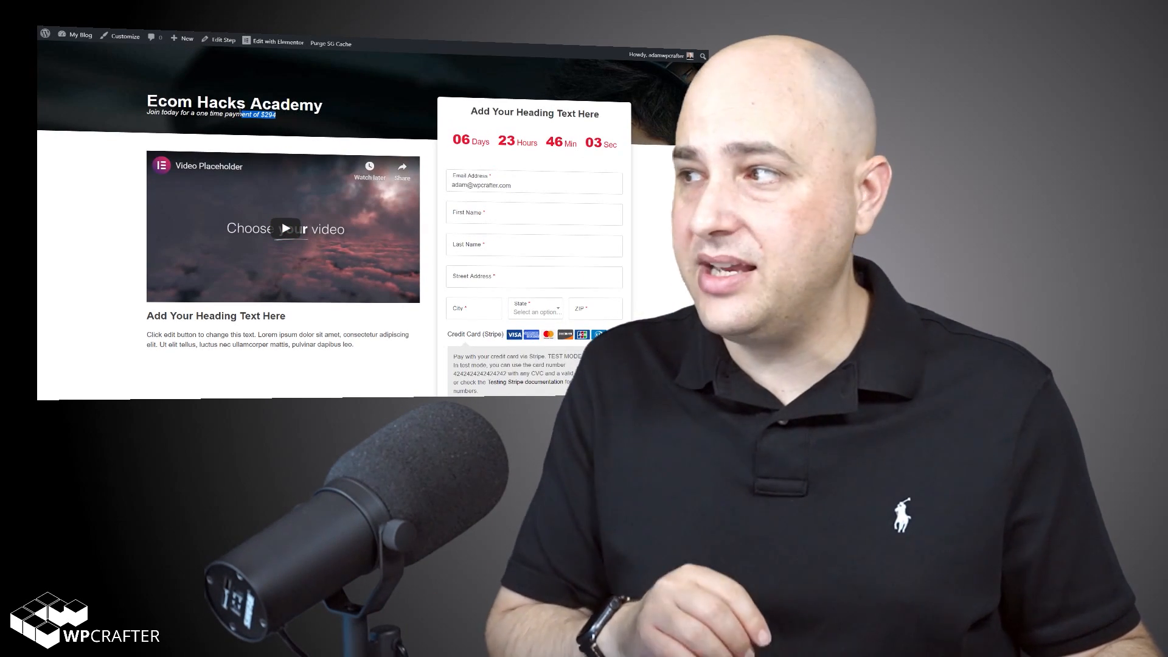